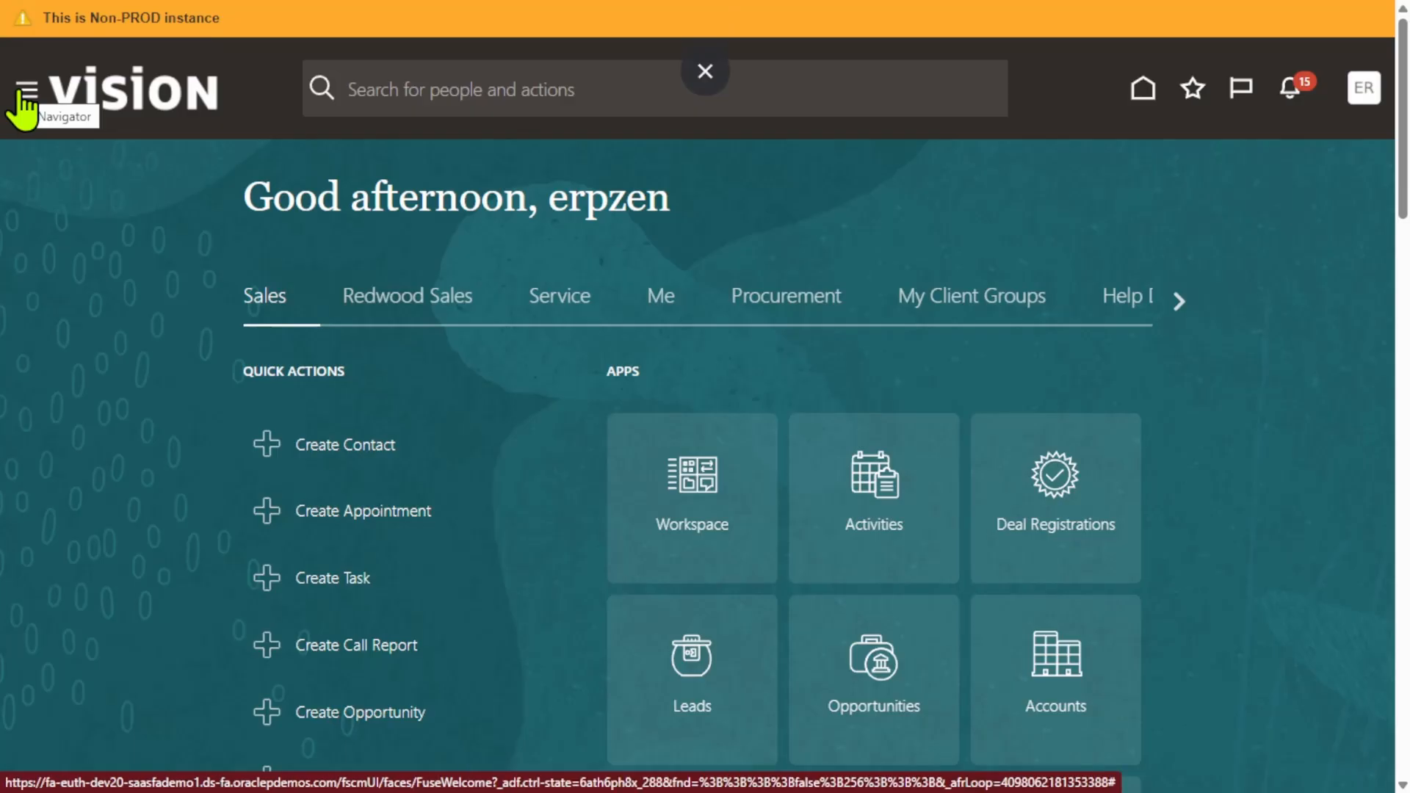
- Go to the Payables invoices work area and start creating a new invoice
left_click(26, 91)
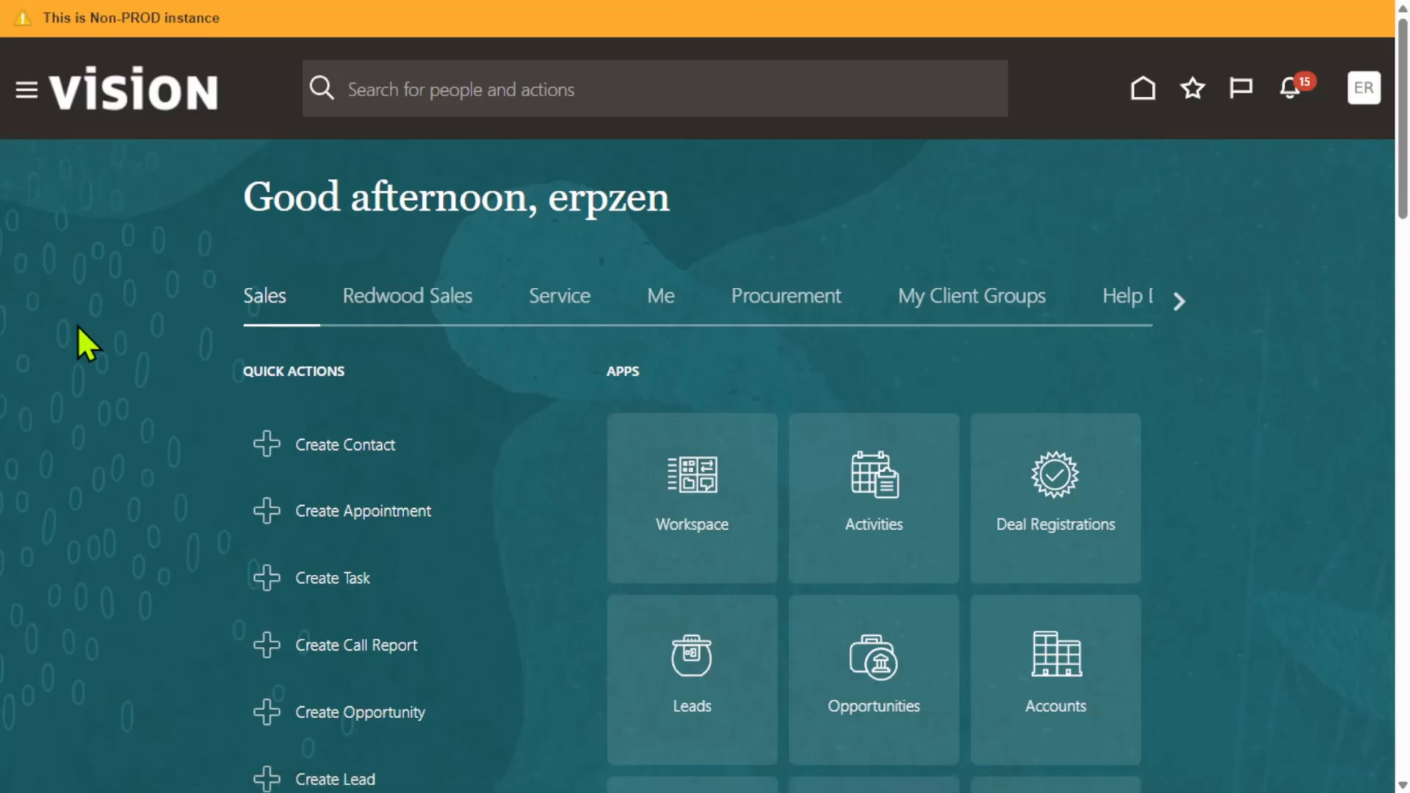
scroll(165, 432, "down", 1)
scroll(169, 444, "down", 5)
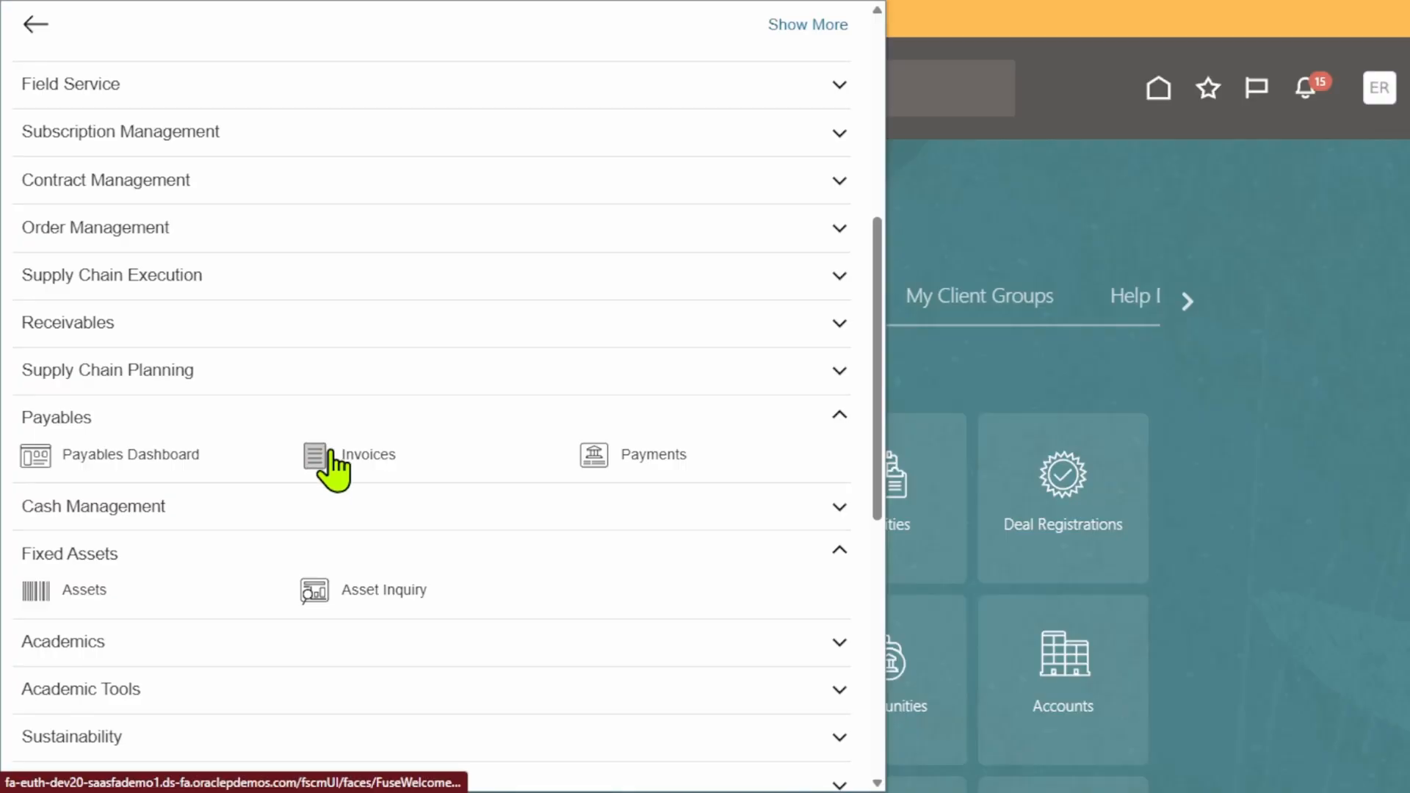
left_click(322, 449)
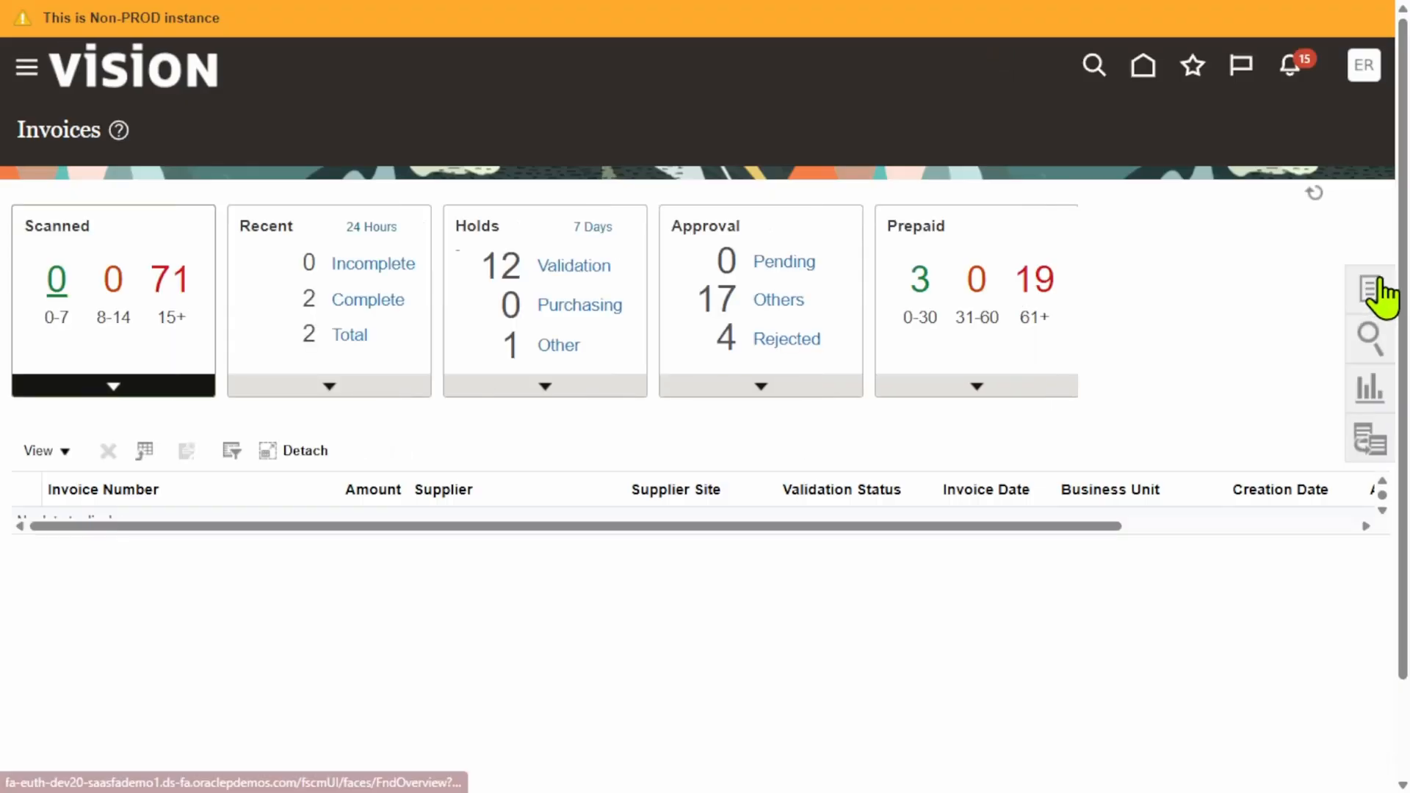
left_click(1374, 288)
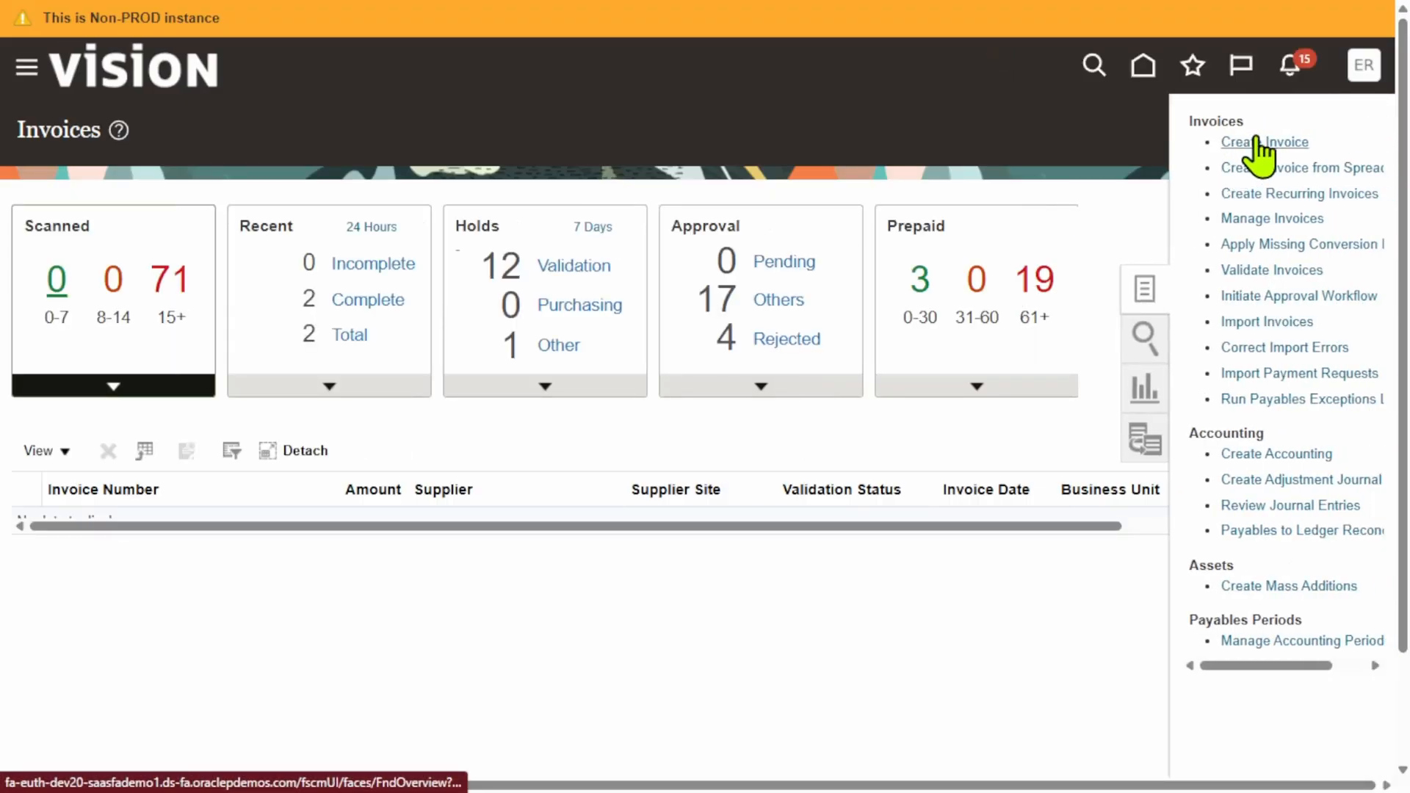
left_click(1257, 141)
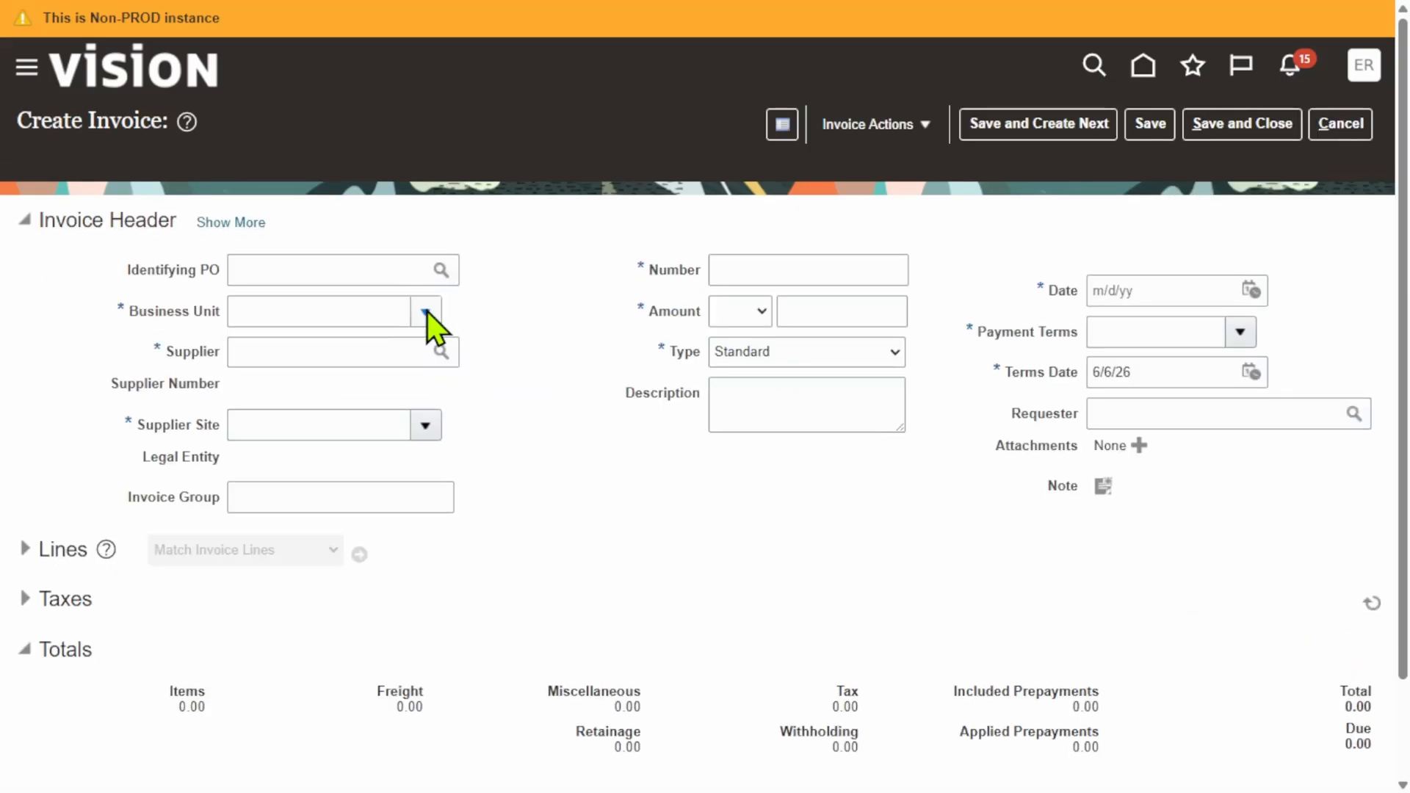
- Set the invoice's business unit to Veyo DIGITAL PVT LTD and search for and select Amazon as the supplier
left_click(426, 315)
left_click(385, 374)
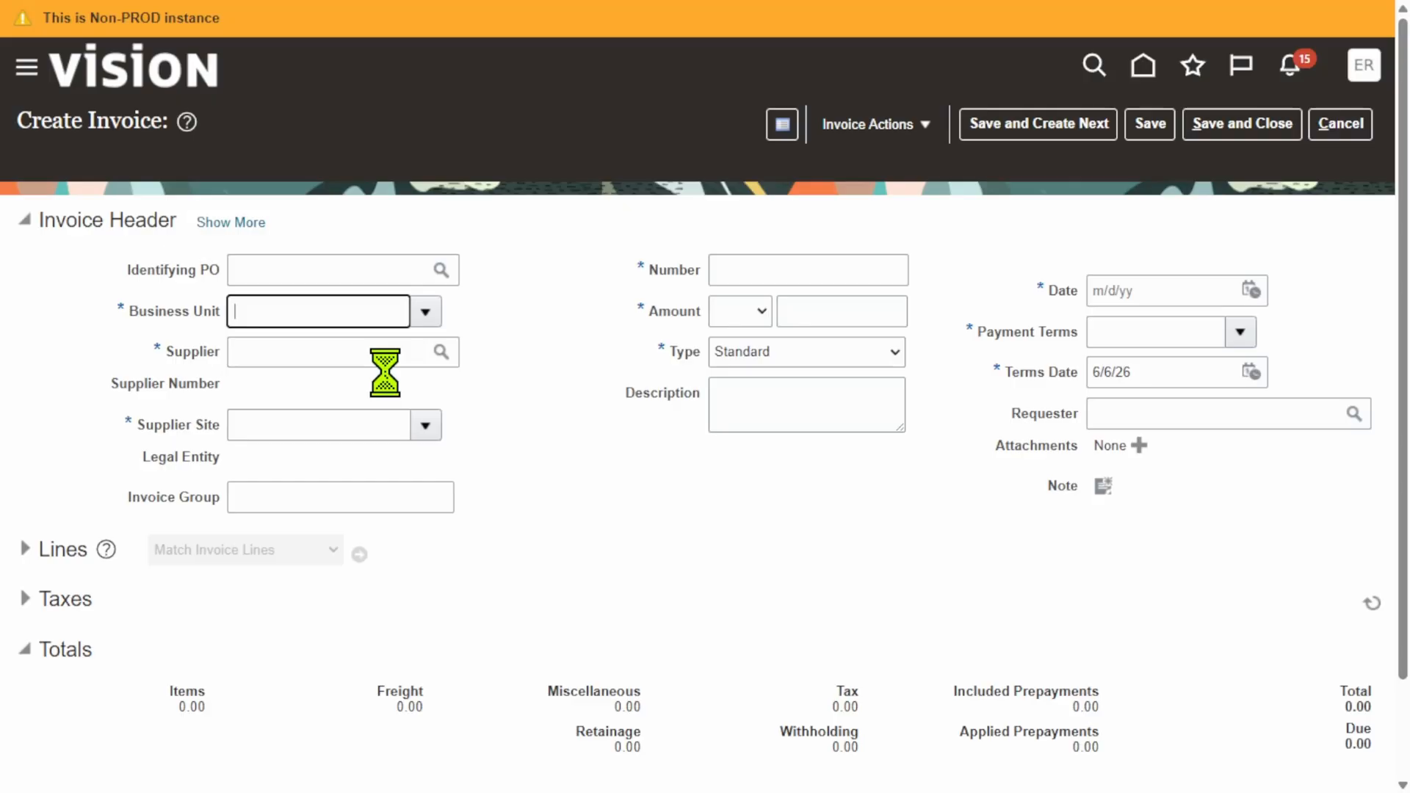
left_click(443, 352)
left_click(630, 316)
left_click(639, 276)
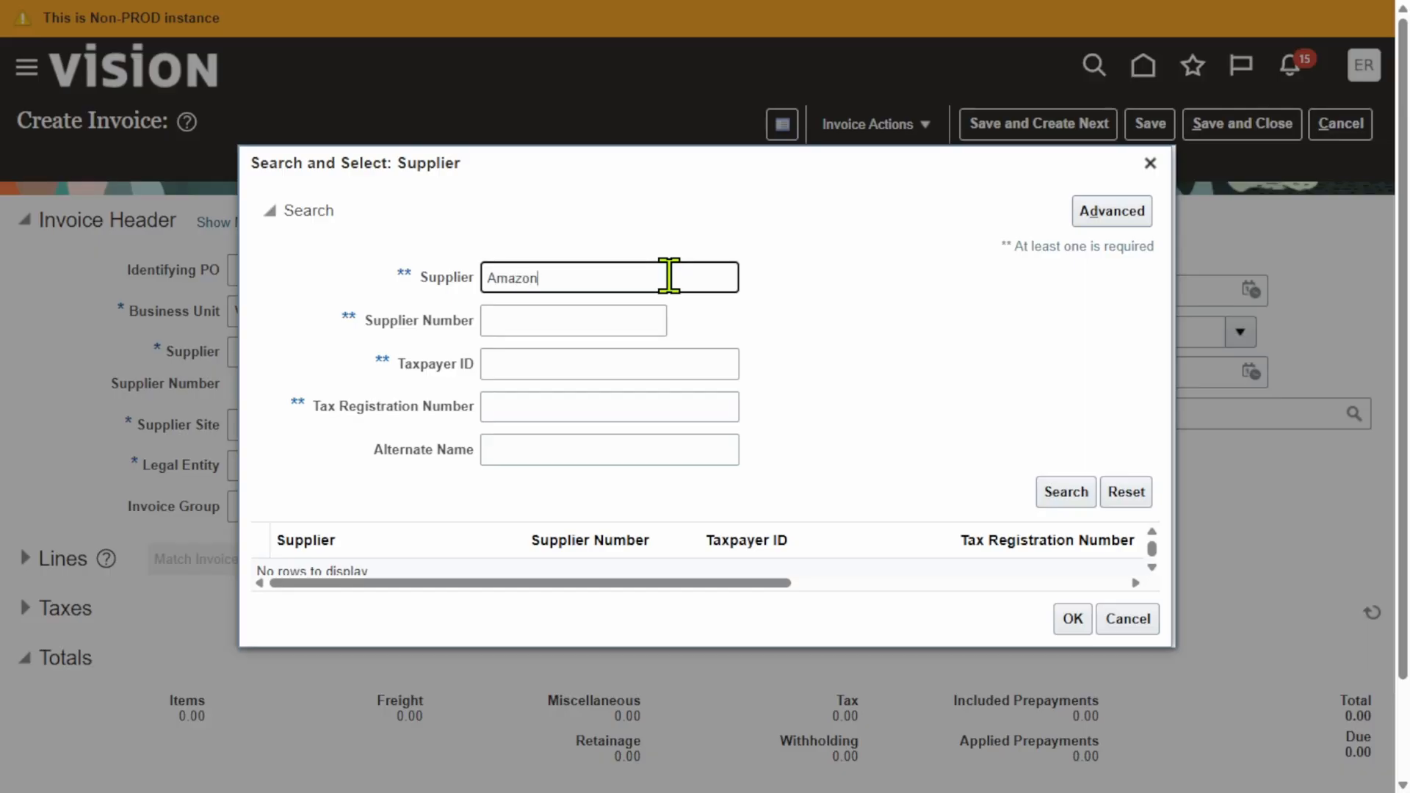
key("Return")
left_click(551, 564)
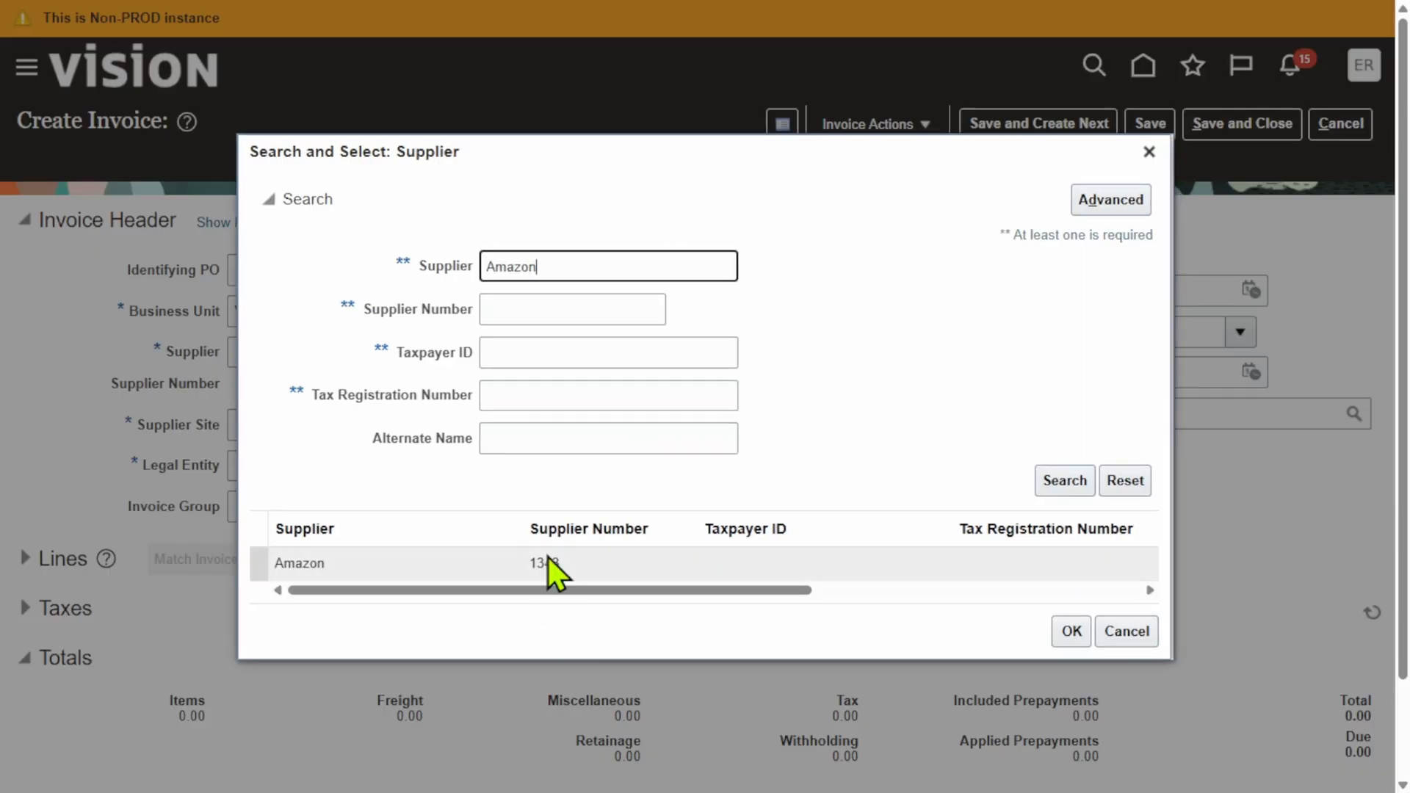
left_click(1070, 632)
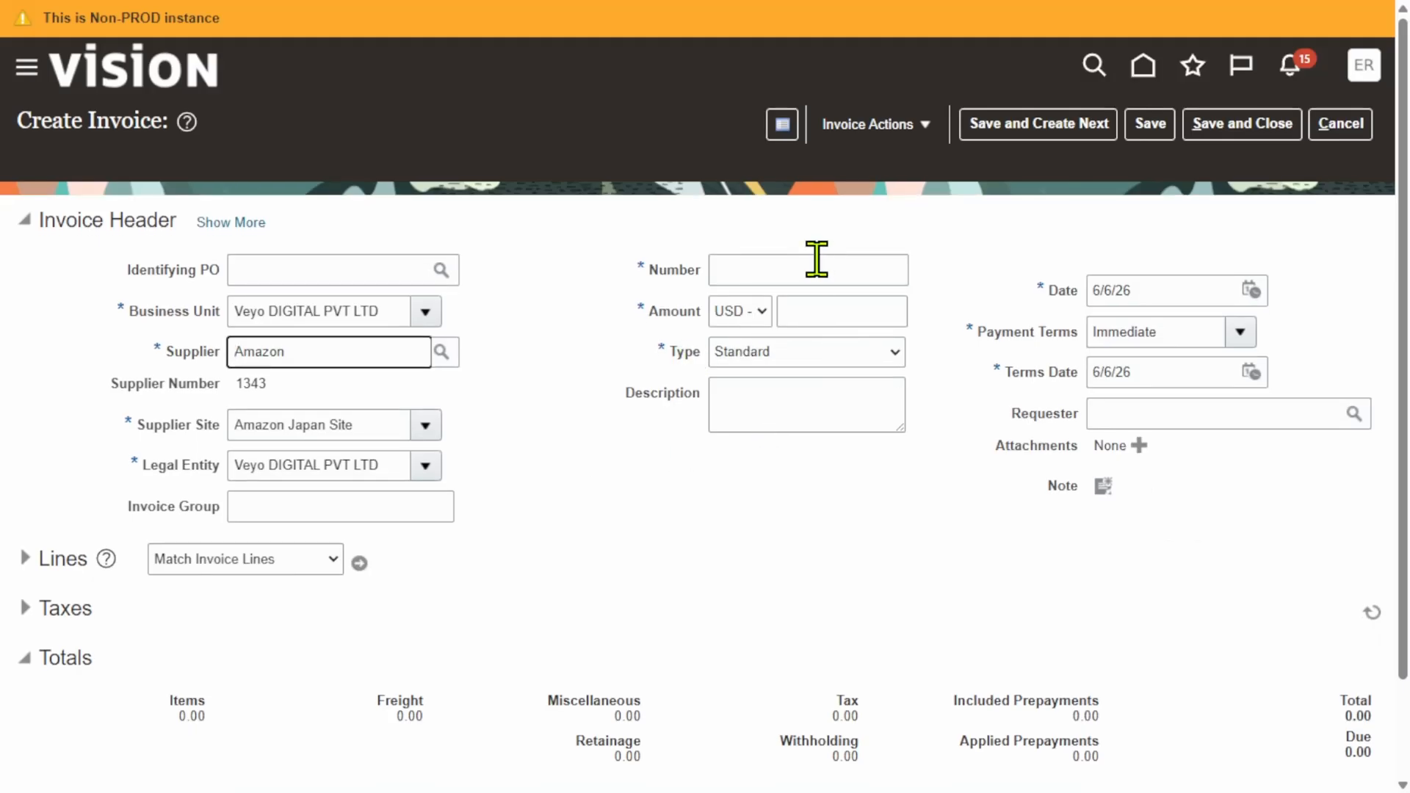
- Enter Split Lines as the invoice number and set the invoice amount to 10,000 in INR
left_click(817, 258)
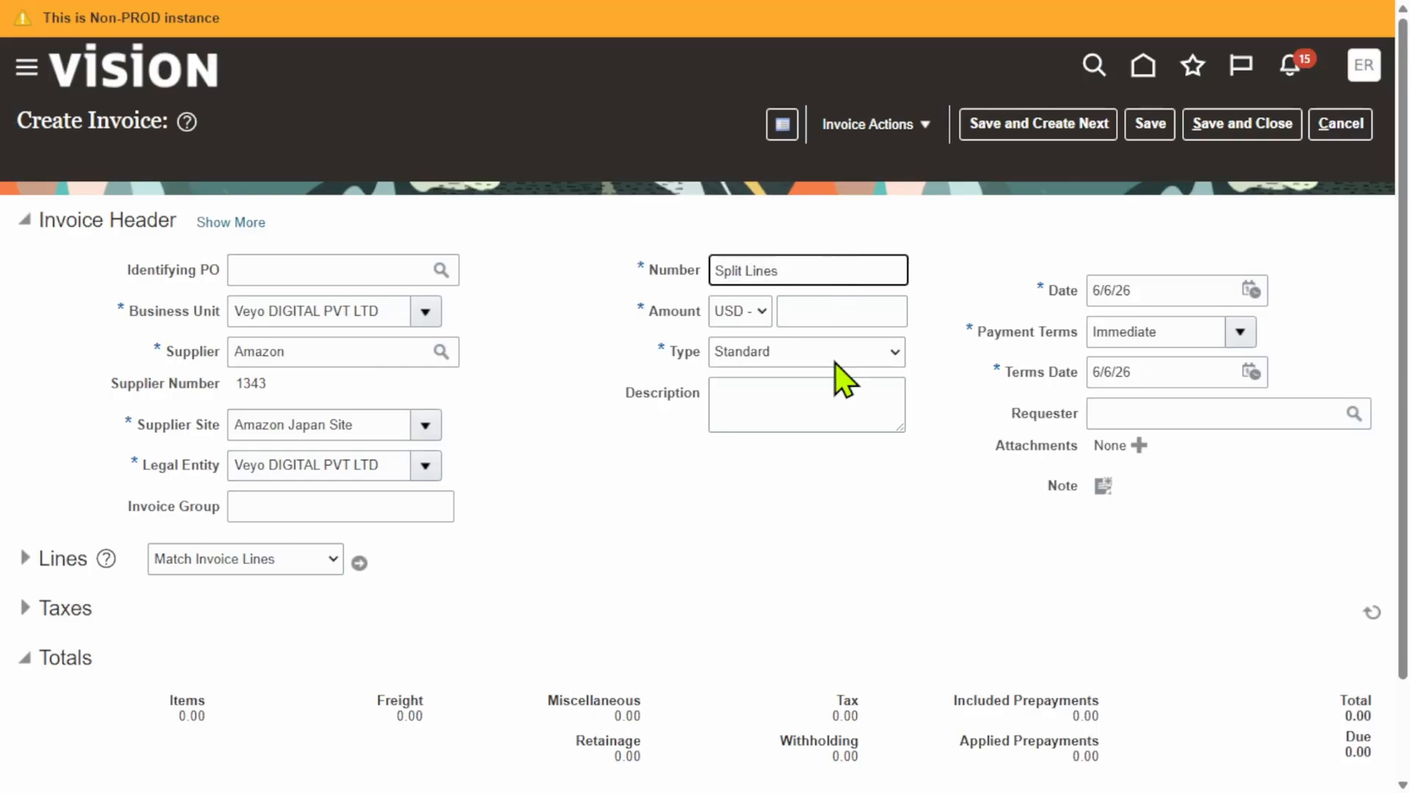
left_click(837, 308)
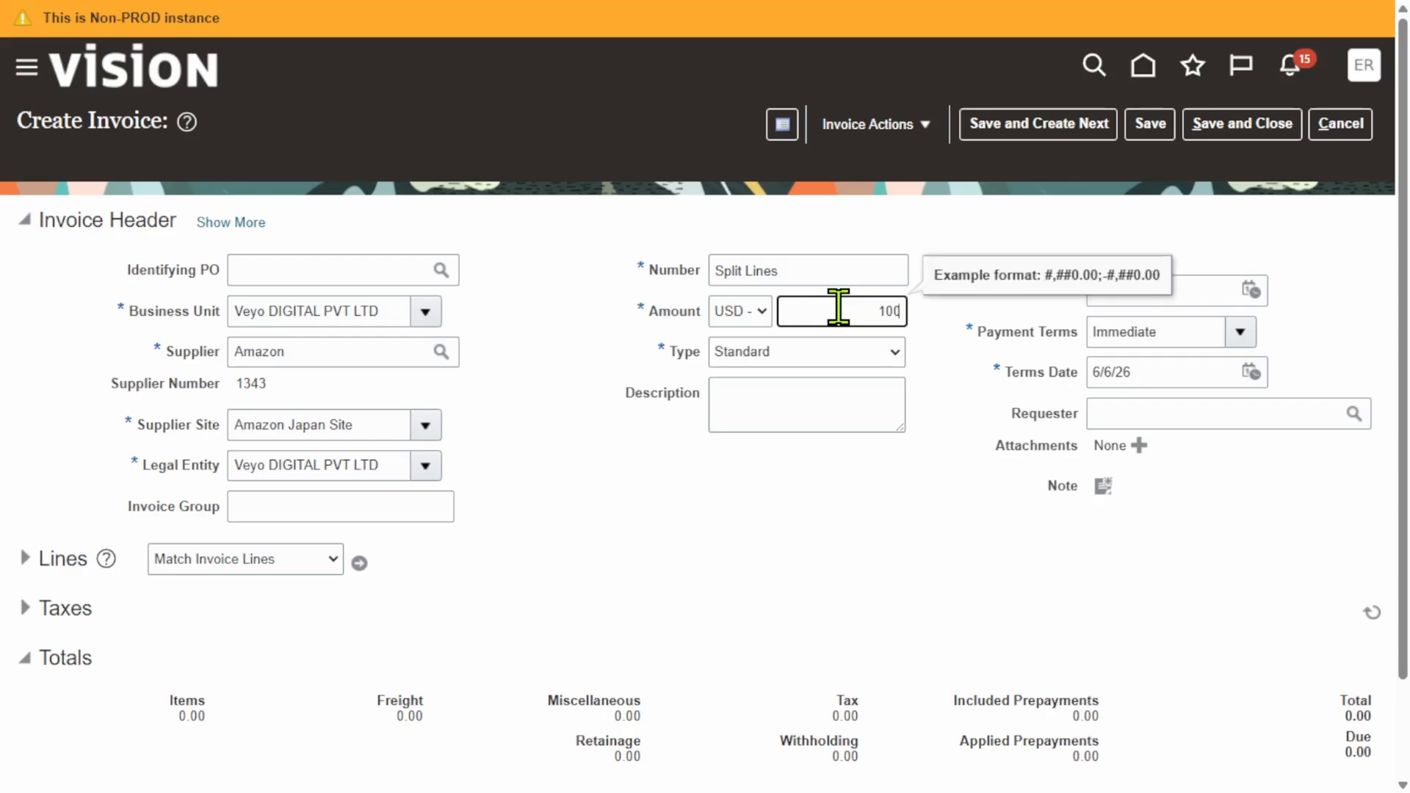
left_click(624, 494)
left_click(745, 315)
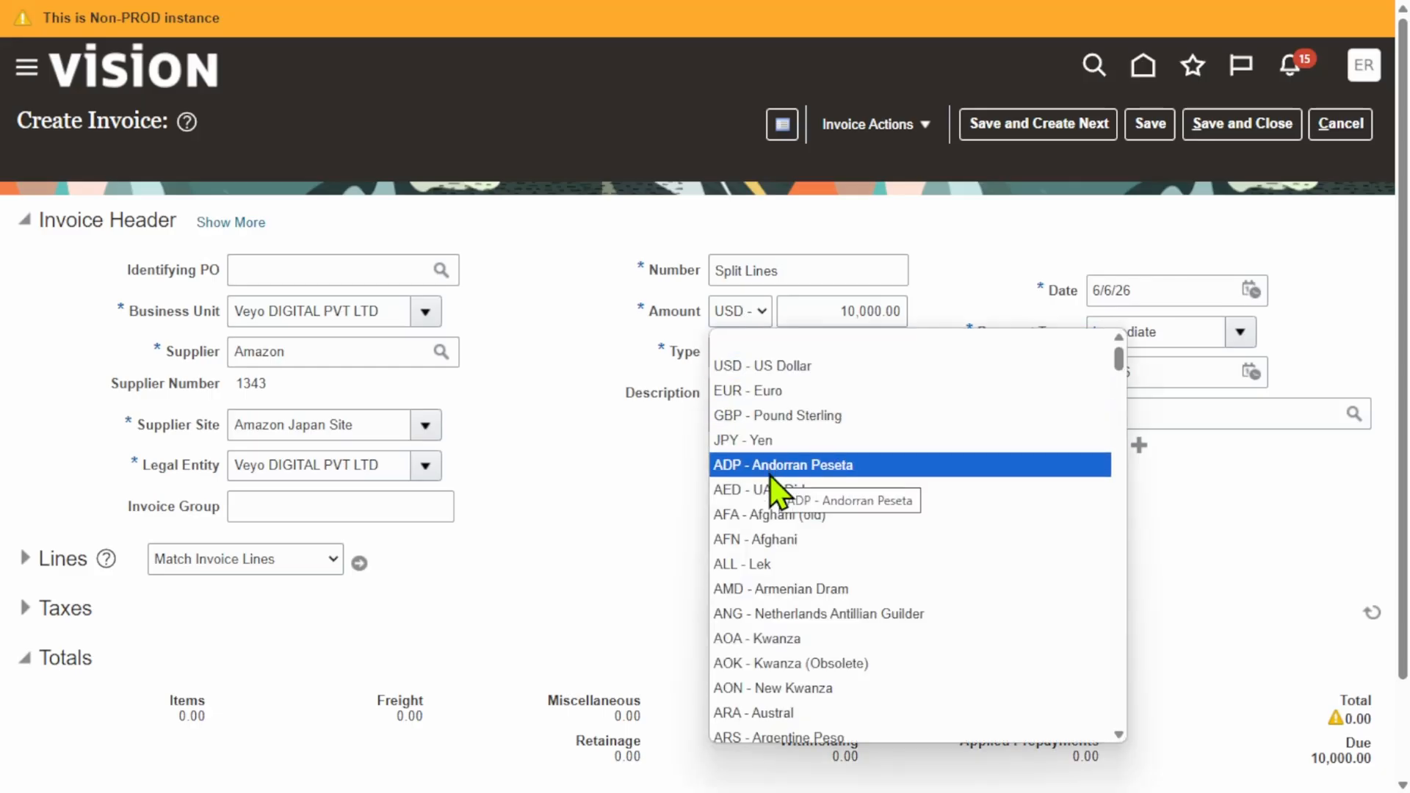
type("in")
key("Return")
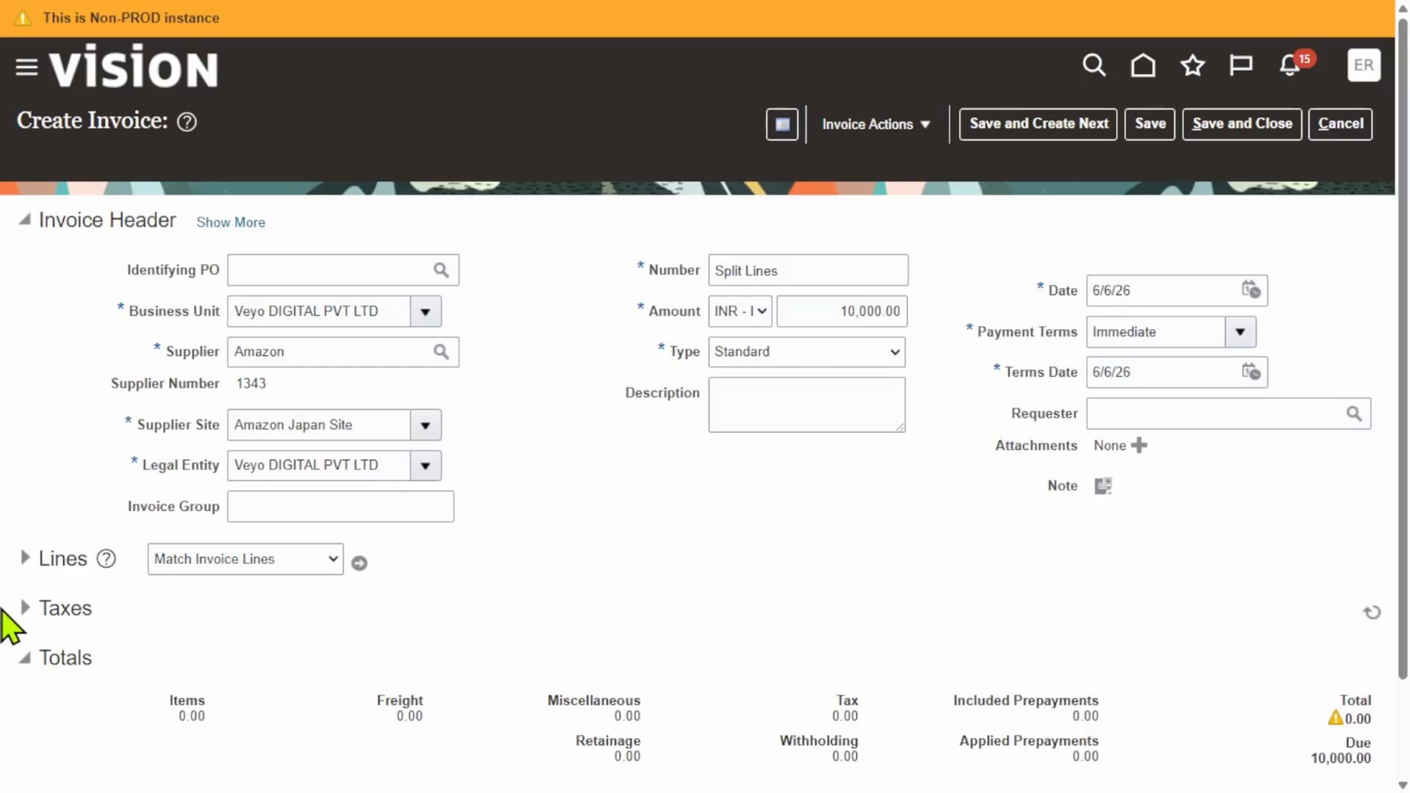
- Expand the invoice lines and set the amount of item line 1 to 10,000
left_click(25, 558)
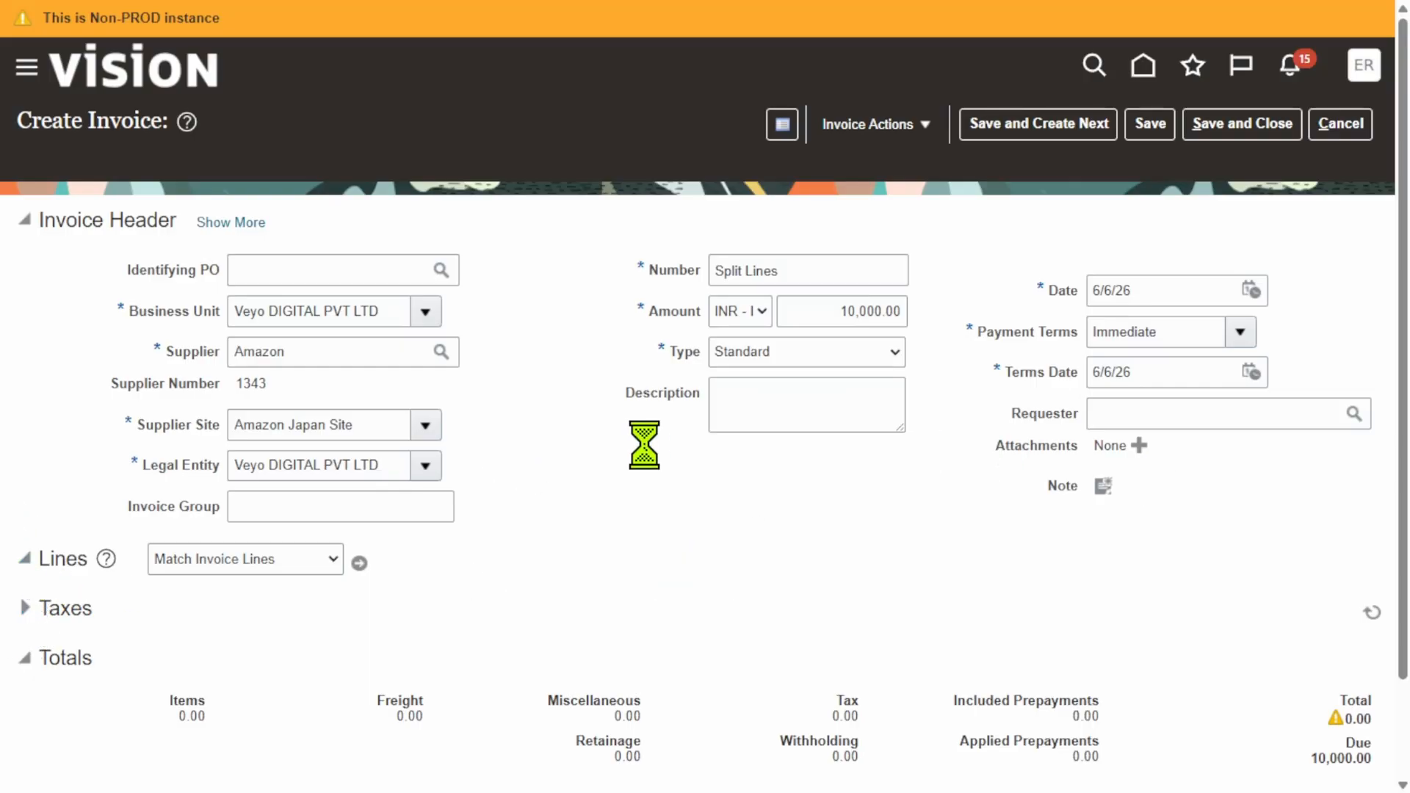
scroll(437, 602, "down", 3)
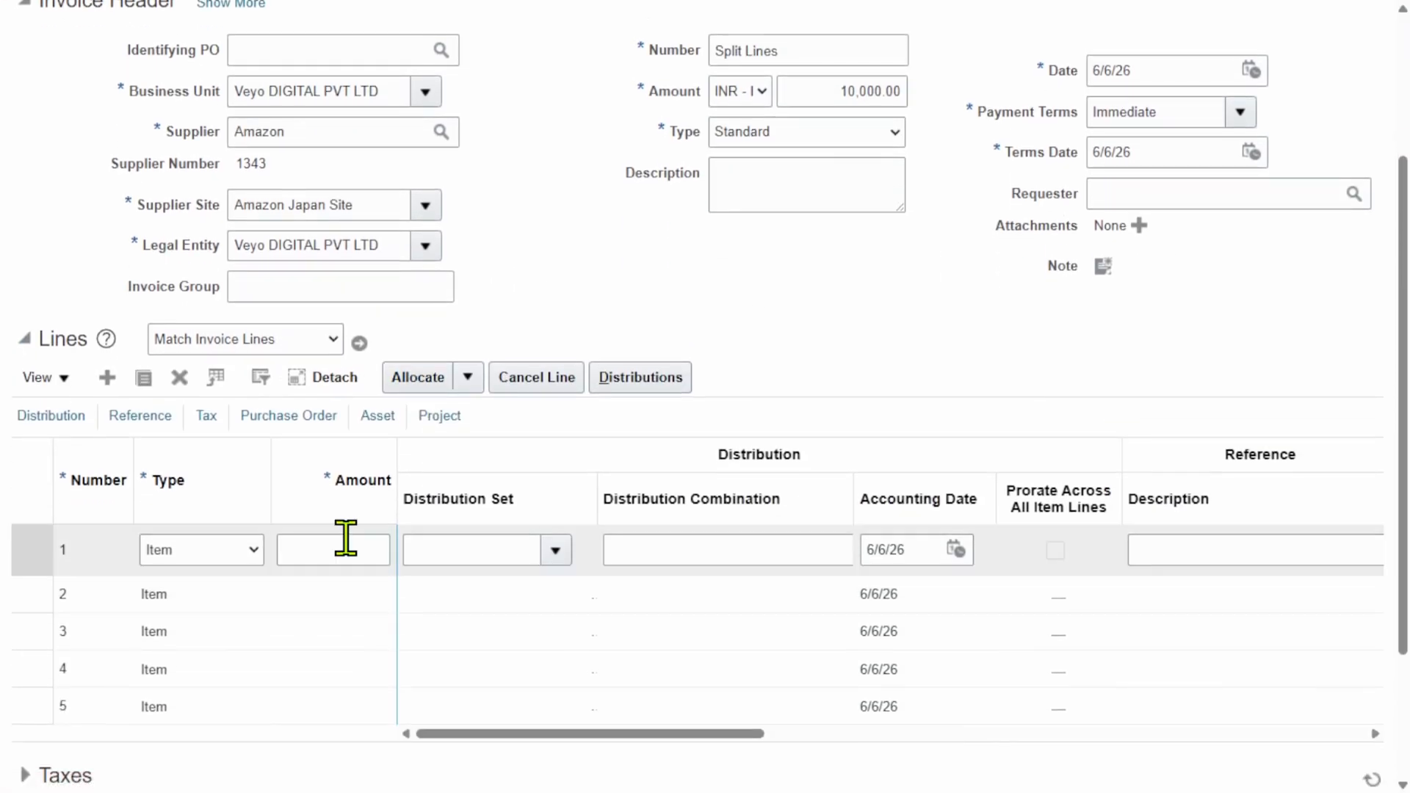
left_click(329, 549)
type("1")
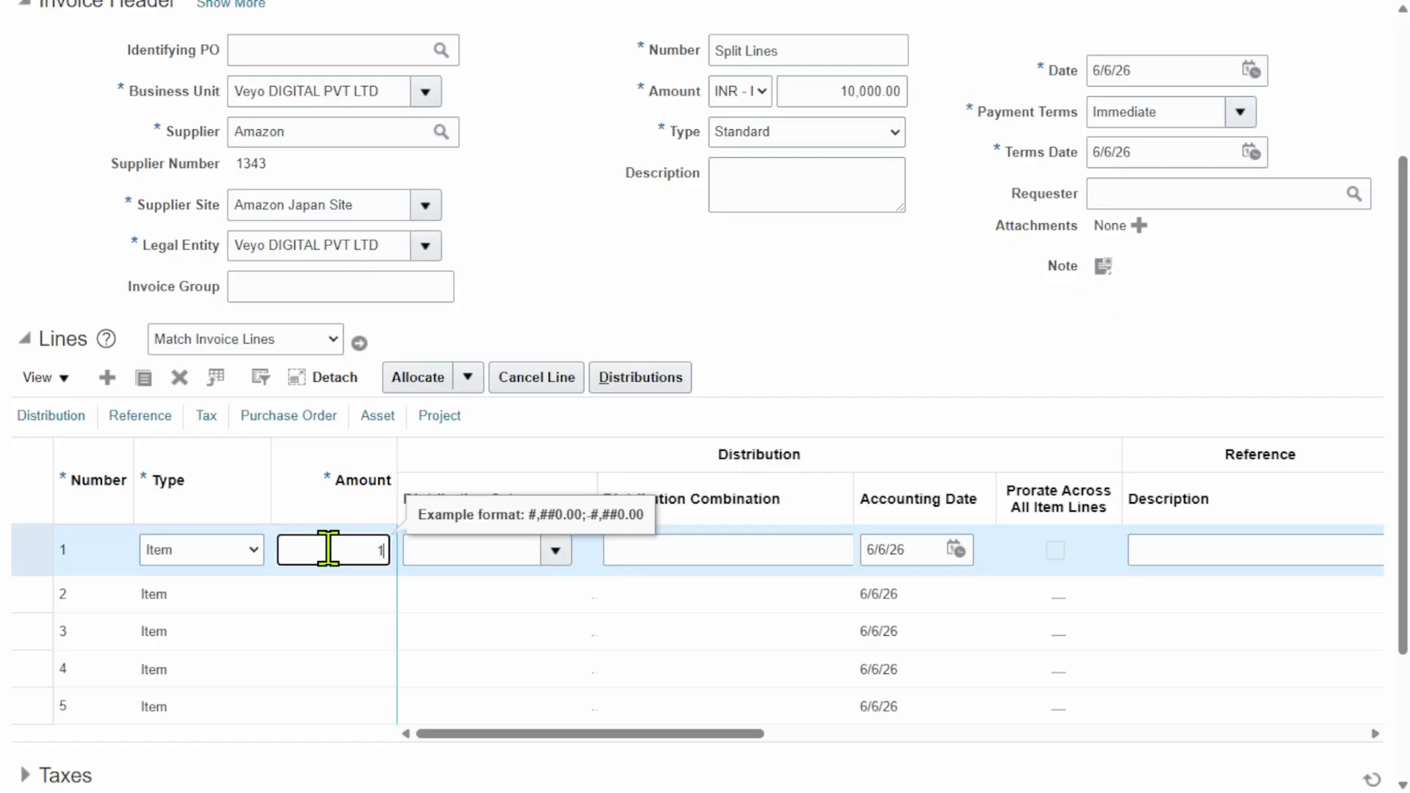
type("0,")
type("0000")
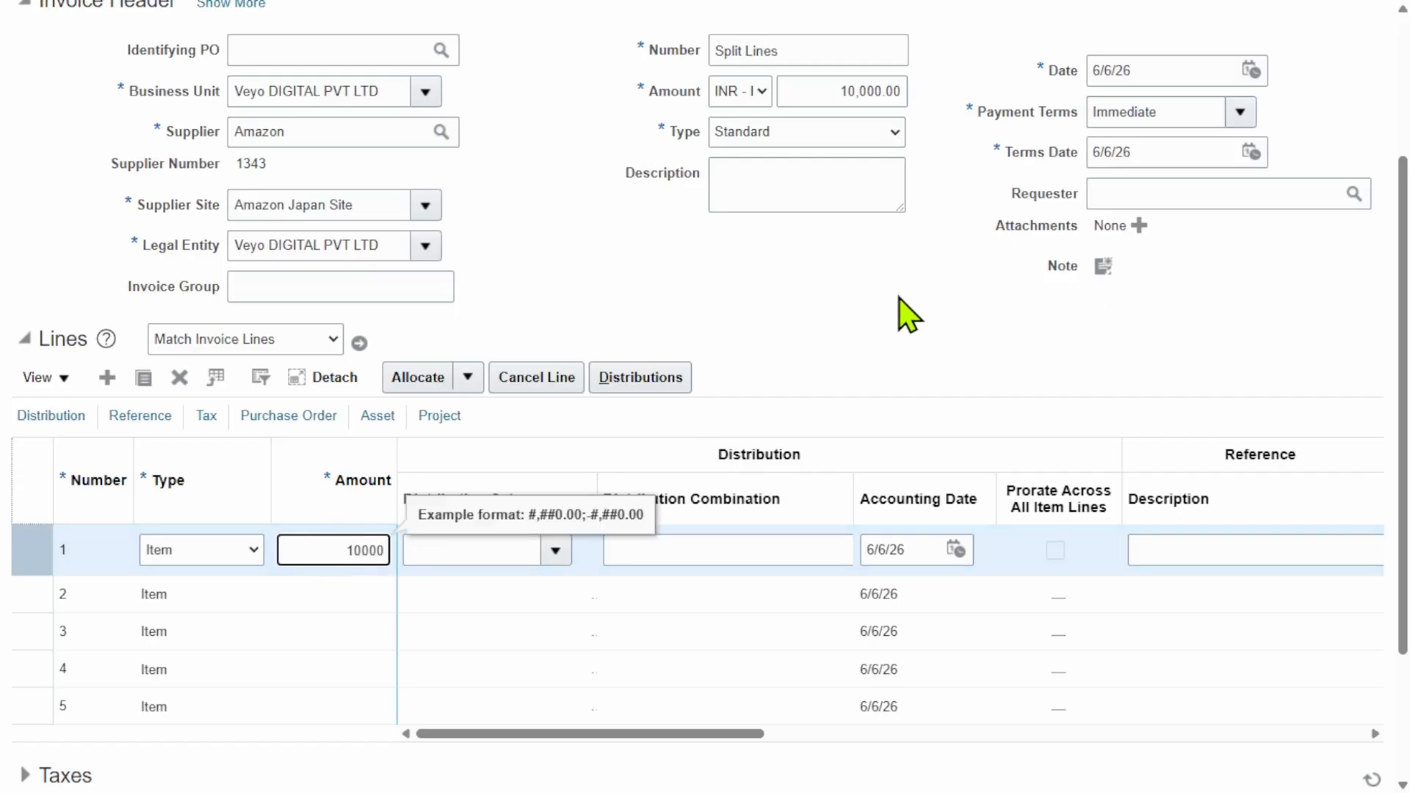
left_click(845, 351)
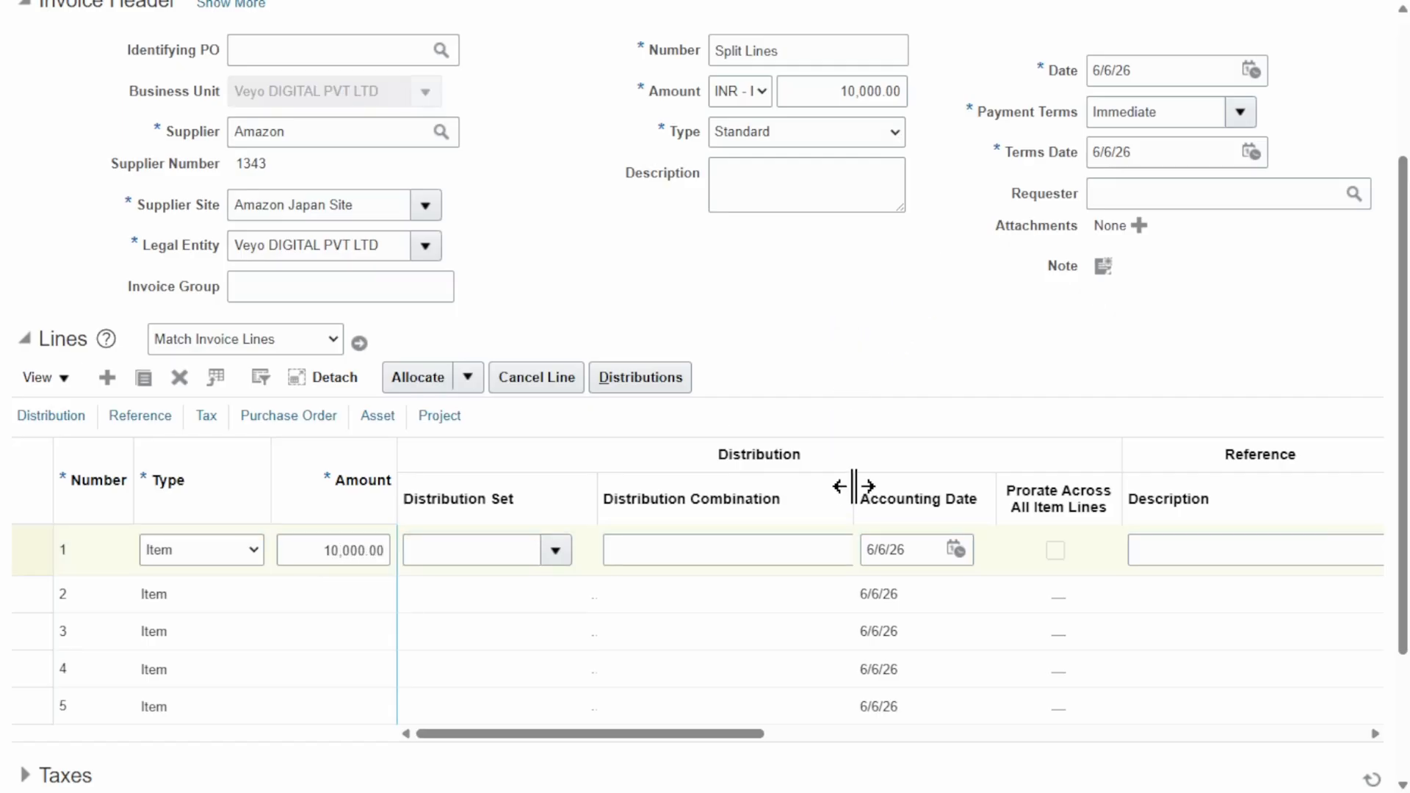
left_click_drag(844, 485, 996, 481)
left_click(875, 551)
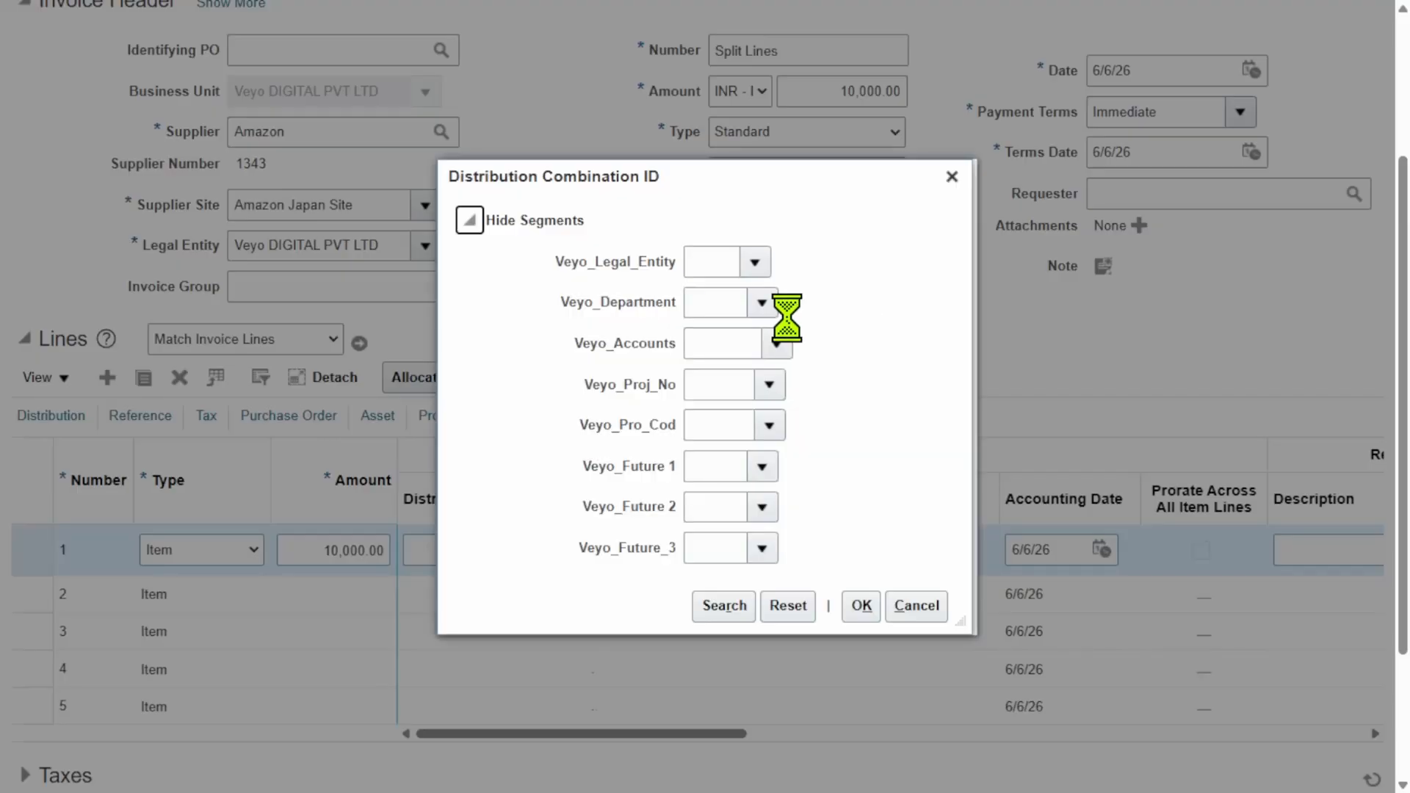
left_click(777, 344)
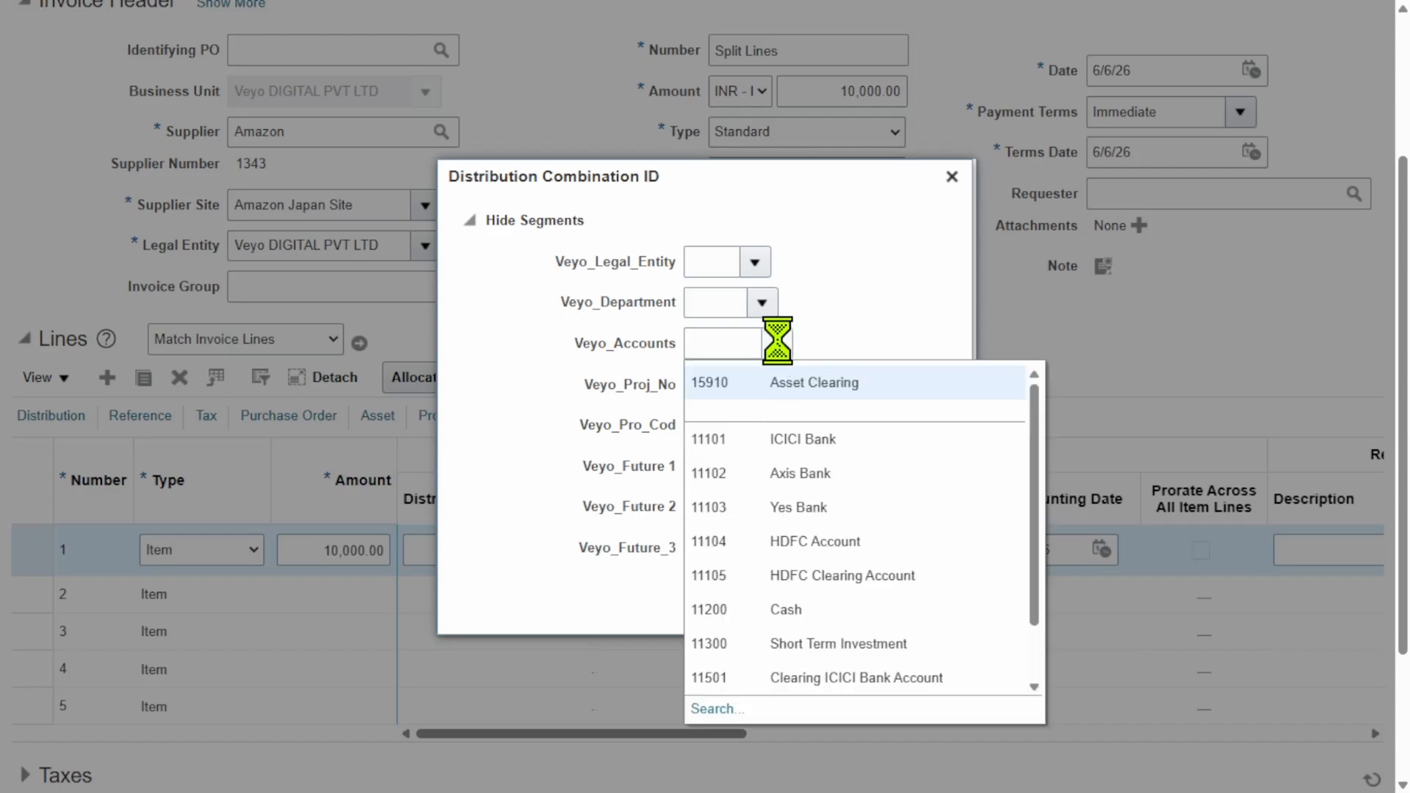
left_click(845, 383)
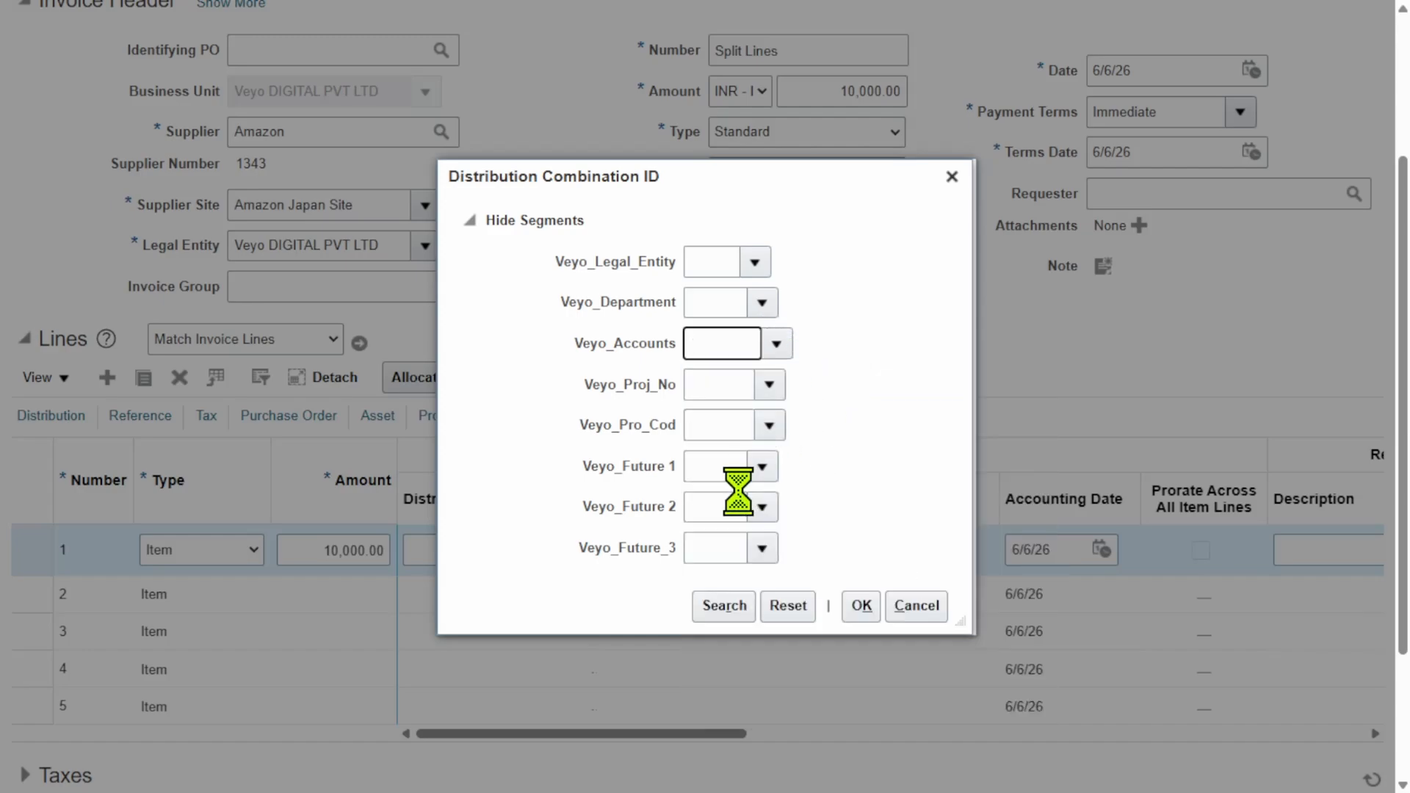
left_click(725, 612)
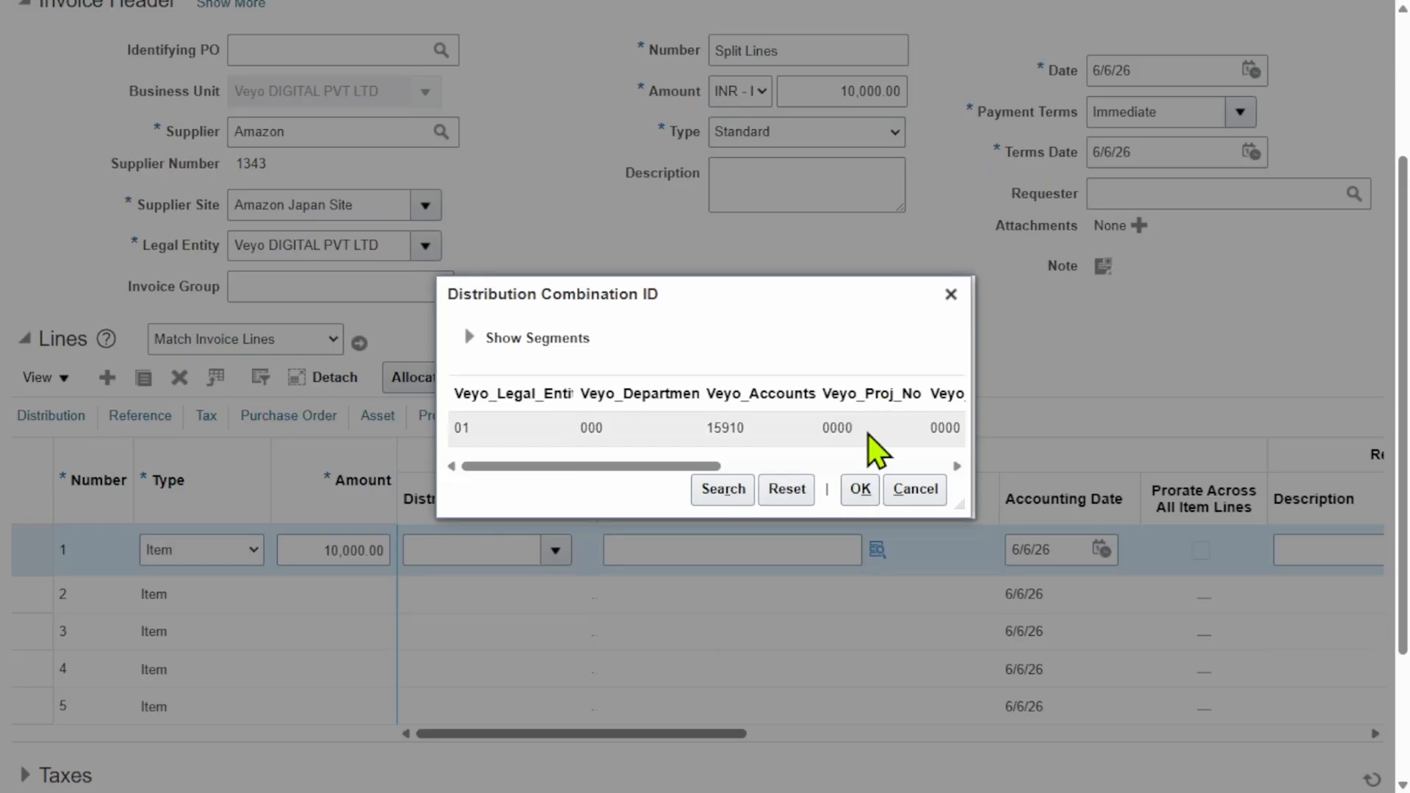
left_click(869, 434)
left_click(860, 490)
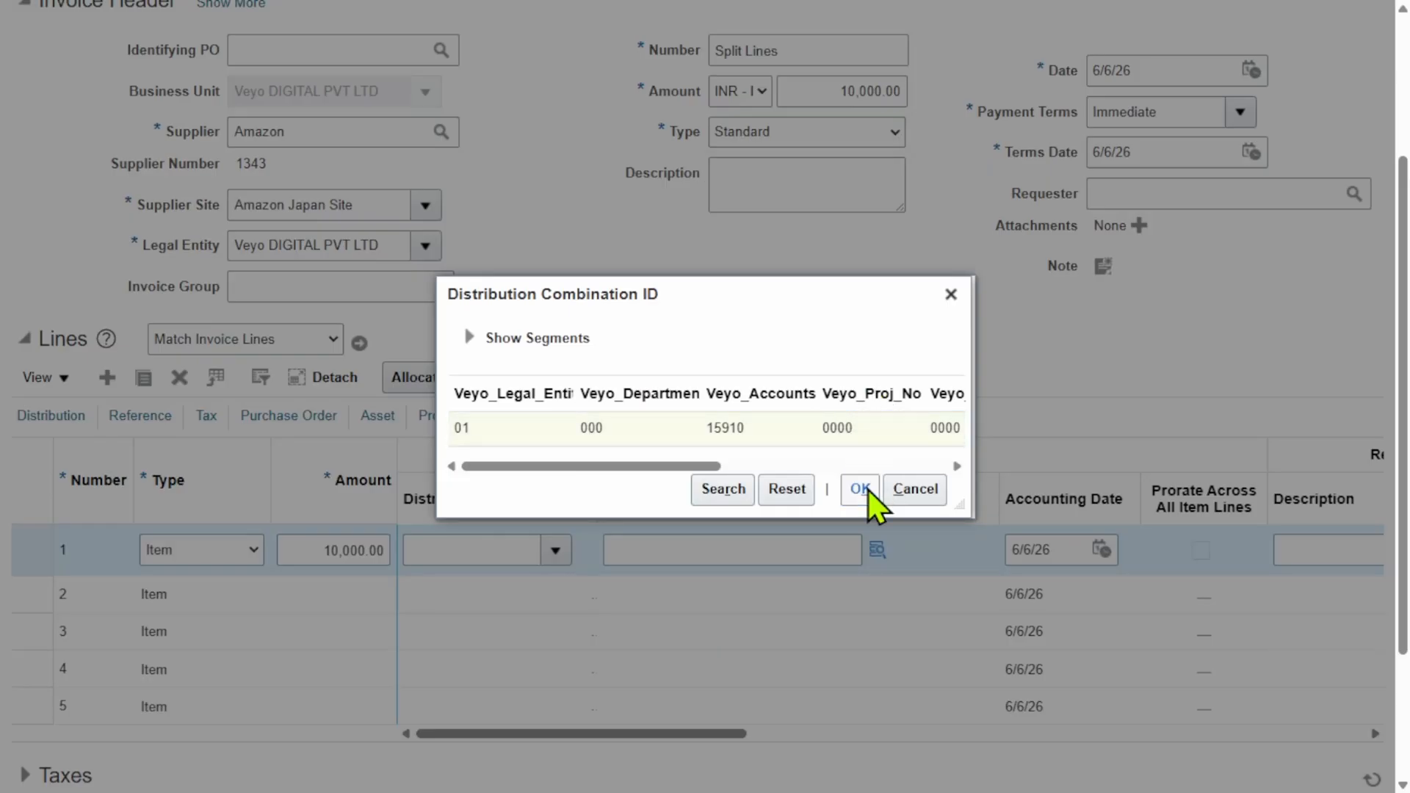
- Validate the Split Lines invoice and acknowledge the voucher number information
scroll(1010, 250, "up", 3)
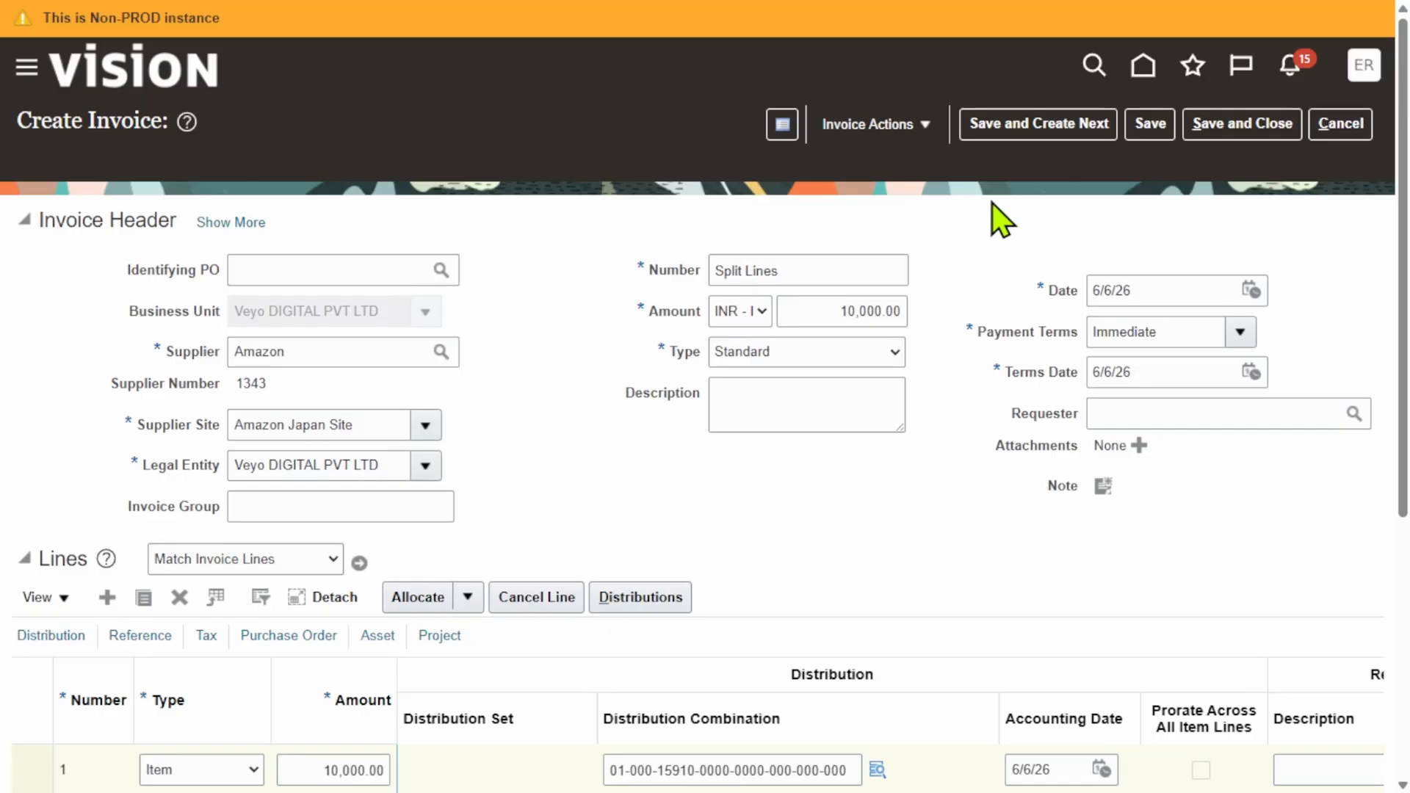
left_click(884, 122)
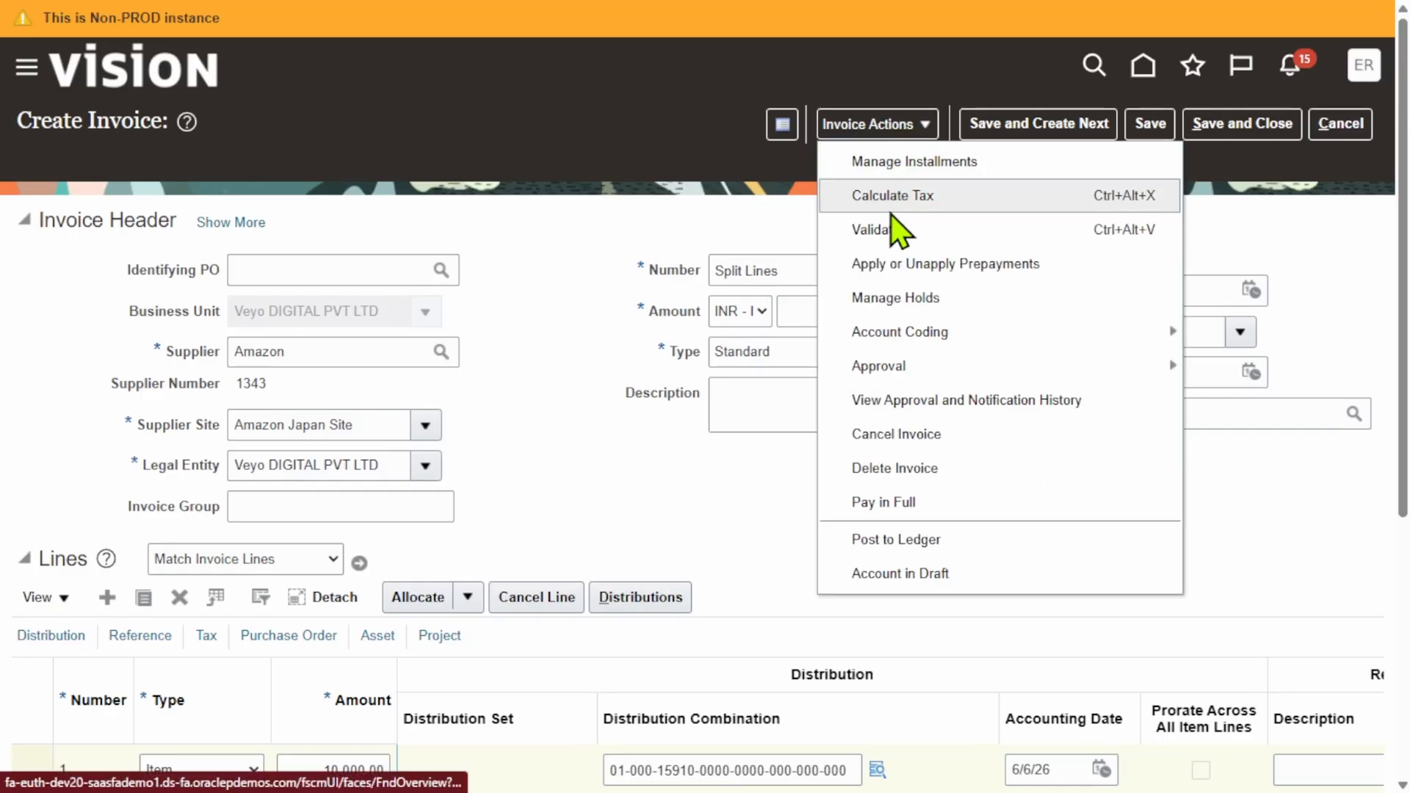
left_click(876, 230)
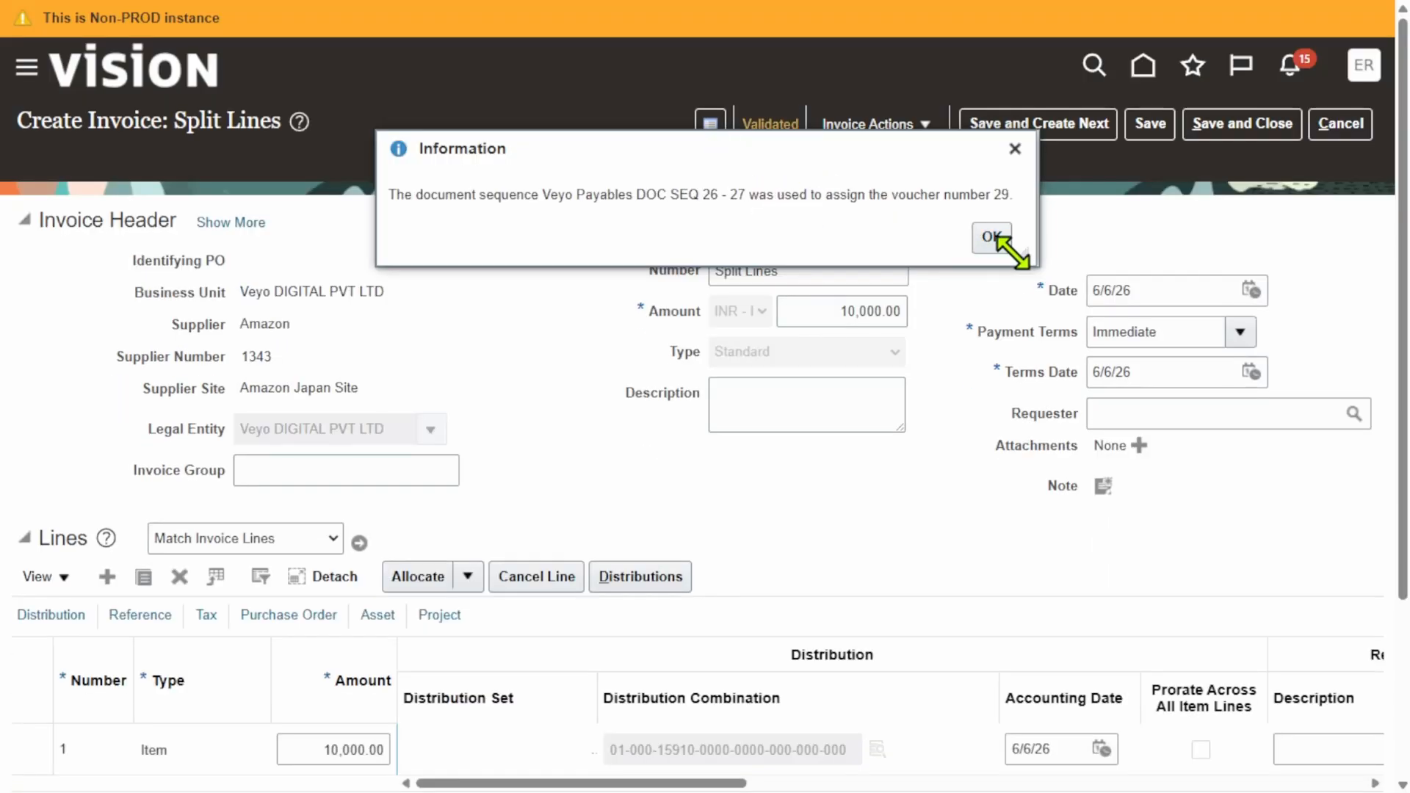
left_click(993, 237)
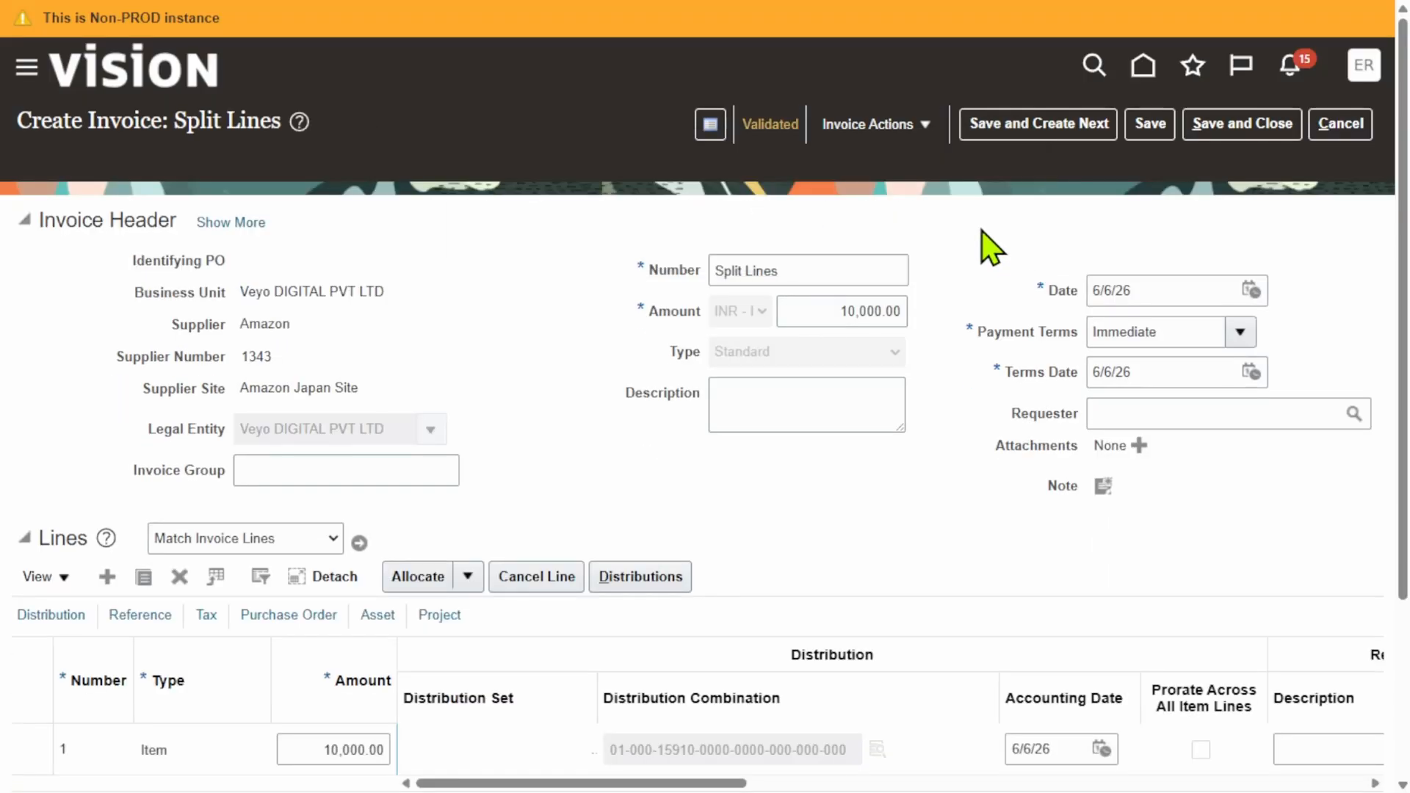
- Post the validated invoice to the ledger and review its accounting lines
left_click(888, 125)
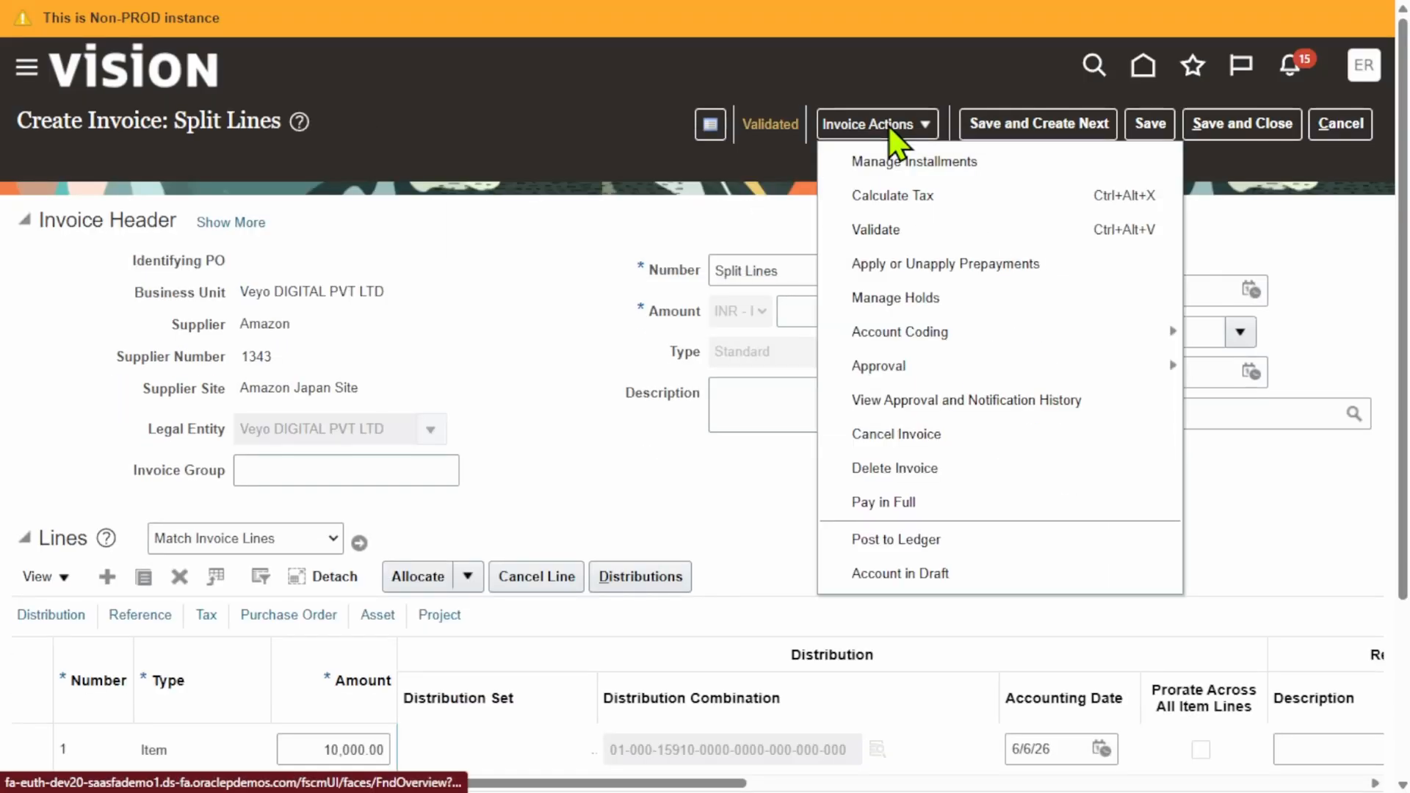
left_click(940, 551)
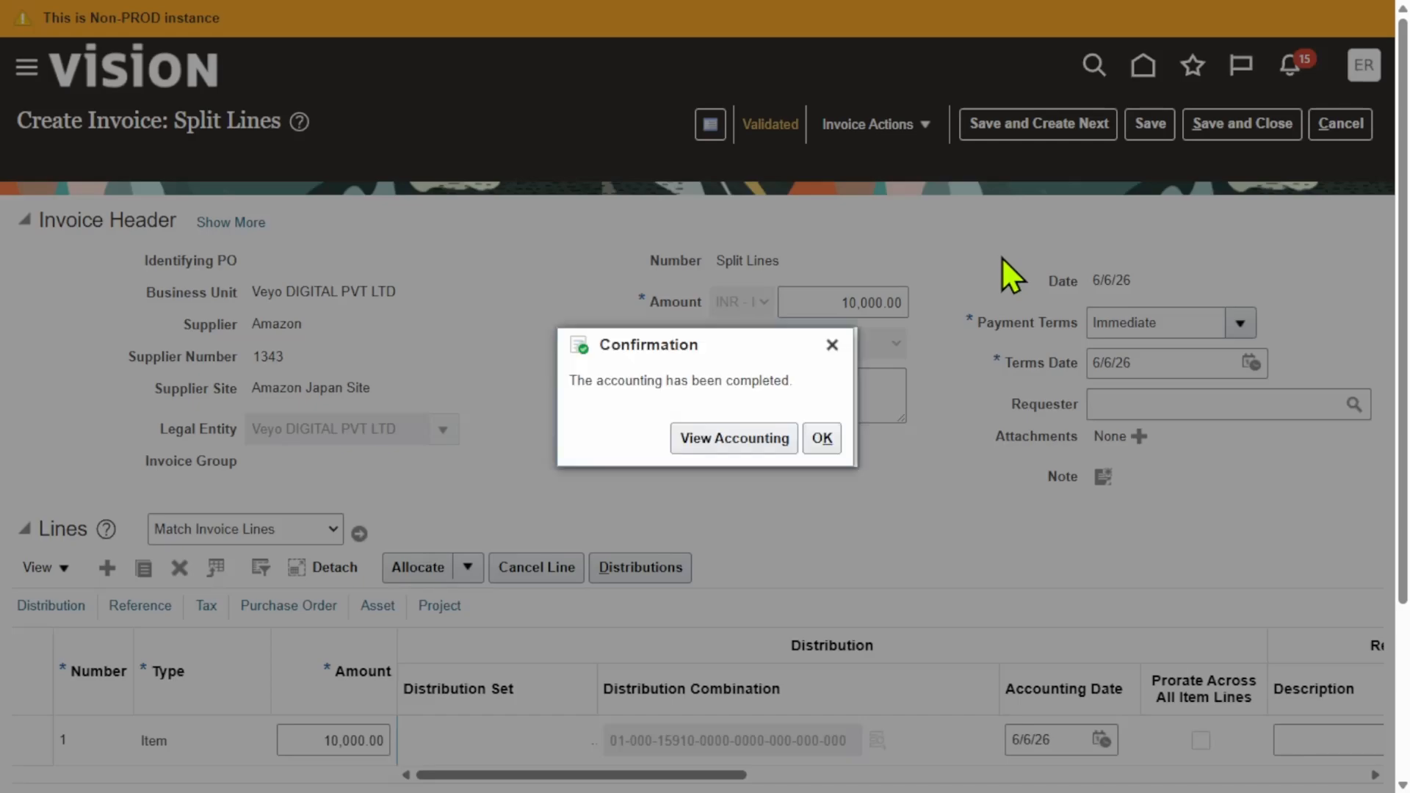
left_click(722, 440)
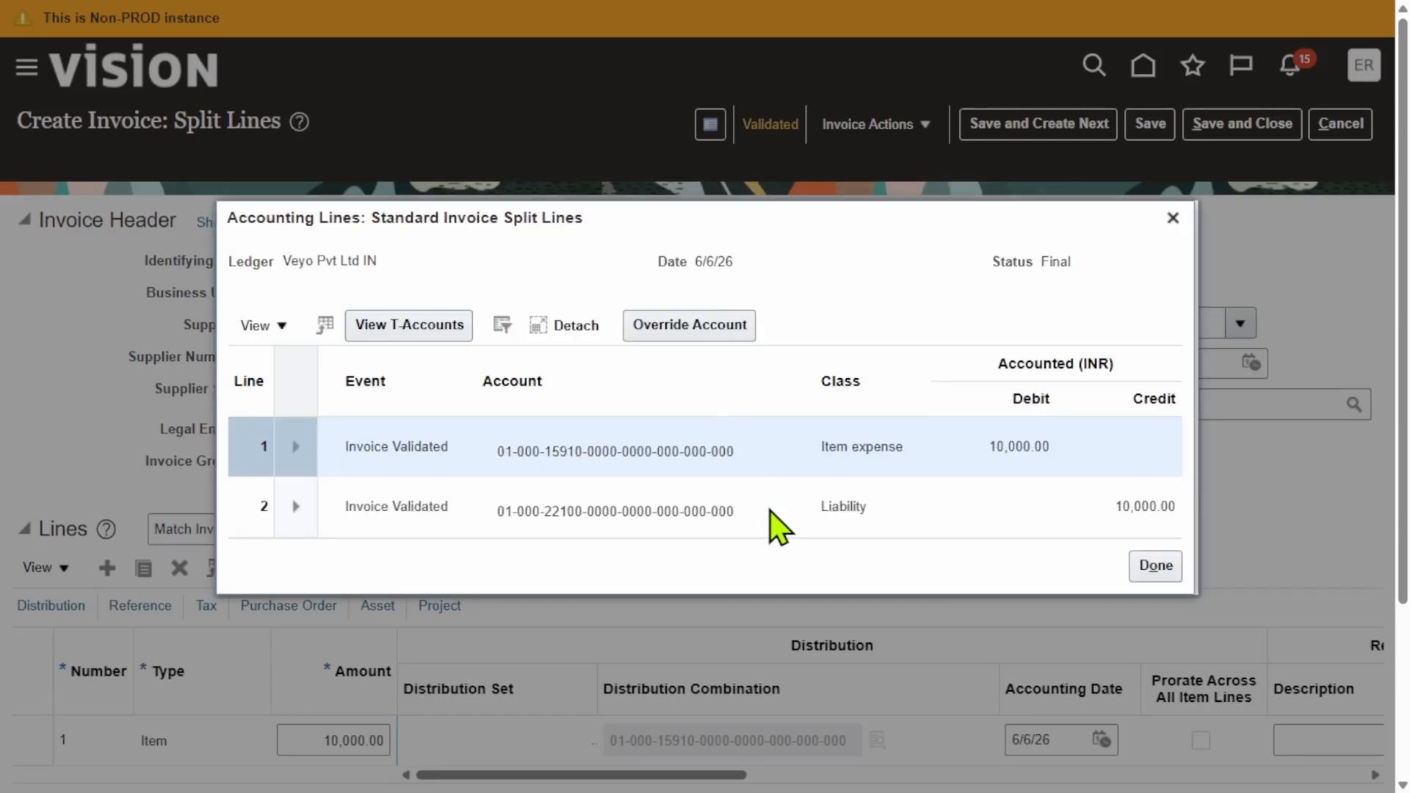
left_click(1154, 575)
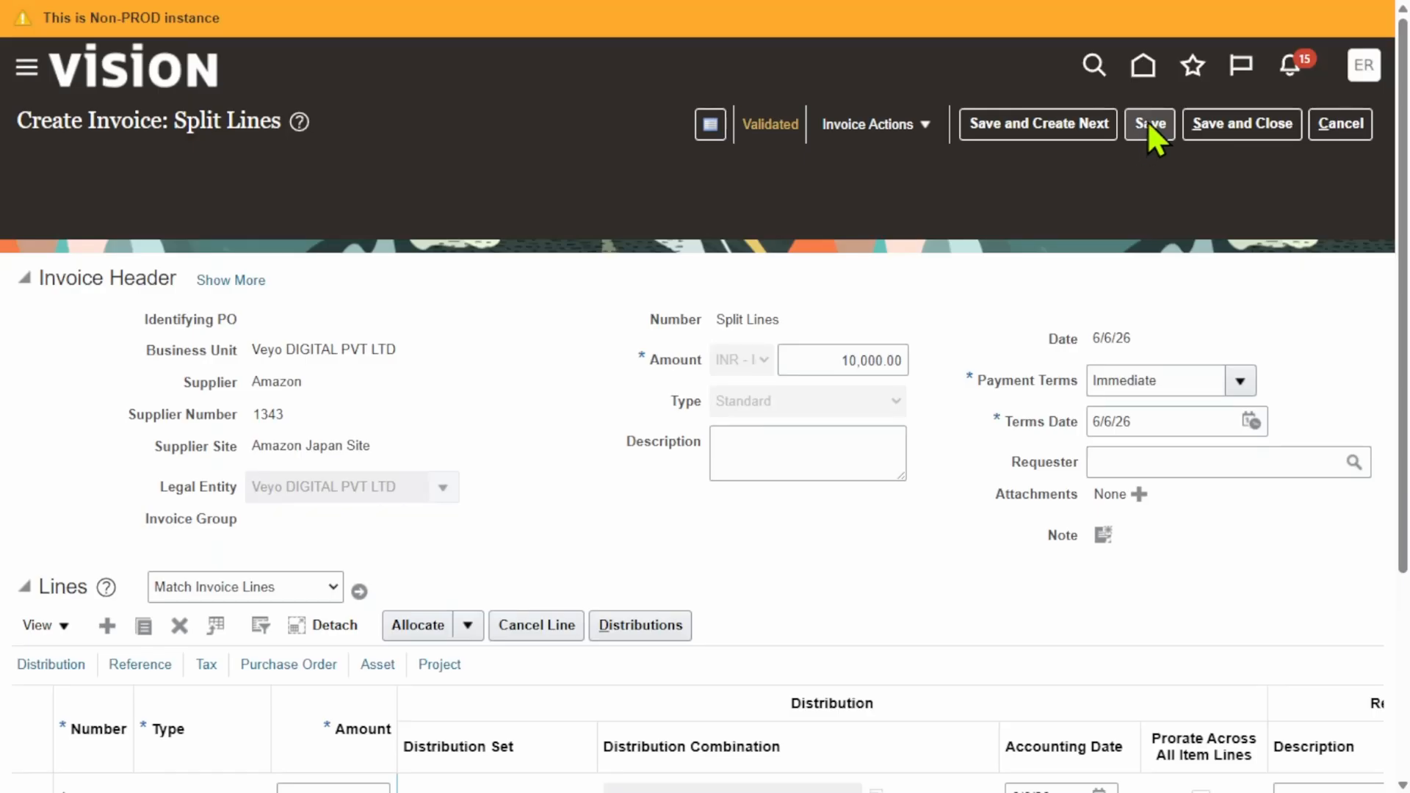
- Save and close the Split Lines invoice
left_click(1148, 122)
left_click(1255, 125)
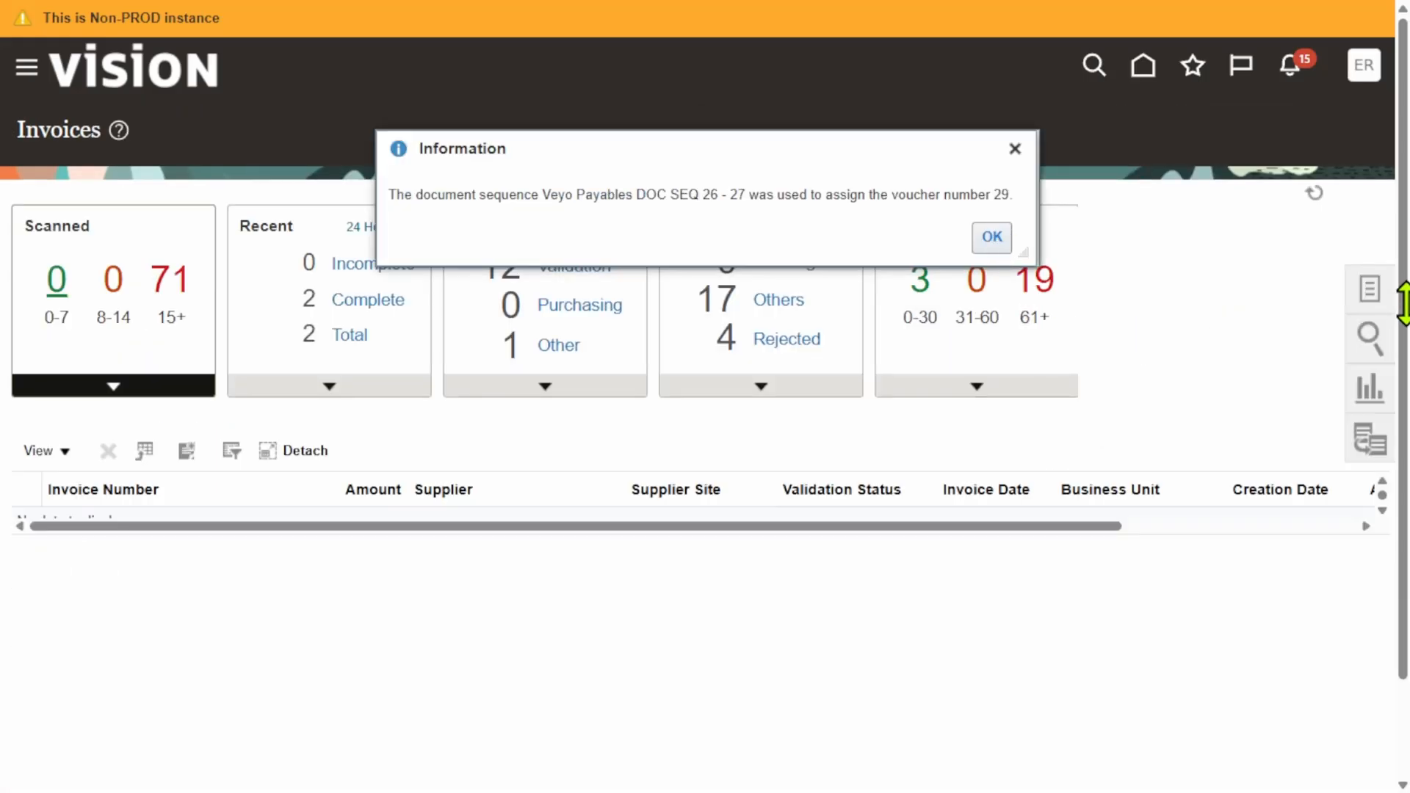
- Open the Create Mass Additions process request from the invoices work area
left_click(1375, 288)
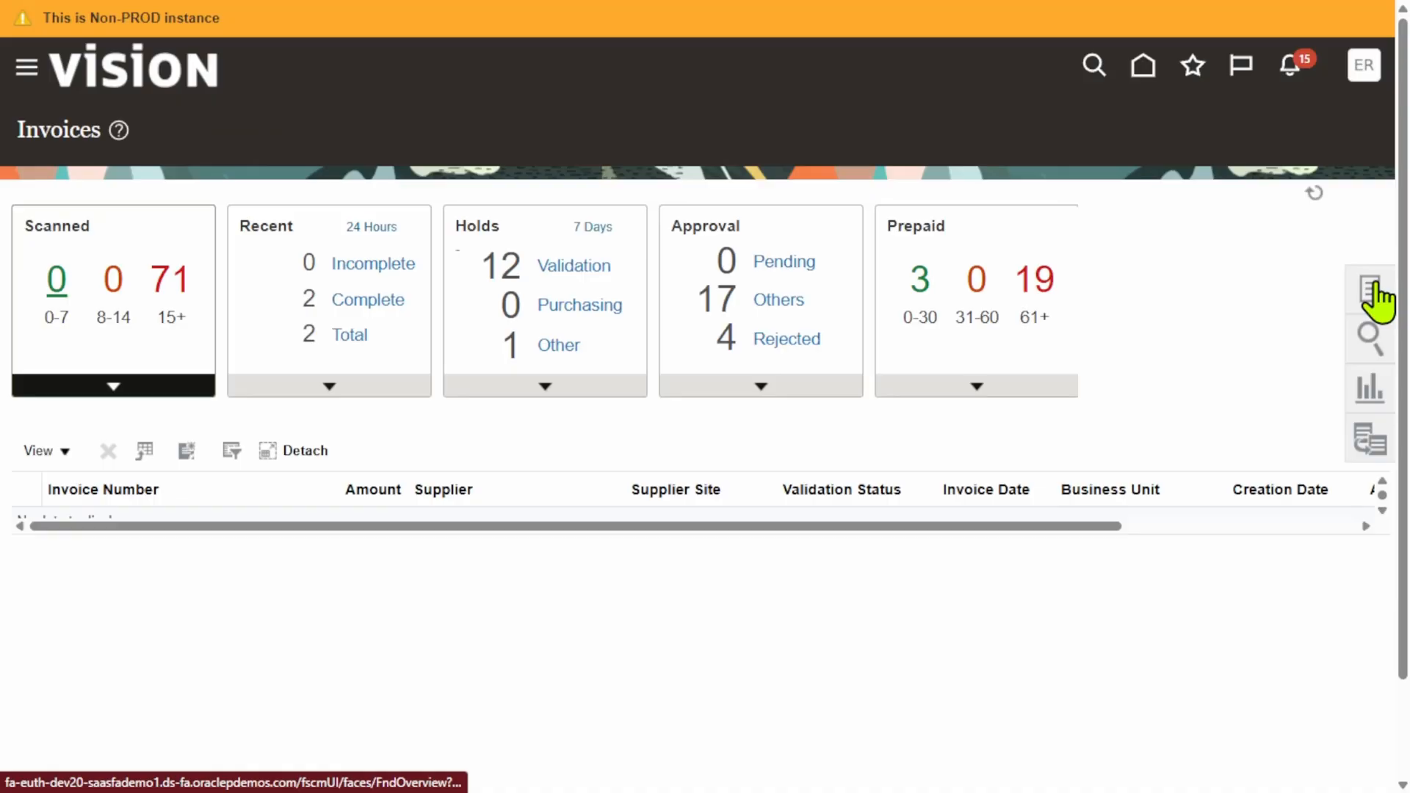
left_click(1373, 290)
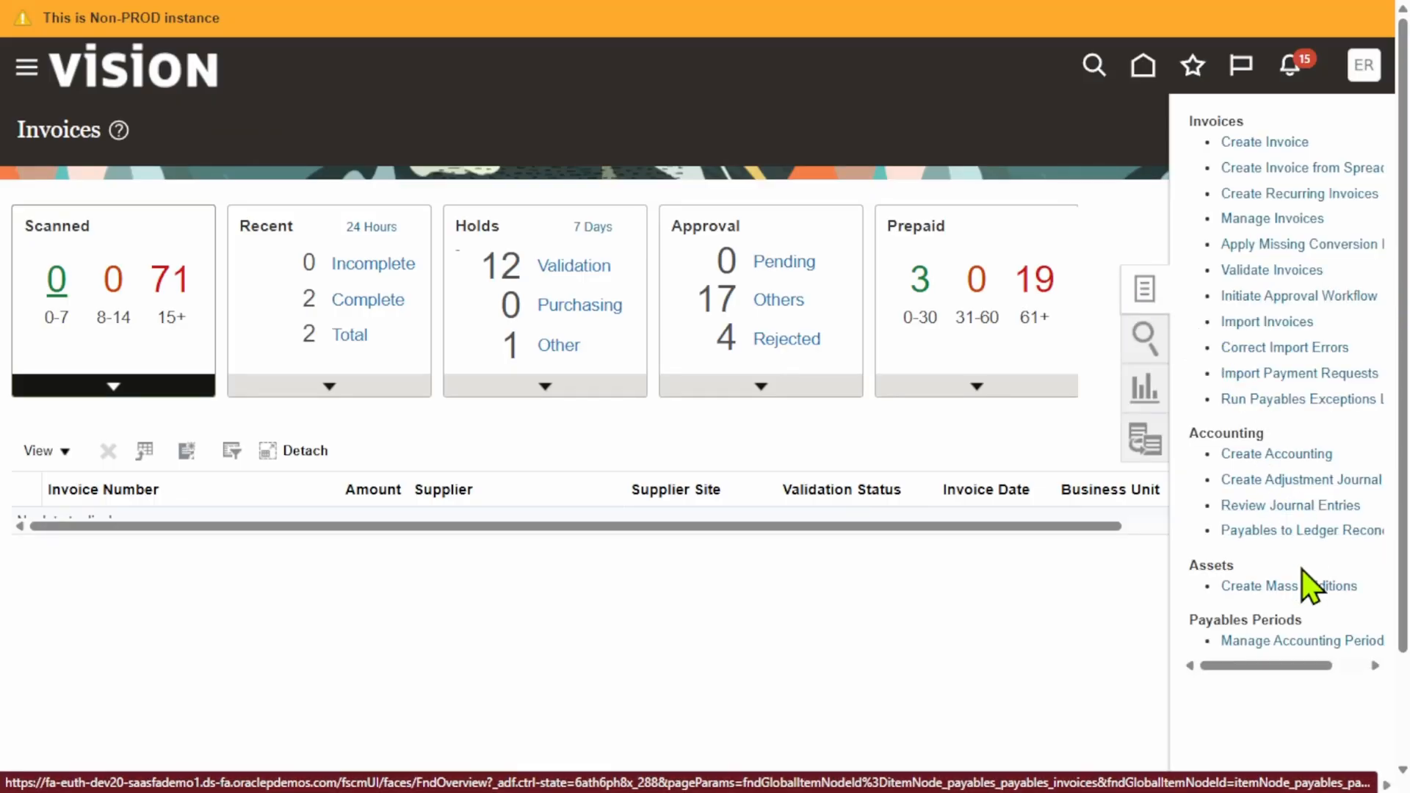
left_click(1304, 586)
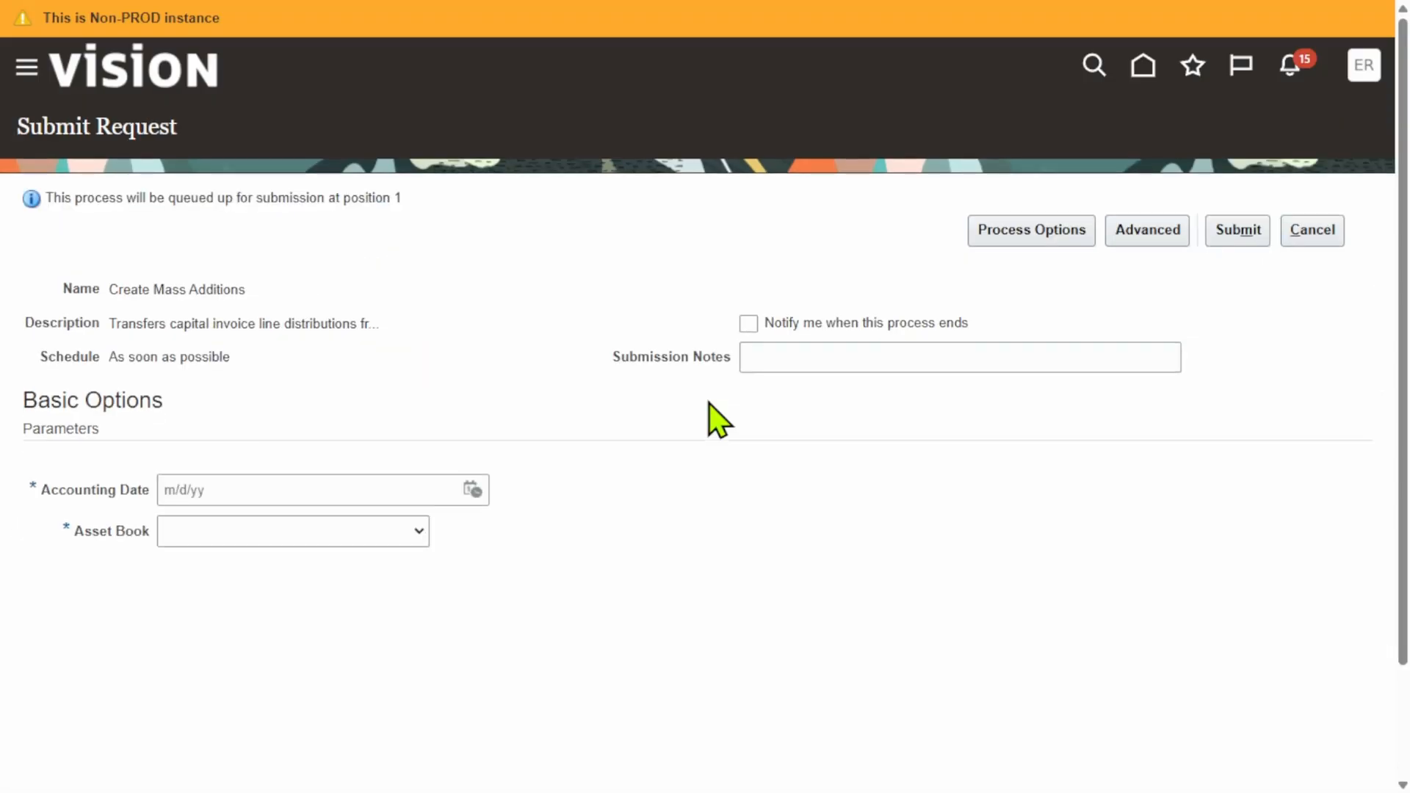
- Submit the Create Mass Additions process with accounting date 6/6/26 and asset book VEYO_CORPORATE_BOOK, and acknowledge the confirmation
left_click(472, 491)
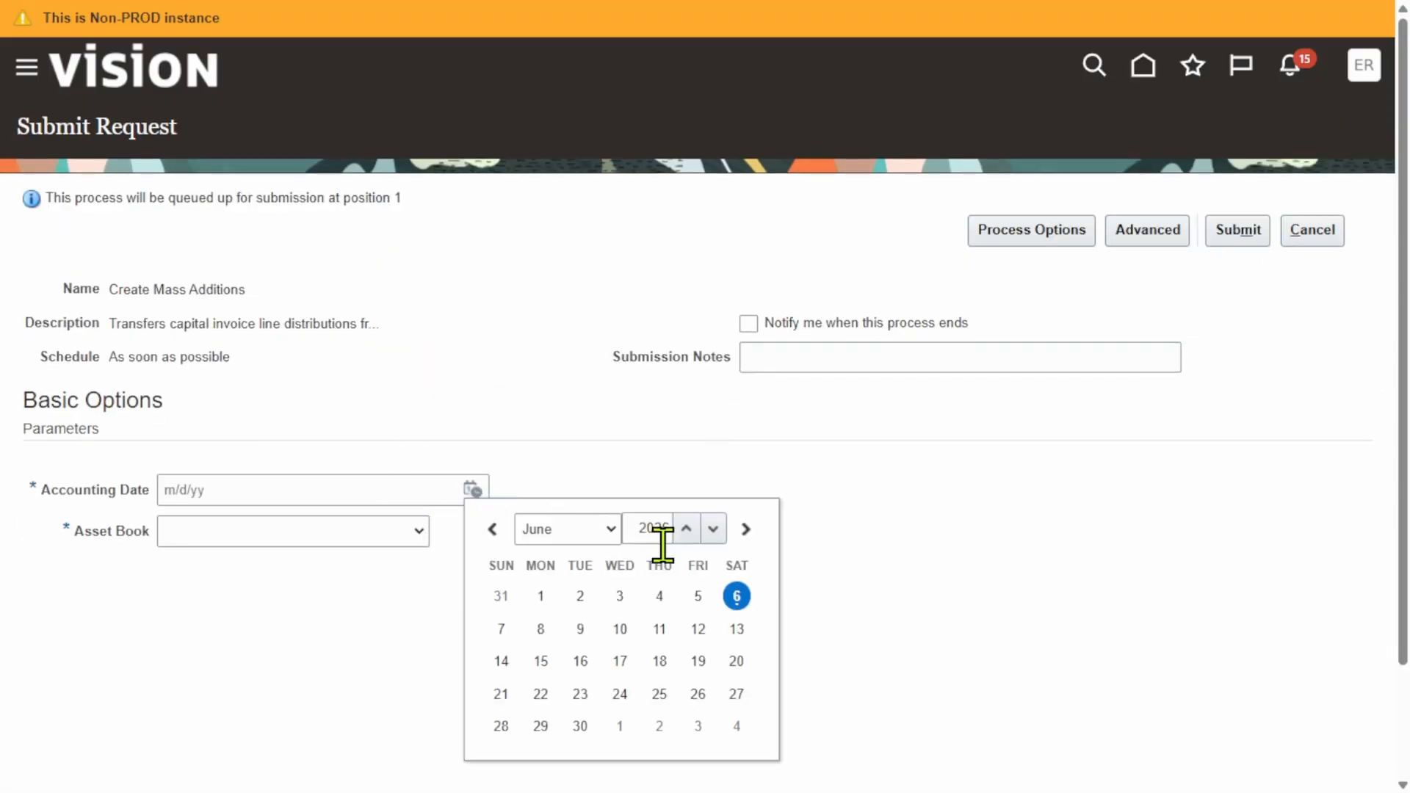
left_click(735, 597)
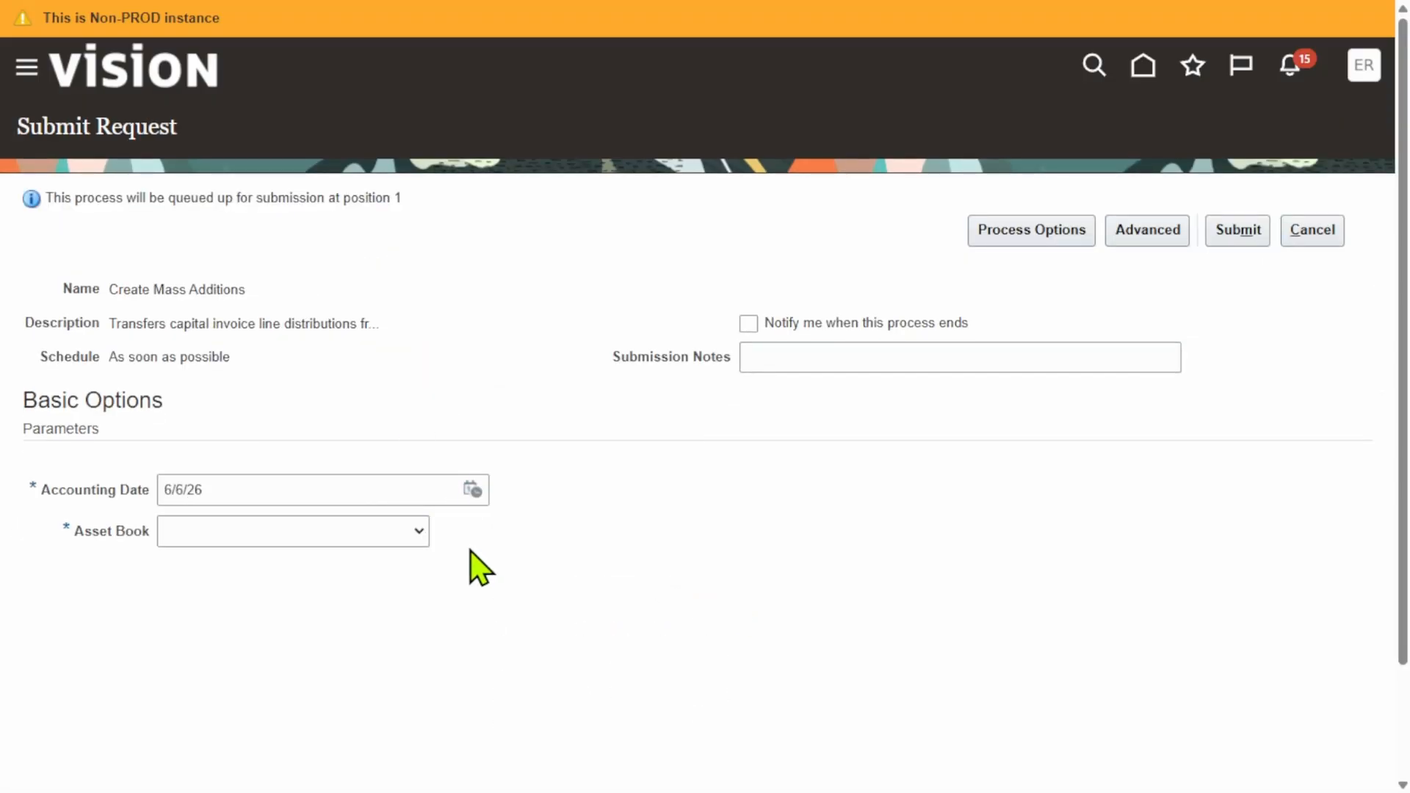
left_click(390, 537)
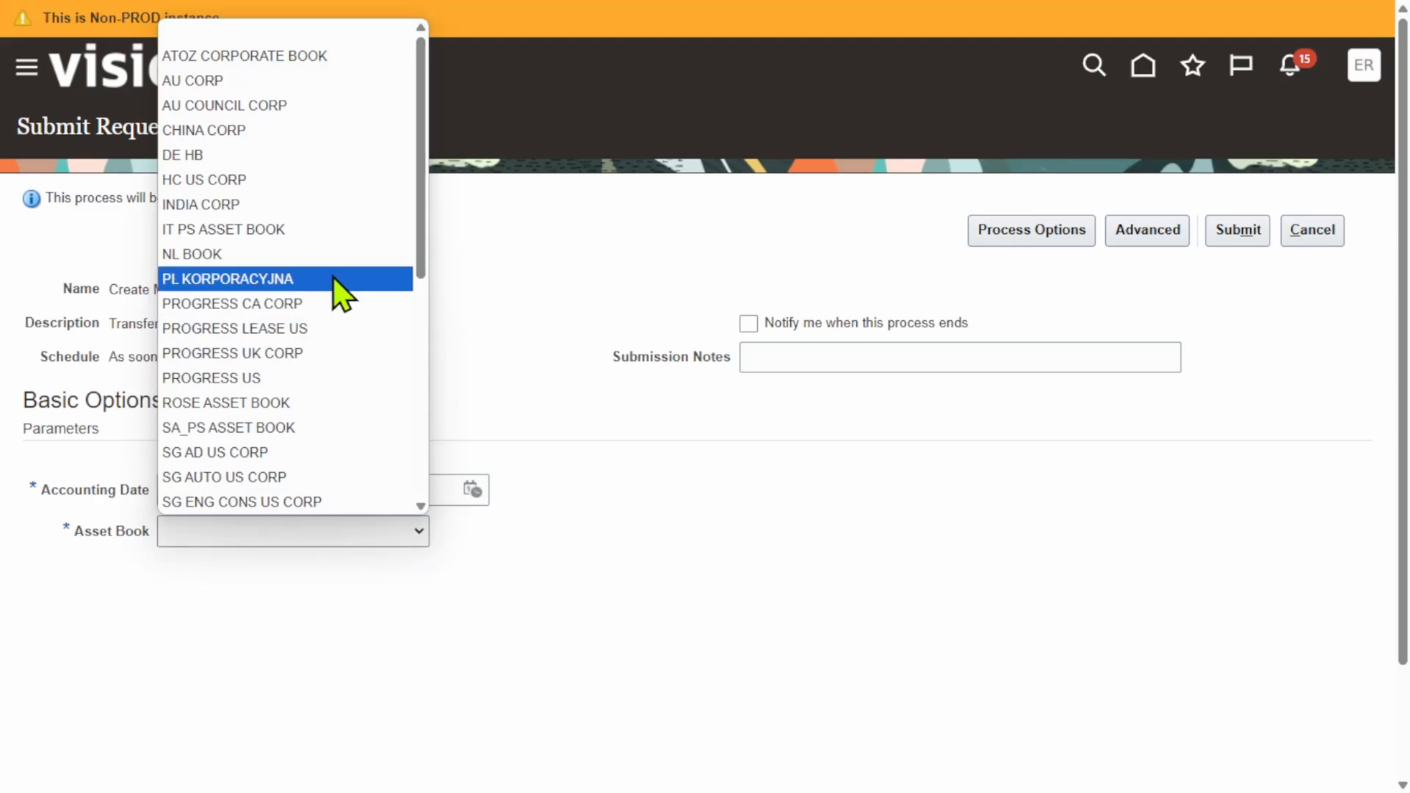
scroll(338, 280, "down", 5)
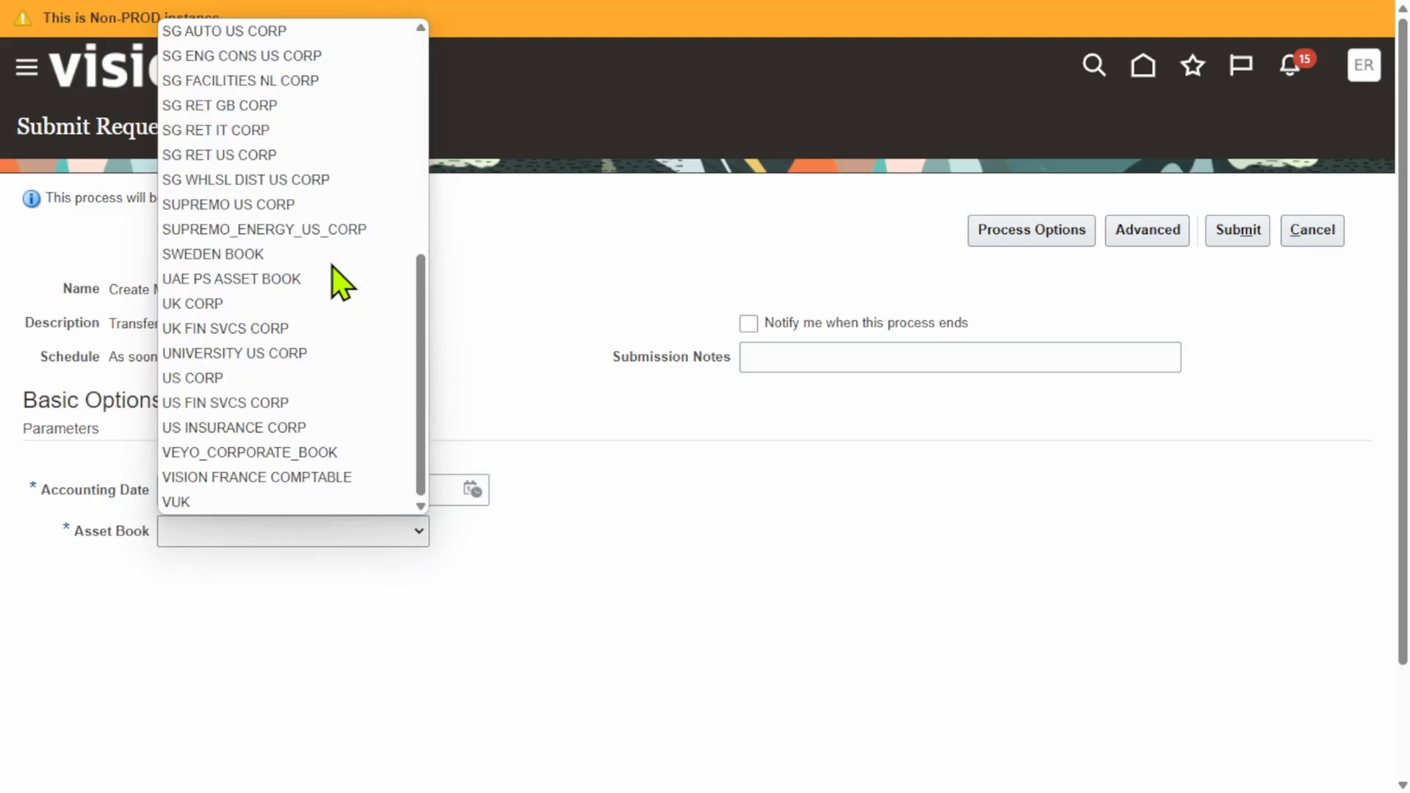
left_click(300, 454)
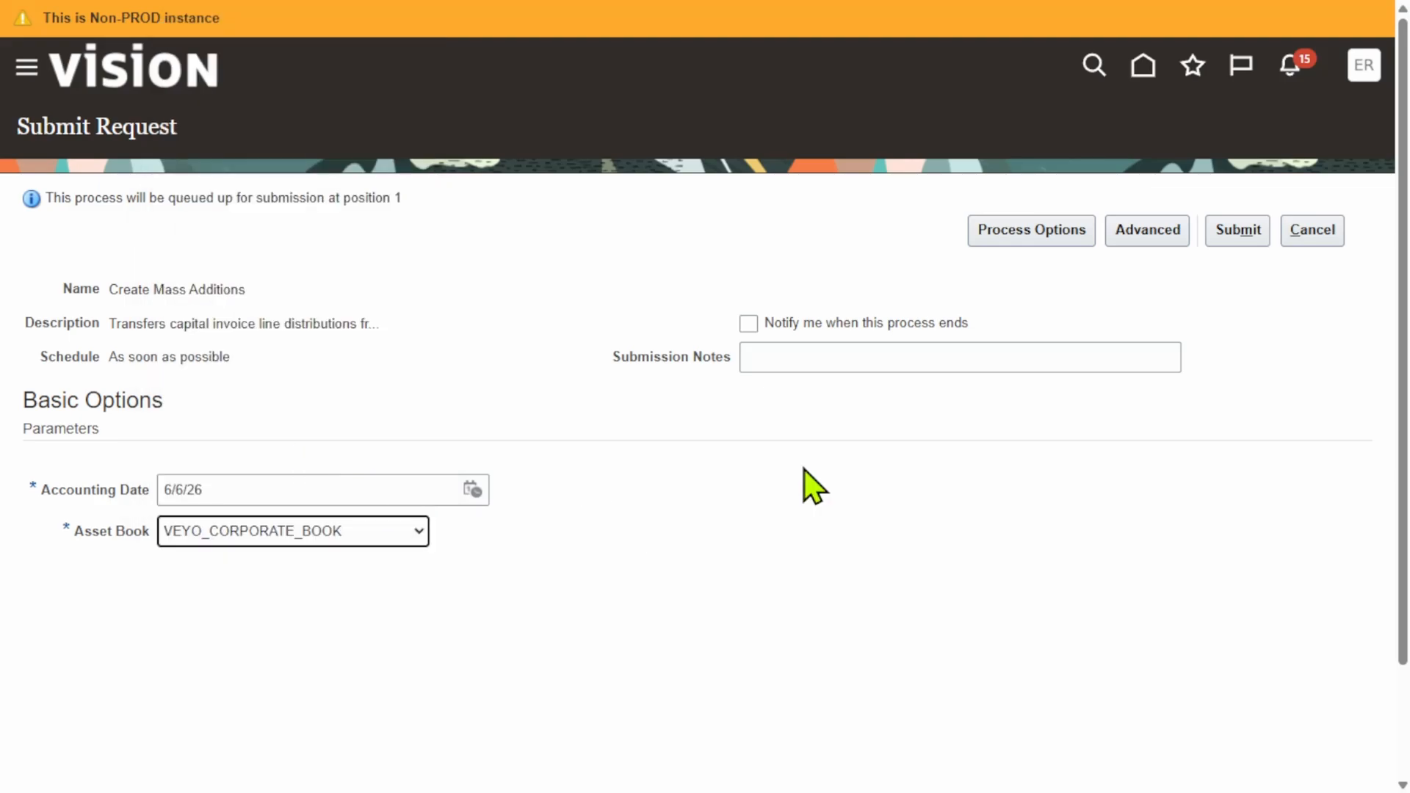
left_click(1225, 241)
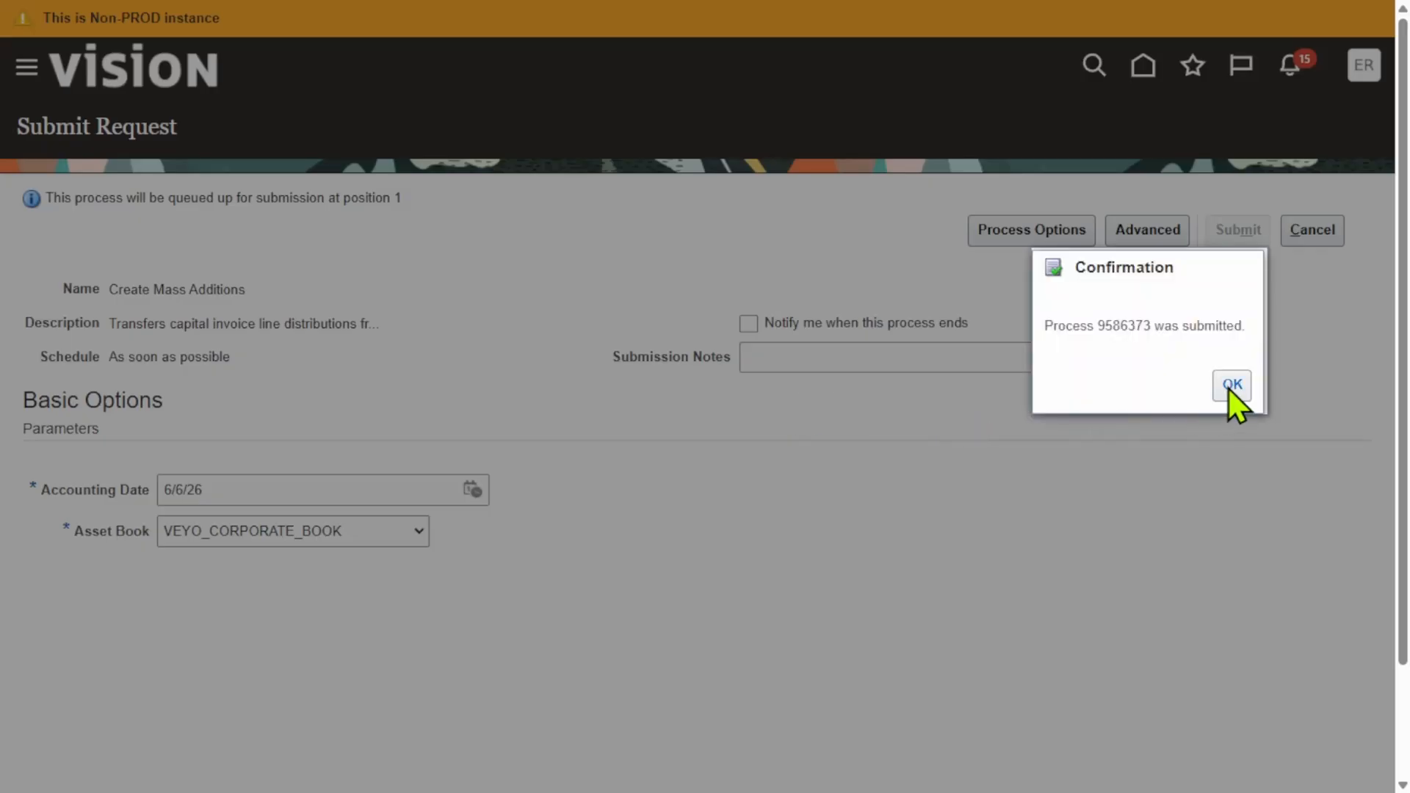
left_click(1231, 387)
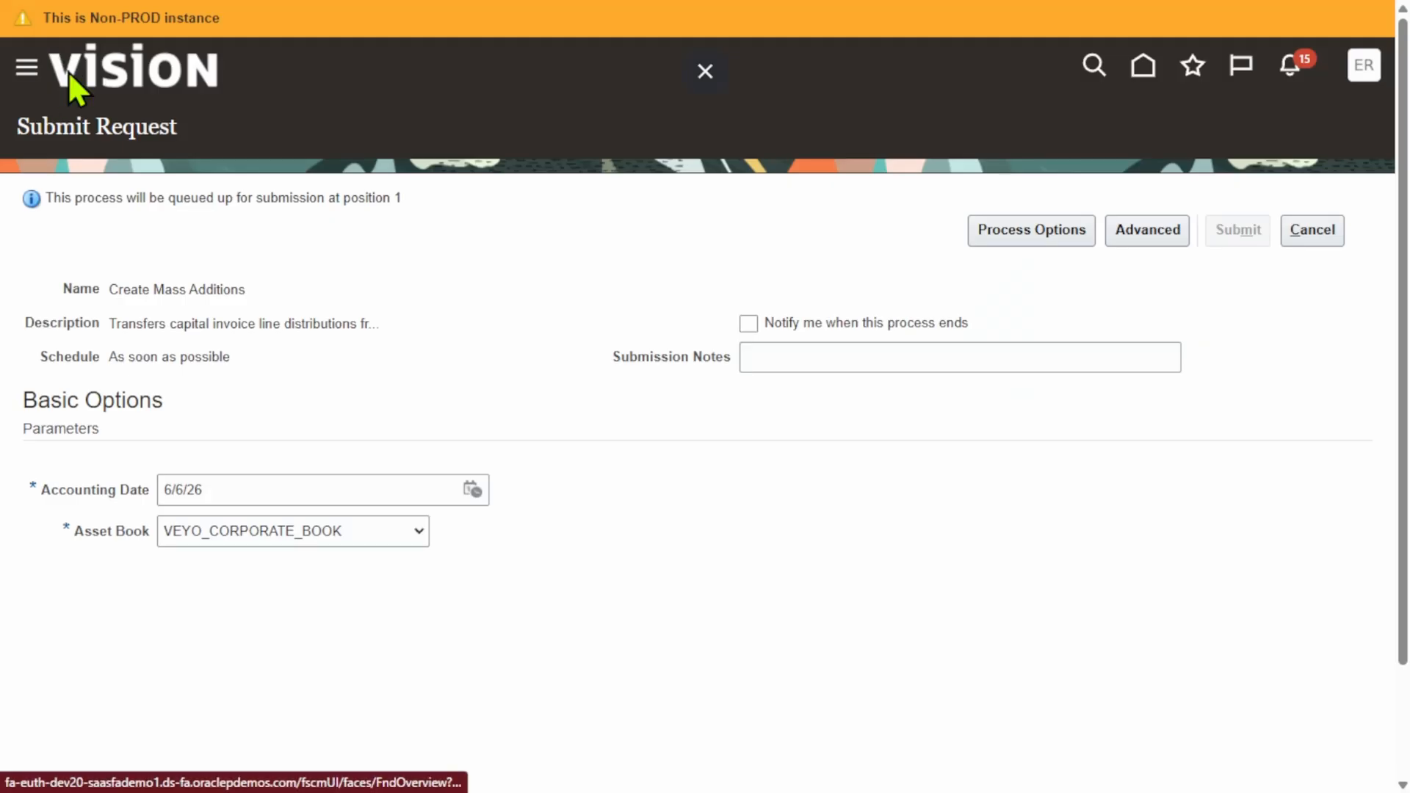
- Open the Scheduled Processes overview
left_click(26, 73)
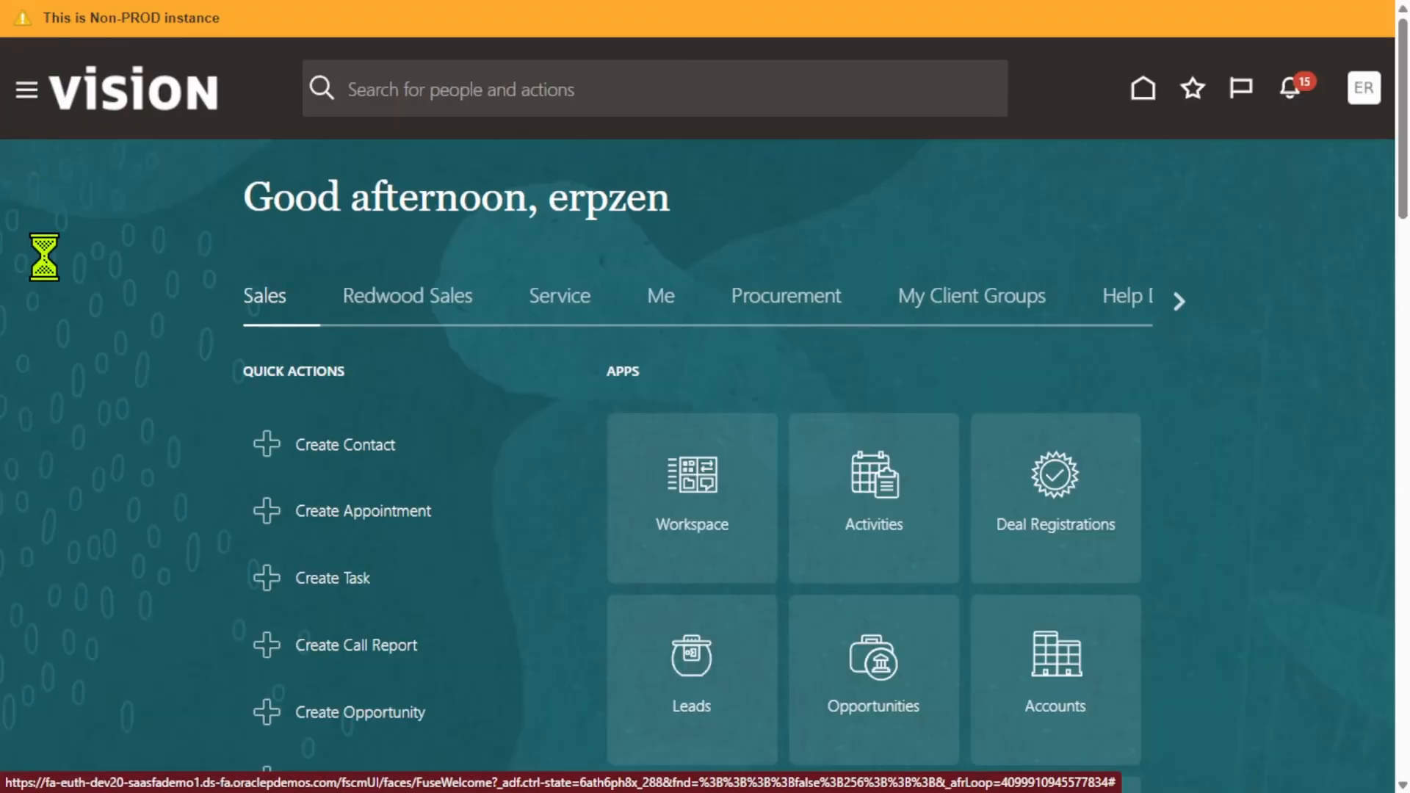
scroll(173, 470, "down", 5)
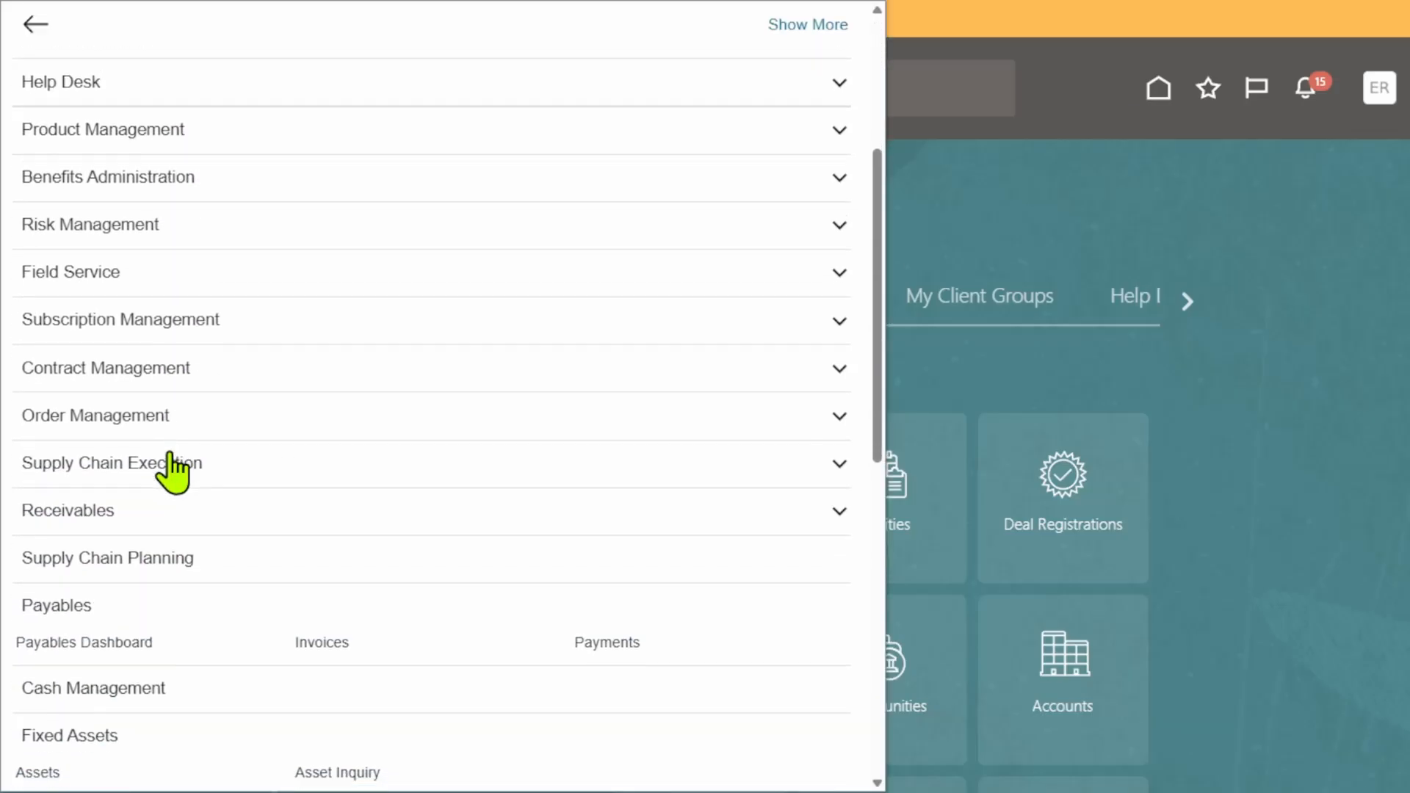
scroll(173, 470, "down", 10)
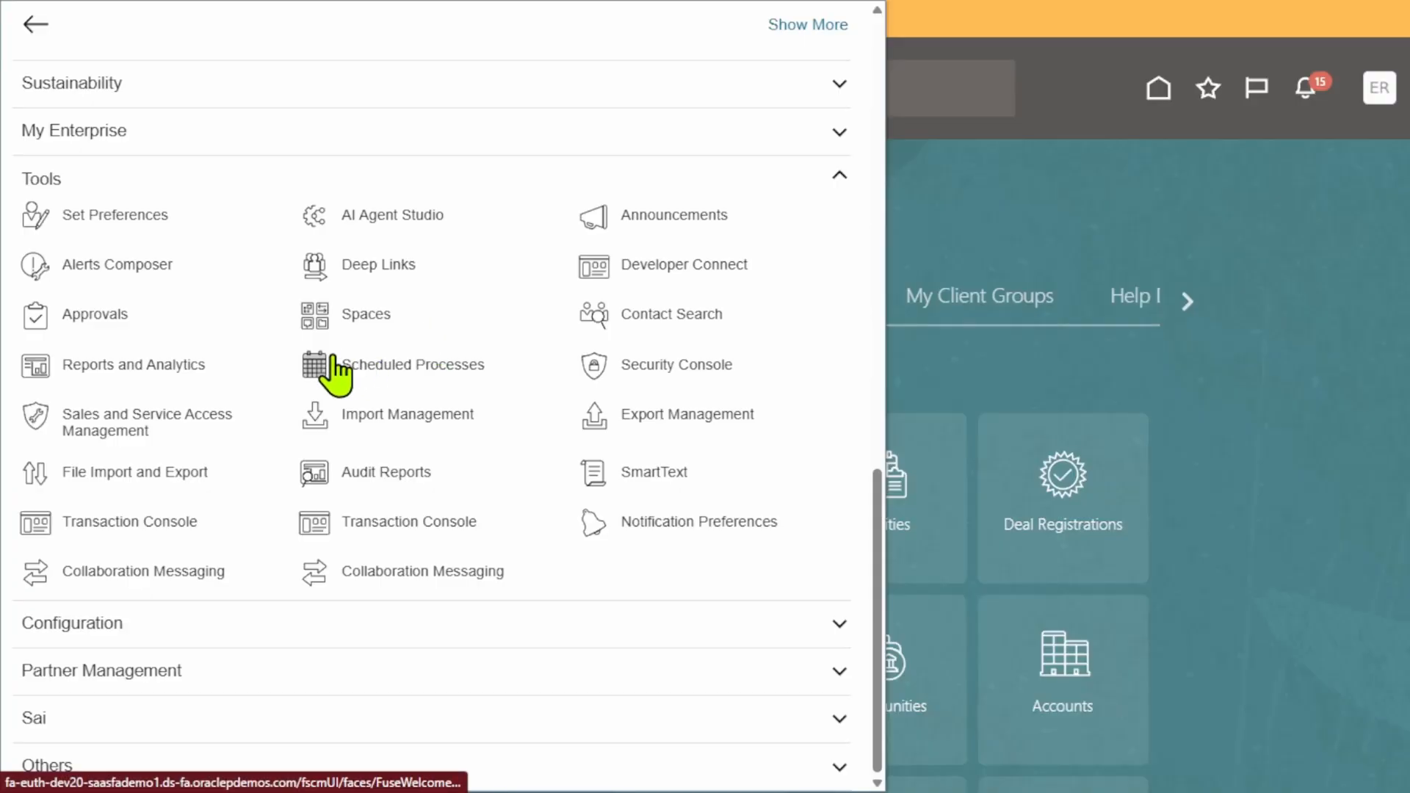
left_click(334, 360)
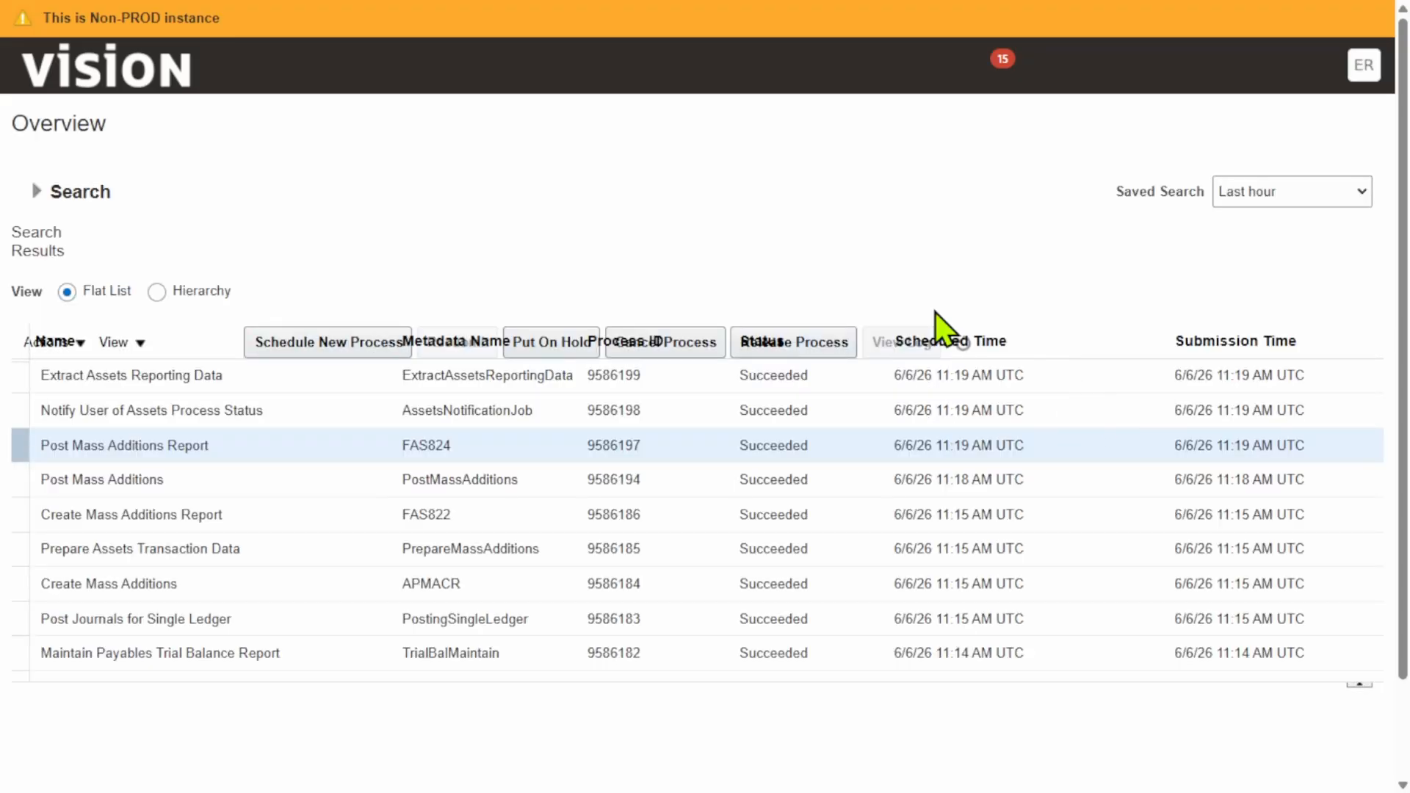
- Refresh the process list and check the statuses of Create Mass Additions, Prepare Assets Transaction Data and Create Mass Additions Report
left_click(879, 341)
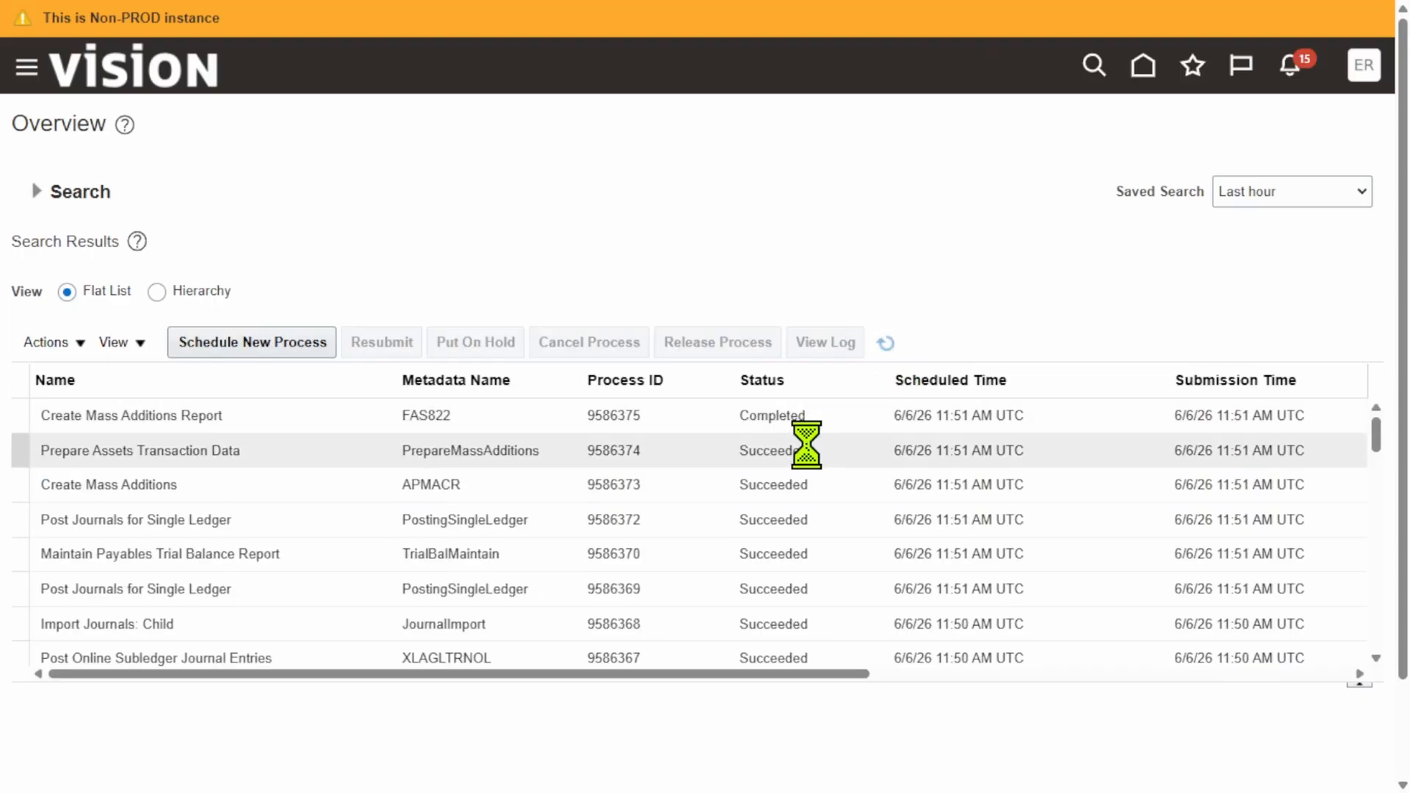
left_click(787, 487)
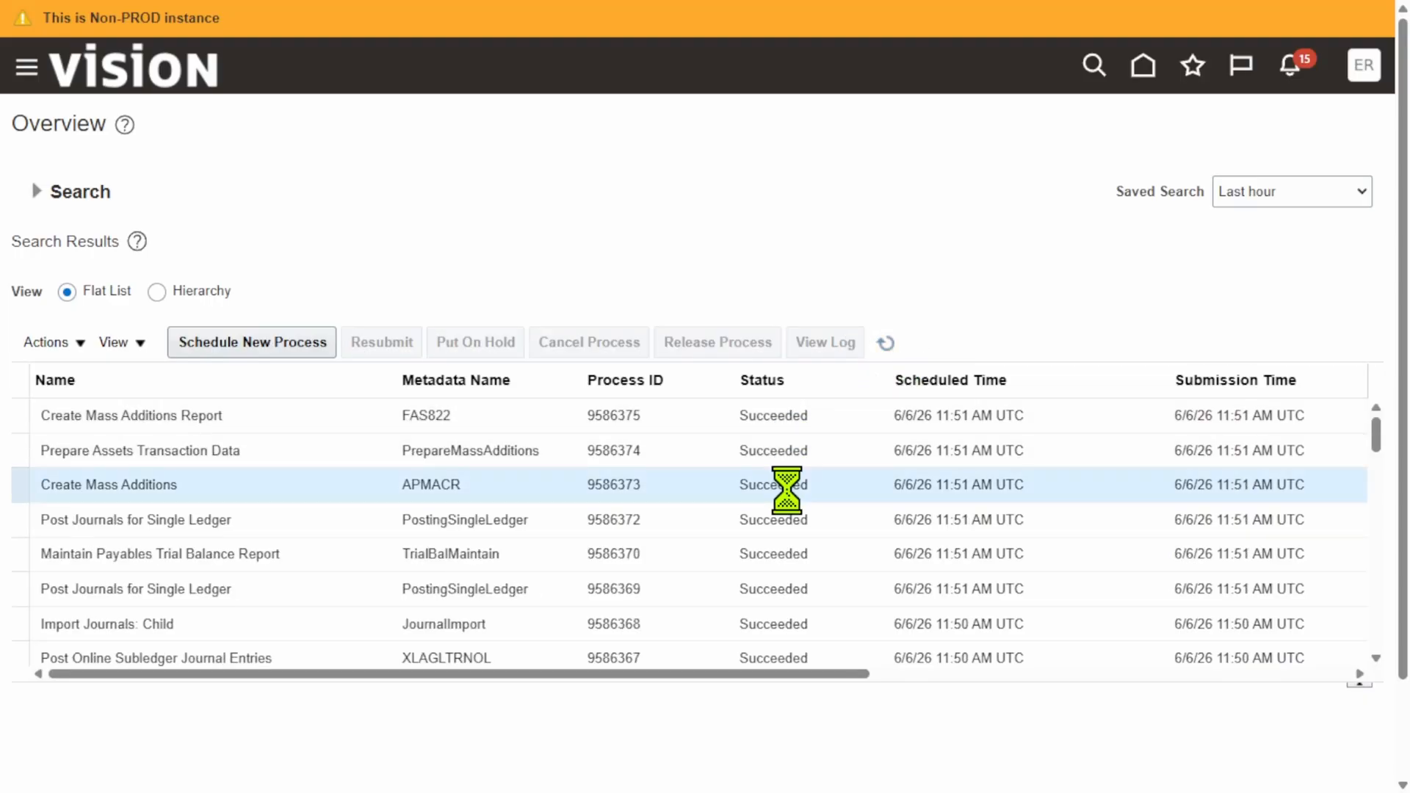
left_click(797, 452)
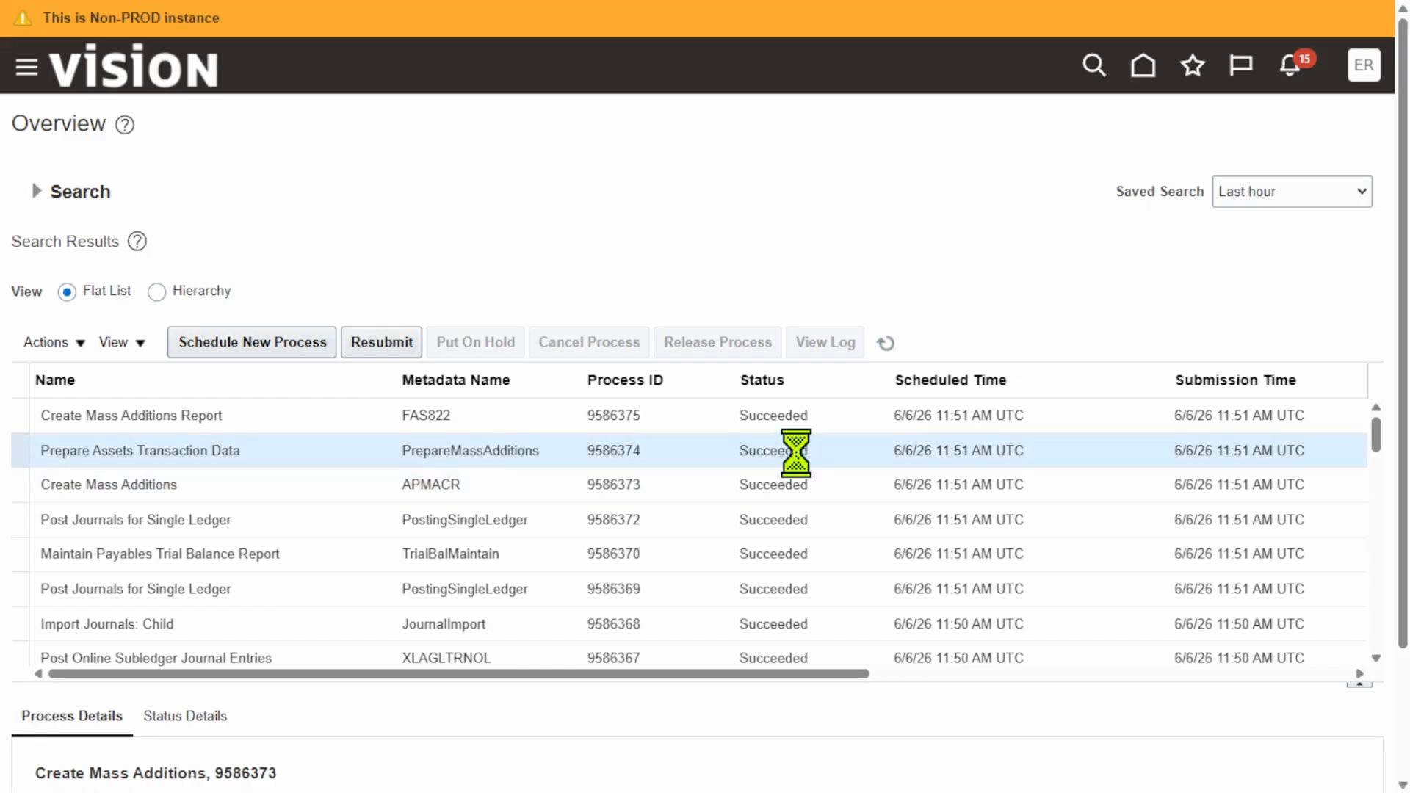
left_click(802, 426)
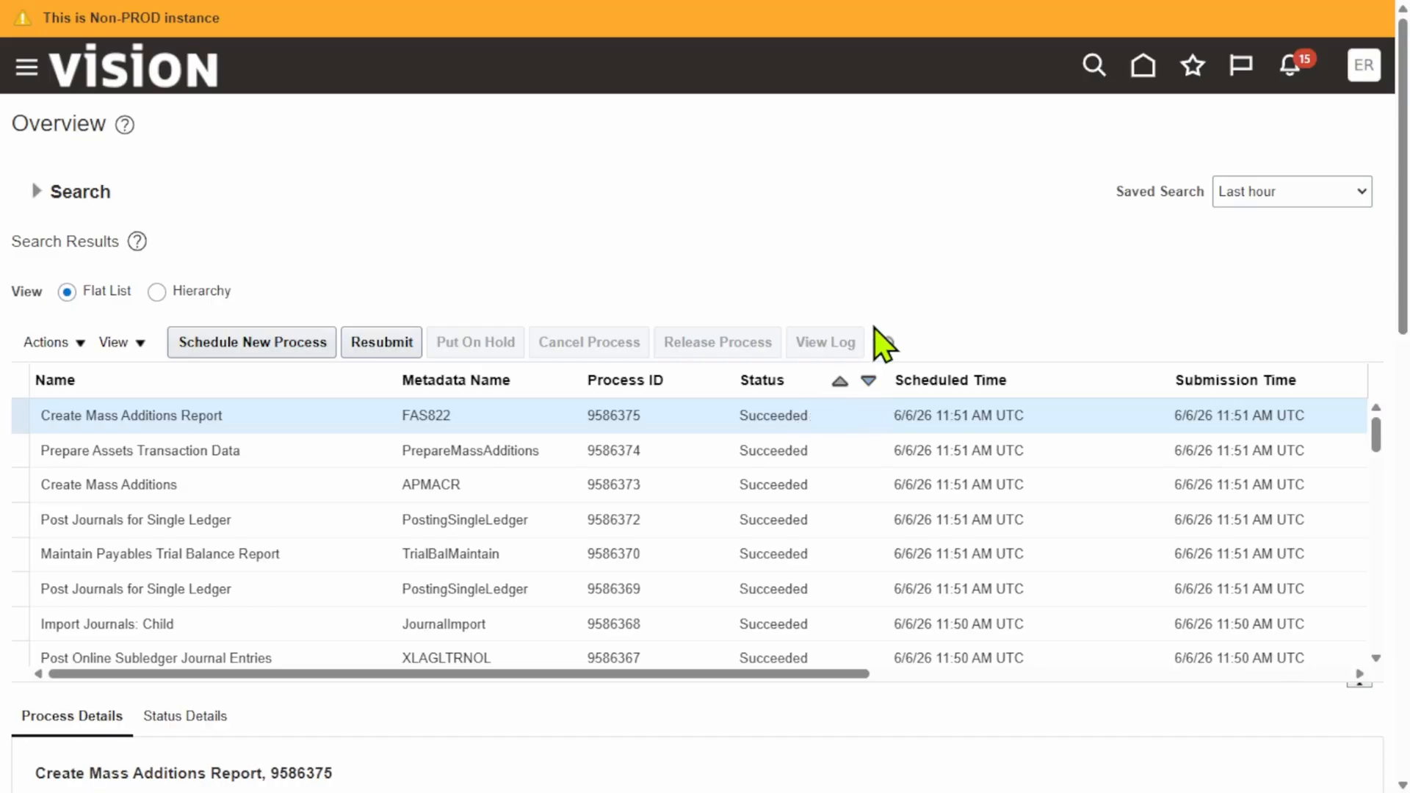
left_click(886, 343)
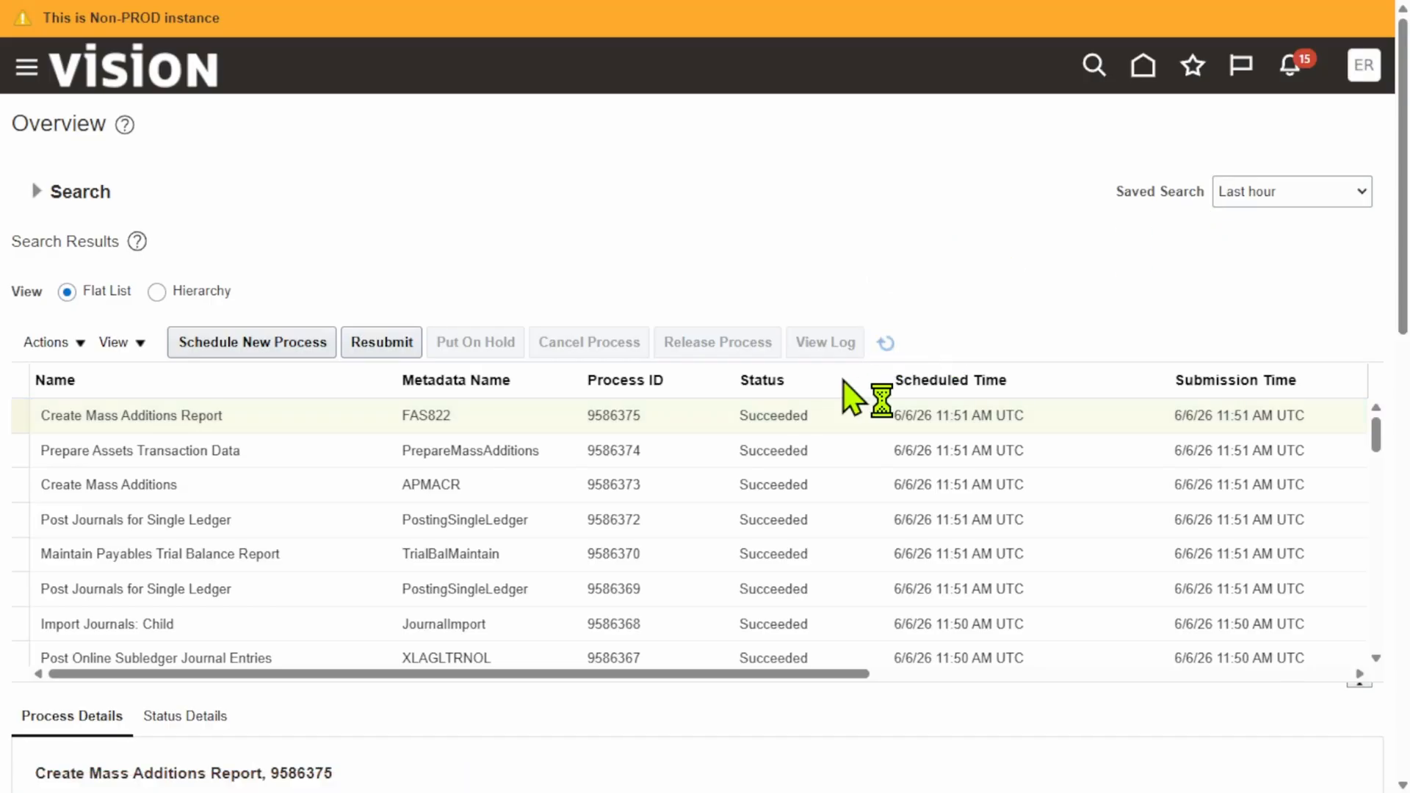
- Select the Create Mass Additions Report process and examine its output for the supplier, invoice number and cost of the Split Lines invoice
left_click(793, 412)
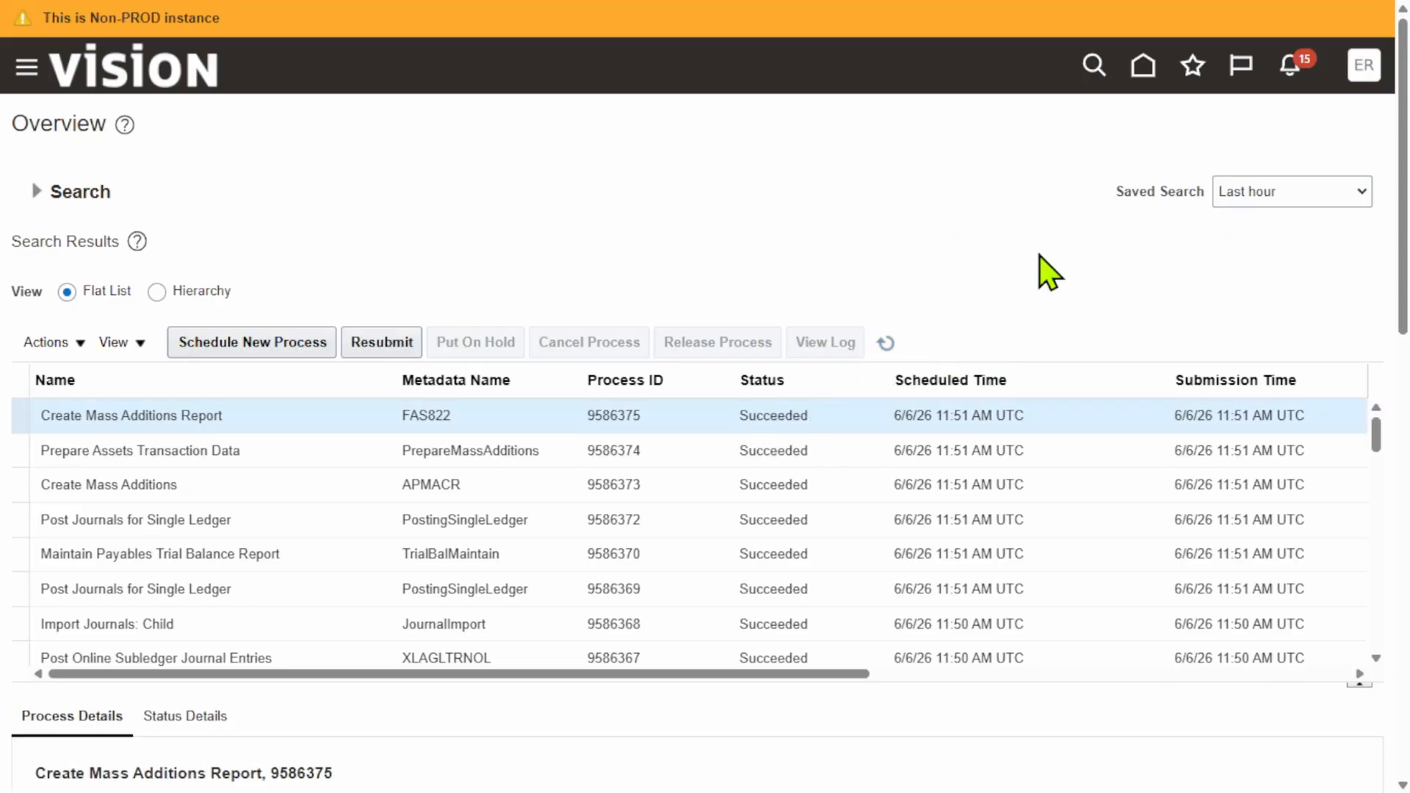
scroll(955, 441, "down", 7)
scroll(340, 540, "down", 5)
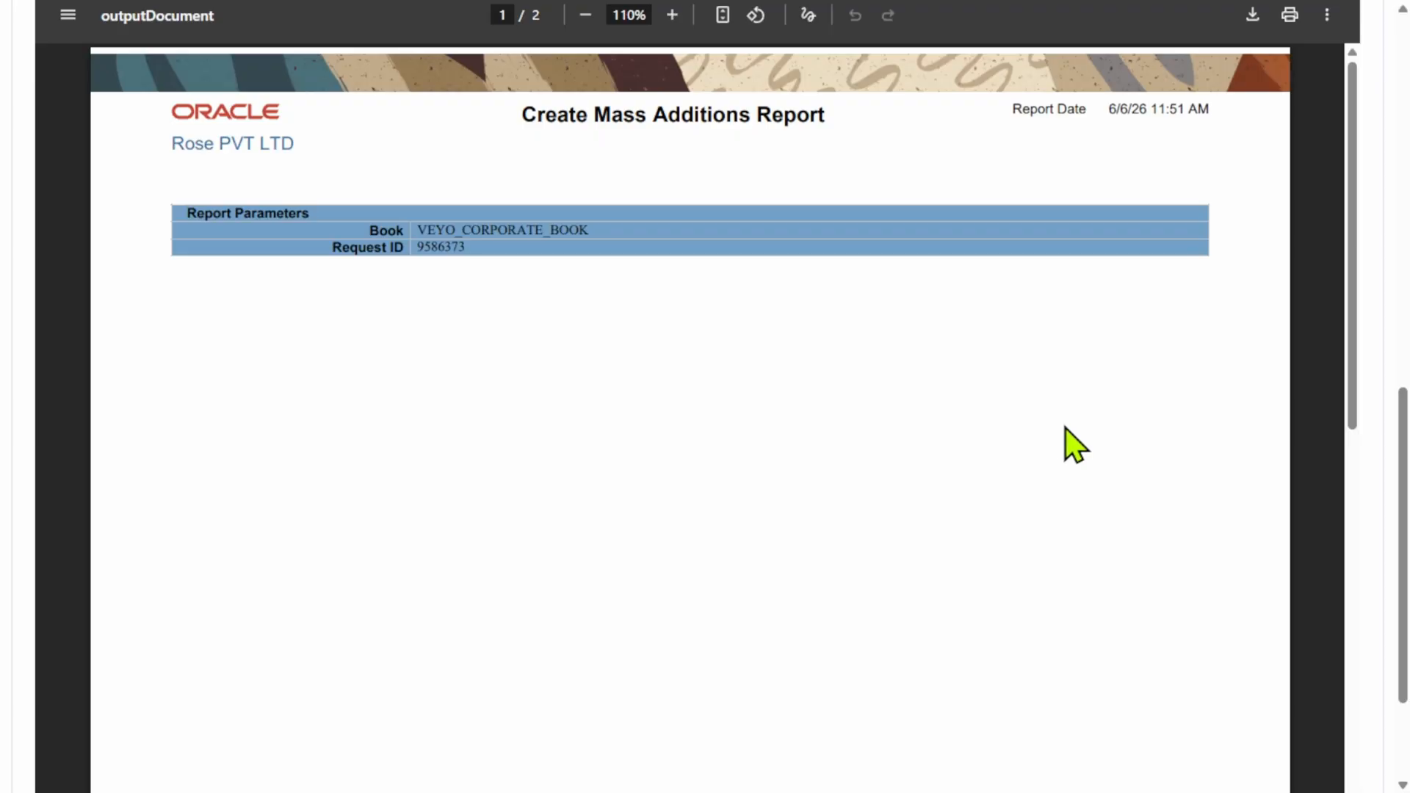
scroll(1075, 444, "down", 10)
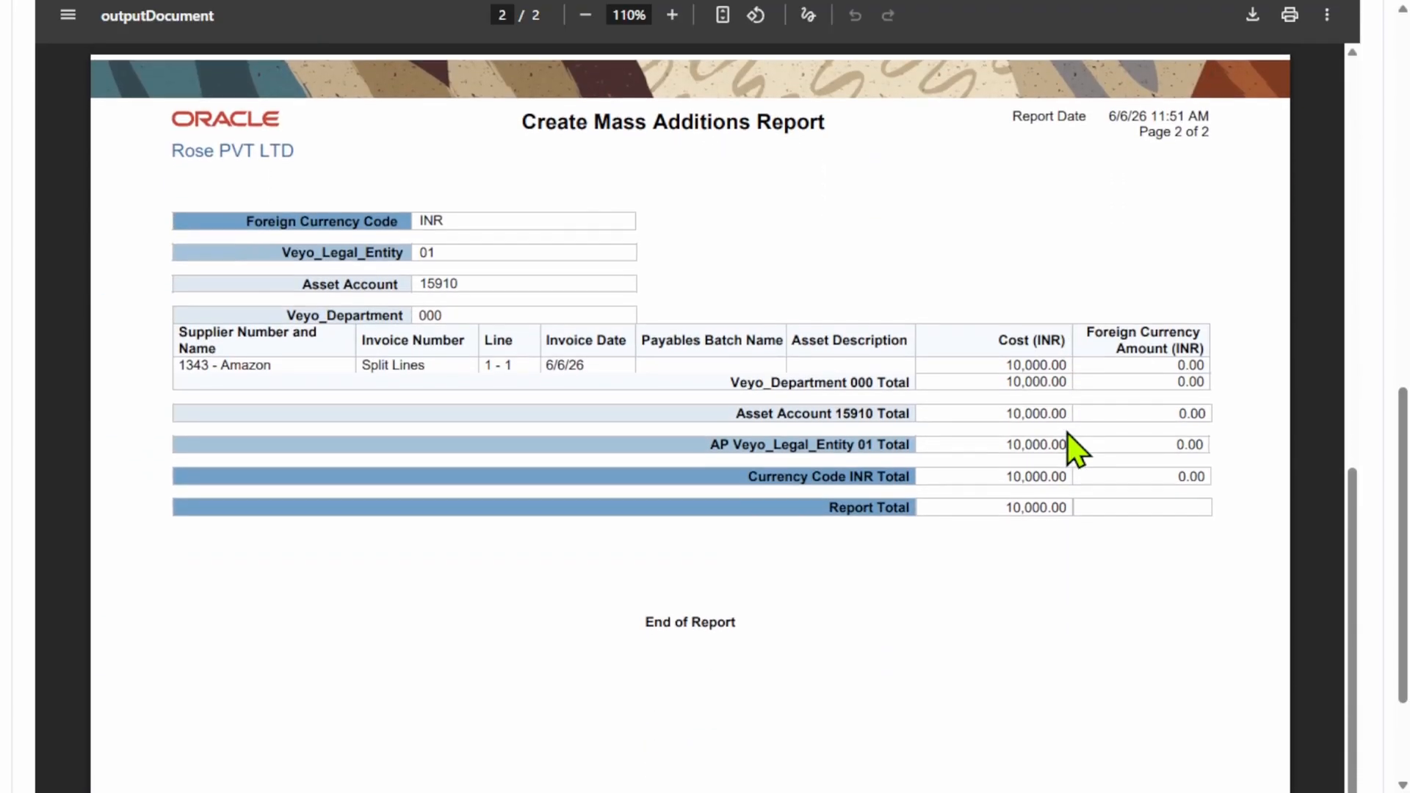
scroll(1074, 445, "down", 1)
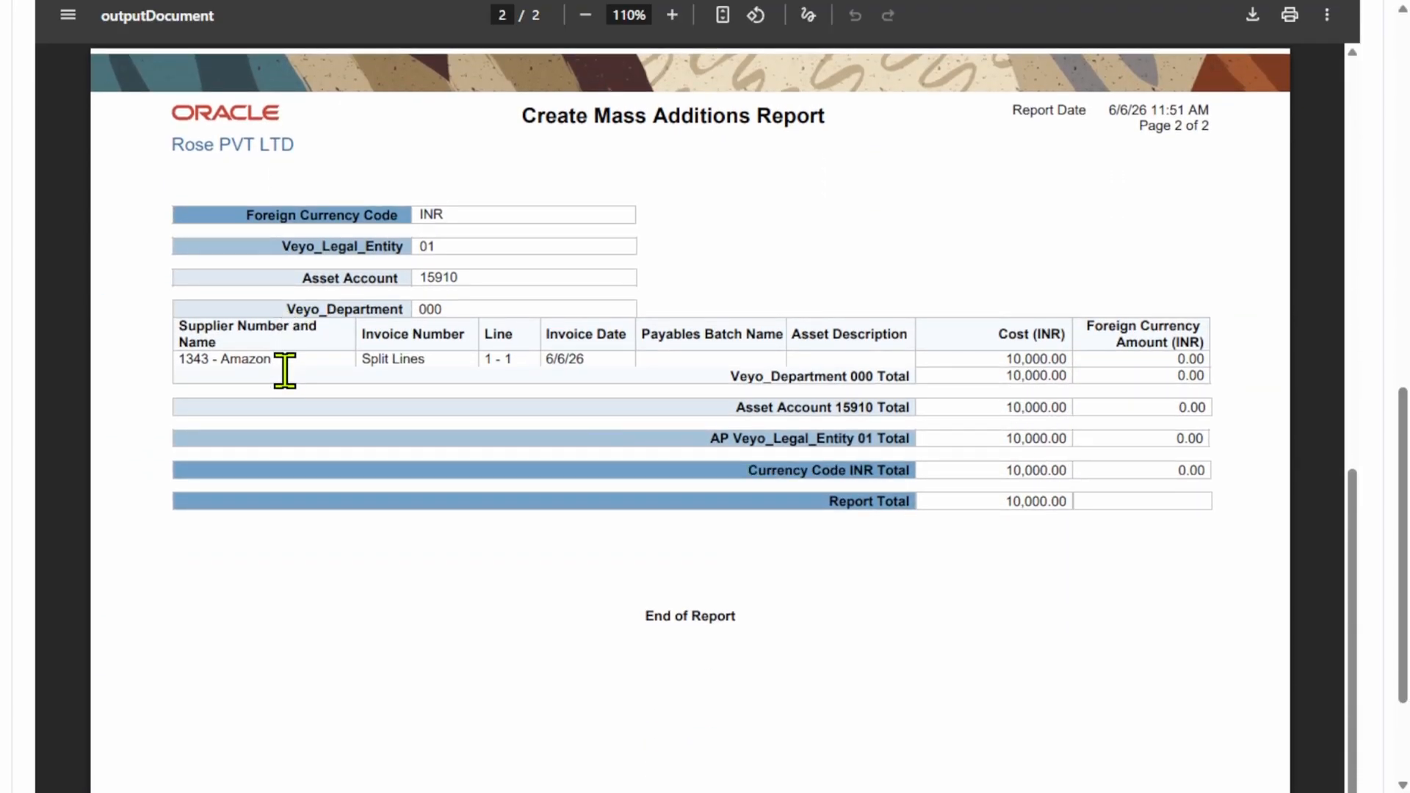
left_click_drag(276, 368, 176, 362)
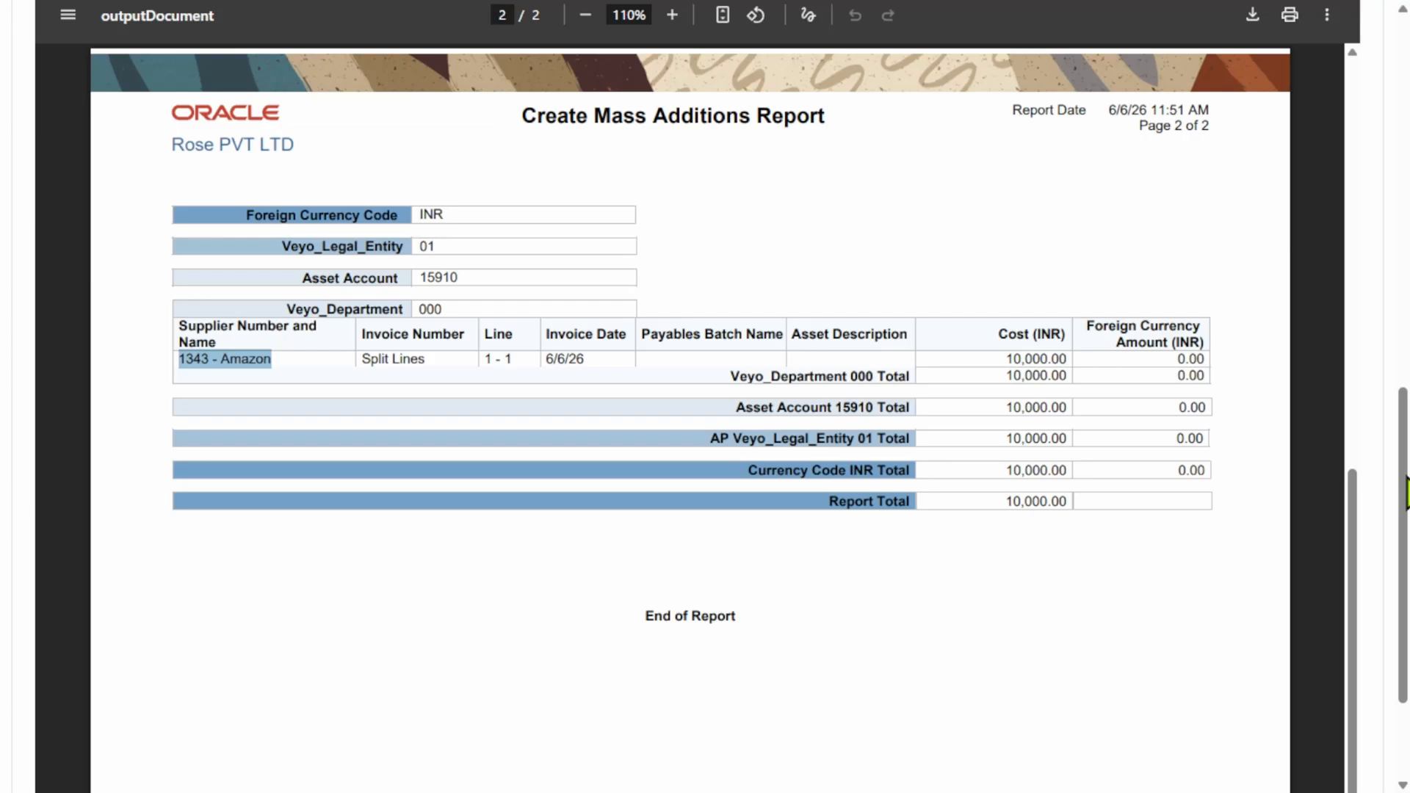
- Return to the home page and open the Assets work area of Fixed Assets
left_click_drag(1406, 488, 1403, 37)
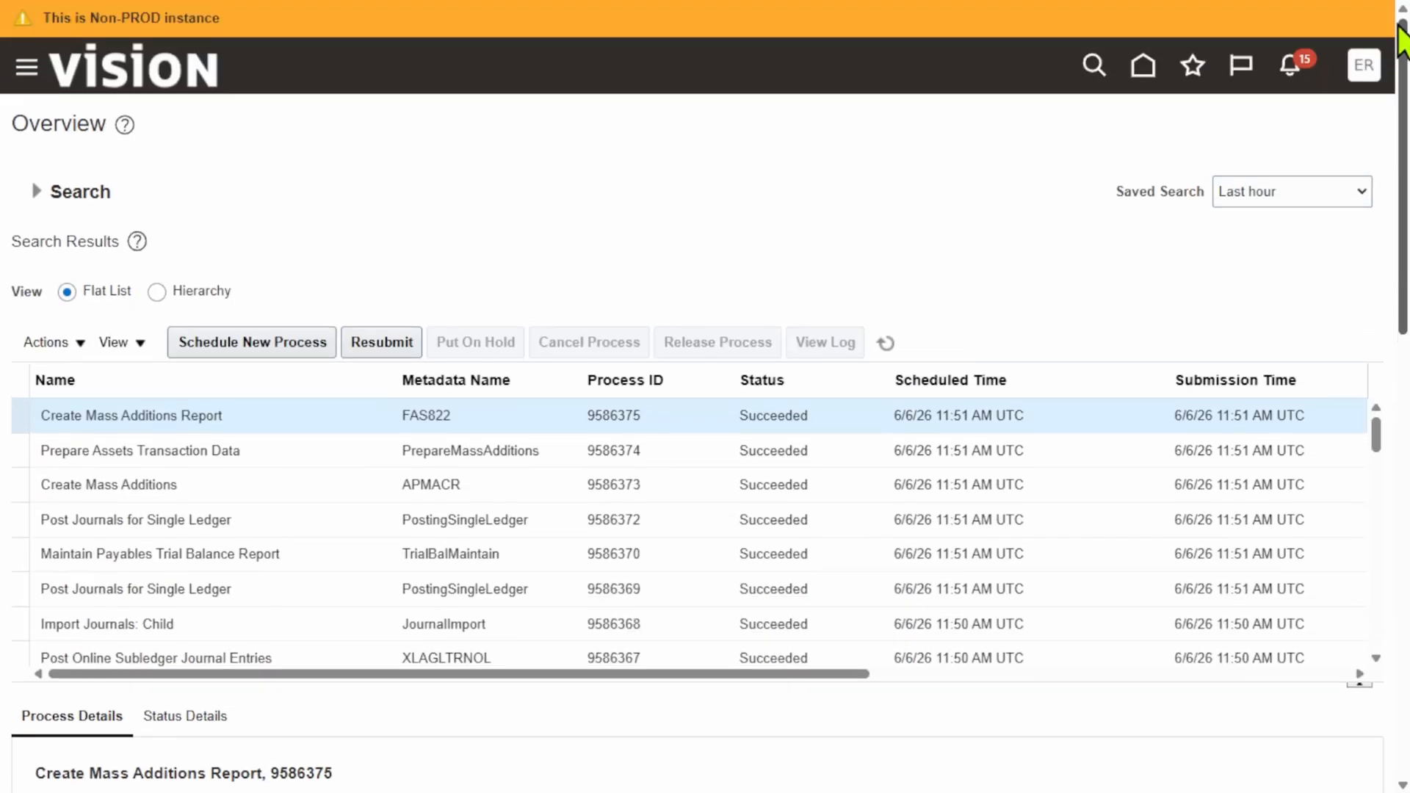
left_click(114, 49)
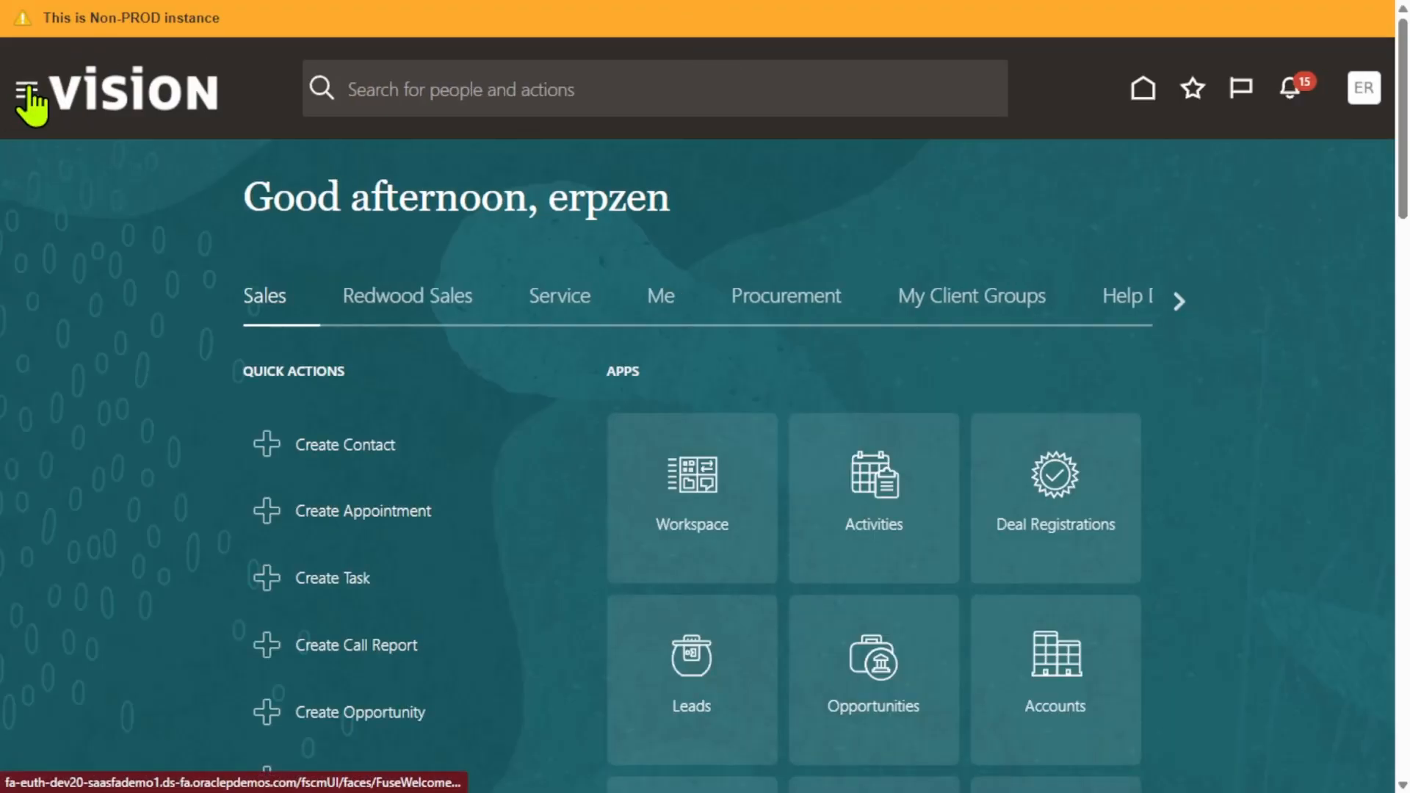
left_click(28, 91)
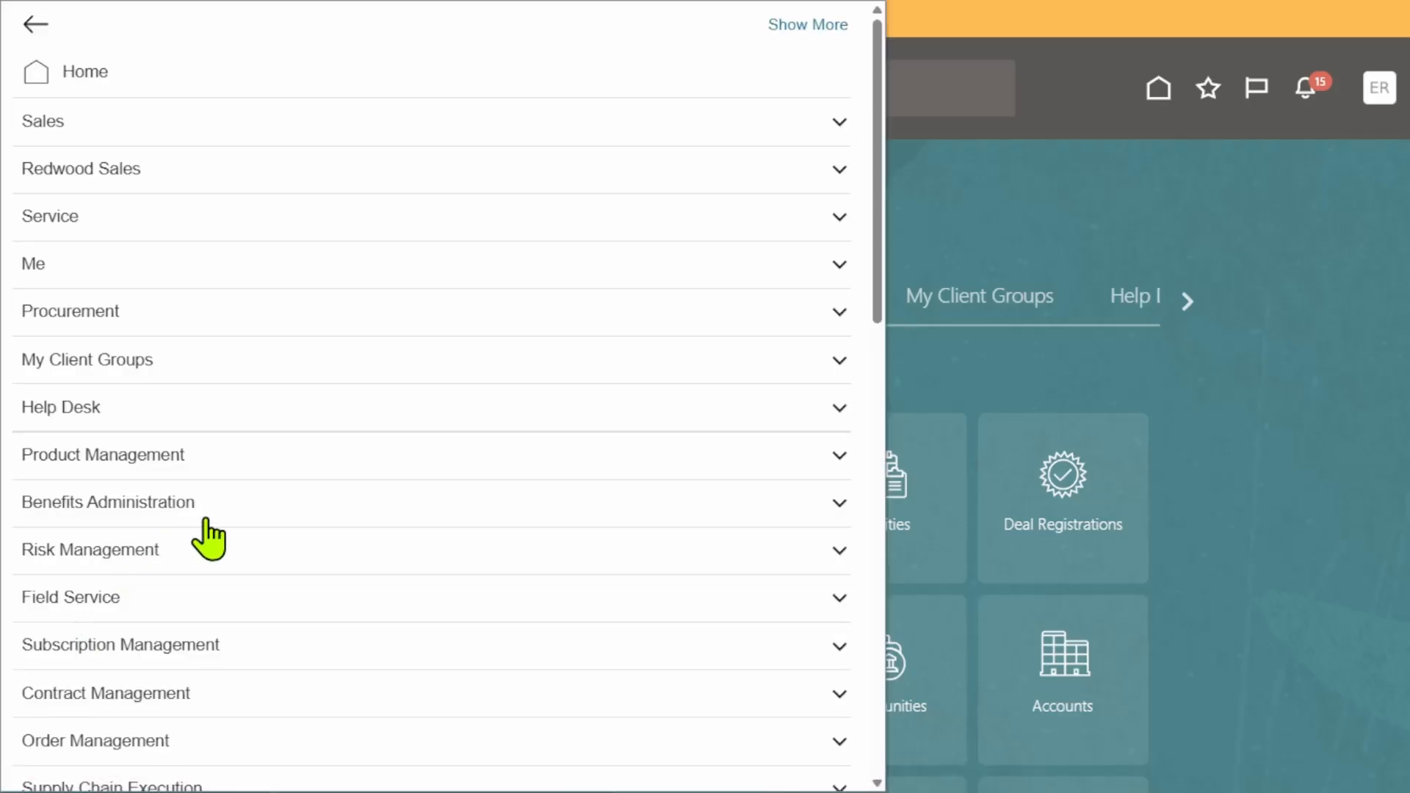
scroll(208, 539, "down", 5)
scroll(240, 536, "down", 3)
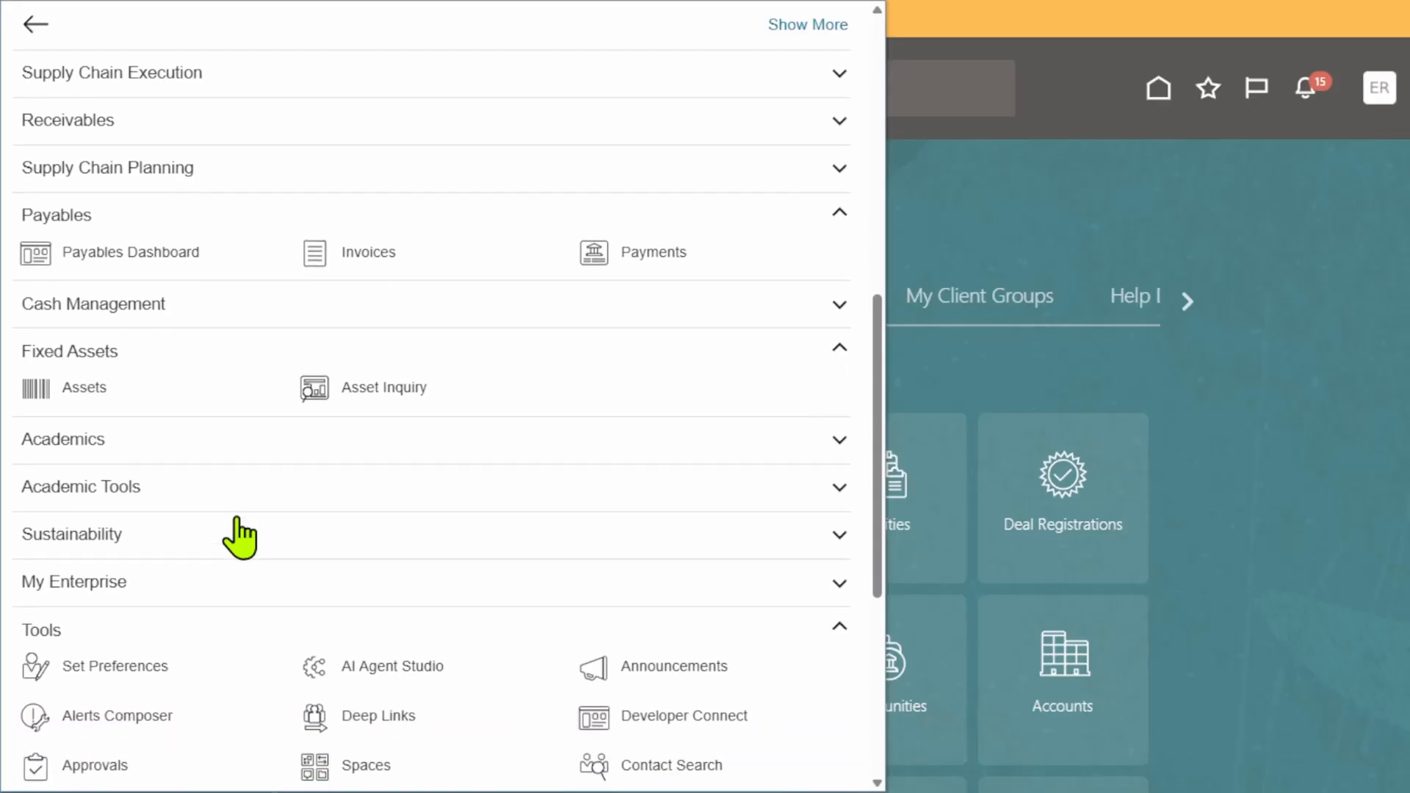
left_click(103, 443)
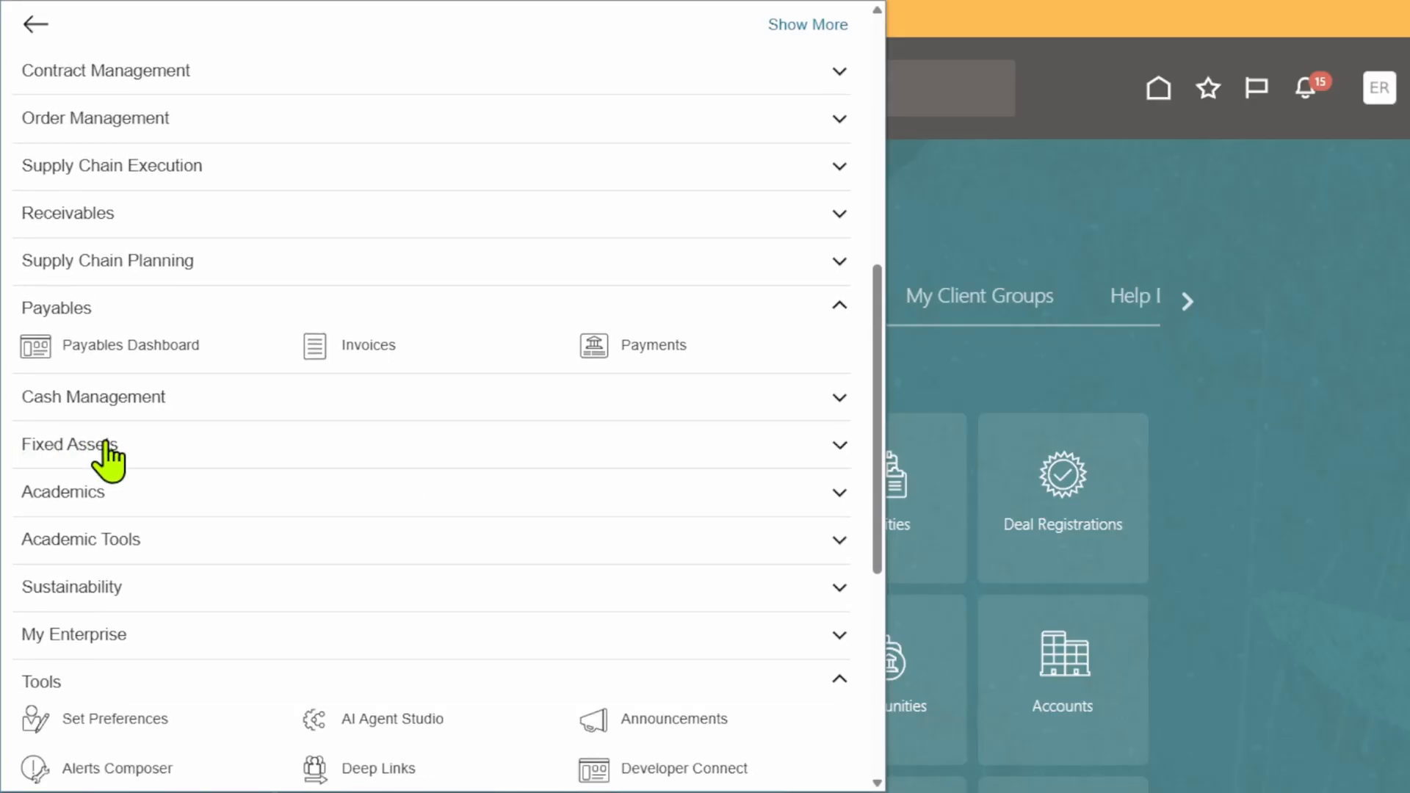
left_click(25, 479)
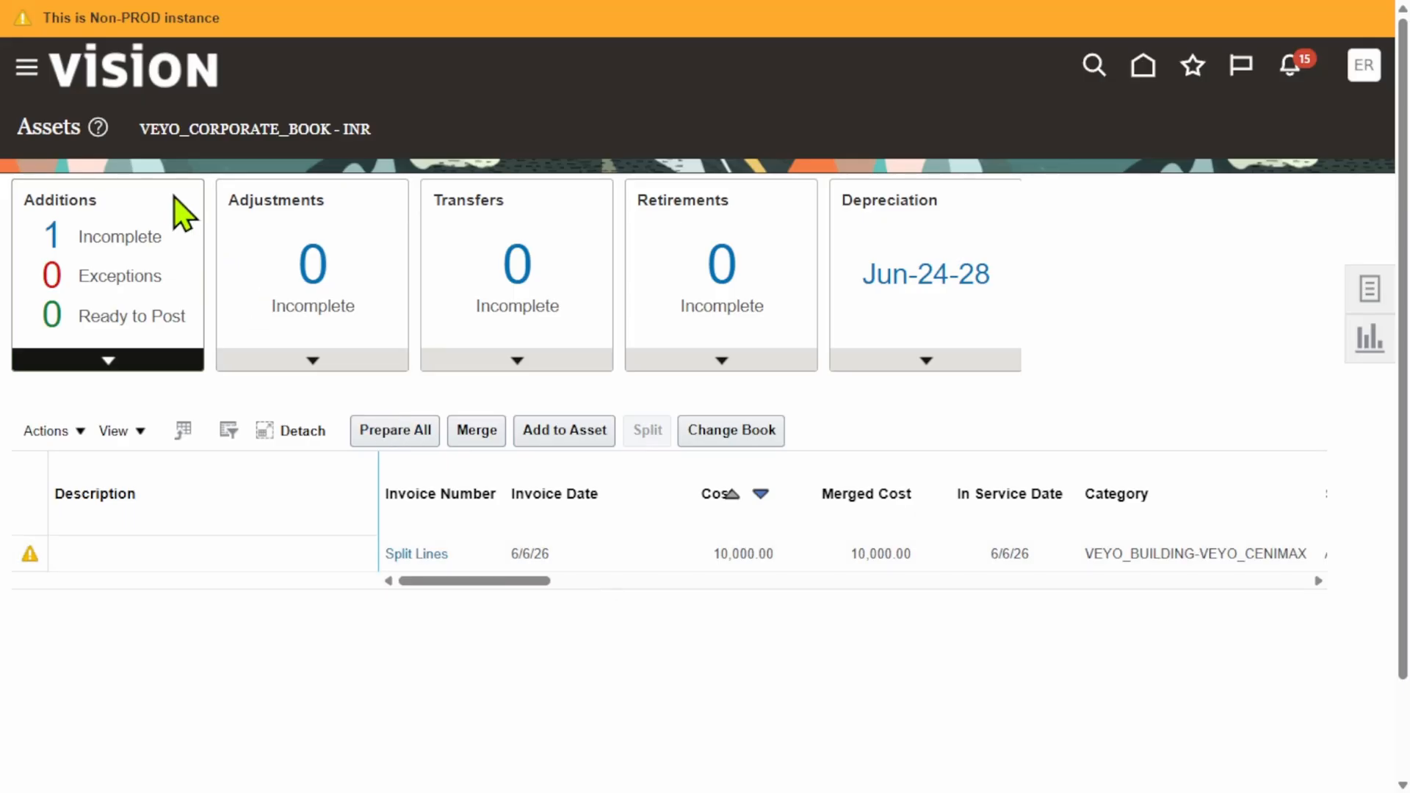
- Open the incomplete Split Lines addition for editing and set its queue to Post
left_click(616, 560)
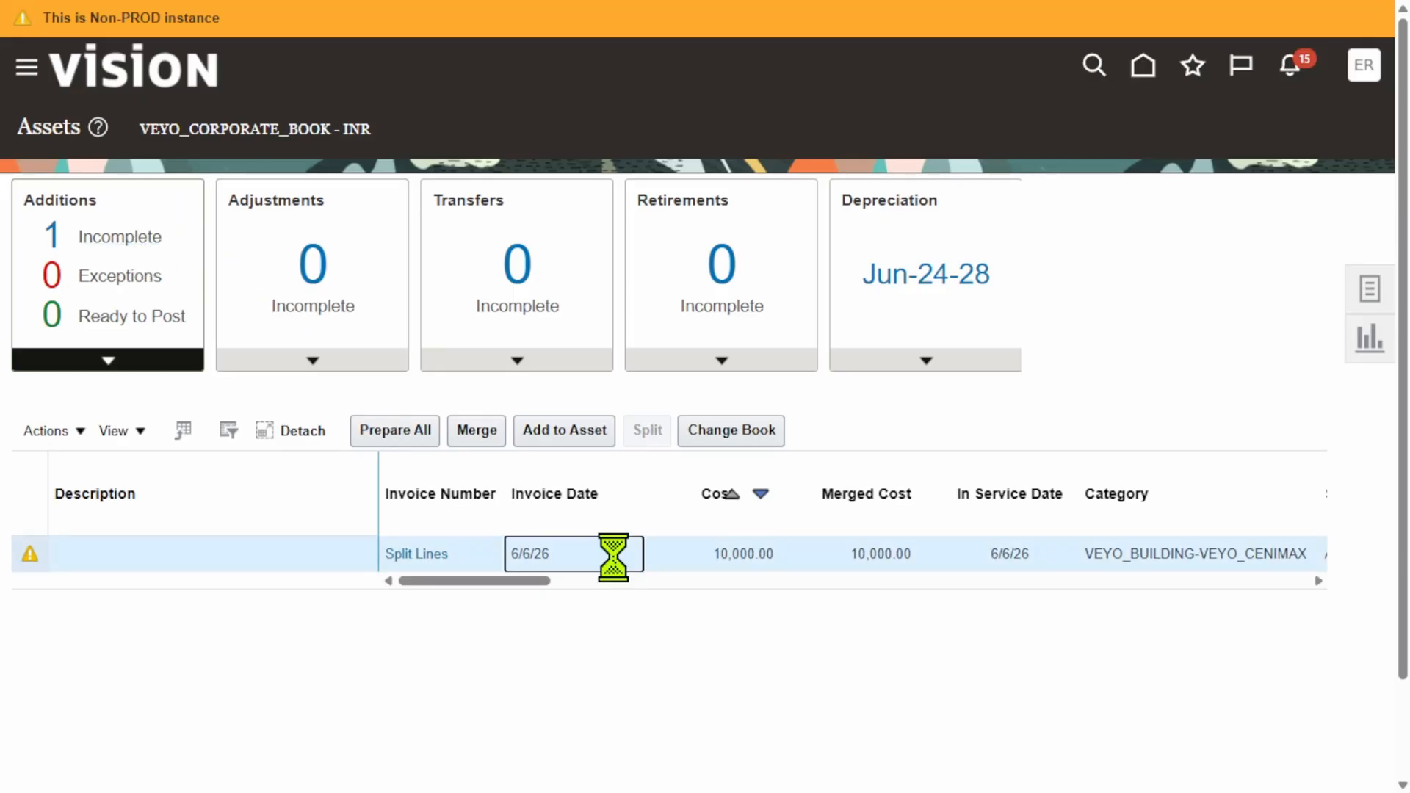
left_click(66, 434)
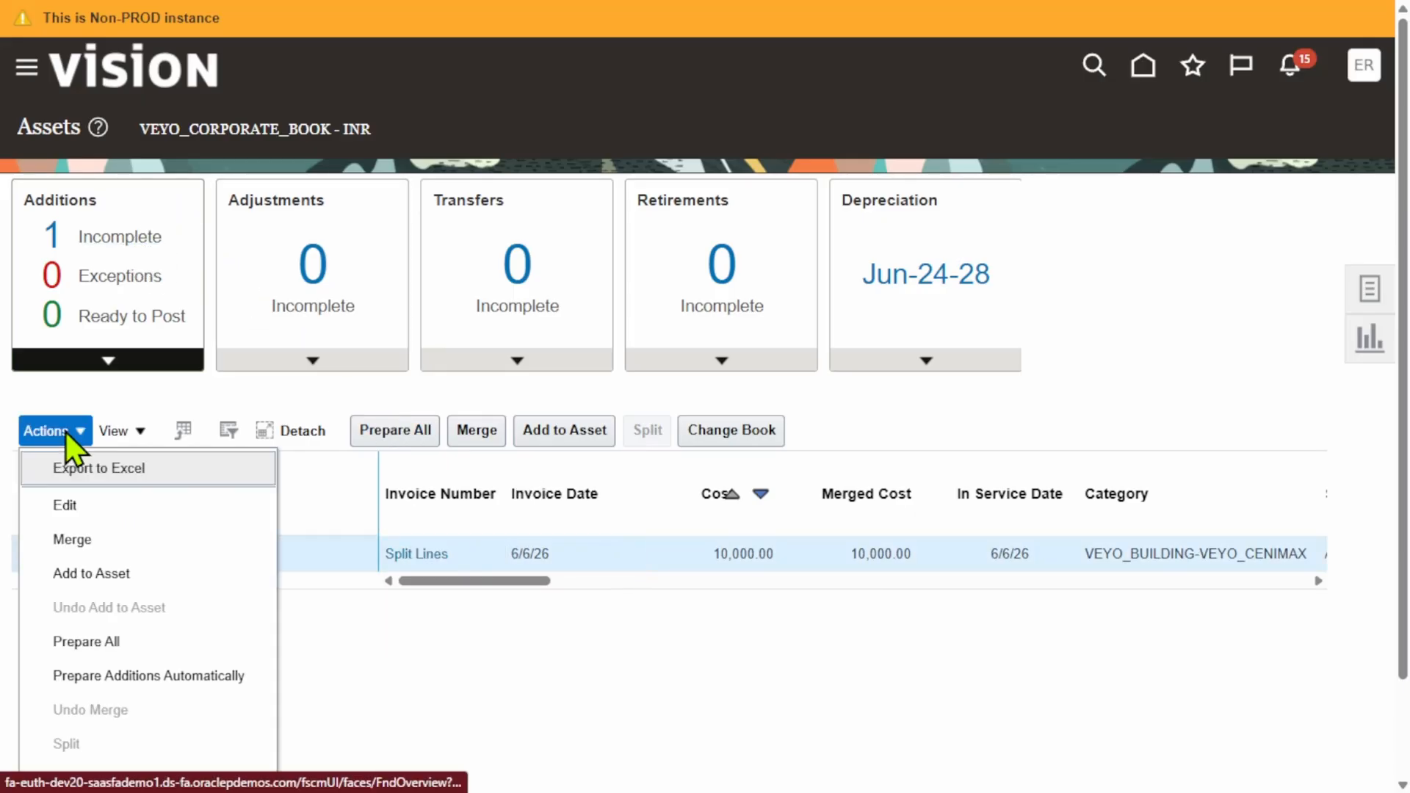
left_click(68, 507)
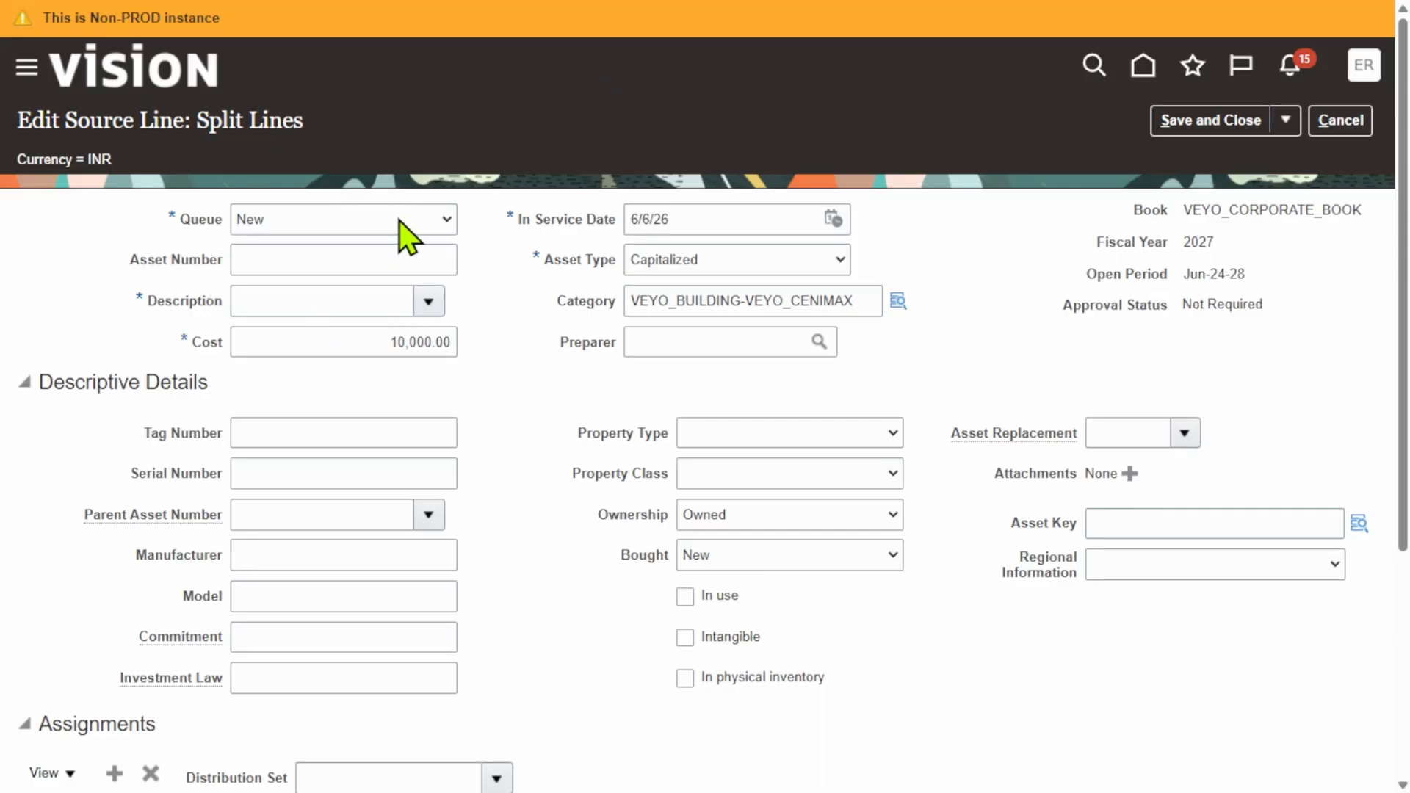
left_click(401, 239)
left_click(310, 347)
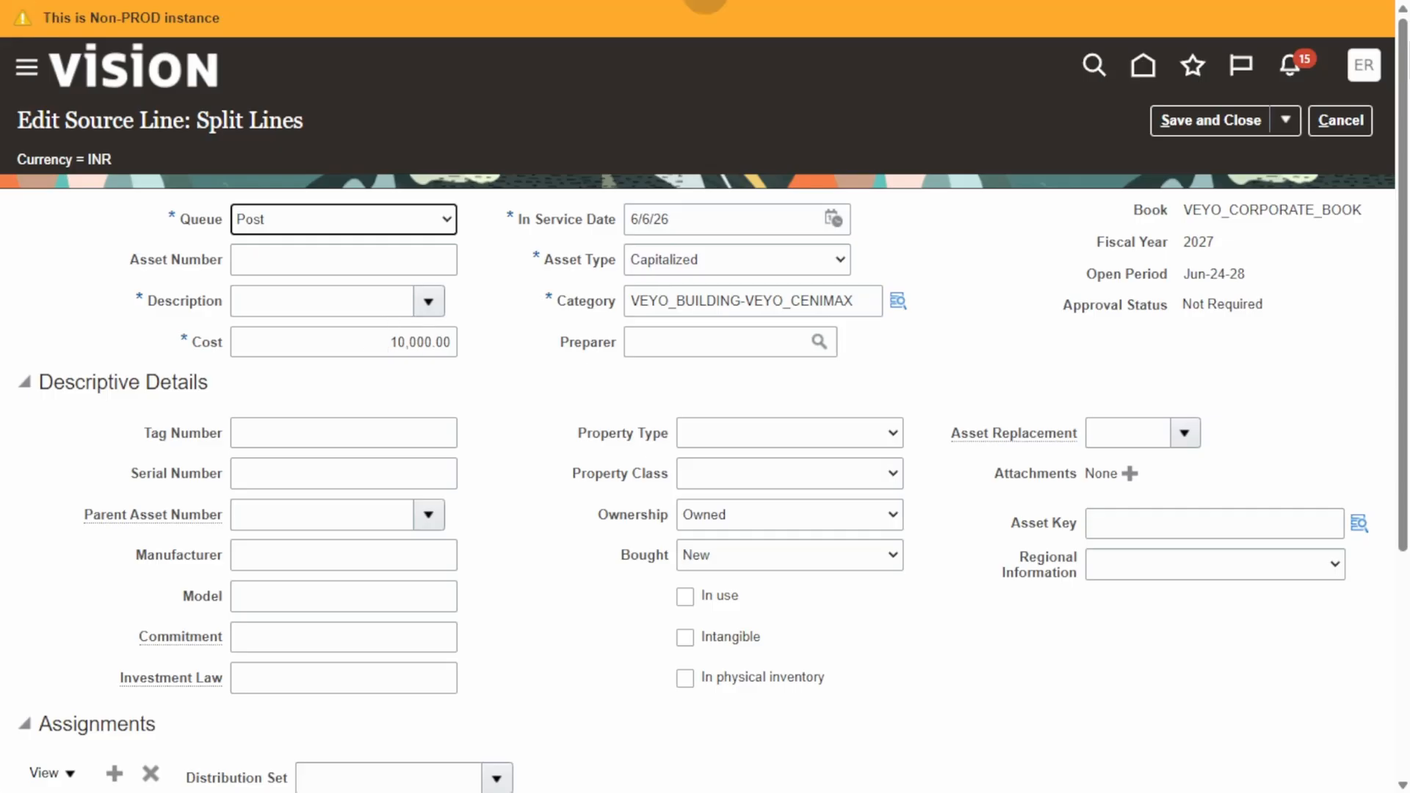
- Try to assign the COMPRESSOR STATION asset key to the Split Lines source line
left_click(1359, 524)
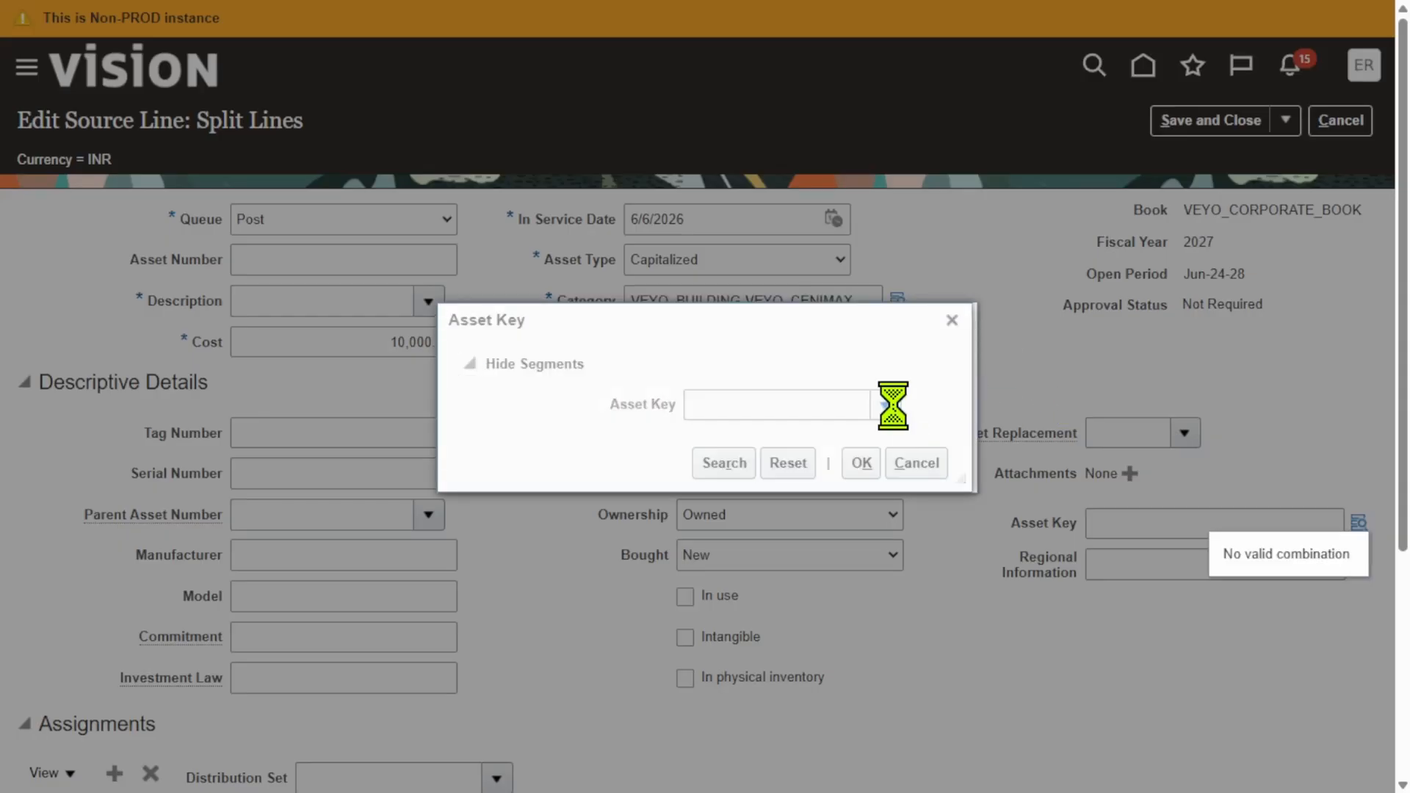
left_click(885, 405)
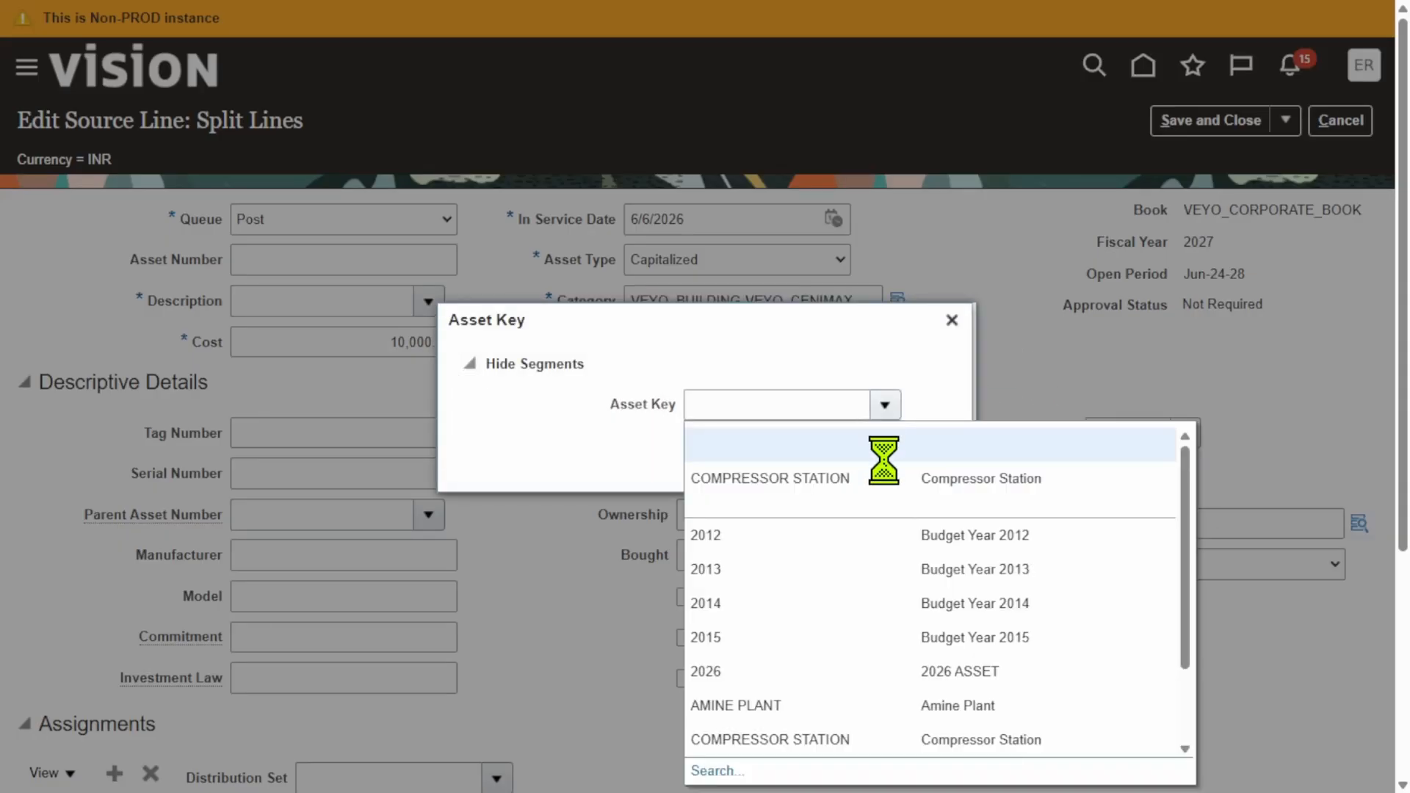
left_click(908, 487)
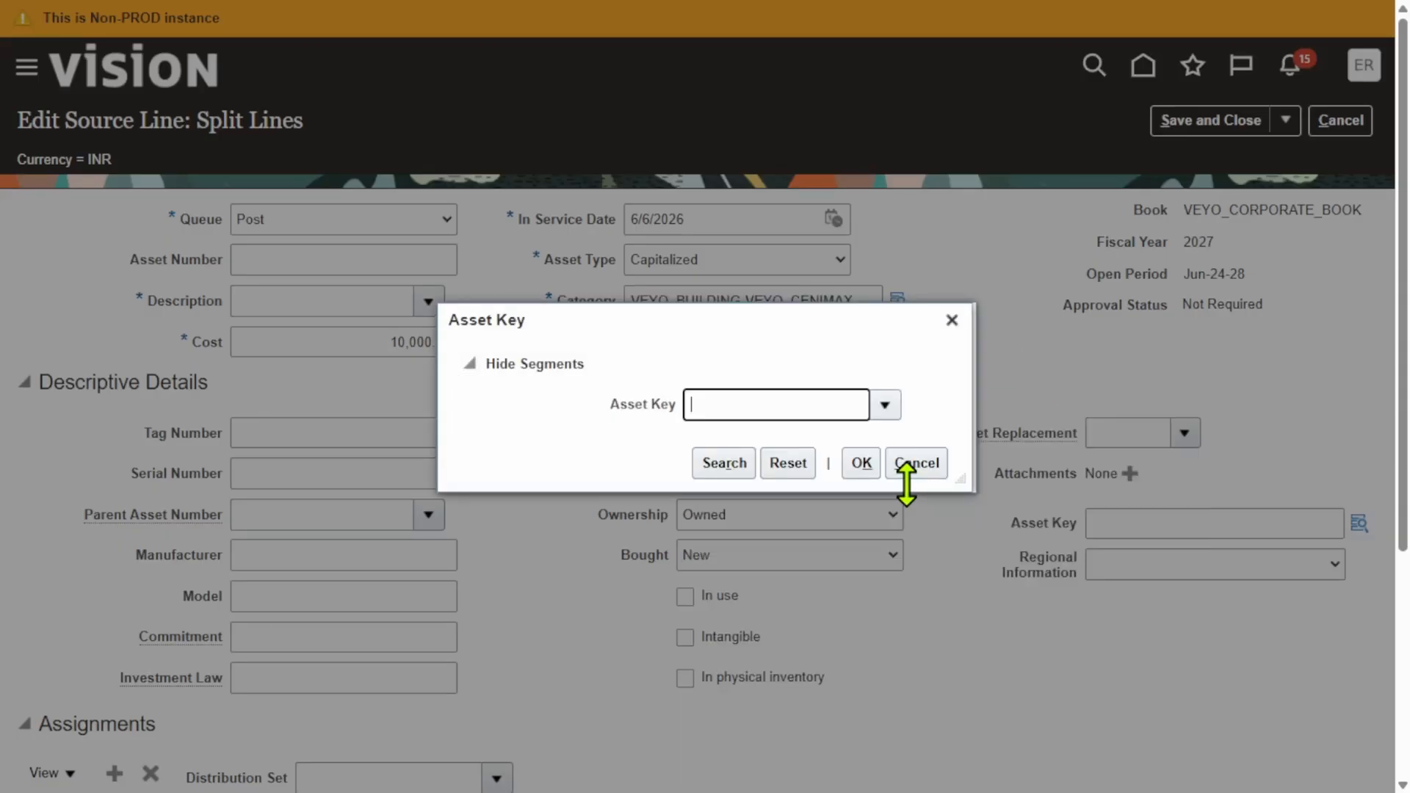
left_click(869, 468)
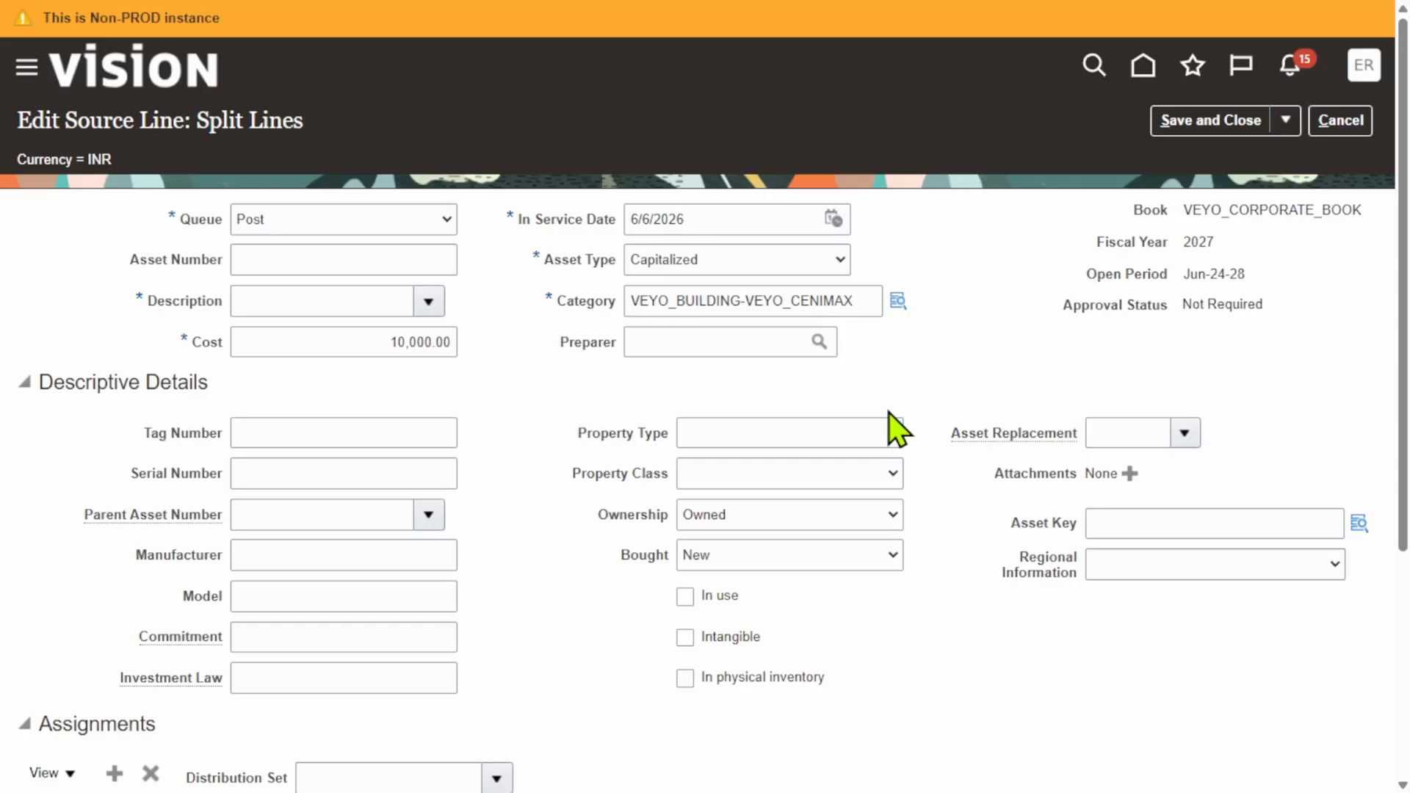
- Assign the COMPRESSOR STATION asset key and the USA-CALIFORNIA-ATLANTA-OFFICE location to the Split Lines source line
left_click(1358, 524)
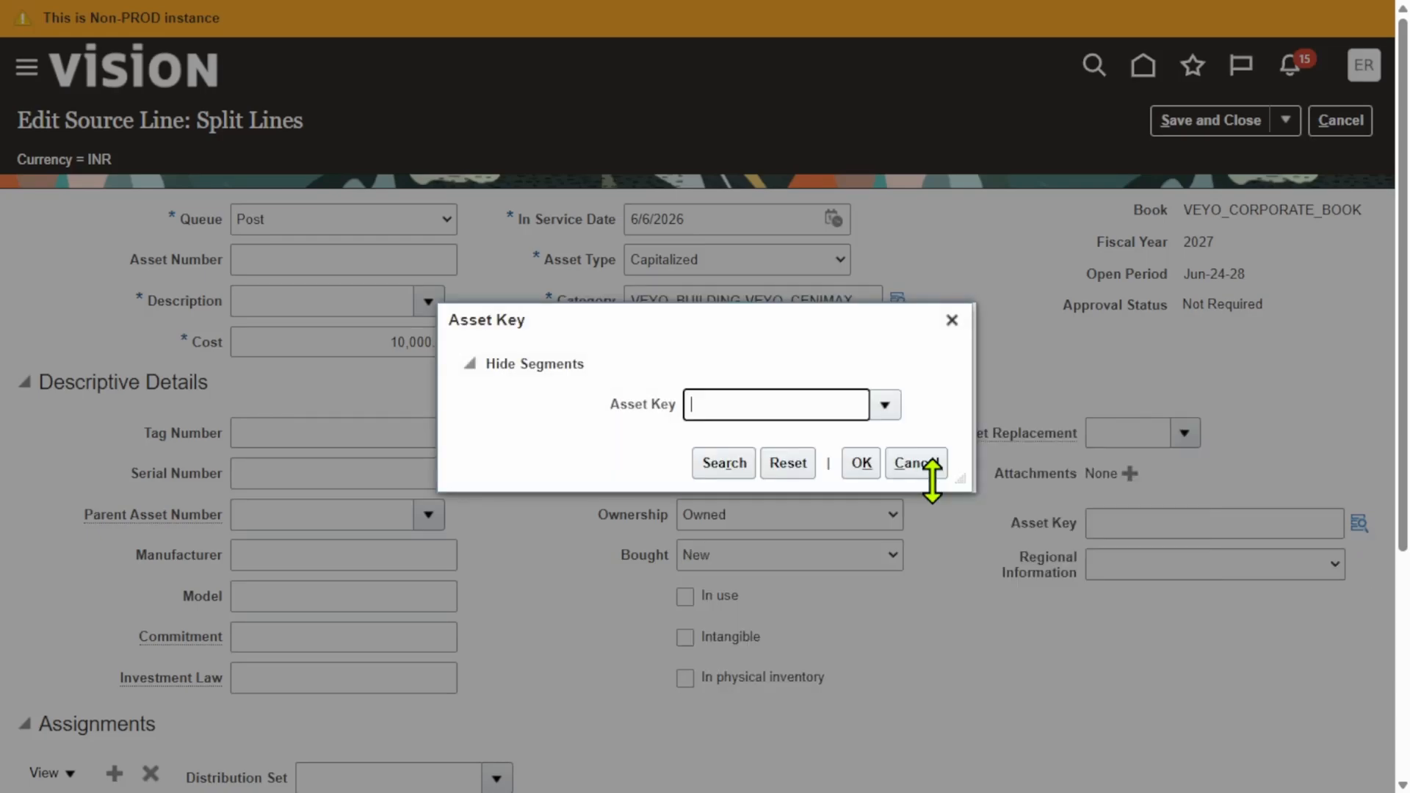
left_click(867, 463)
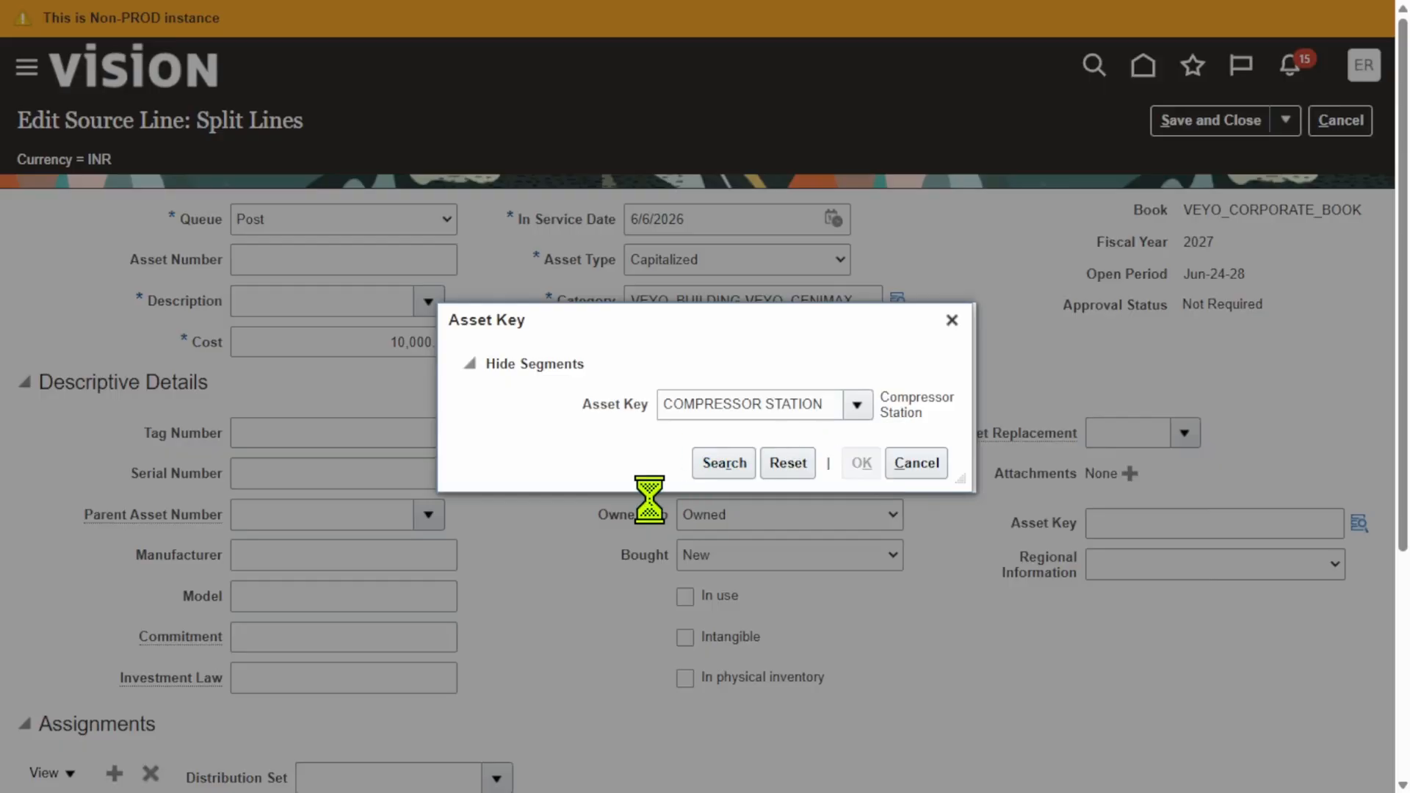
scroll(910, 511, "down", 5)
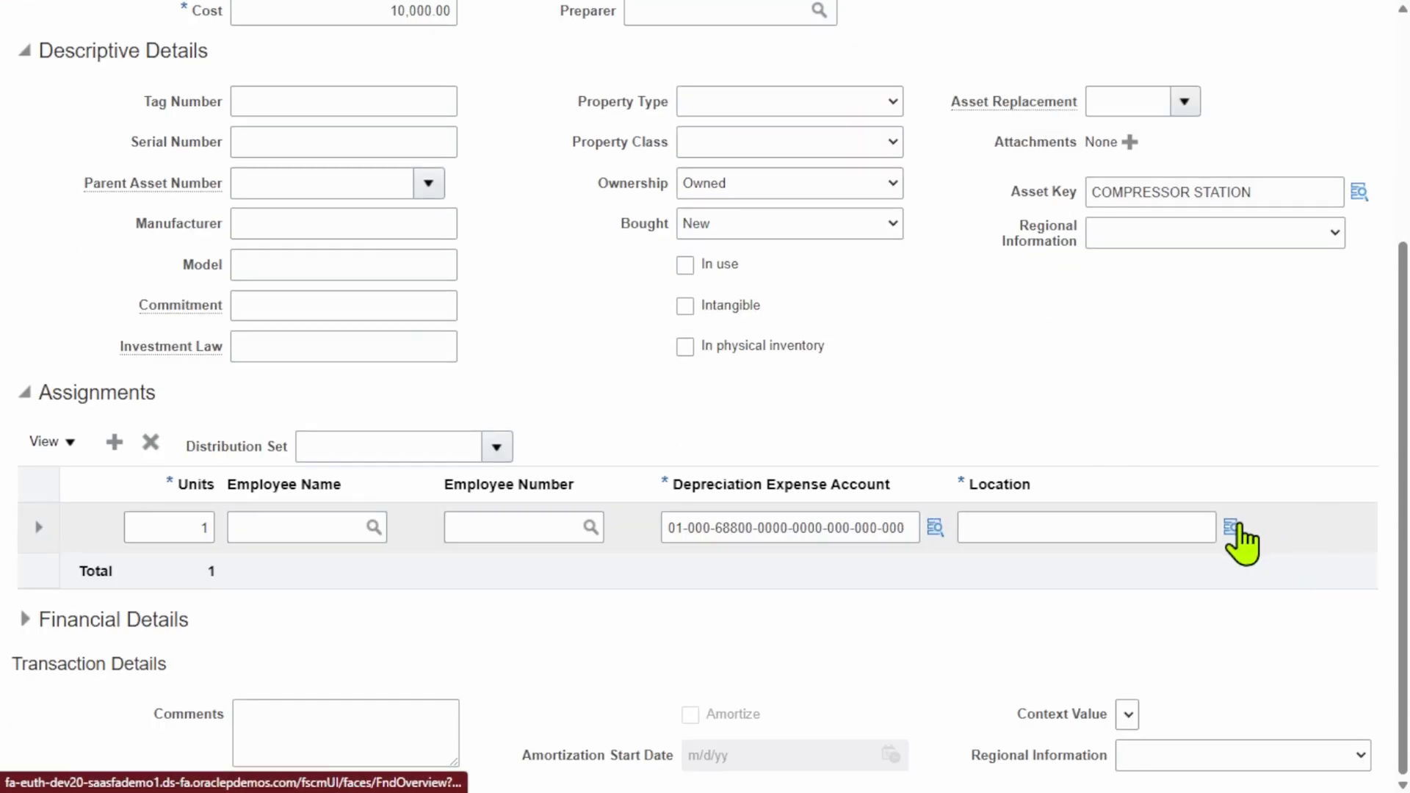
left_click(1232, 528)
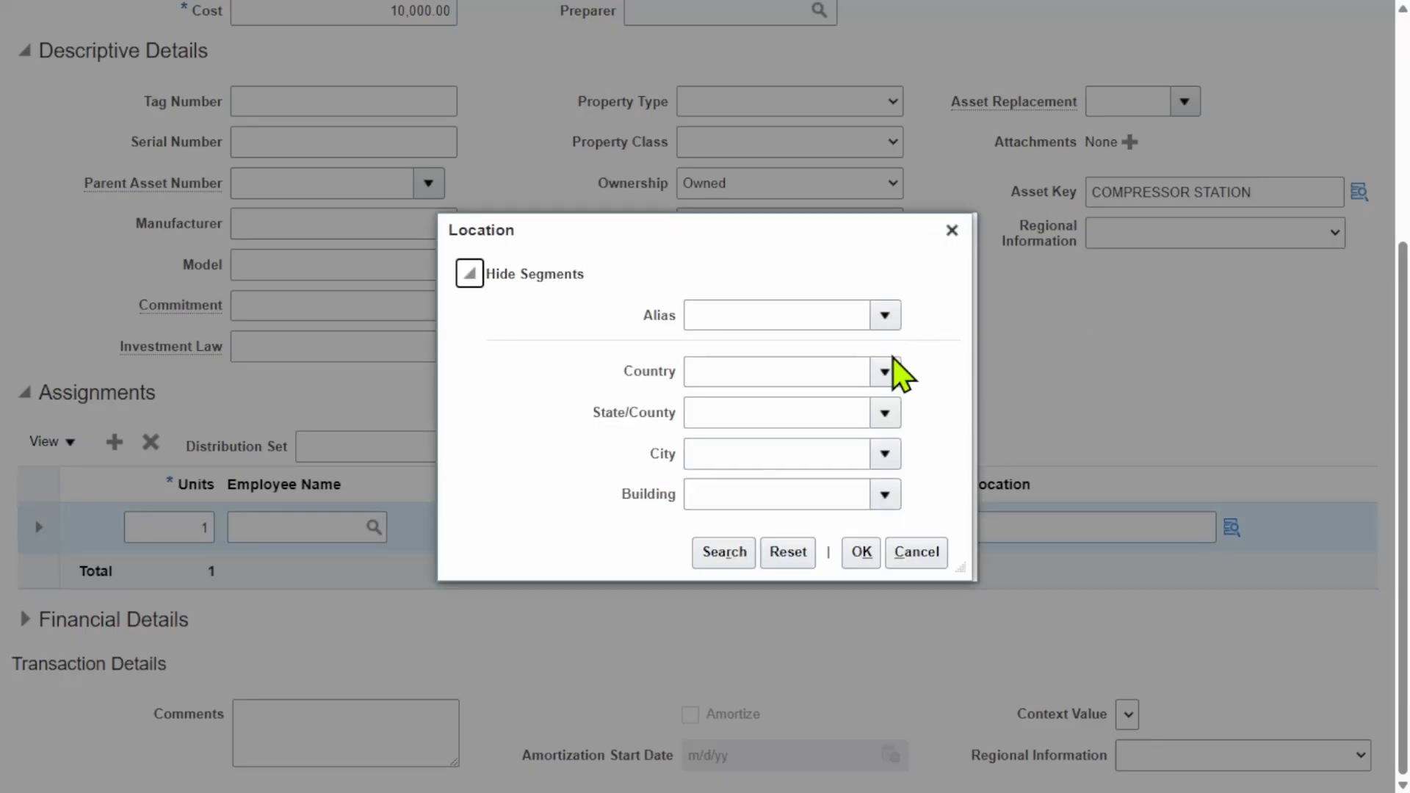
left_click(748, 559)
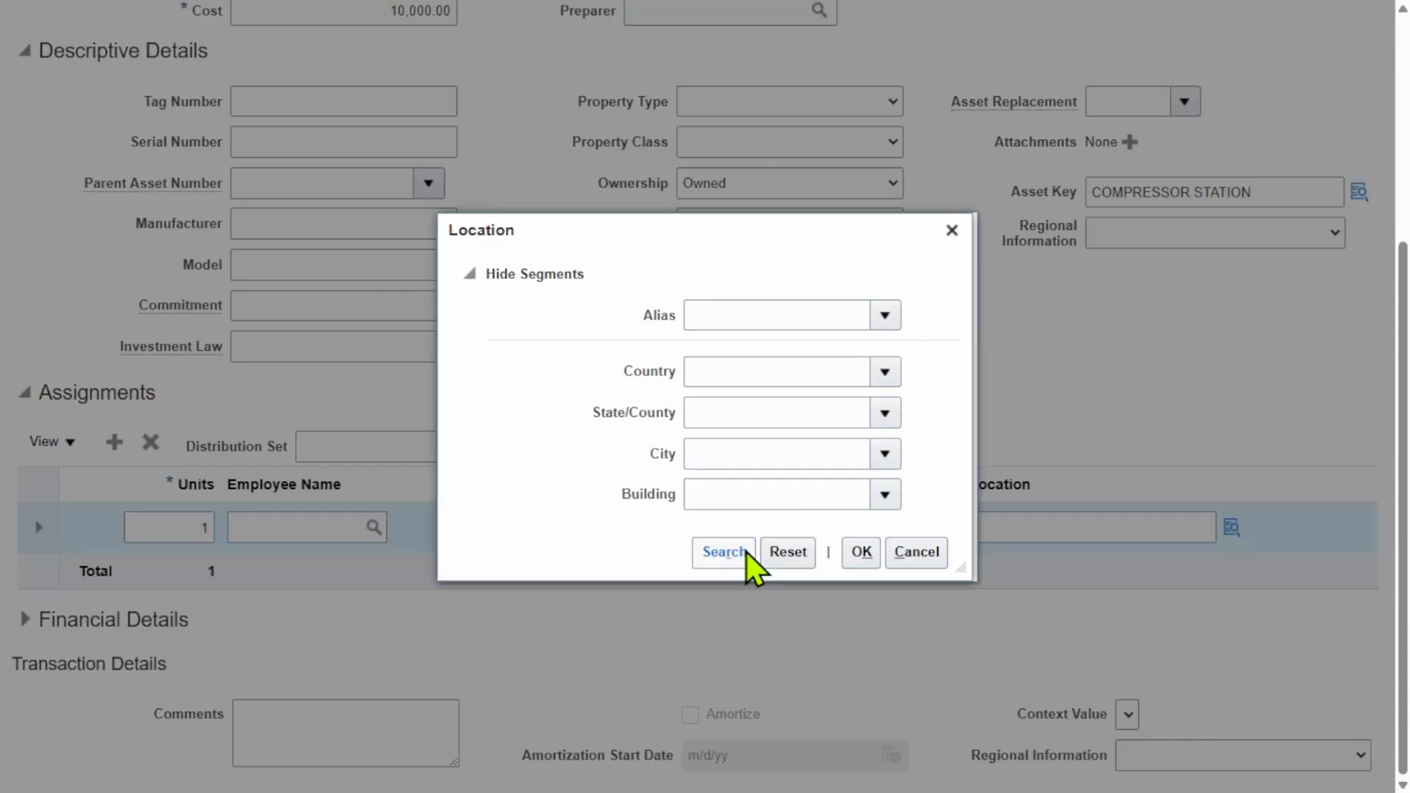
left_click(881, 216)
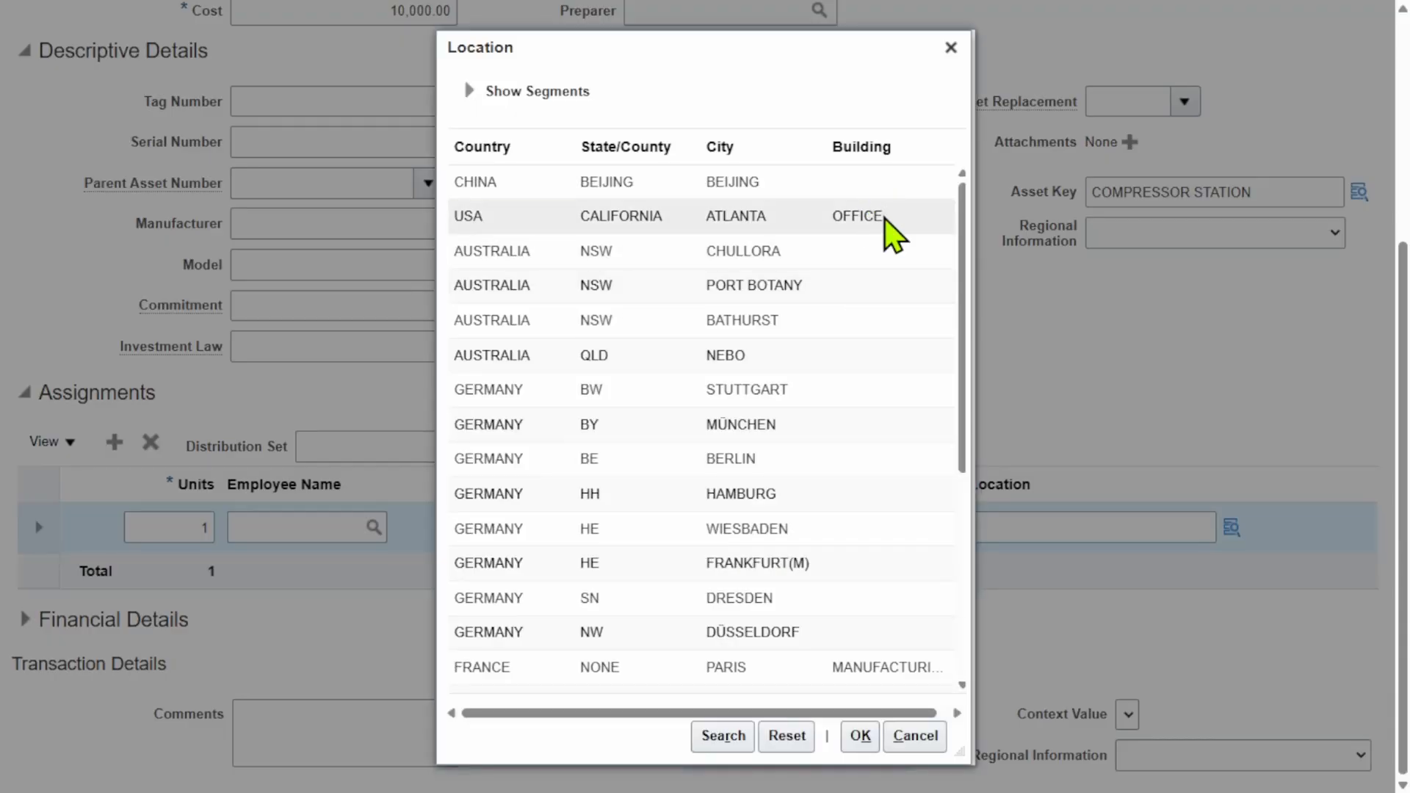
left_click(861, 736)
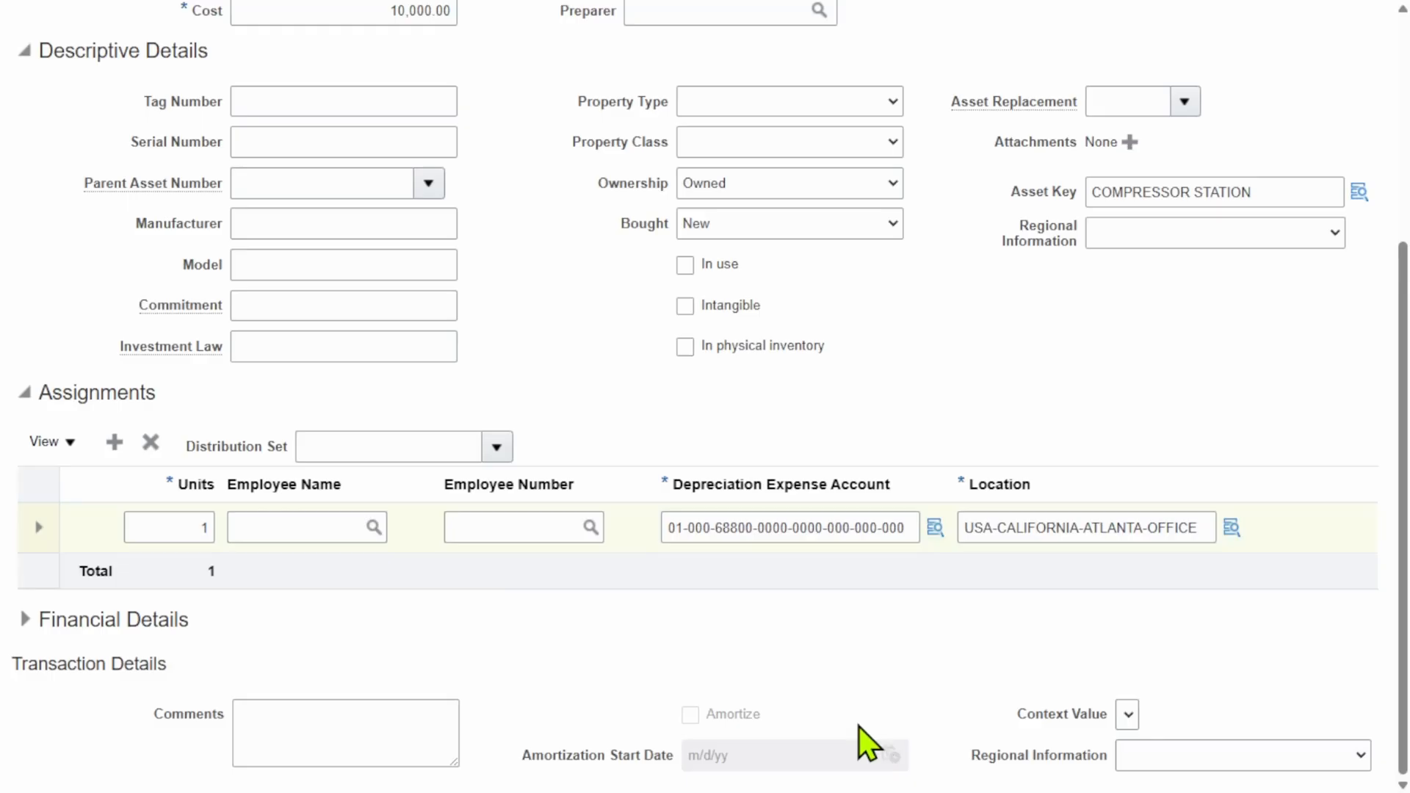
- Set the assignment's units to 10 and review them against the source line's cost
left_click(179, 526)
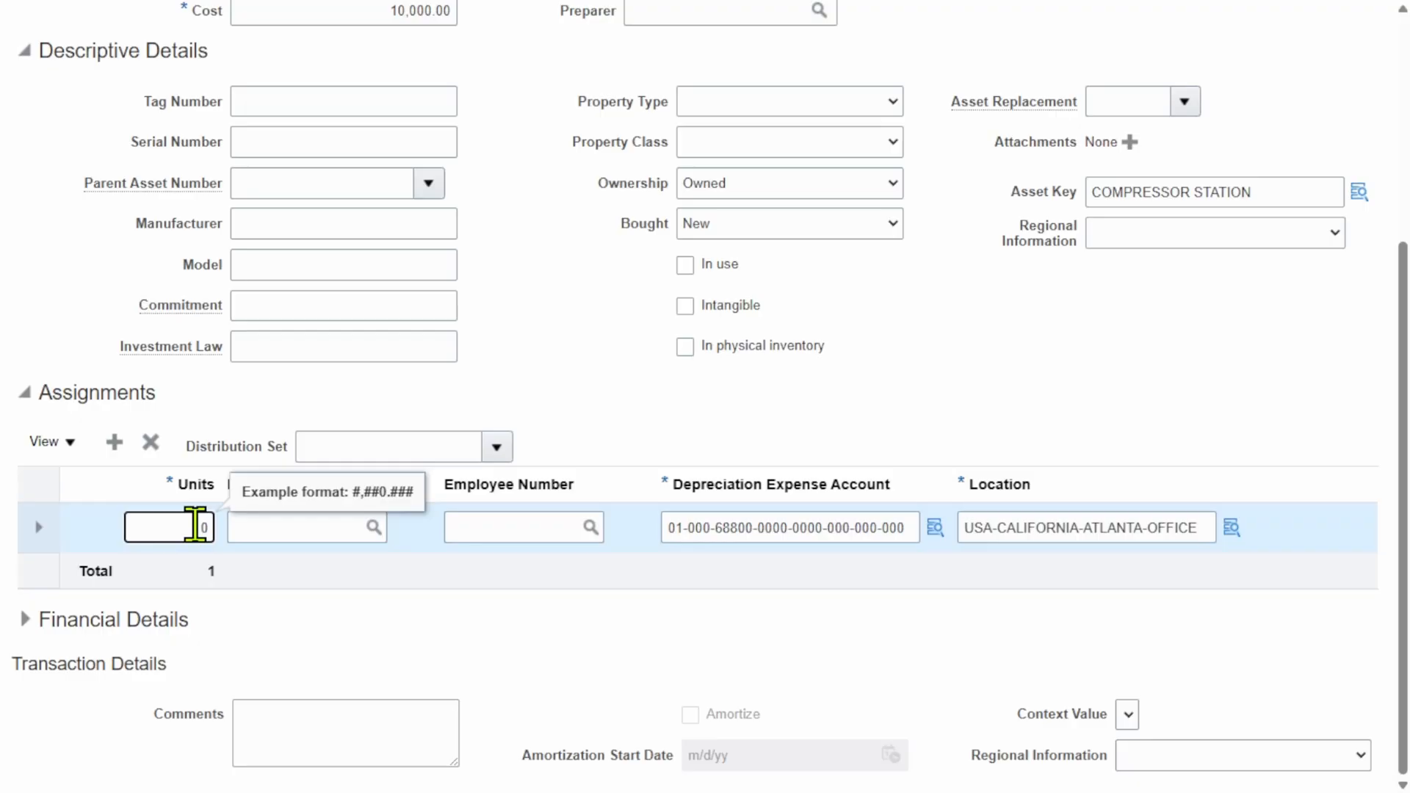
left_click(551, 327)
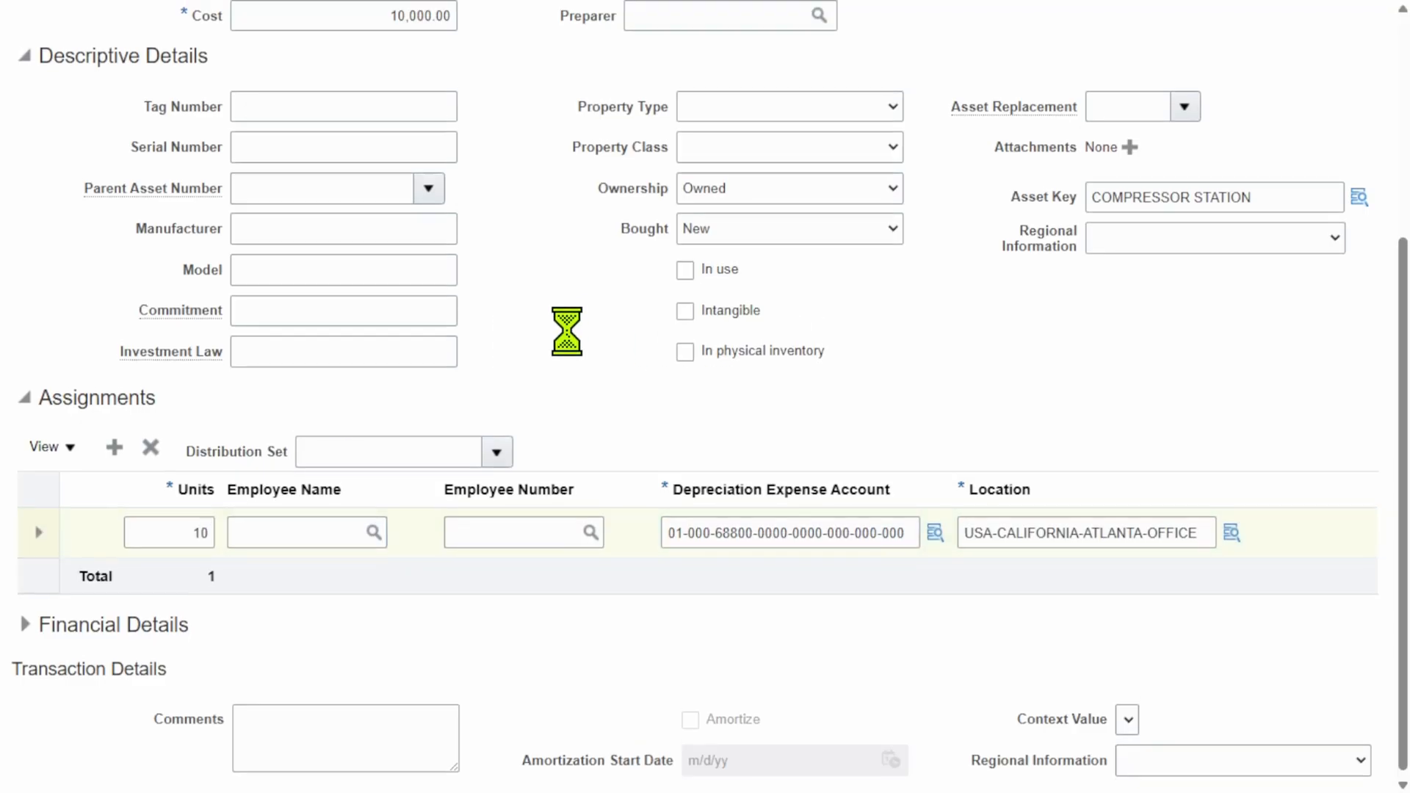
scroll(567, 331, "up", 5)
left_click_drag(351, 330, 440, 325)
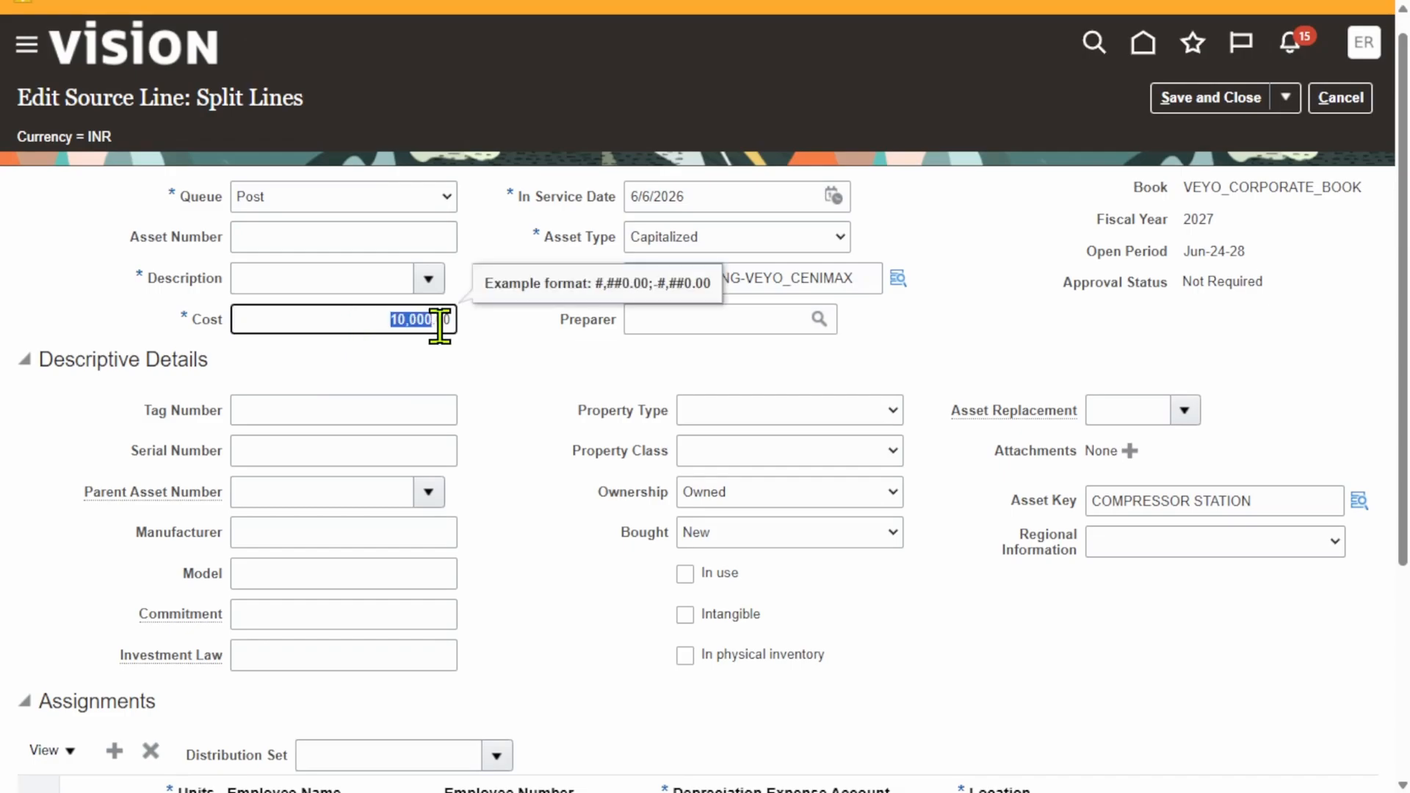
scroll(507, 536, "down", 5)
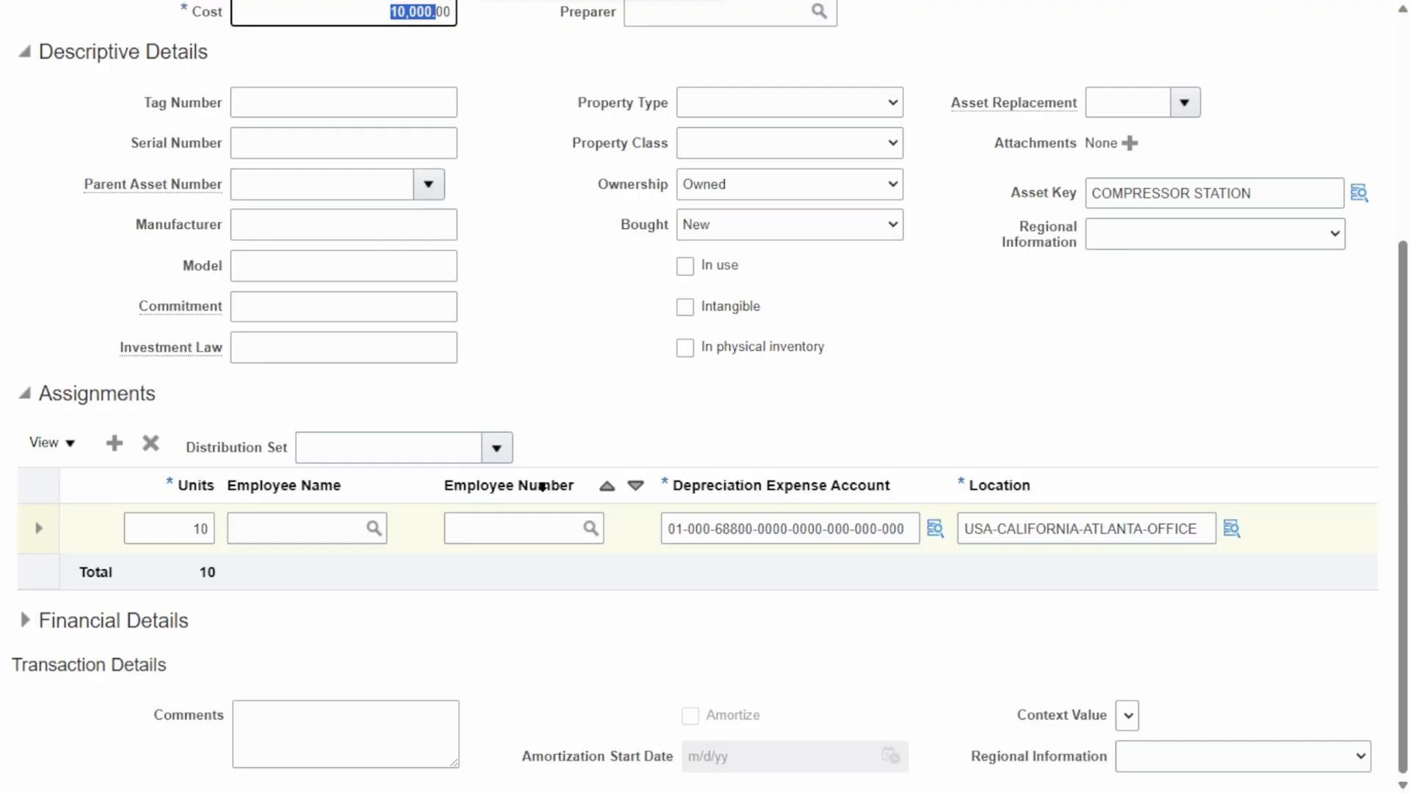
scroll(139, 632, "up", 3)
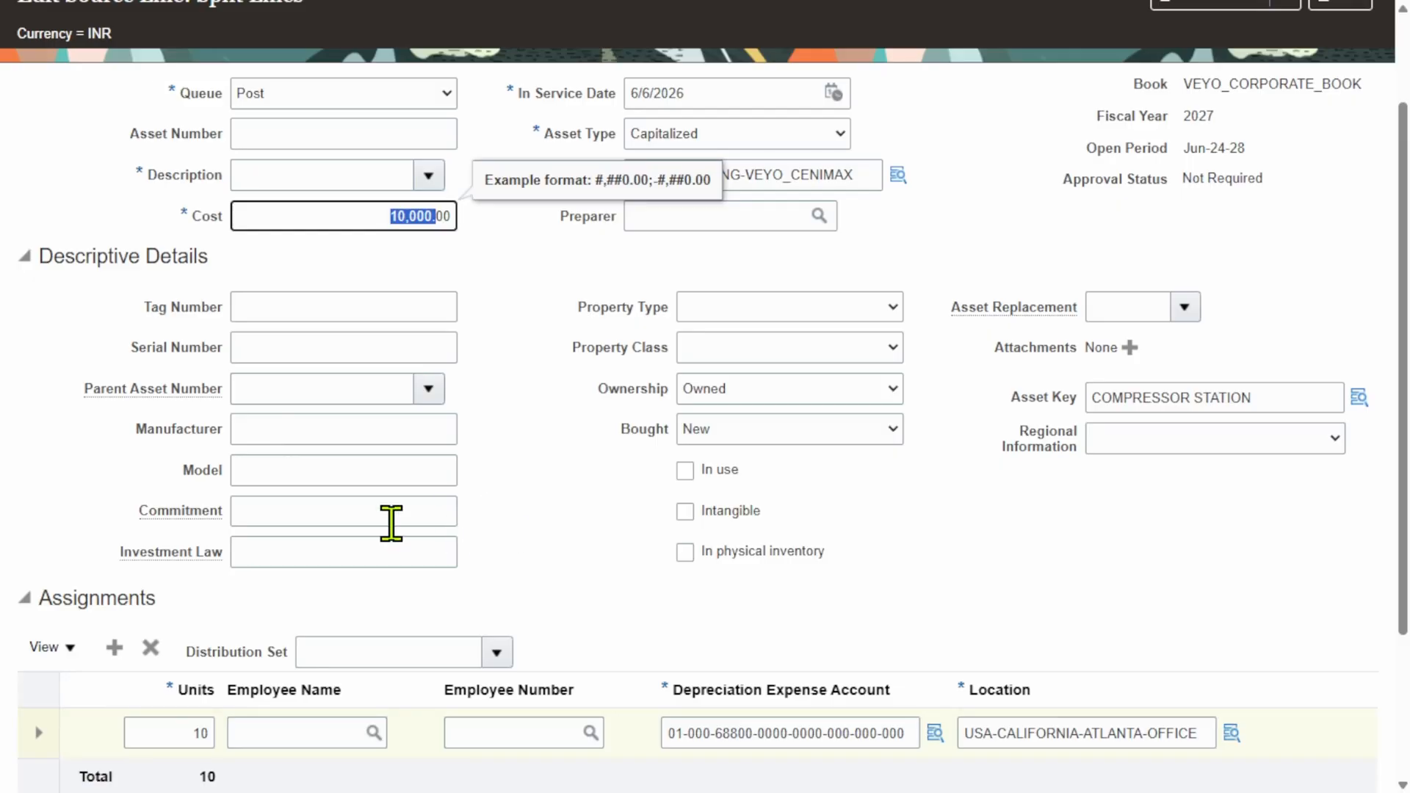
left_click(521, 275)
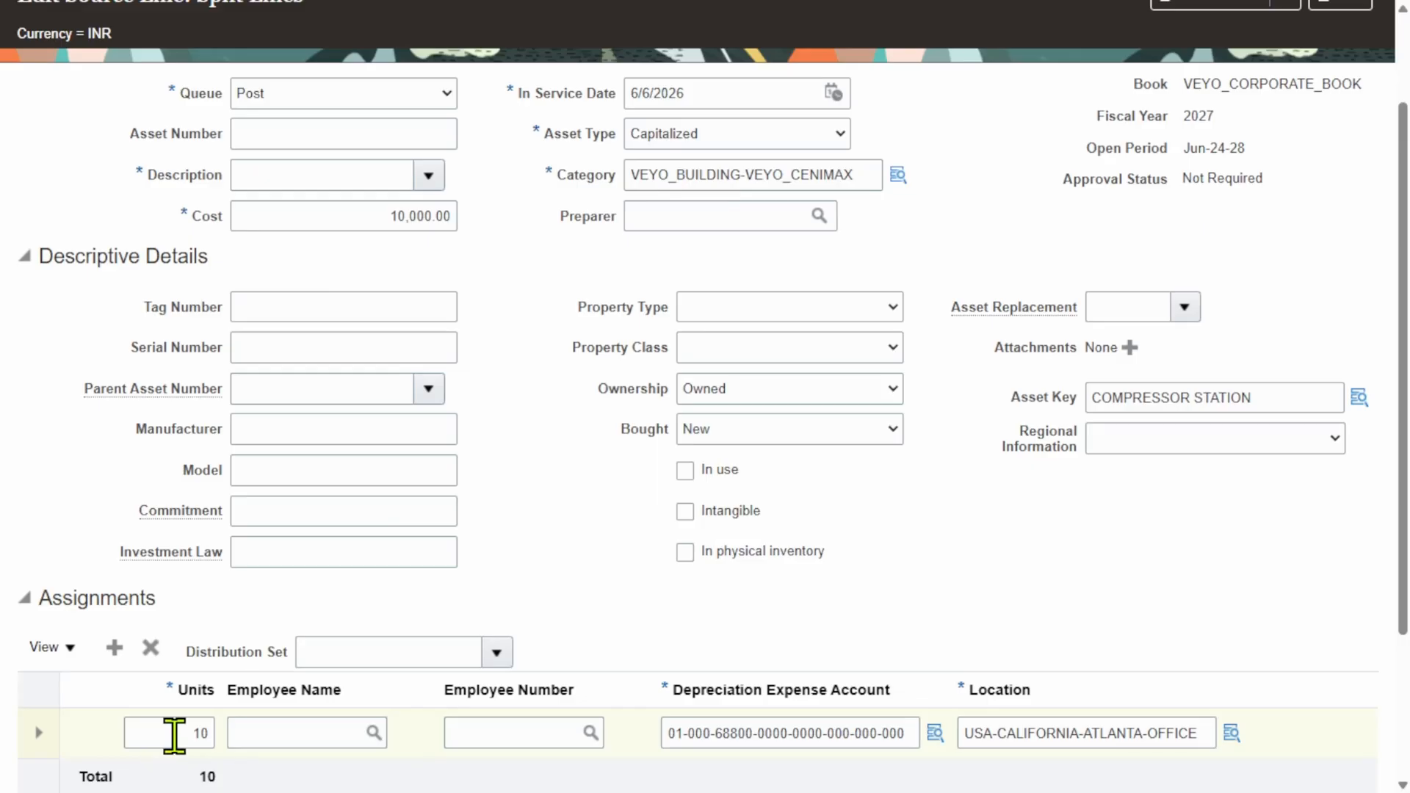
left_click(574, 350)
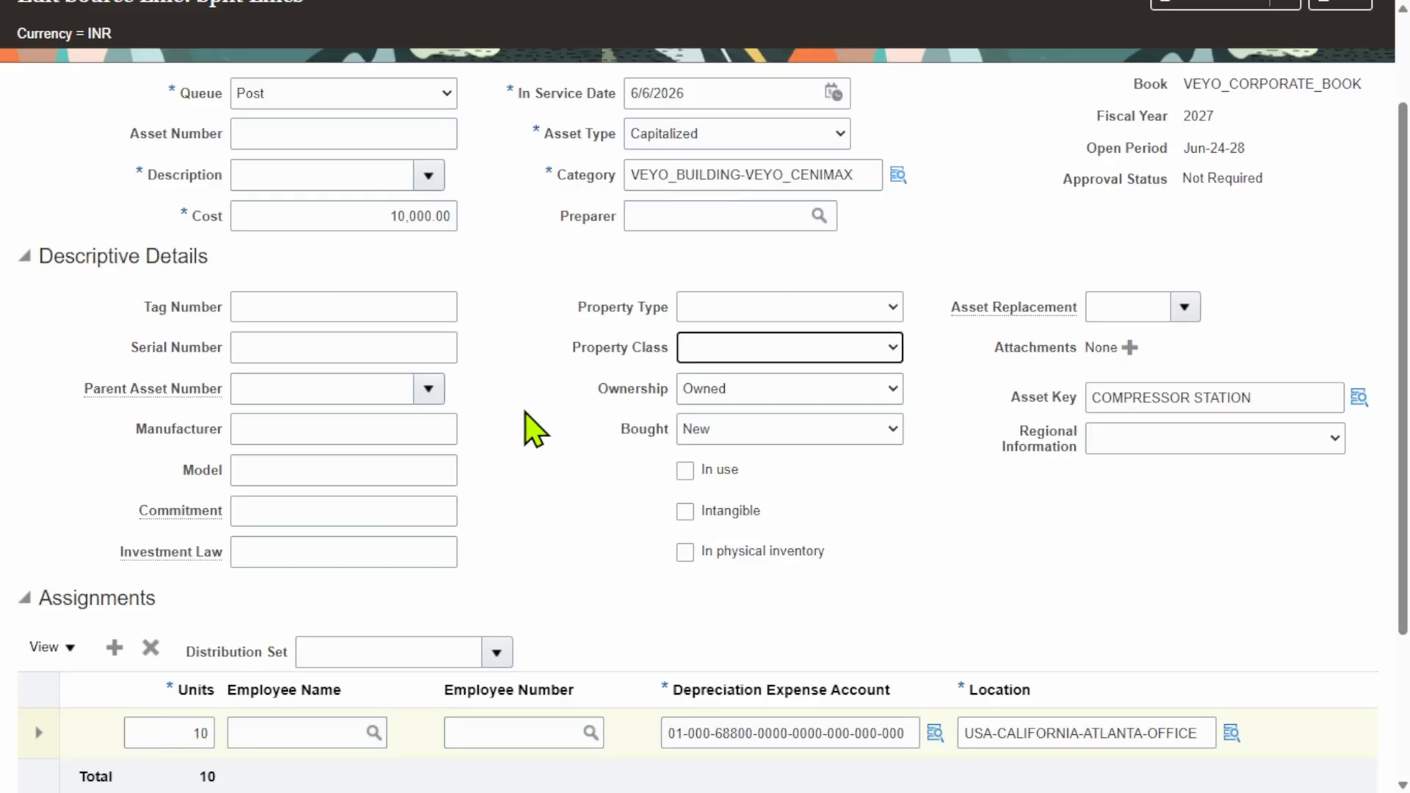
scroll(720, 428, "down", 3)
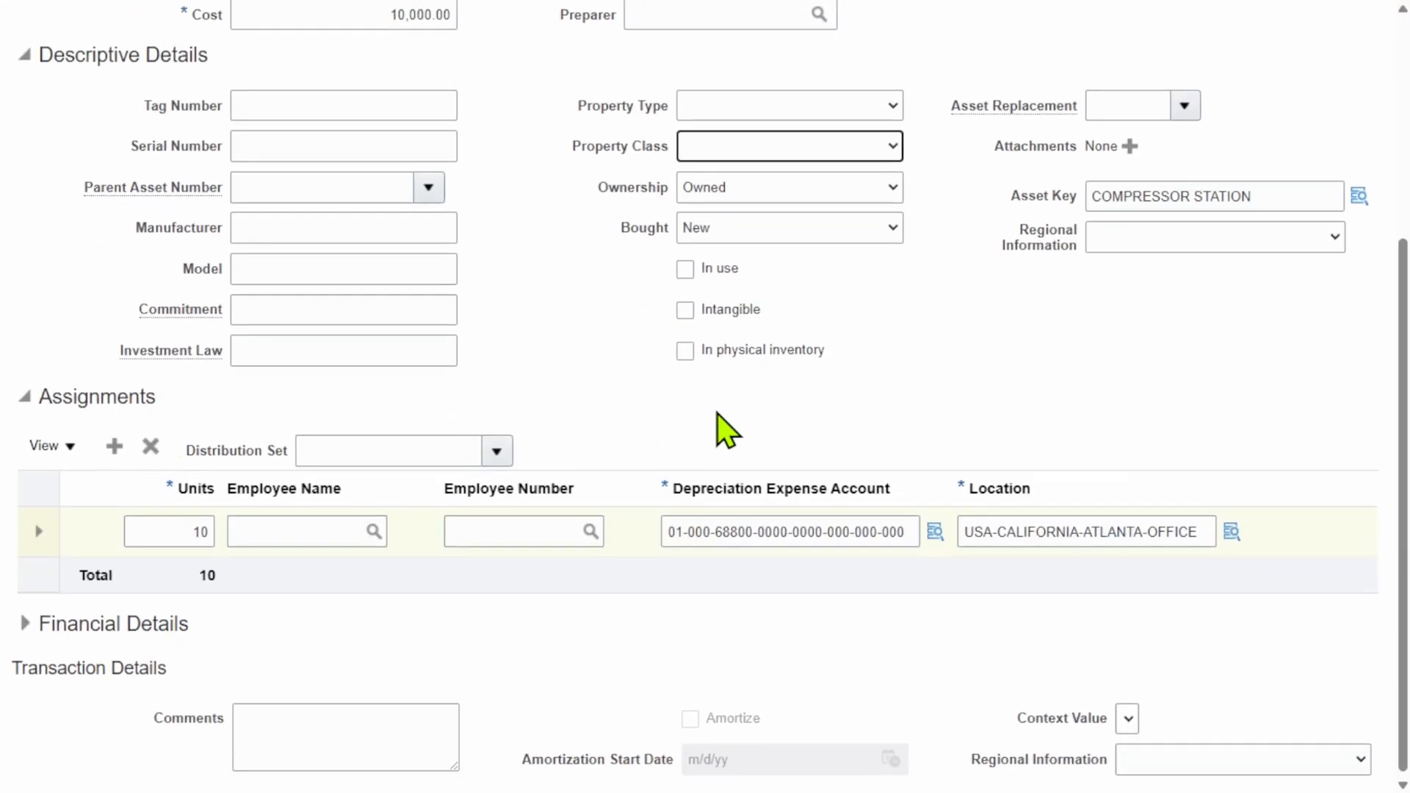
- Try to save the Split Lines source line without a description
scroll(722, 429, "up", 5)
left_click(1285, 120)
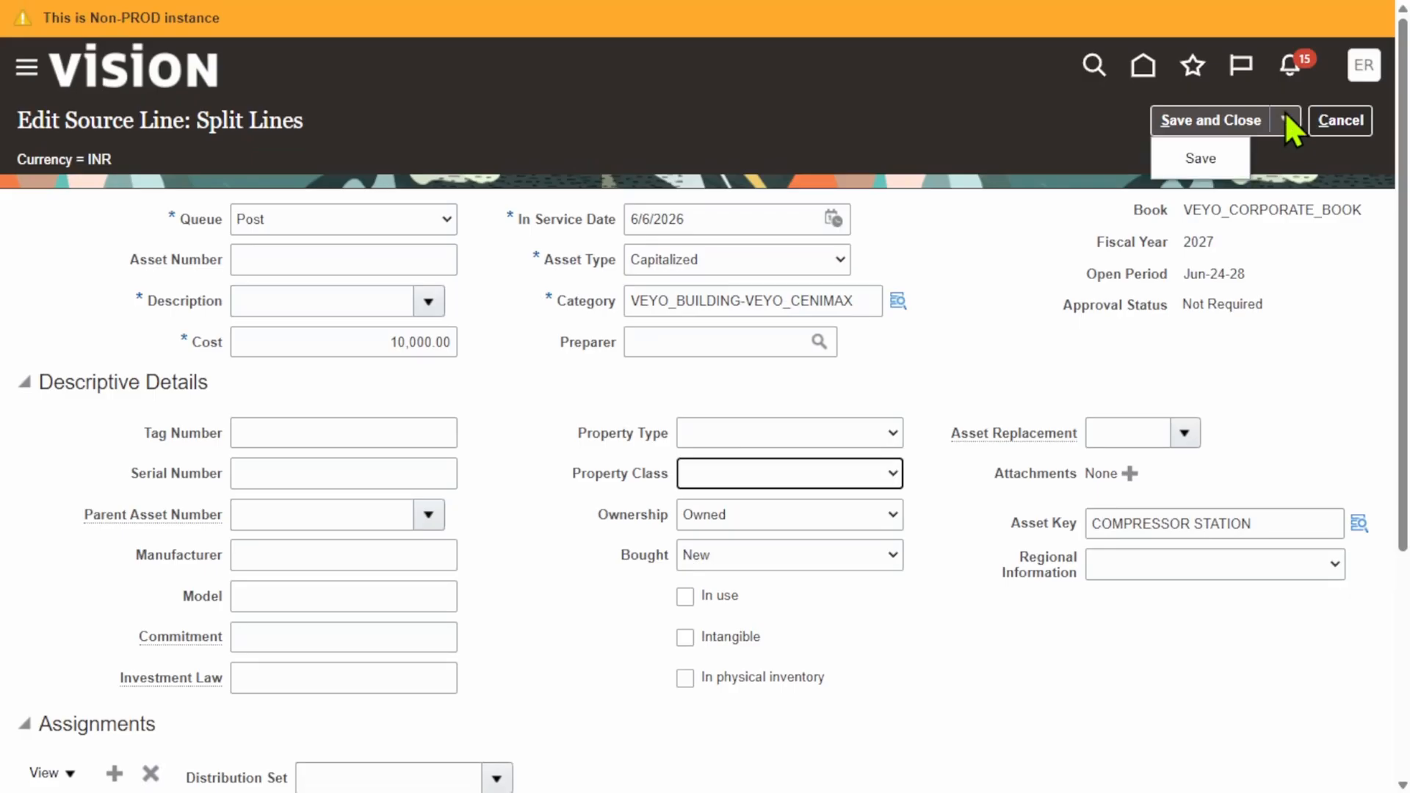
left_click(1216, 163)
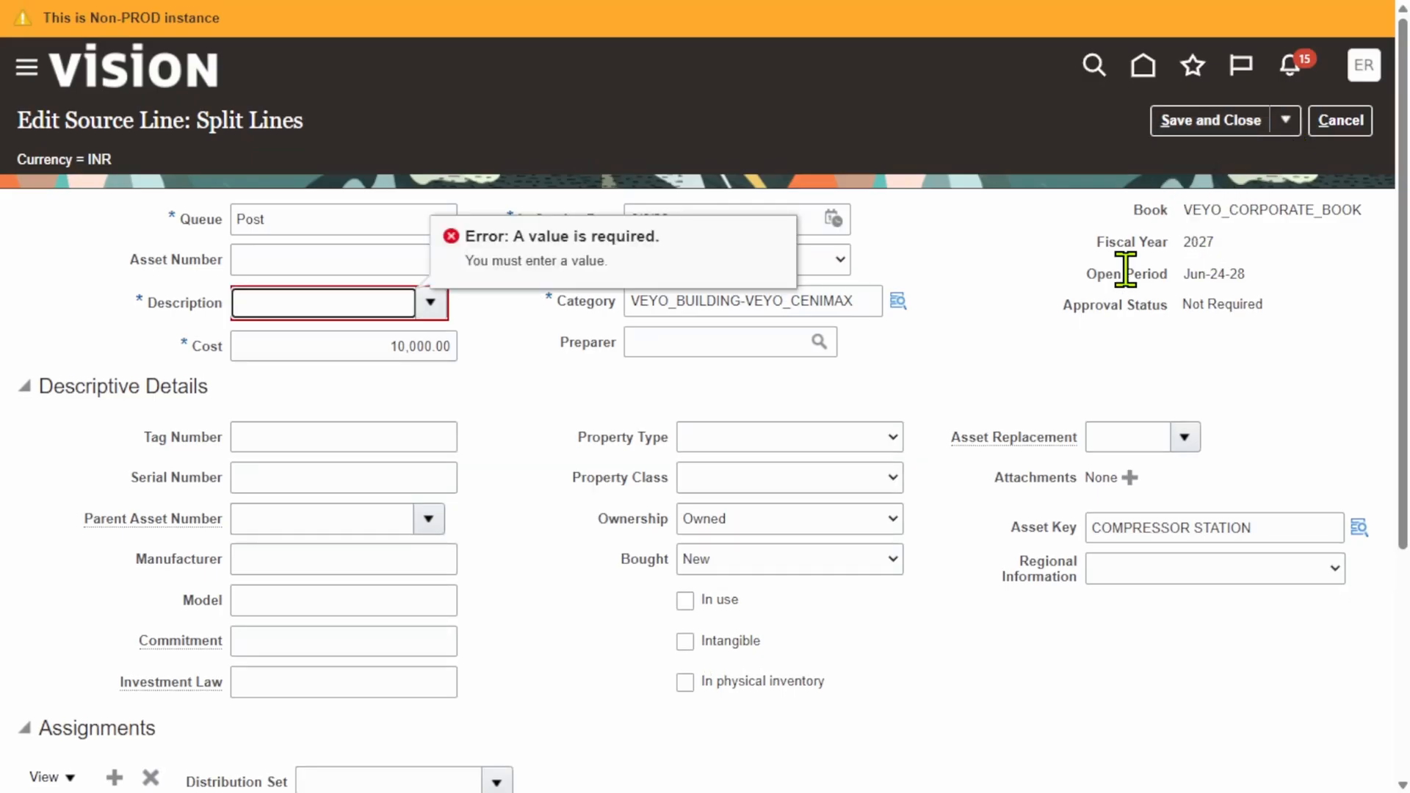
- Enter Split Assets as the source line's description, save it and close the source line
left_click(285, 302)
type("Spli")
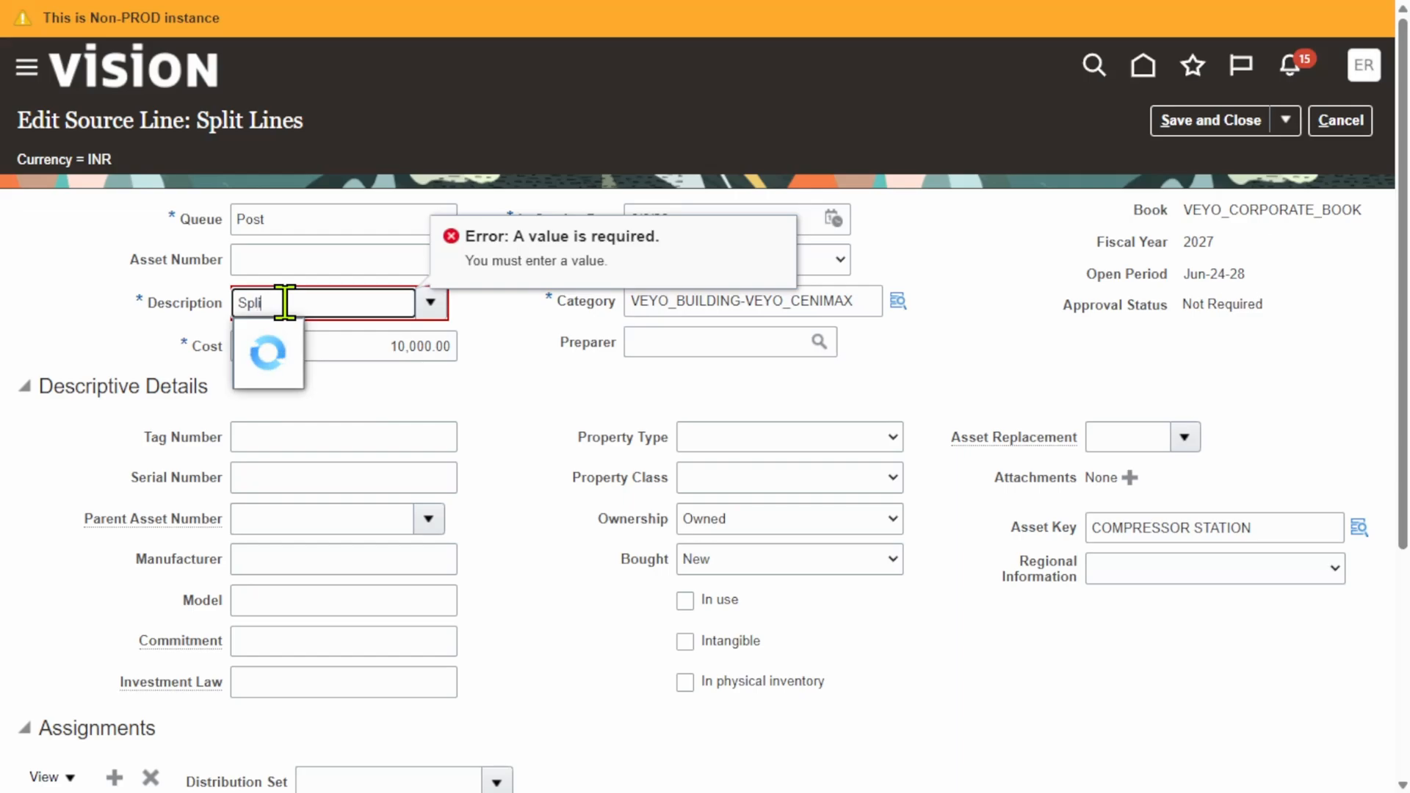
type("t Assets")
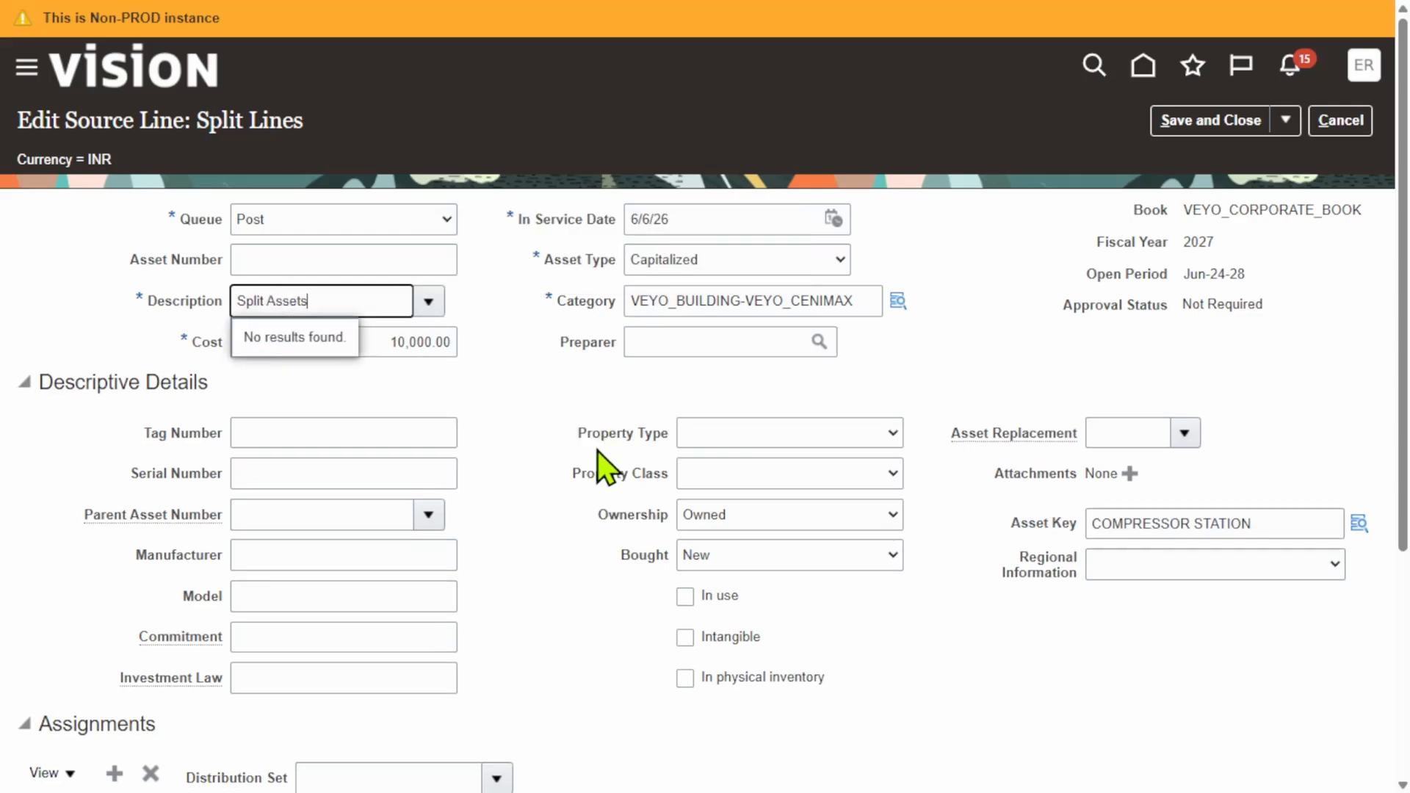
left_click(545, 378)
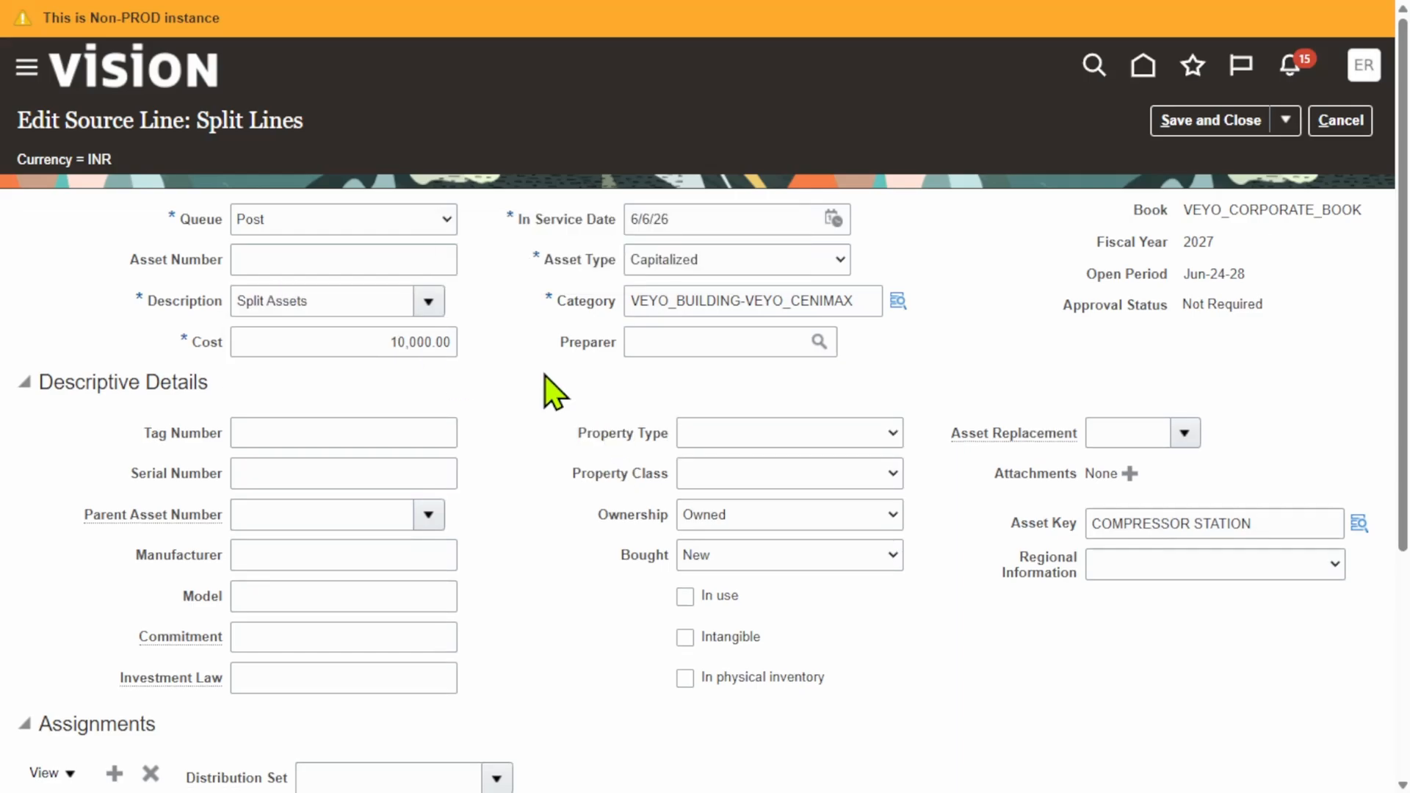
left_click(1297, 119)
left_click(1204, 155)
left_click(1235, 122)
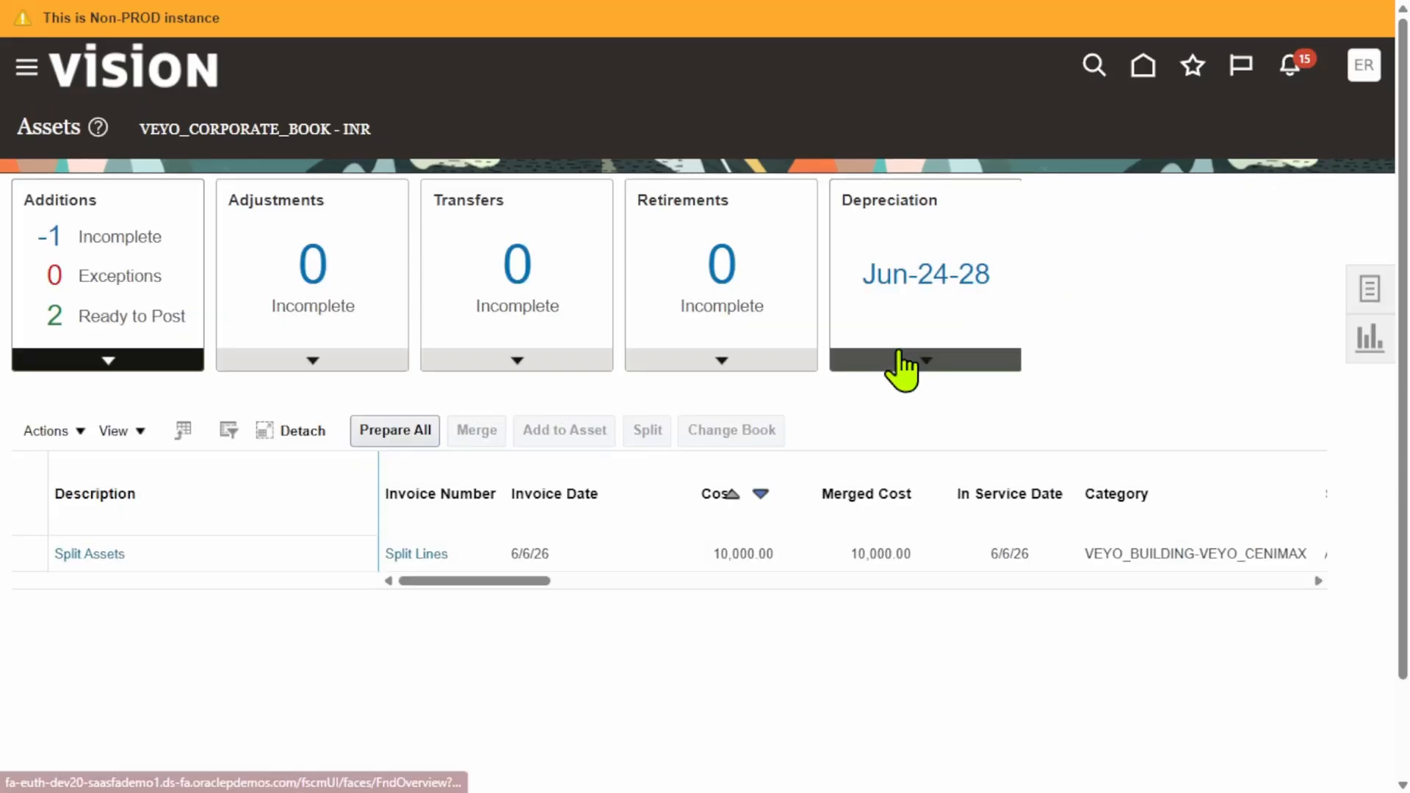
- Show the additions that are ready to post, select the Split Assets line and post all of them
left_click(125, 317)
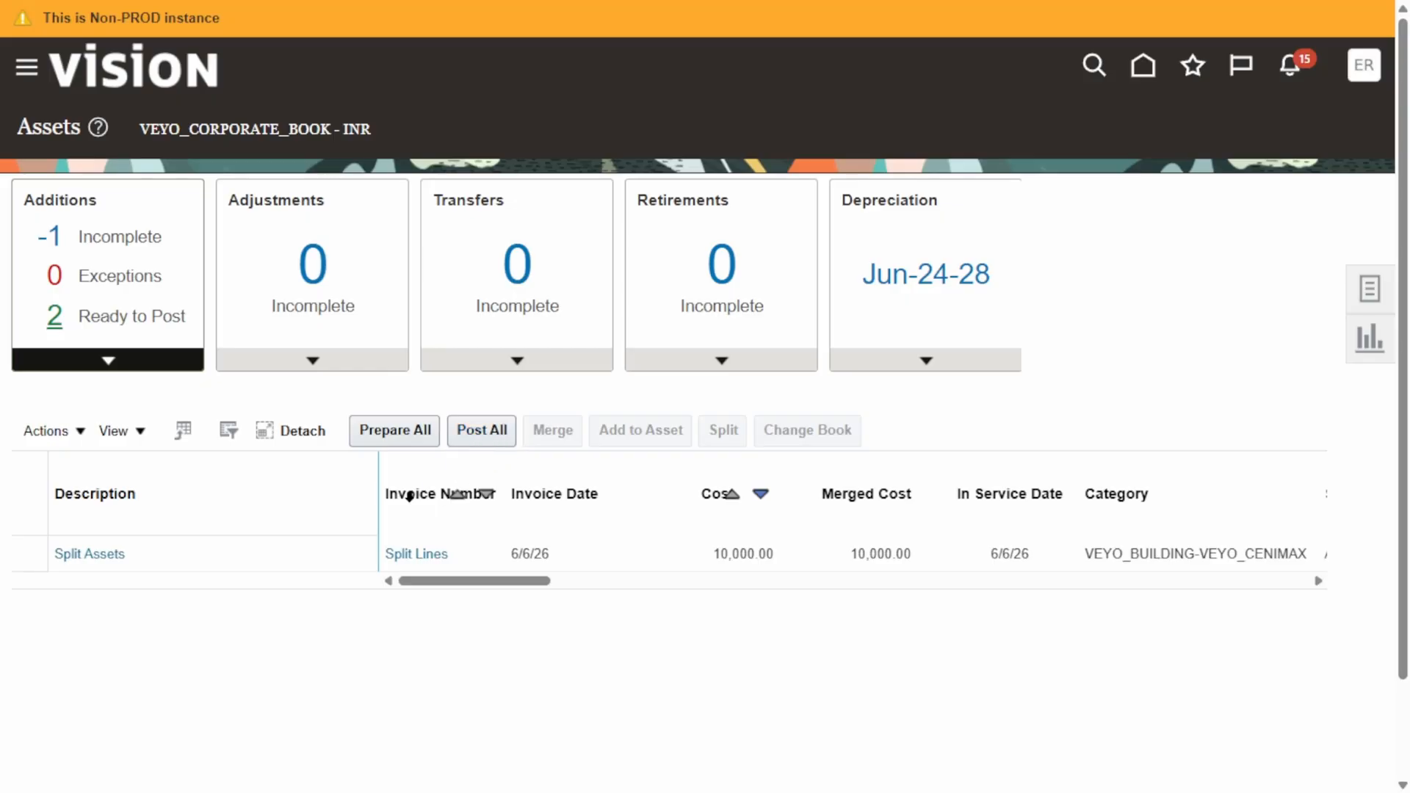
left_click(29, 557)
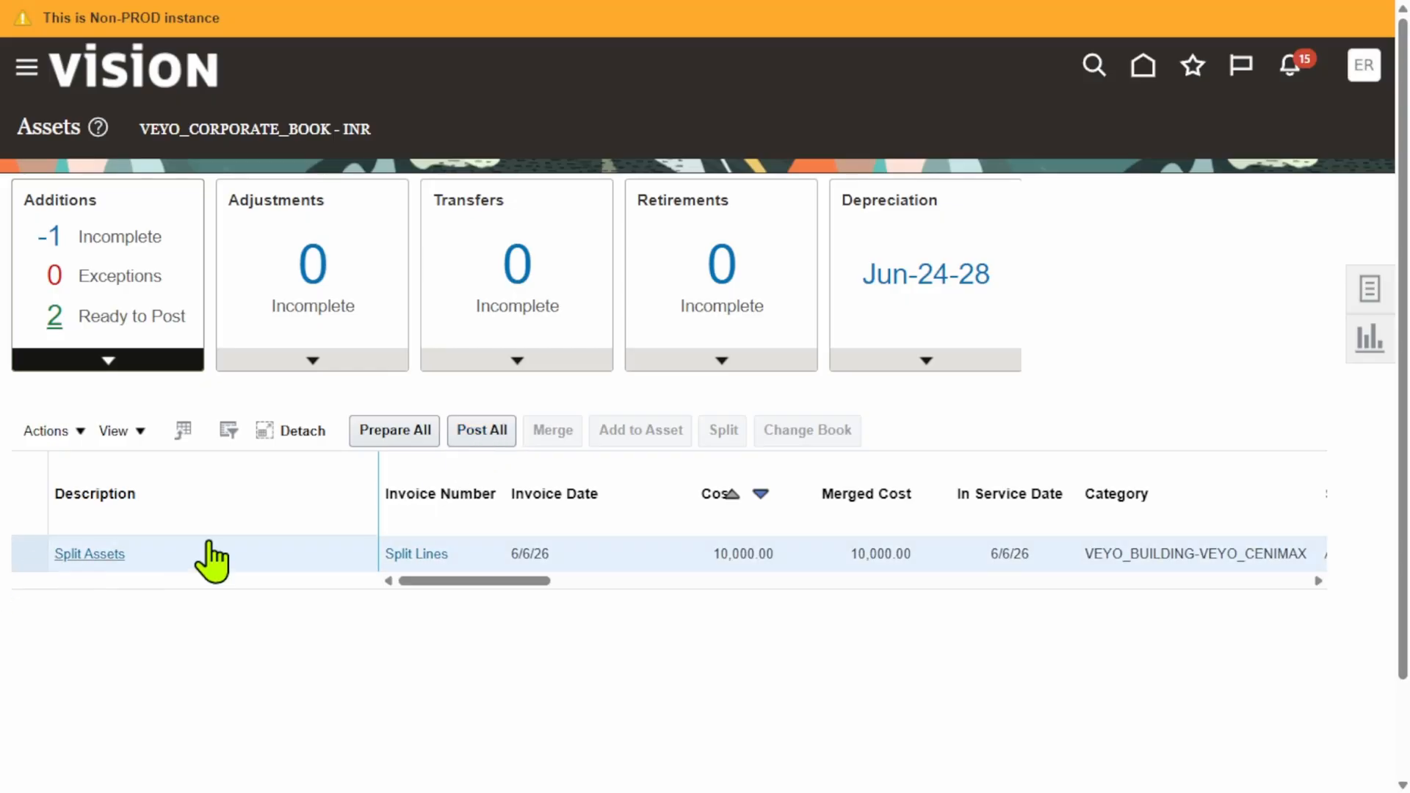
left_click(496, 434)
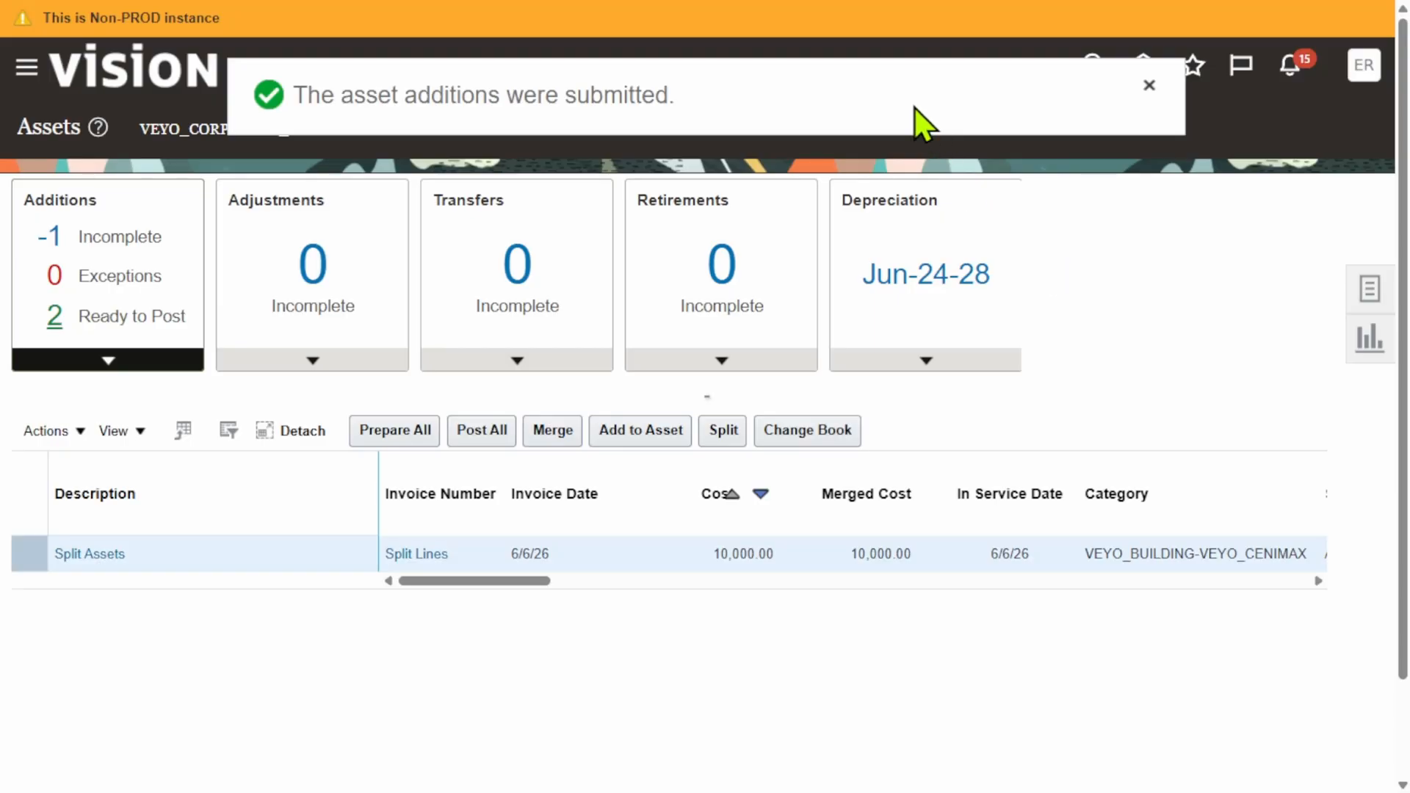
- Open Scheduled Processes and refresh the process list to check the posting jobs
left_click(27, 72)
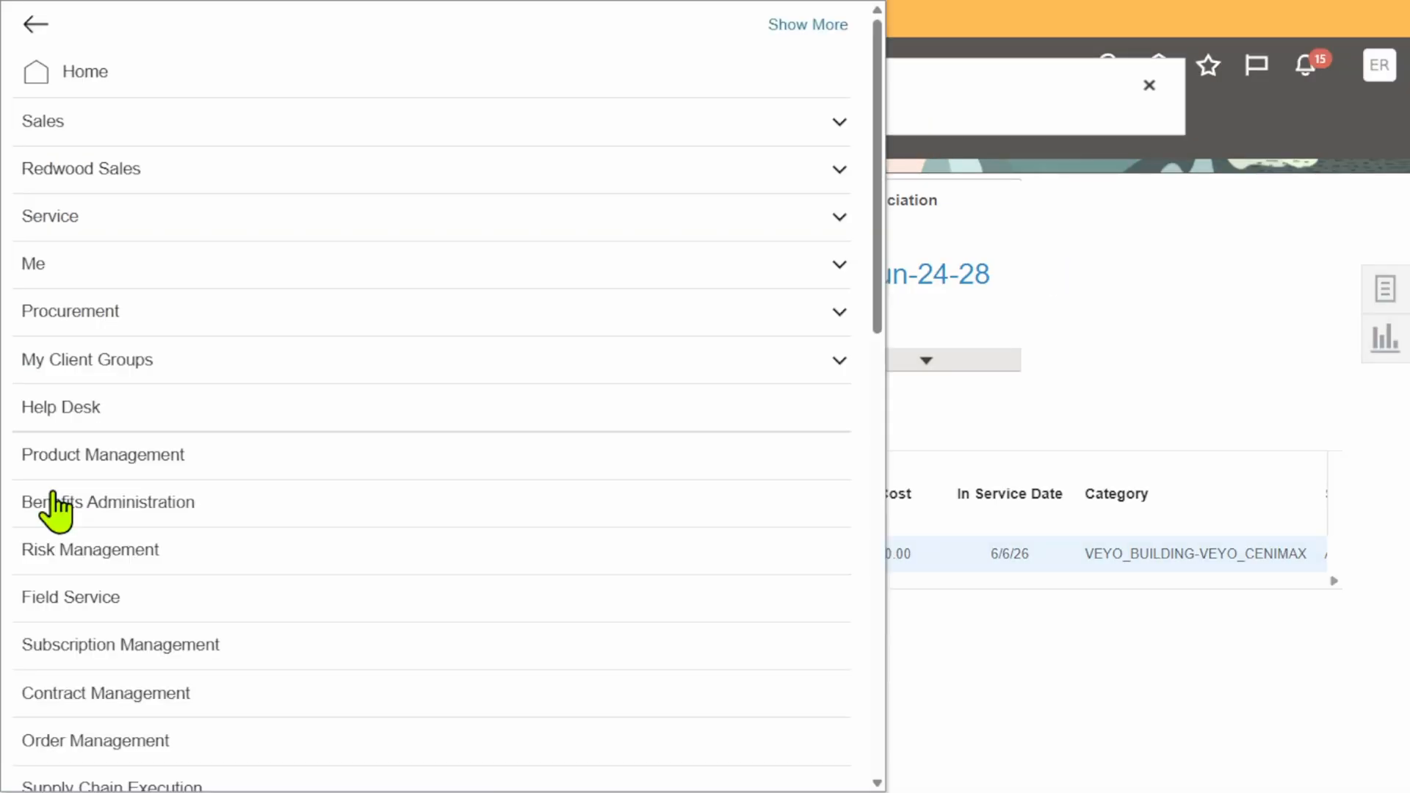
scroll(397, 474, "down", 15)
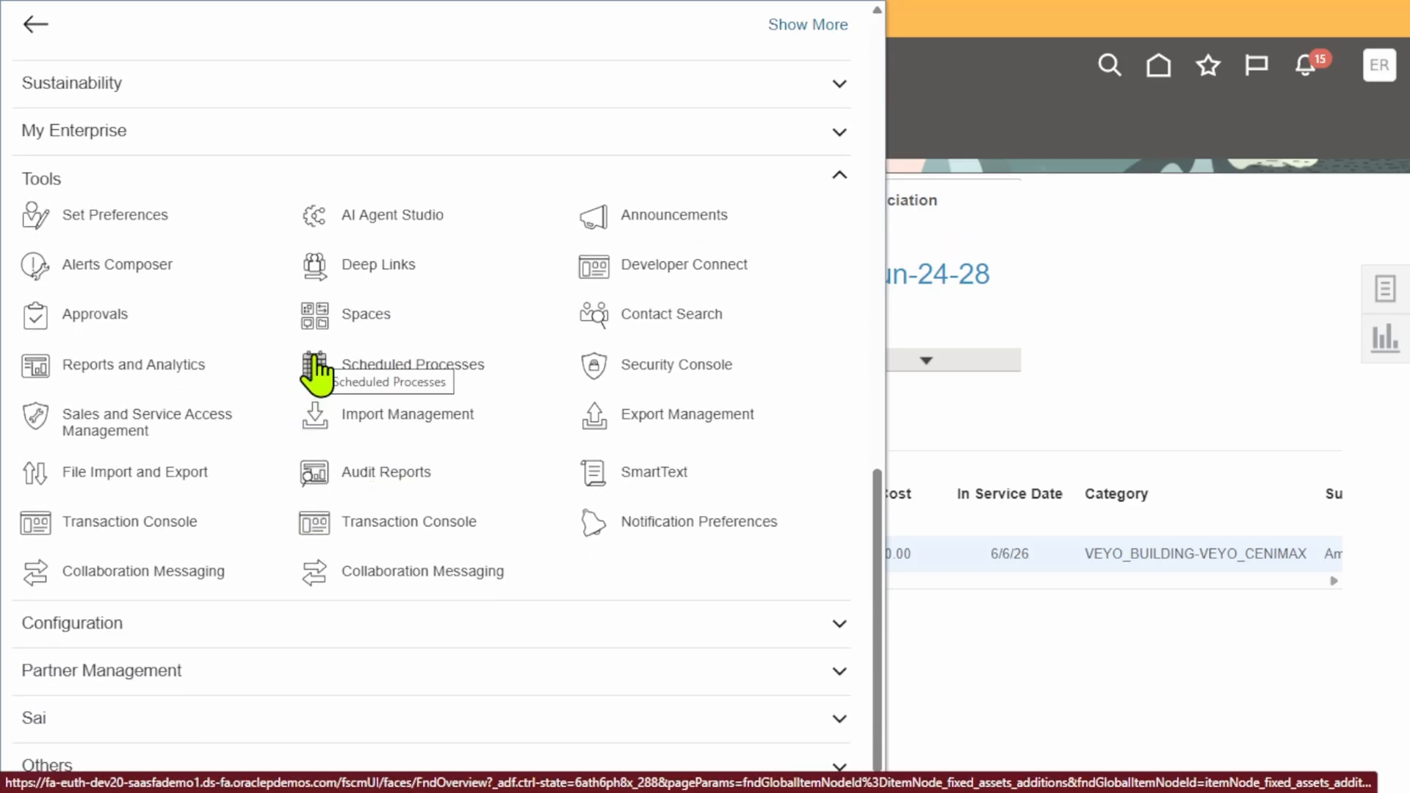
left_click(316, 359)
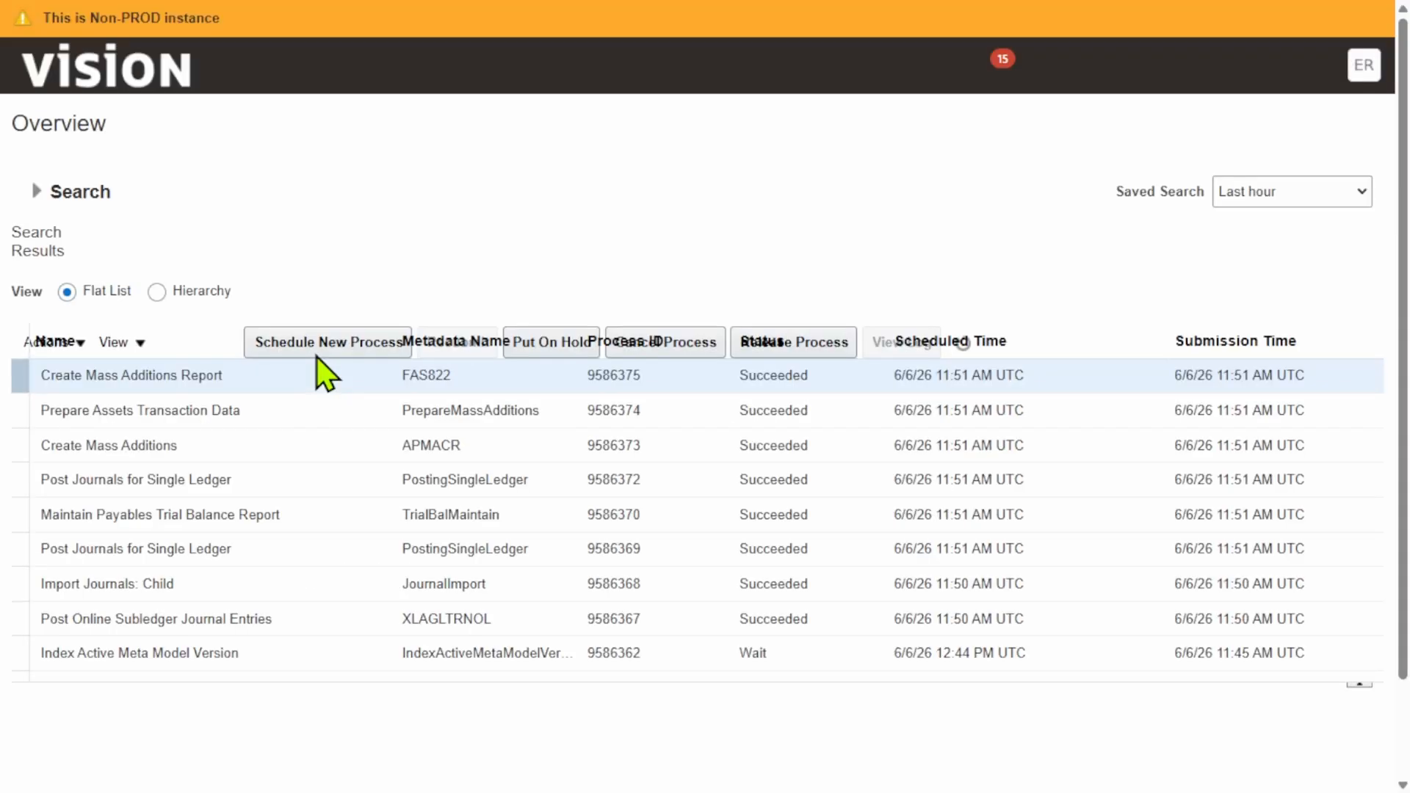
left_click(879, 346)
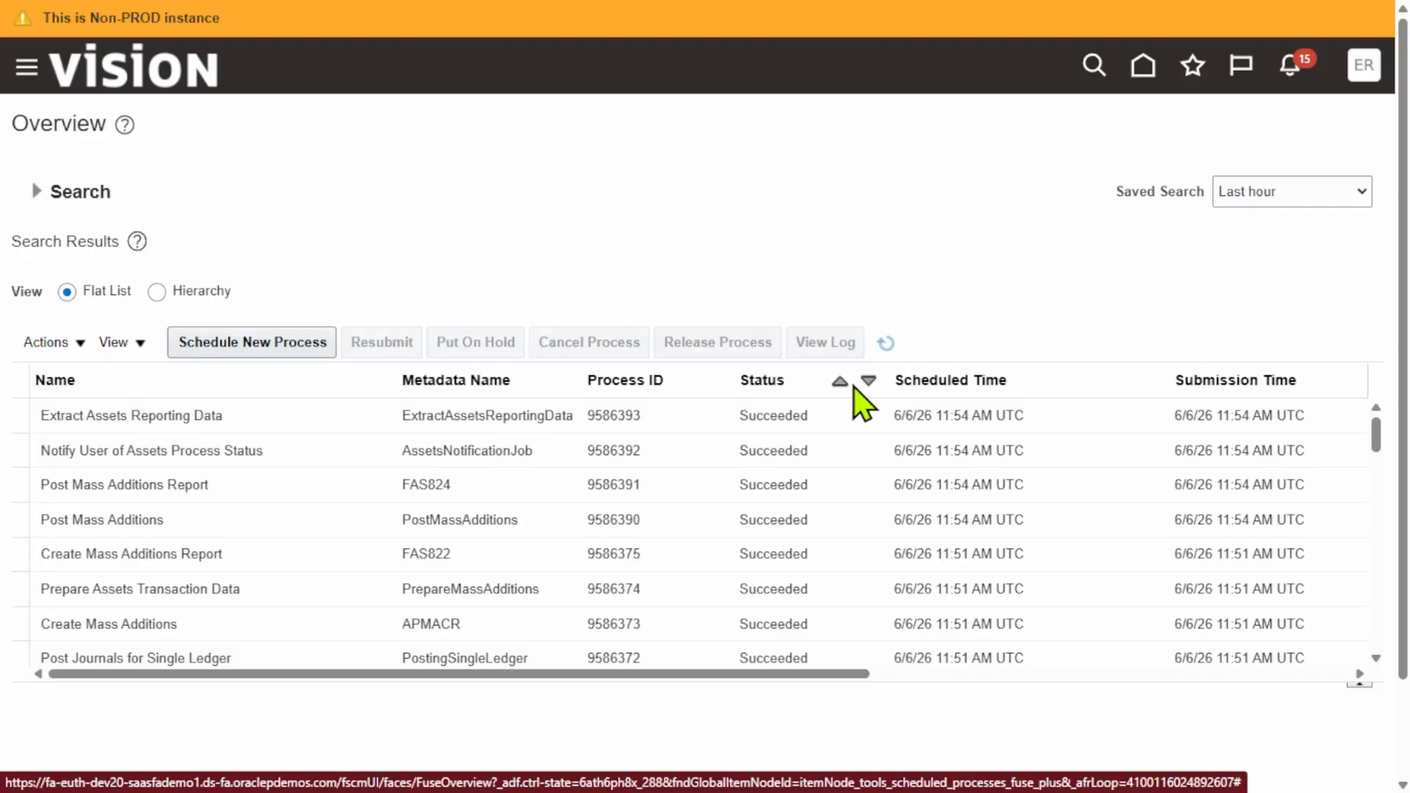
- Select the Post Mass Additions Report process and examine its PDF output for the asset number, description and cost of Split Assets
left_click(163, 481)
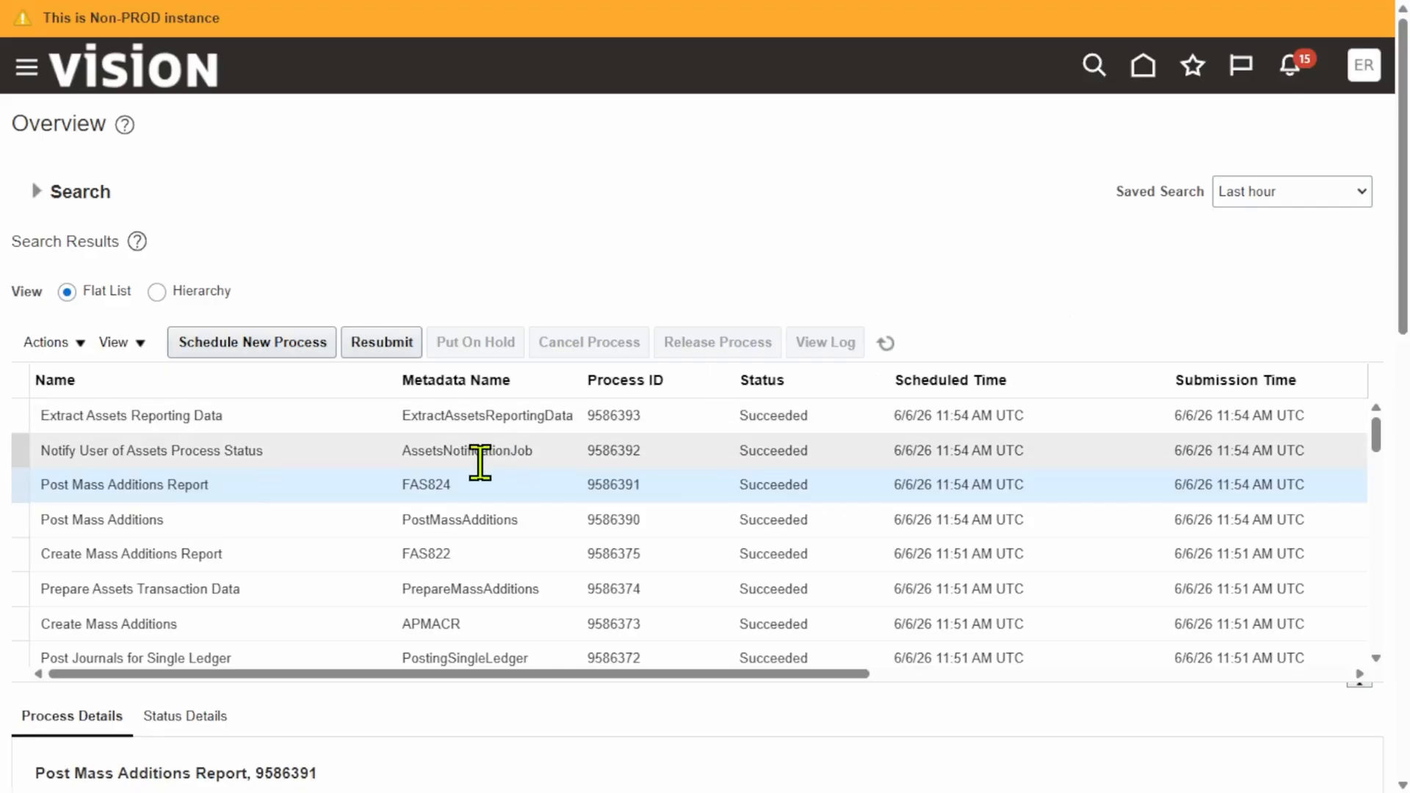
left_click_drag(1404, 265, 812, 617)
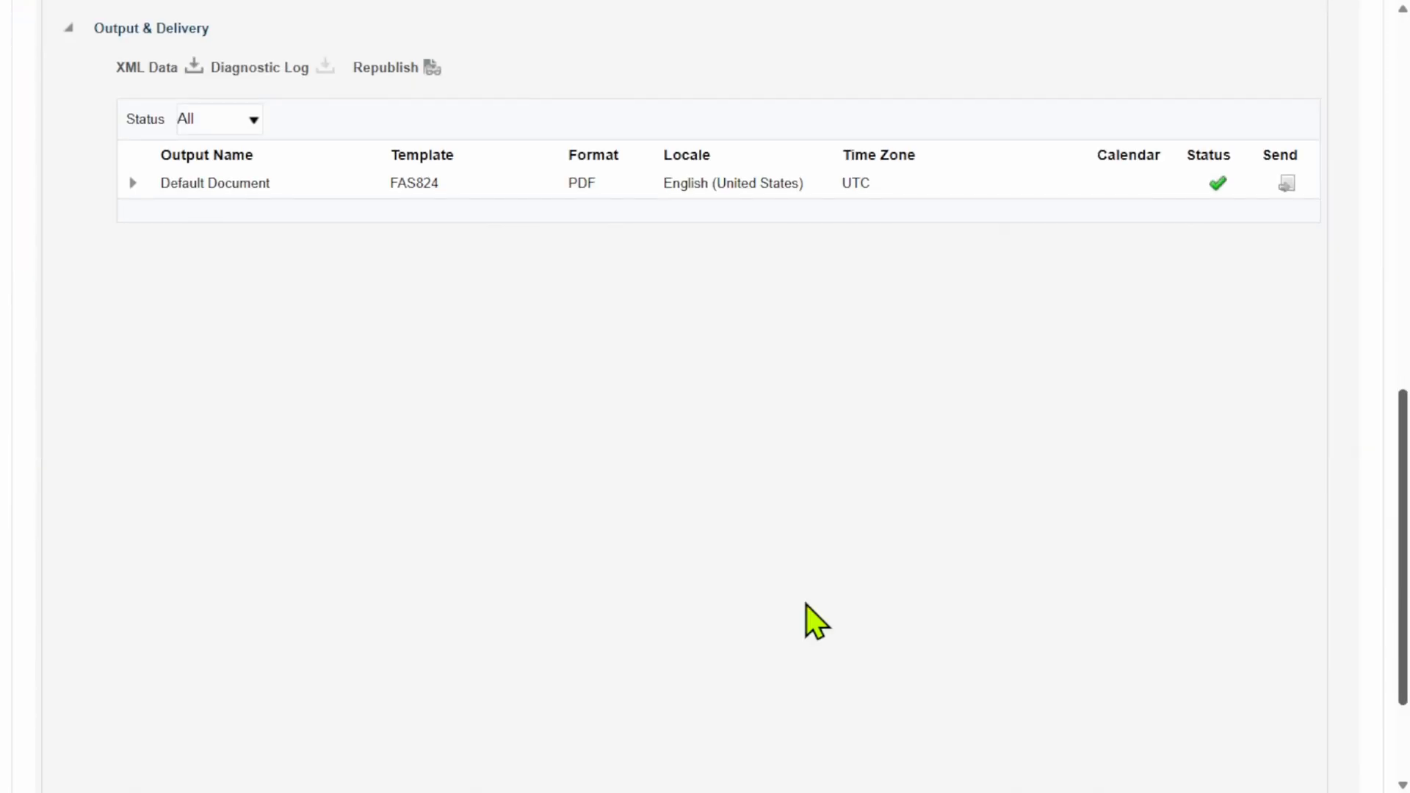
left_click(214, 185)
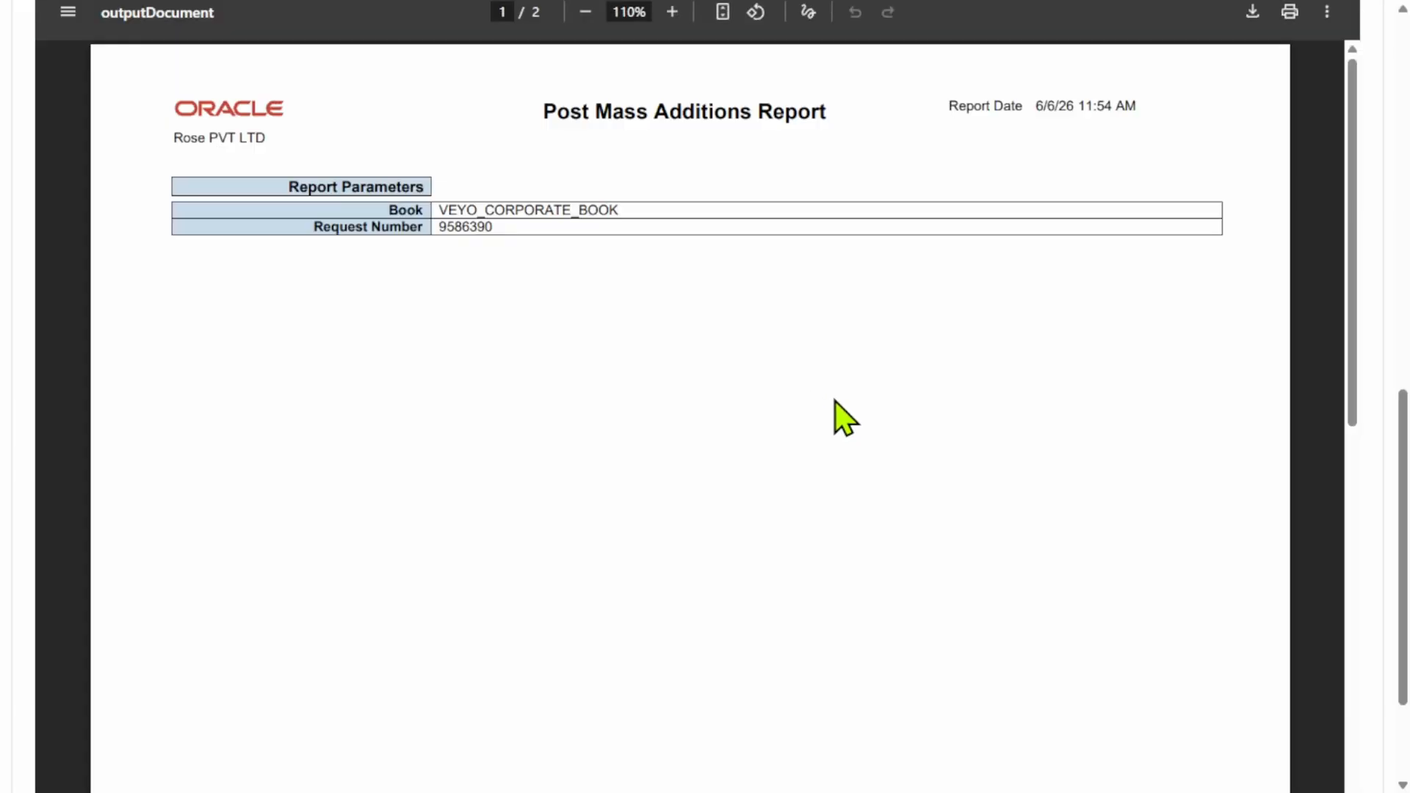
scroll(835, 401, "down", 15)
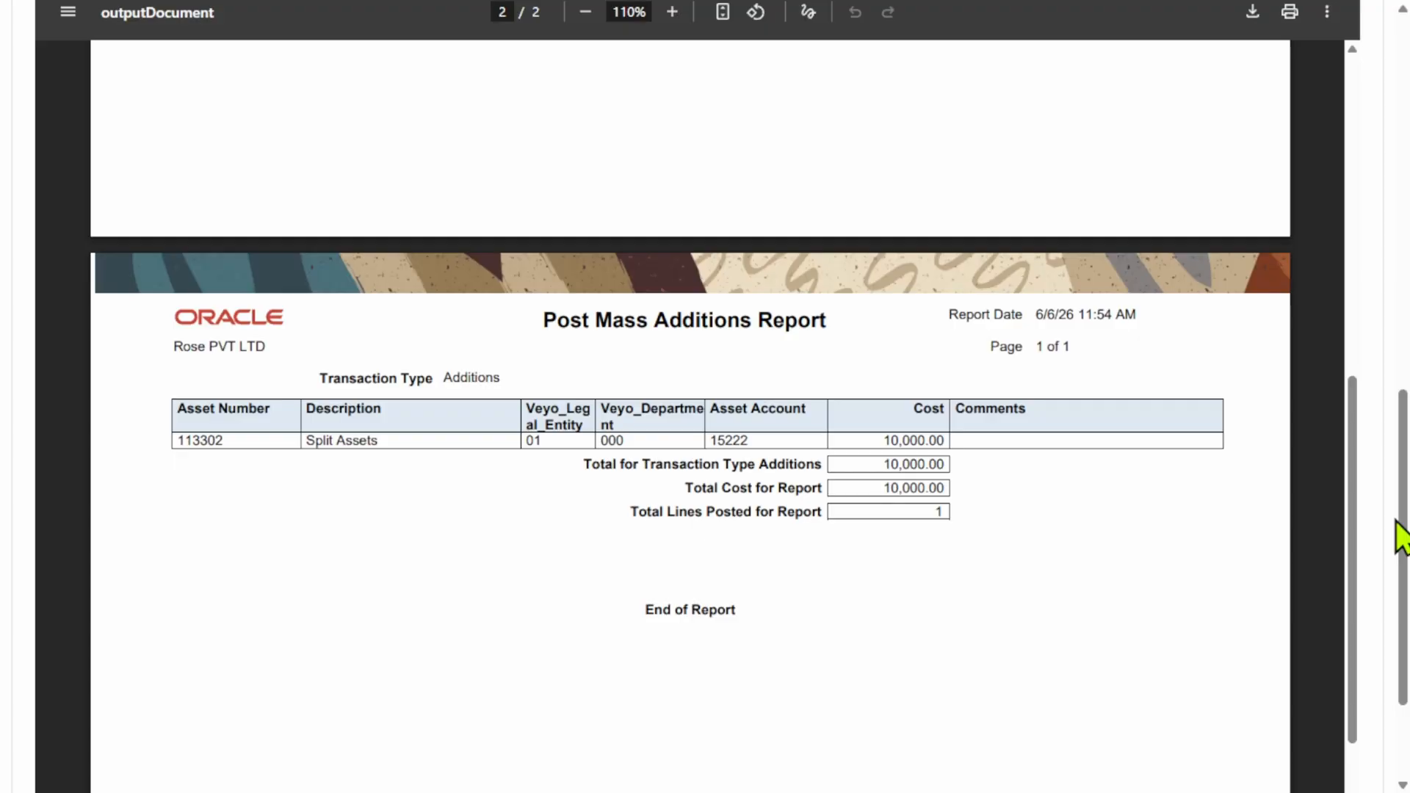
left_click_drag(1406, 533, 1373, 5)
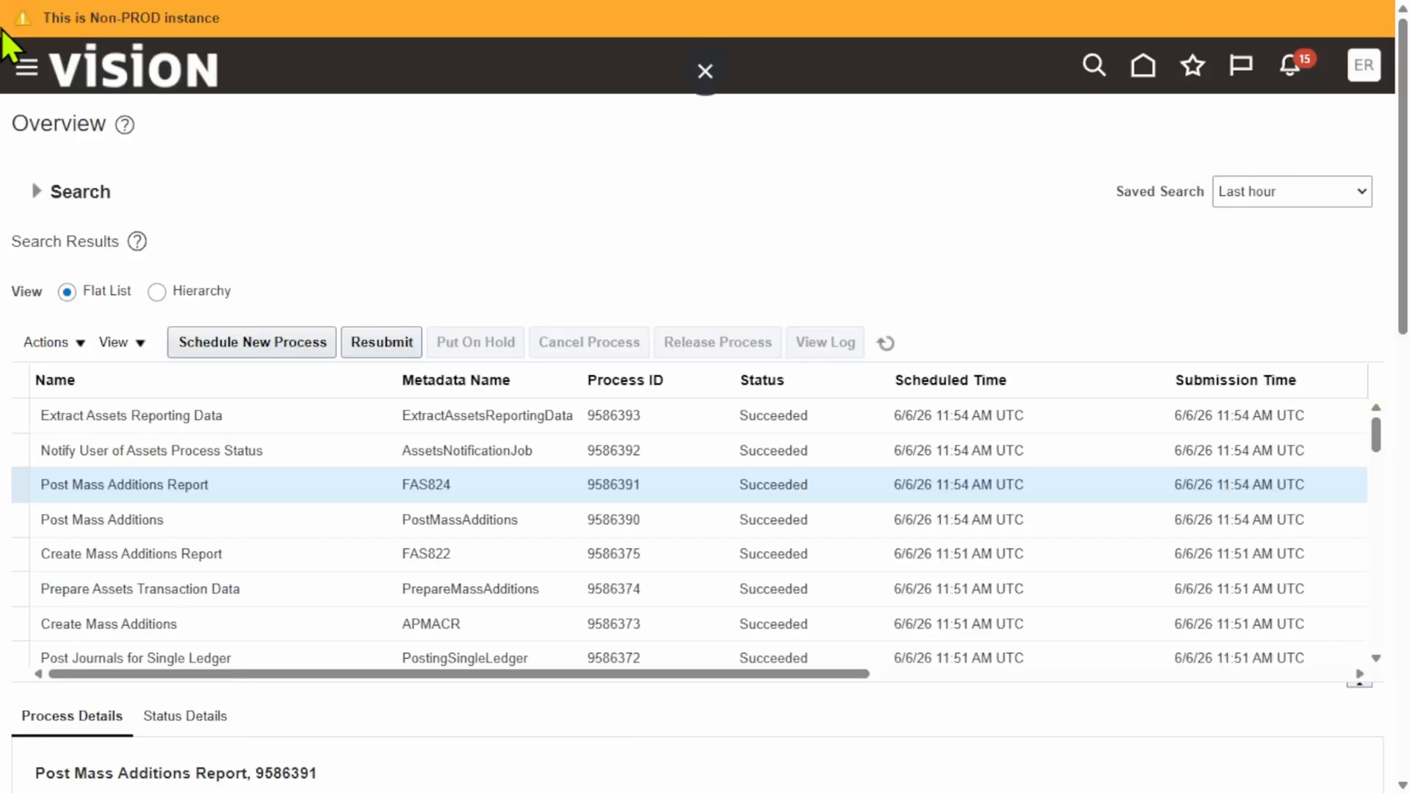
- Return to the home page and open the Assets work area of Fixed Assets
left_click(23, 72)
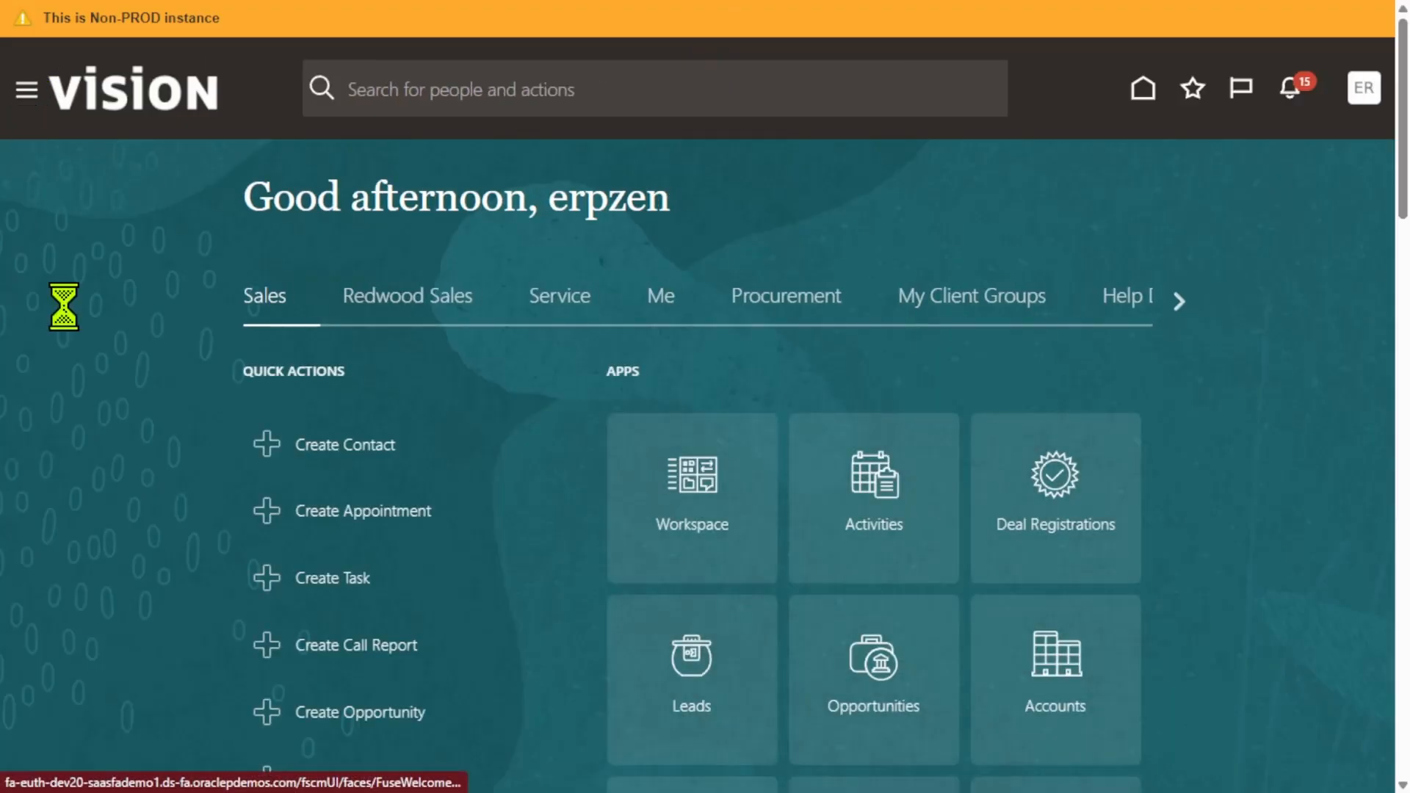
scroll(180, 438, "down", 6)
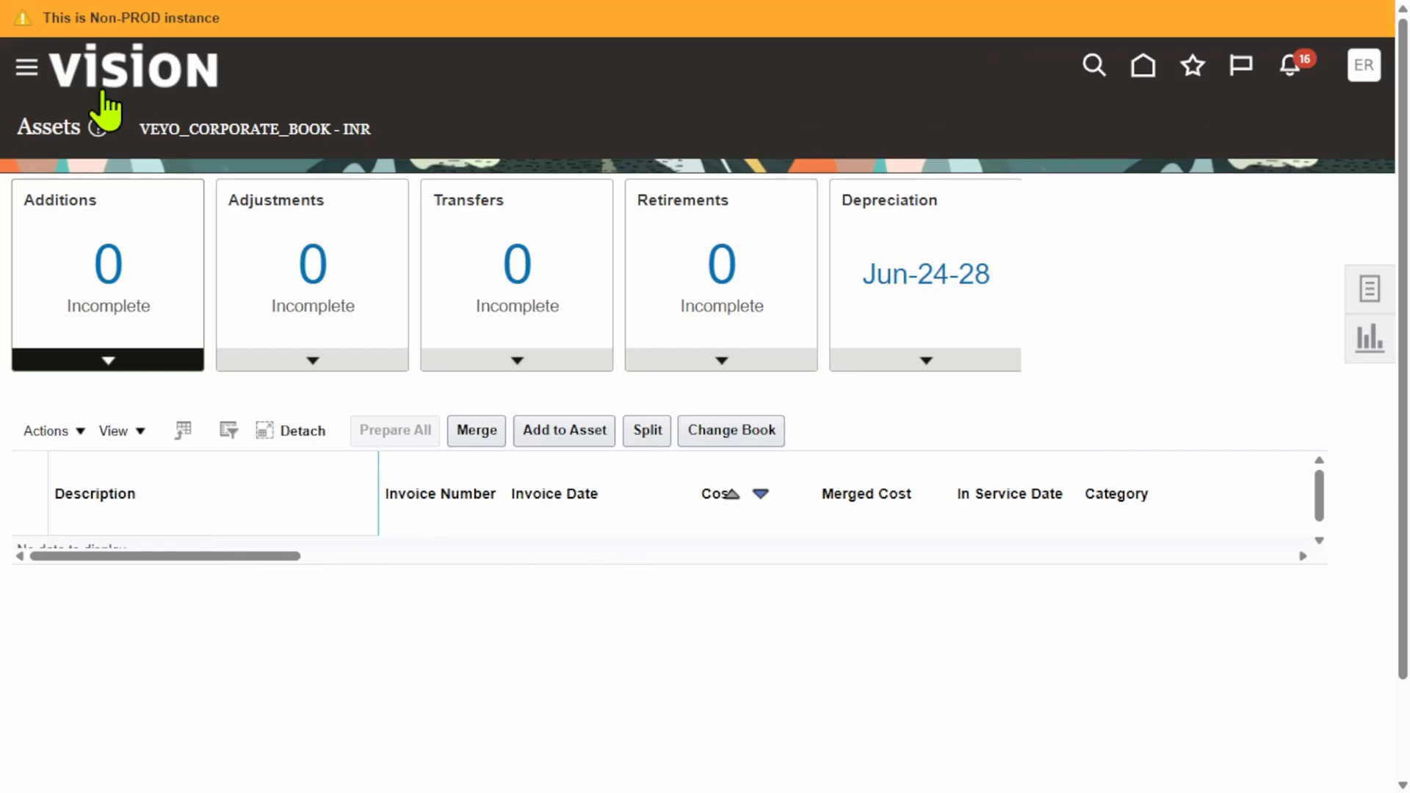
- Return to the home page, open the Invoices work area of Payables and start creating a new invoice
left_click(131, 70)
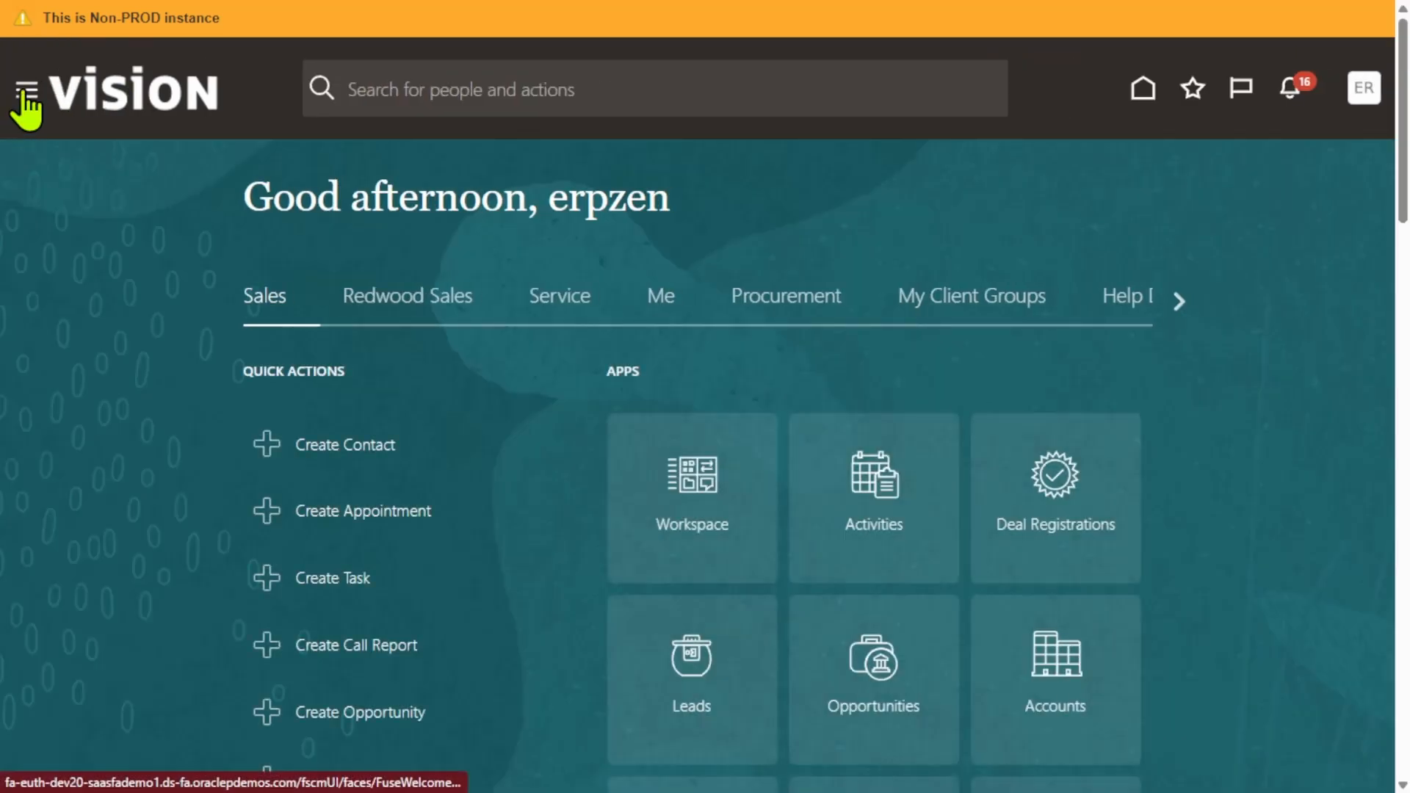
left_click(26, 106)
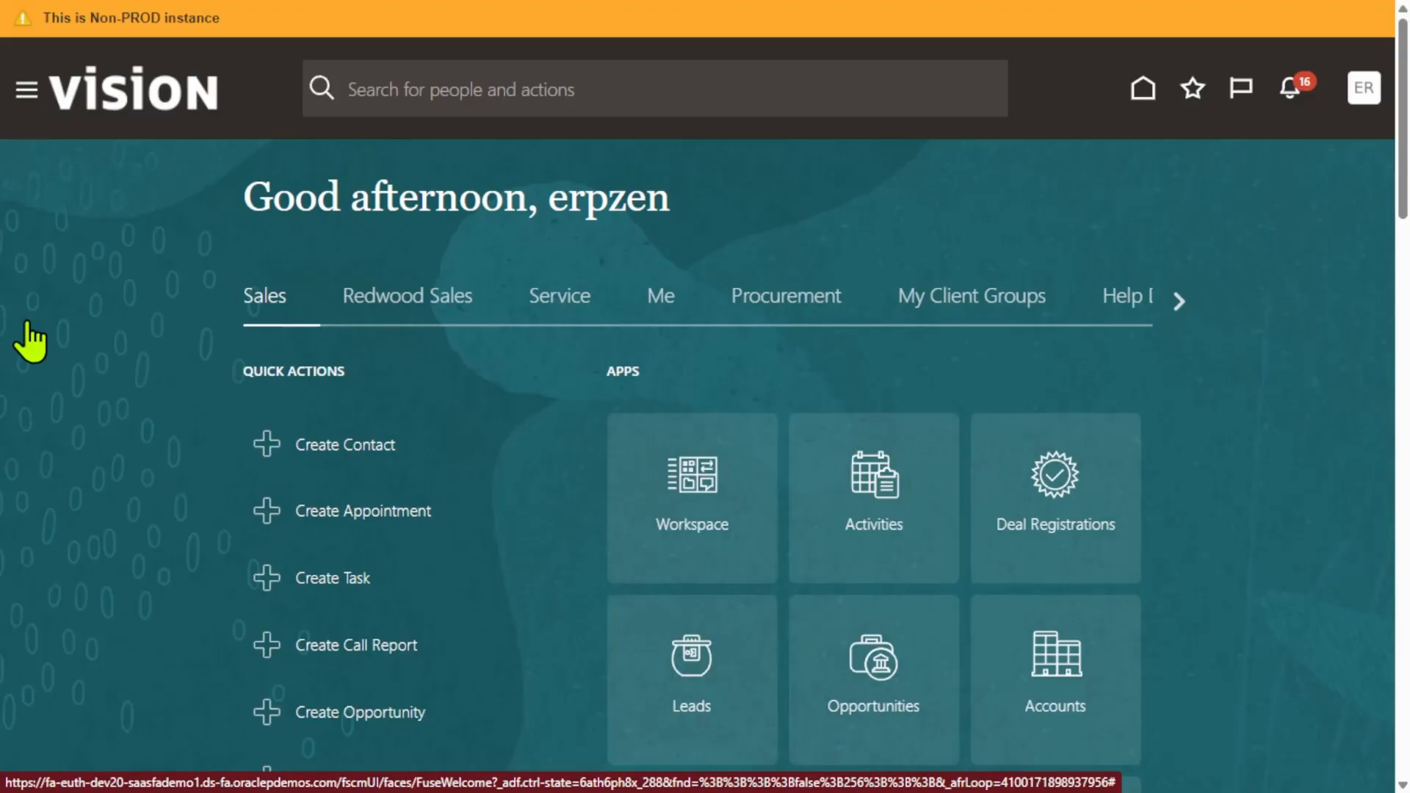
scroll(275, 529, "down", 7)
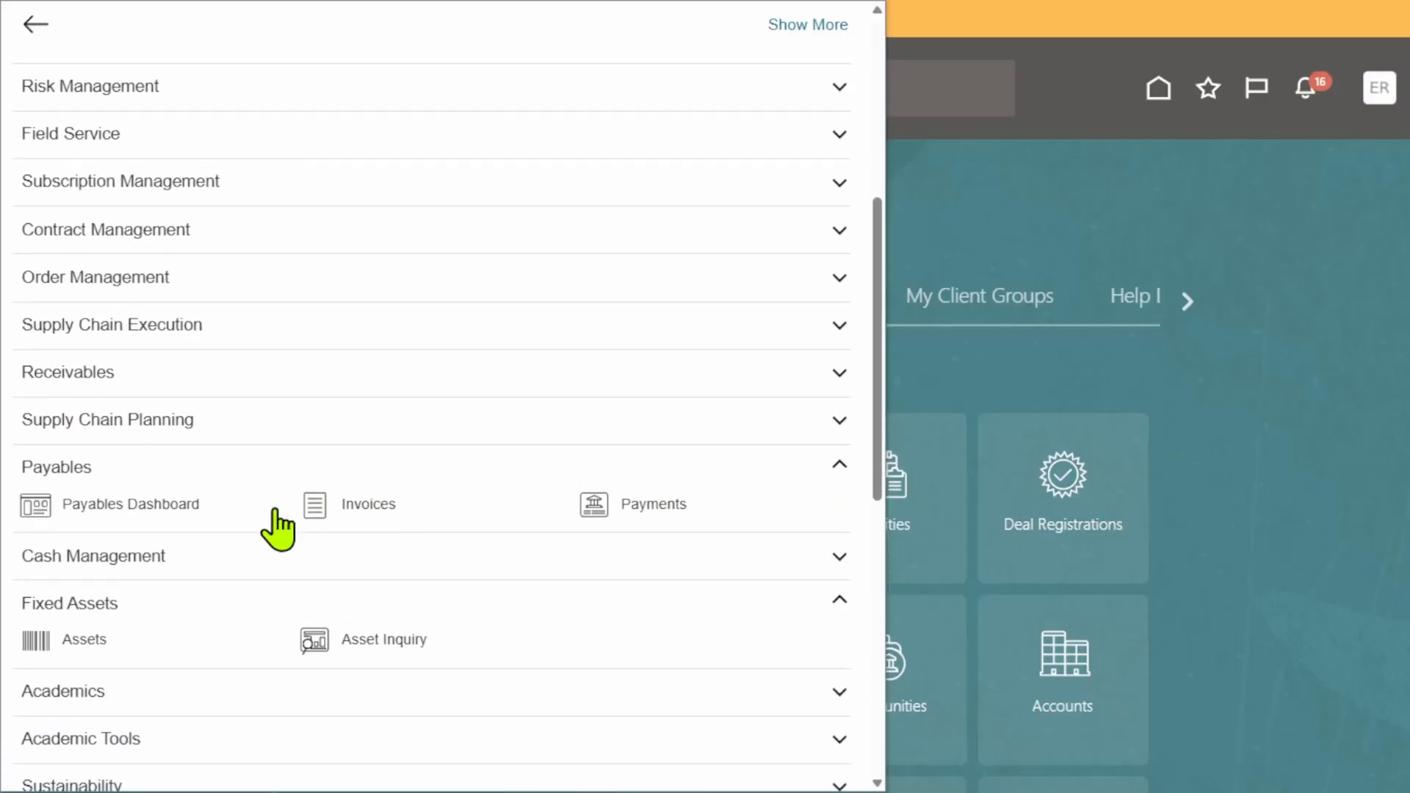
left_click(316, 454)
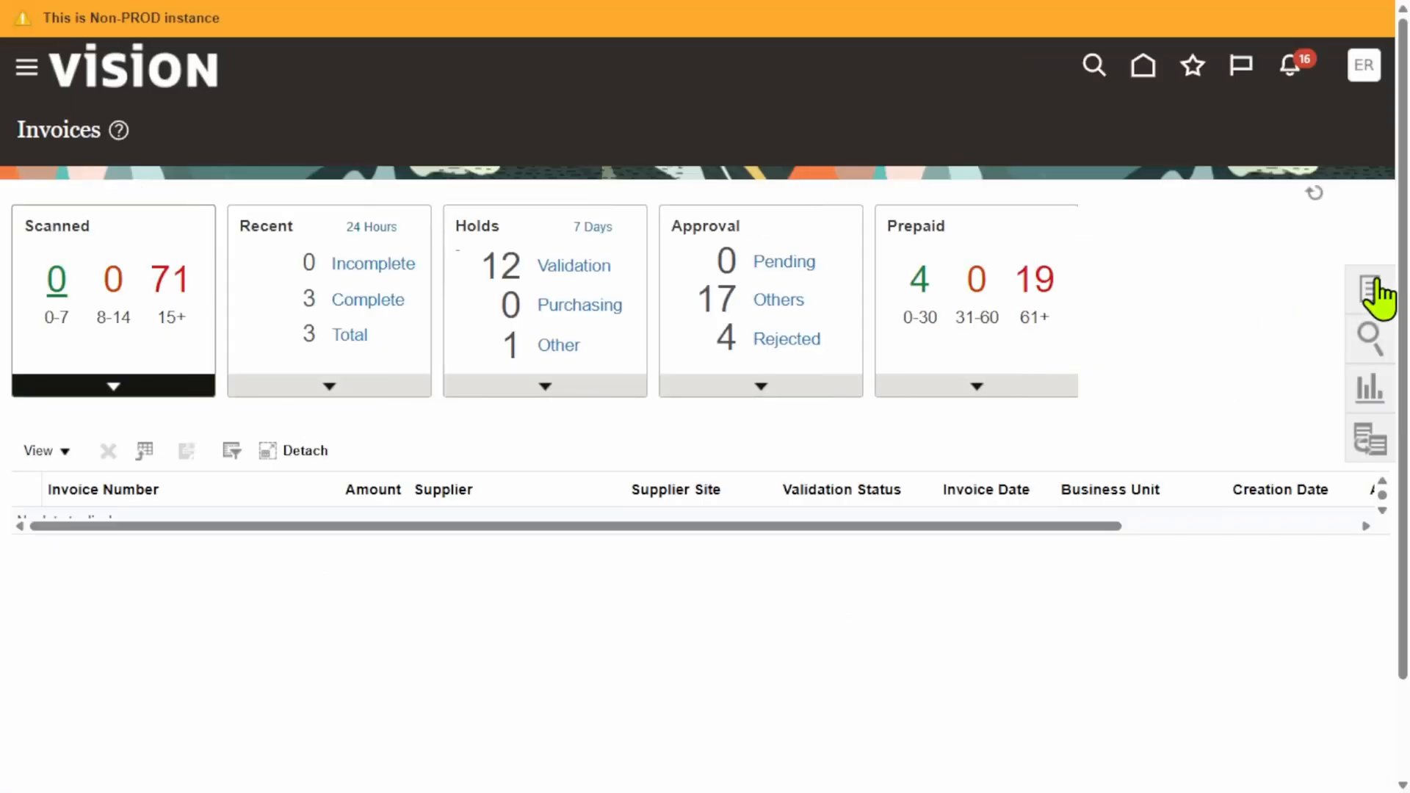
left_click(1373, 286)
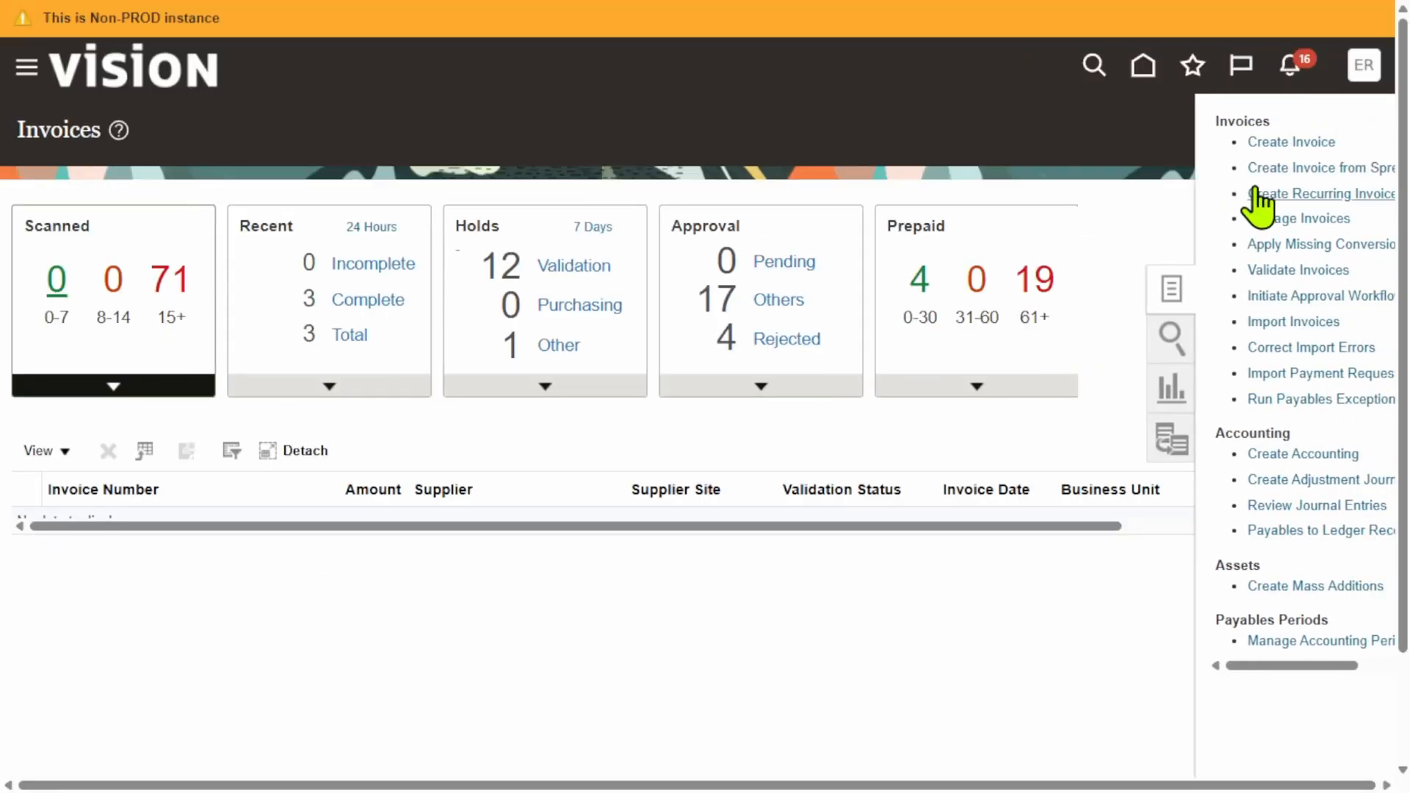
left_click(1270, 143)
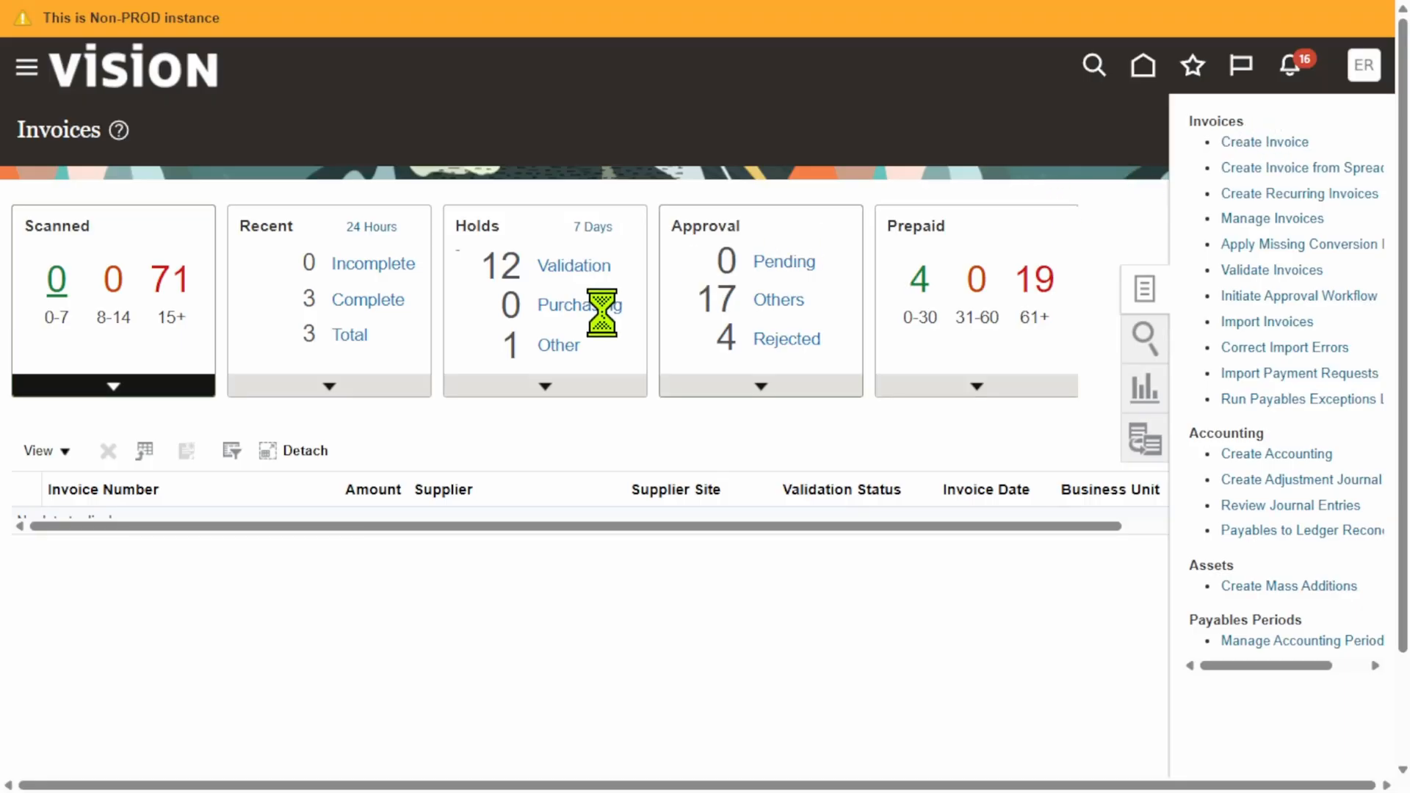
- Set the invoice's business unit to Veyo DIGITAL PVT LTD and its supplier to Amazon
left_click(425, 312)
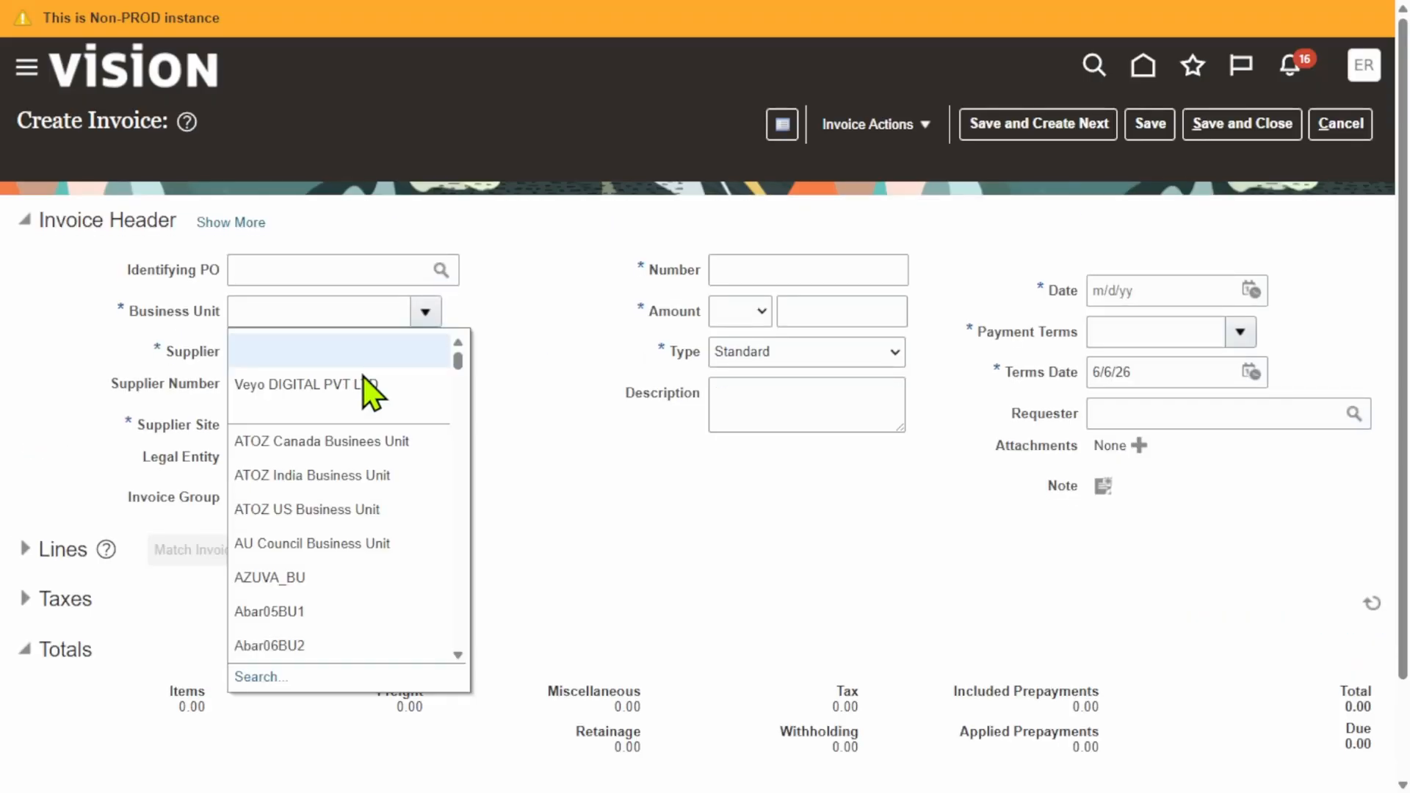
left_click(362, 381)
left_click(415, 353)
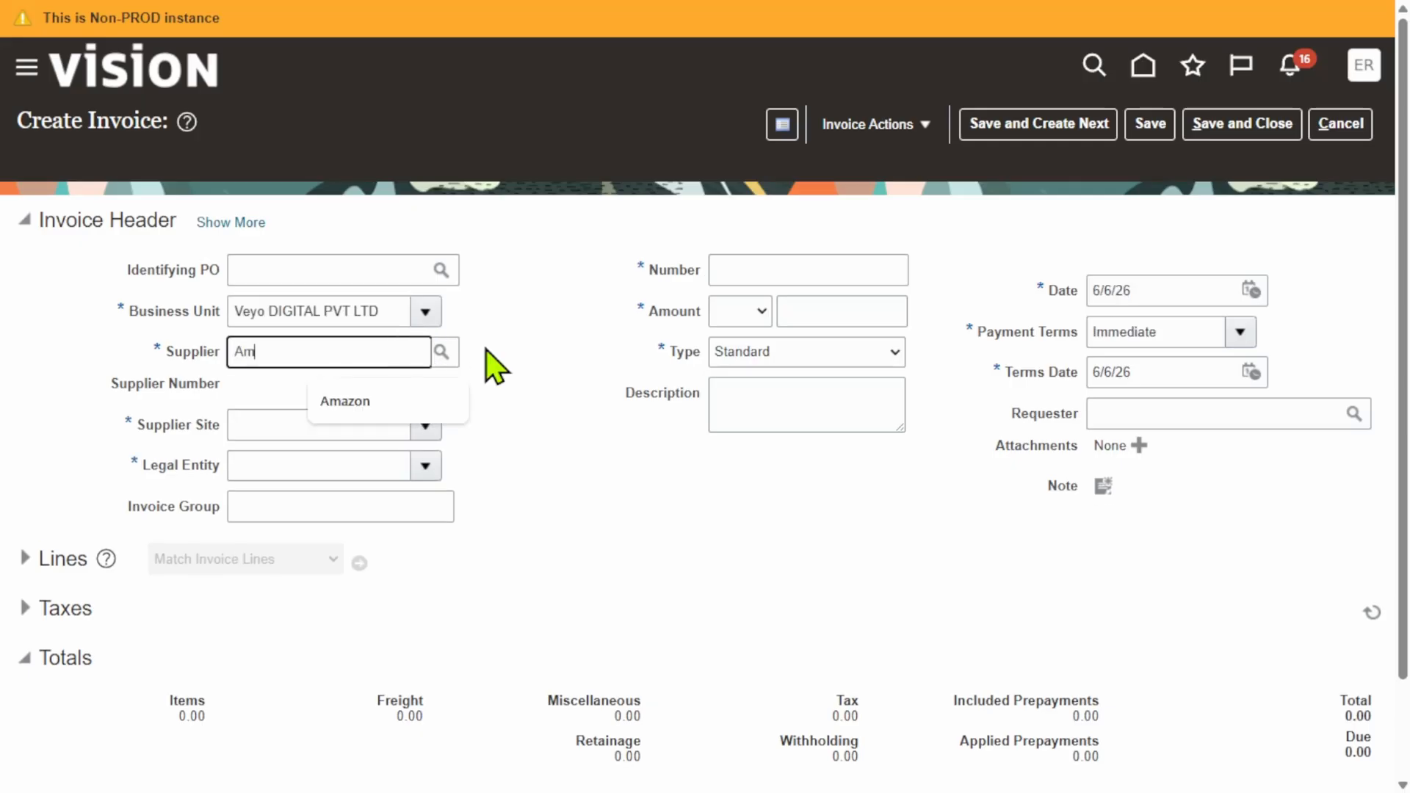
type("Amazon")
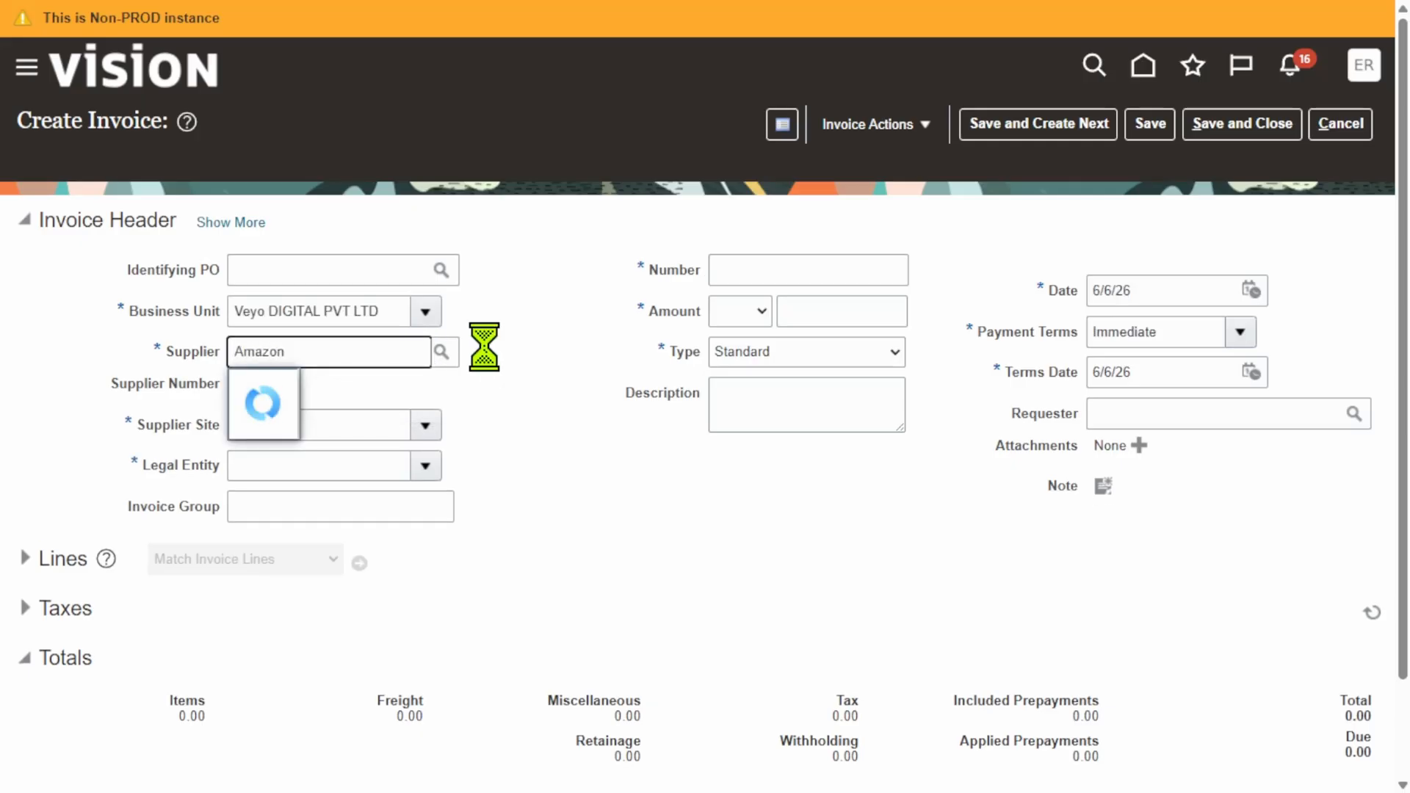
left_click(334, 388)
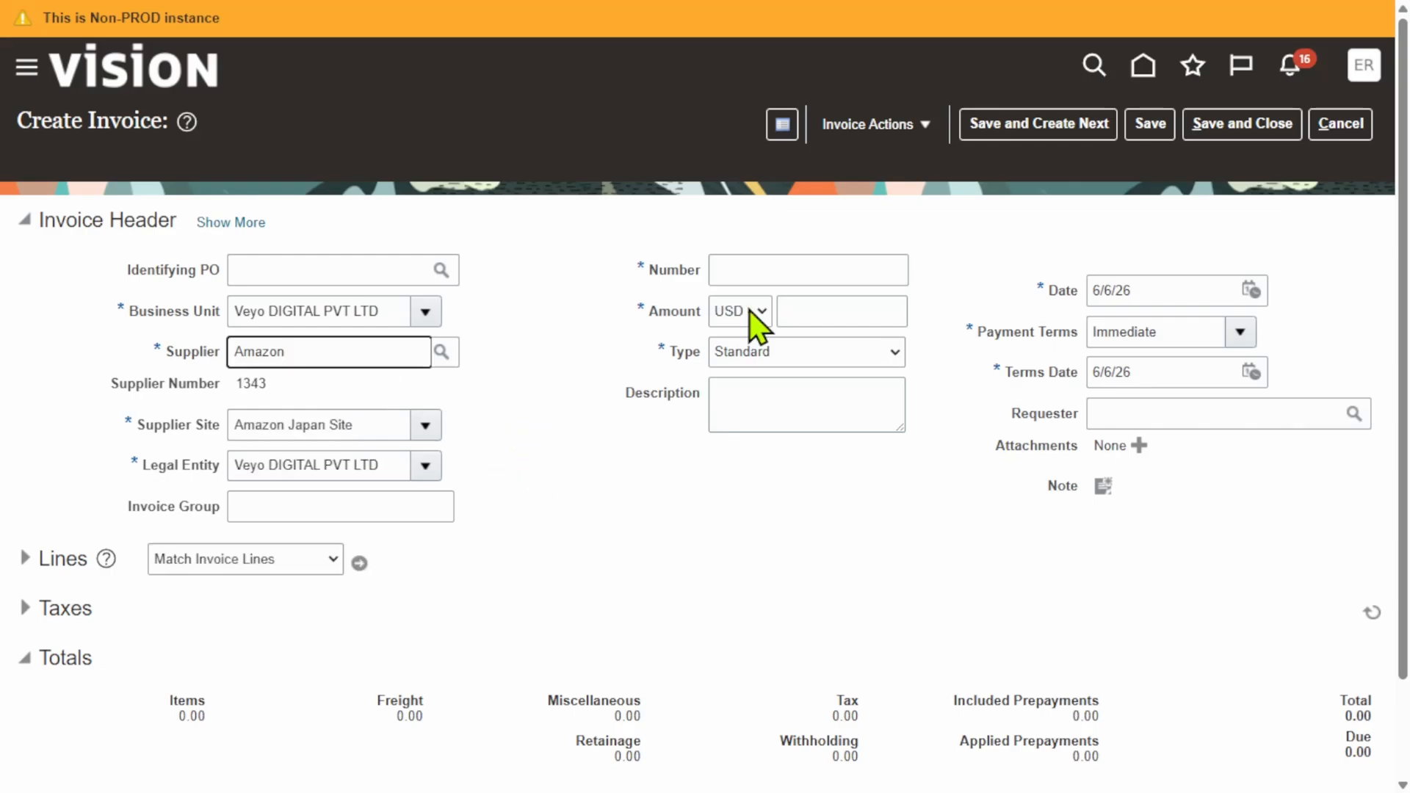
- Enter Split as the invoice number and set the invoice amount to 10,000 in INR - Indian Rupee
left_click(782, 273)
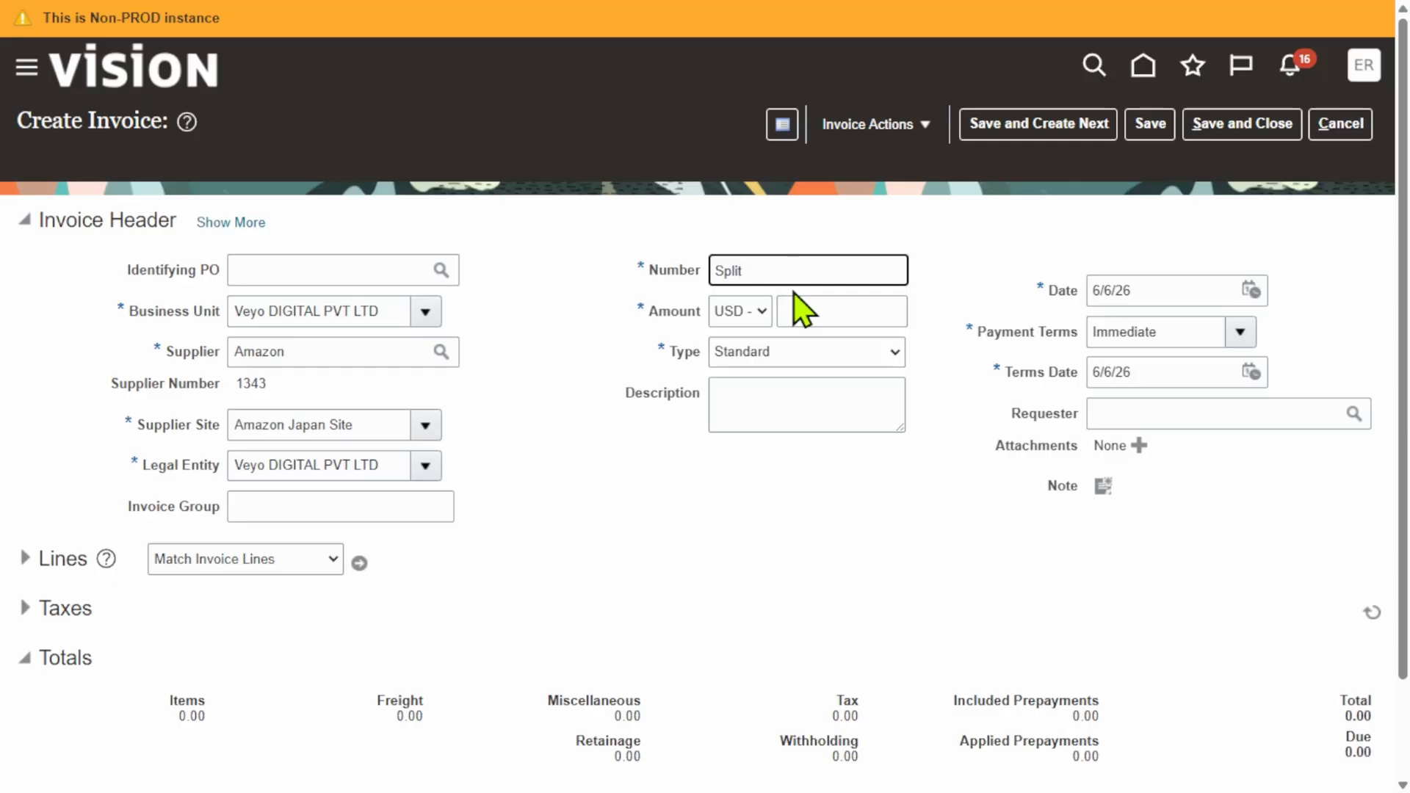
left_click(857, 312)
type("10000")
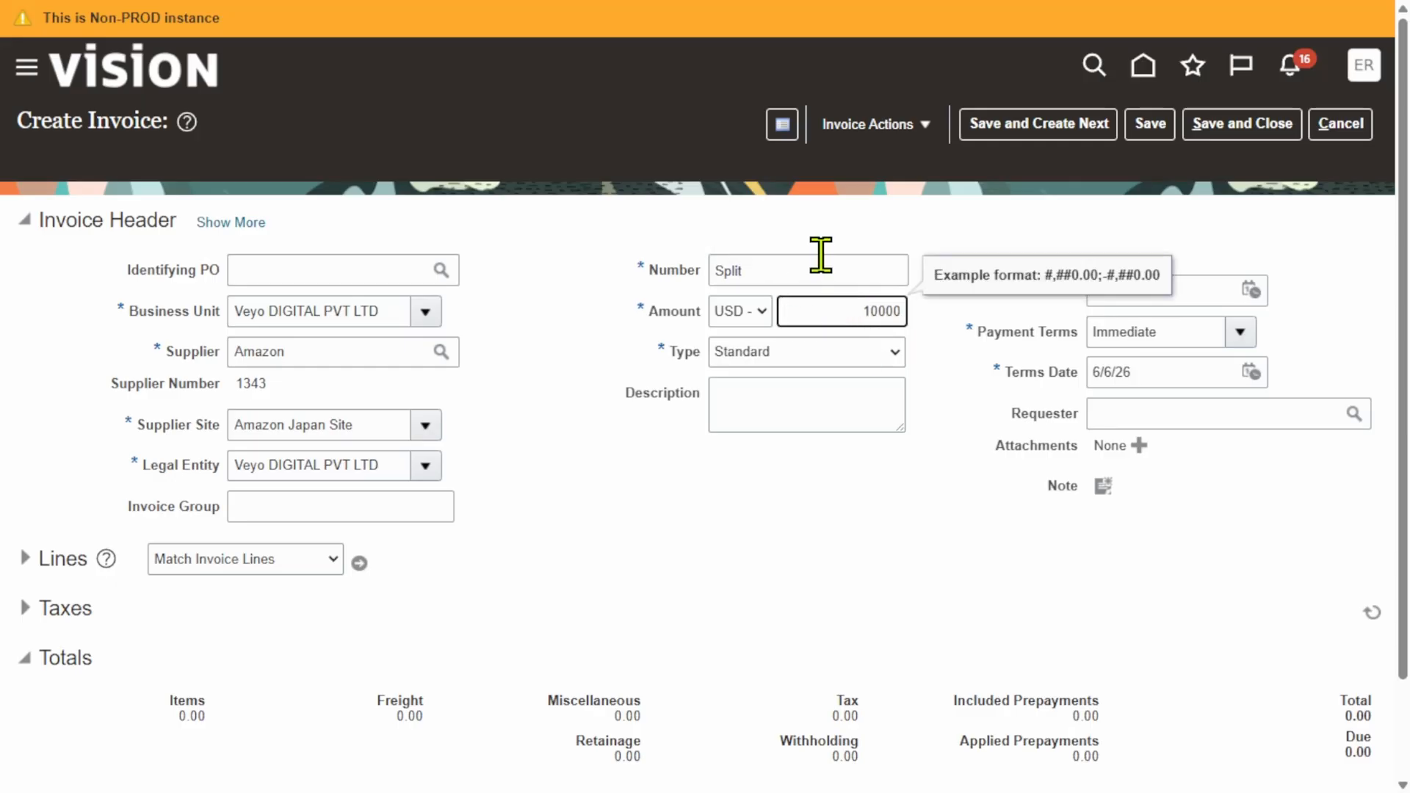
left_click(745, 311)
type("INR")
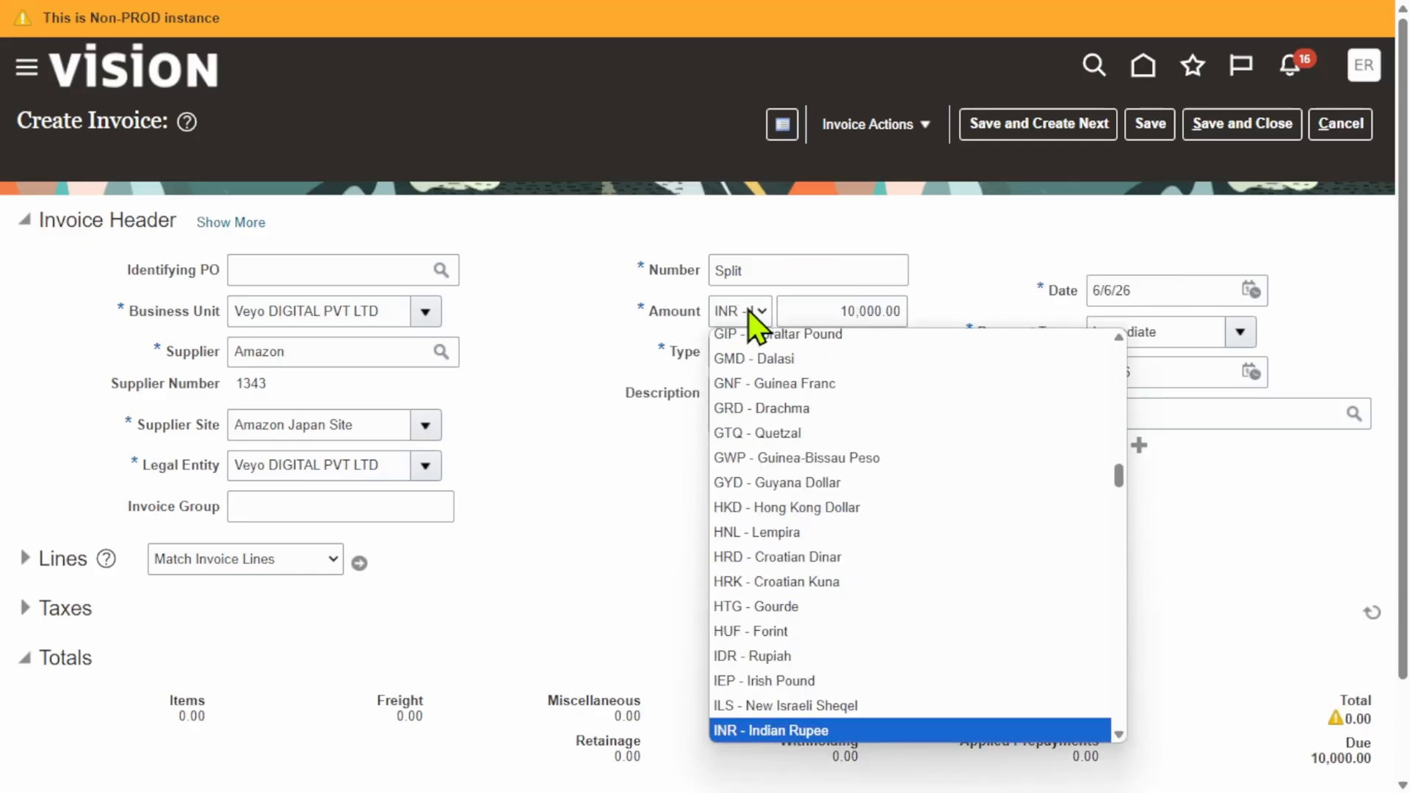
key("Return")
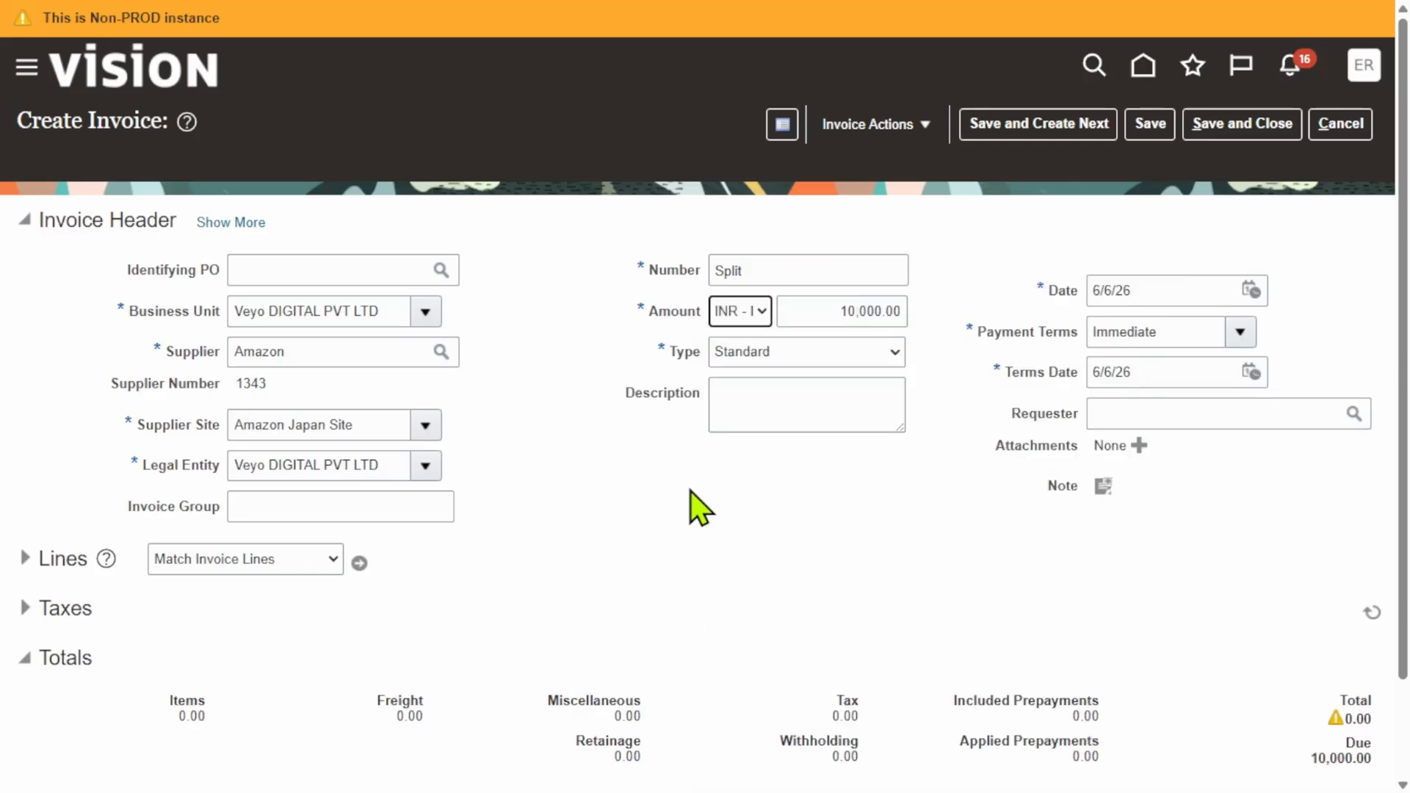
- Expand the invoice lines and enter an amount of 10,000 for item line 1
left_click(22, 552)
scroll(519, 551, "down", 5)
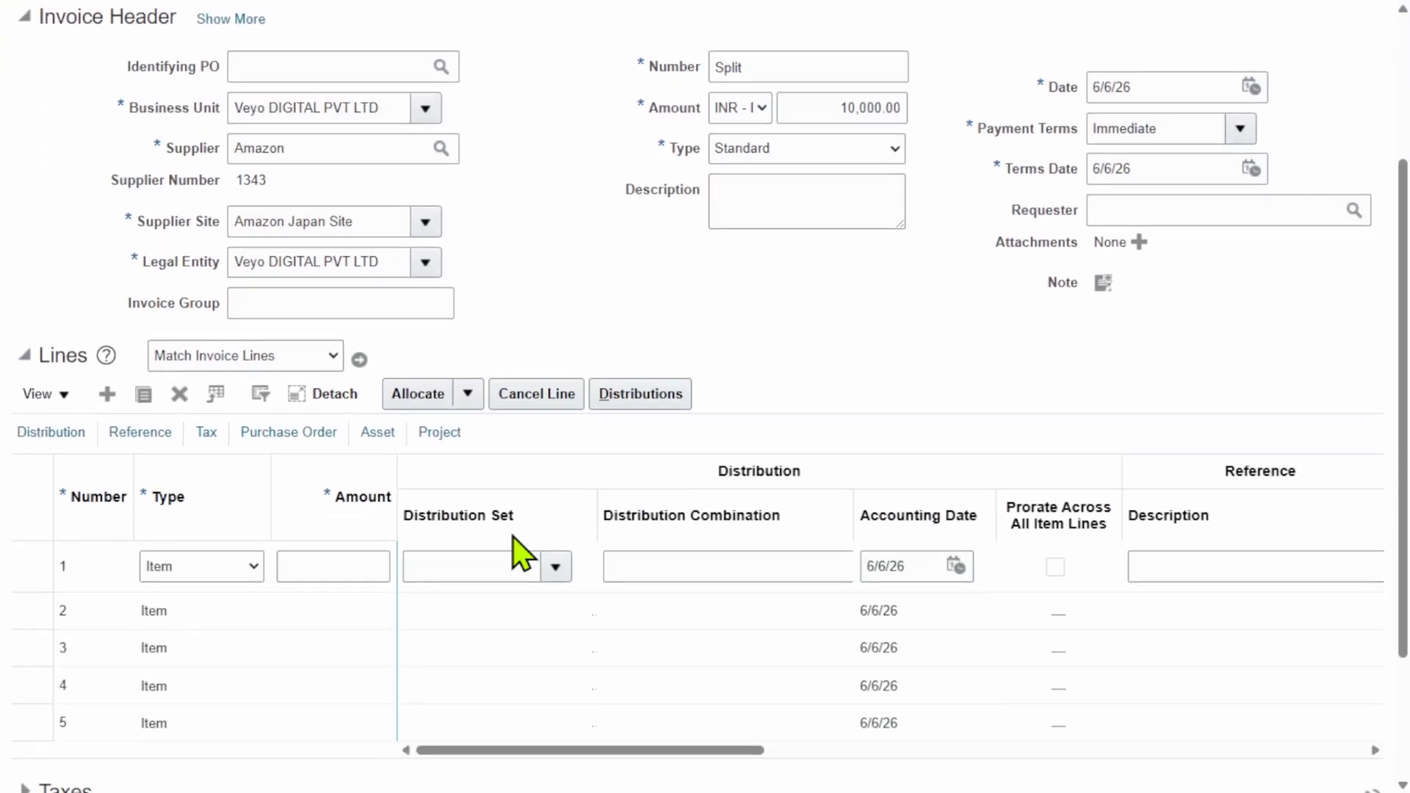
left_click(366, 463)
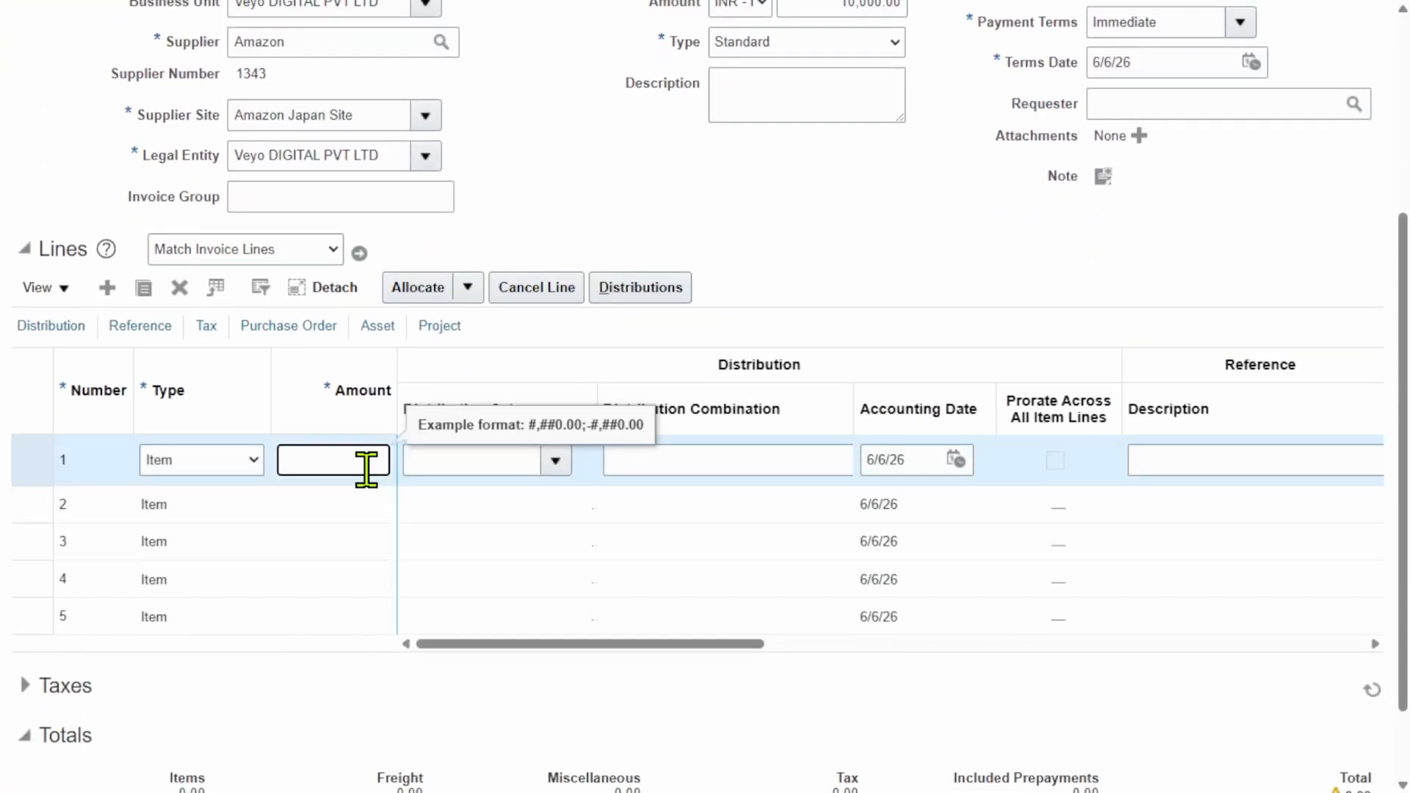
type("10000")
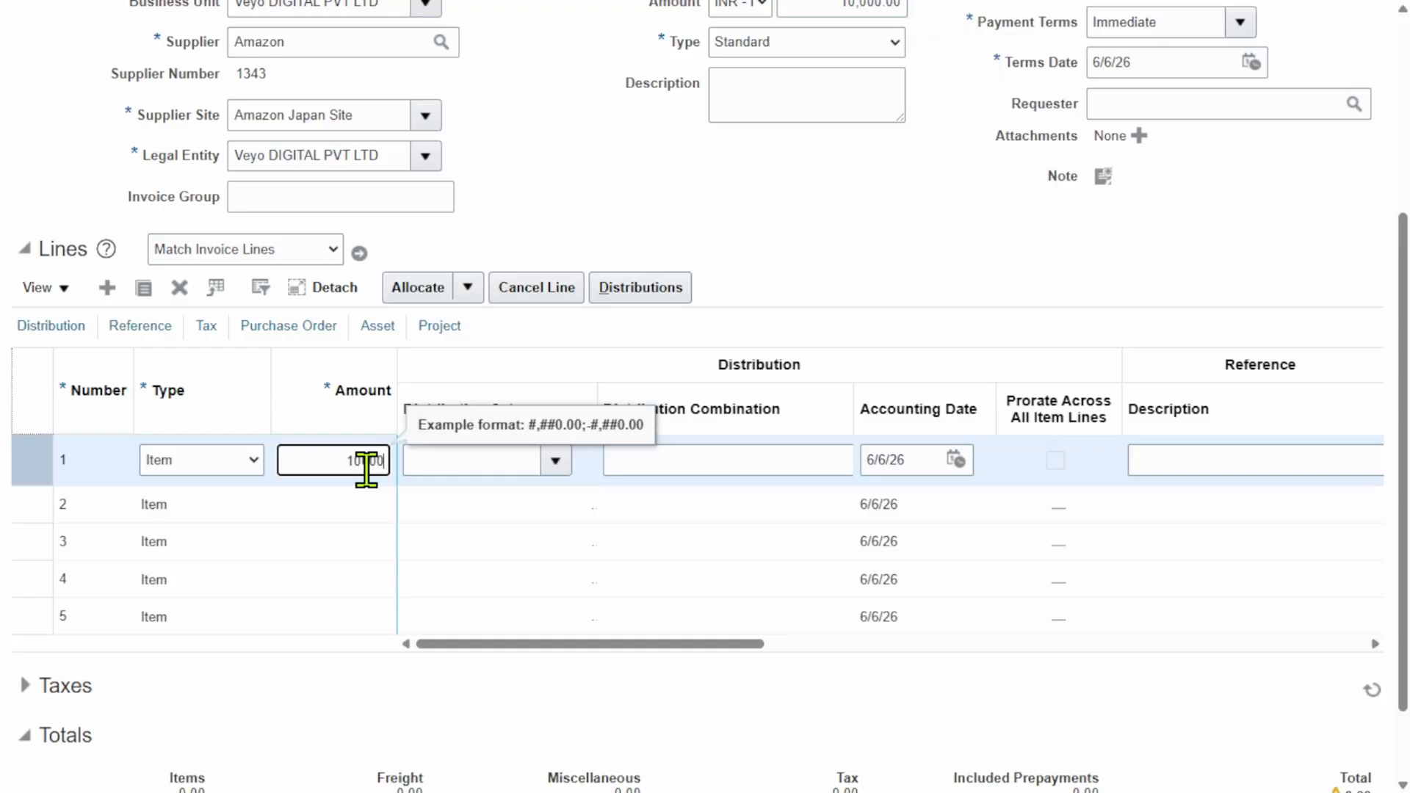
left_click(891, 296)
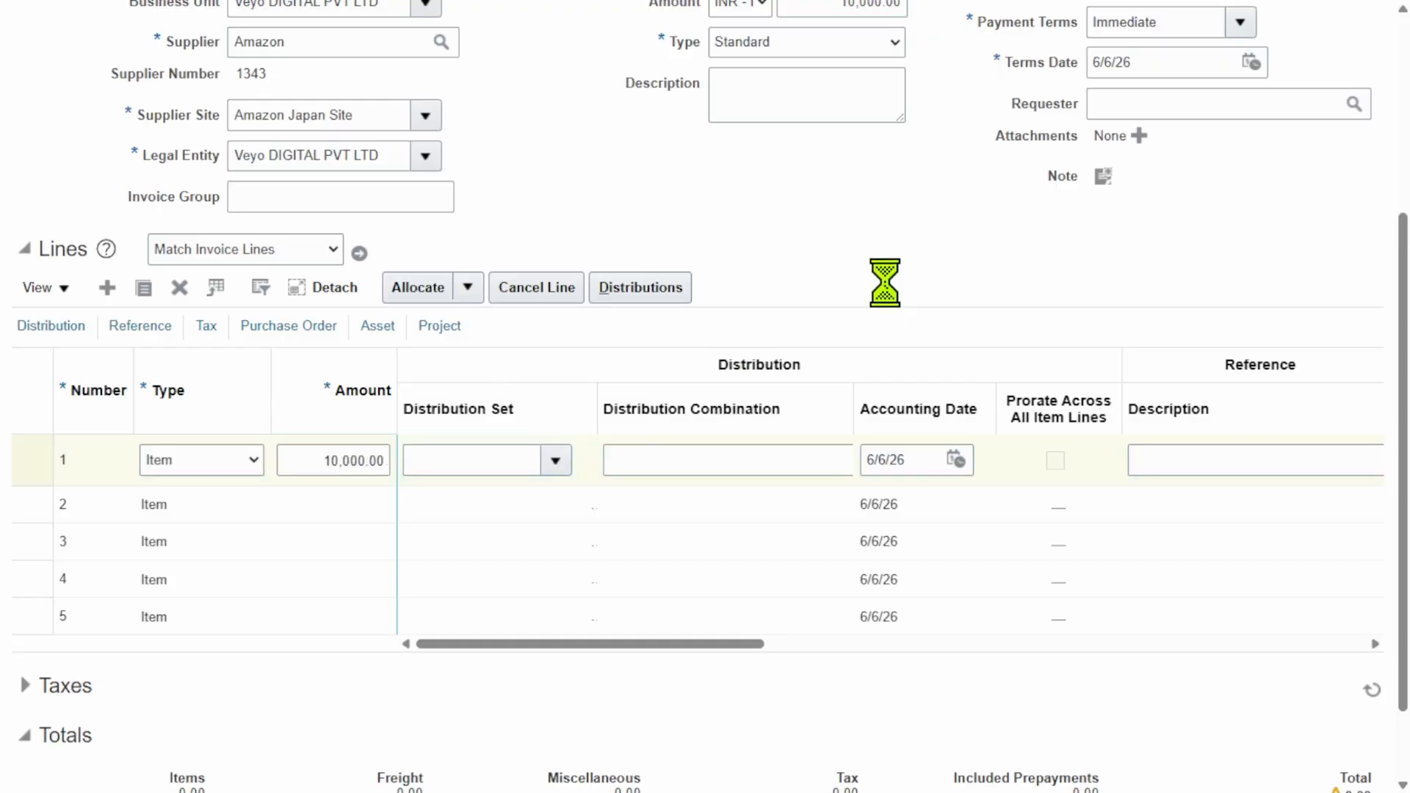
left_click_drag(853, 397, 918, 398)
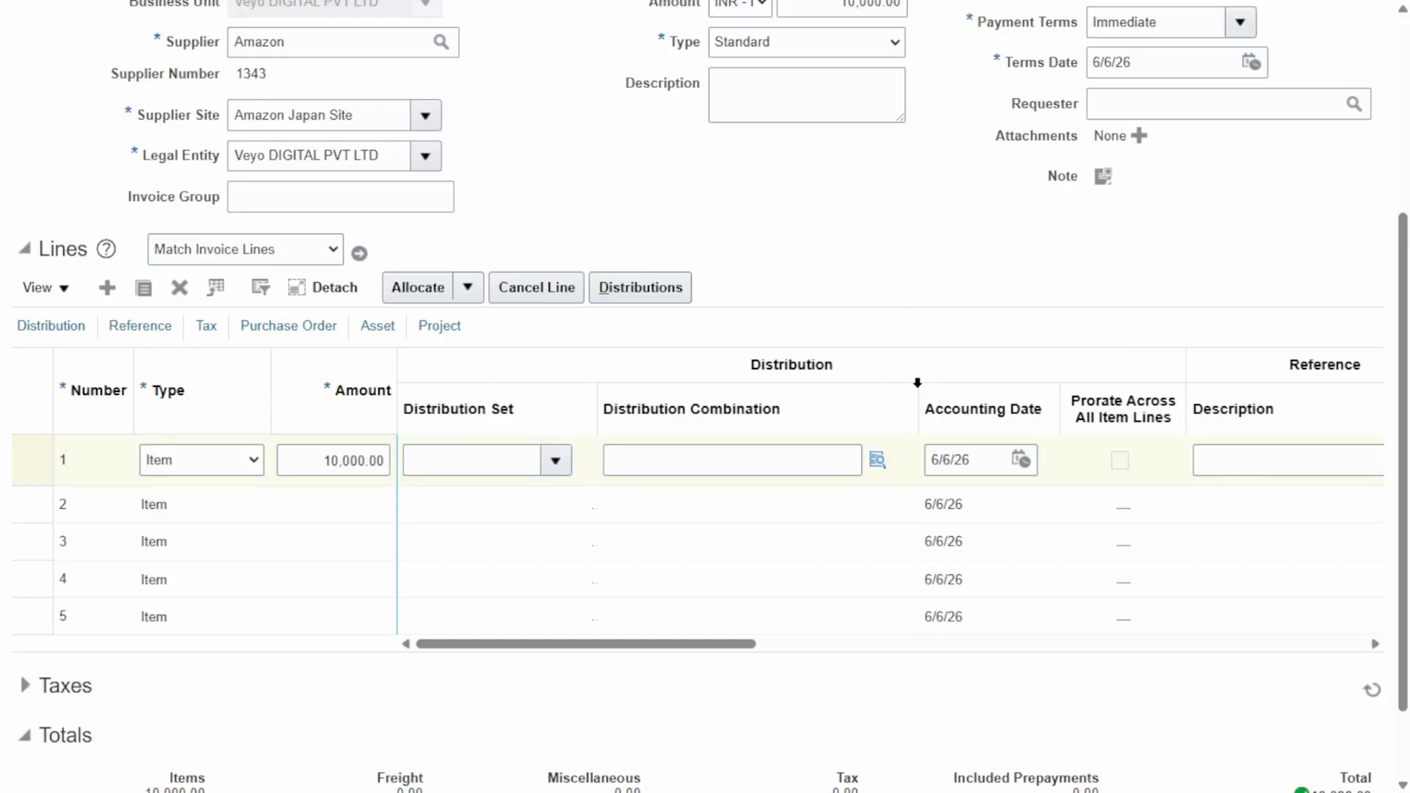
left_click(878, 461)
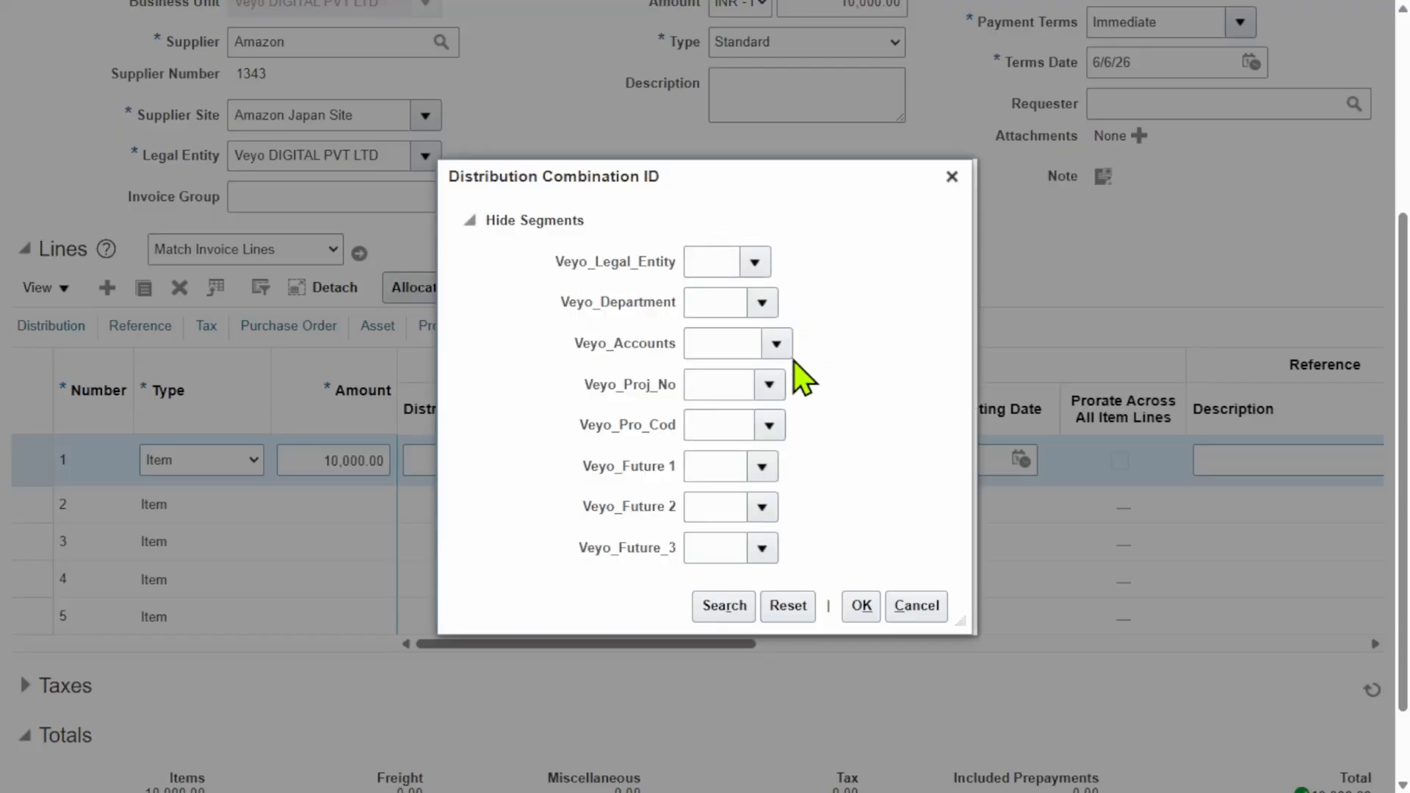
left_click(776, 344)
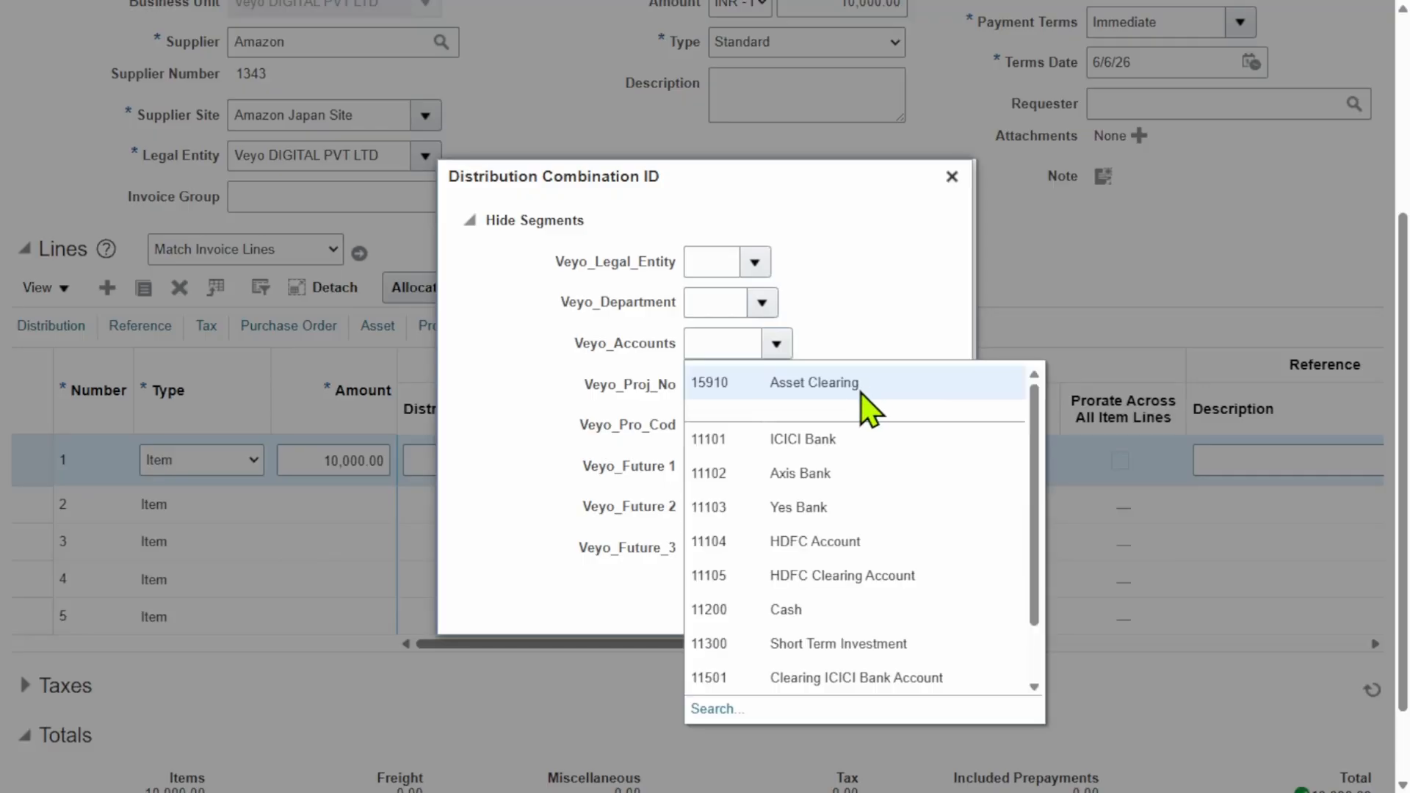
left_click(858, 383)
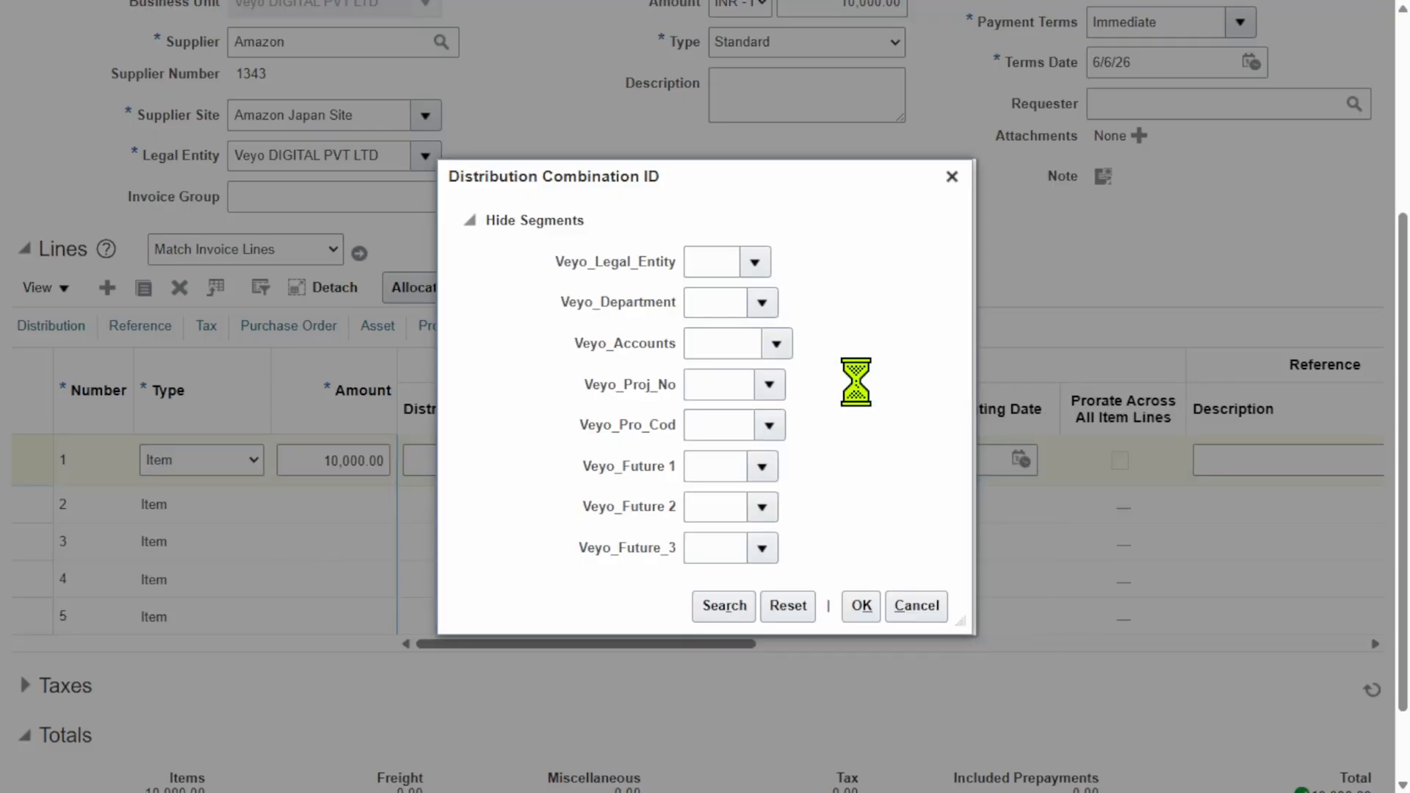
left_click(725, 606)
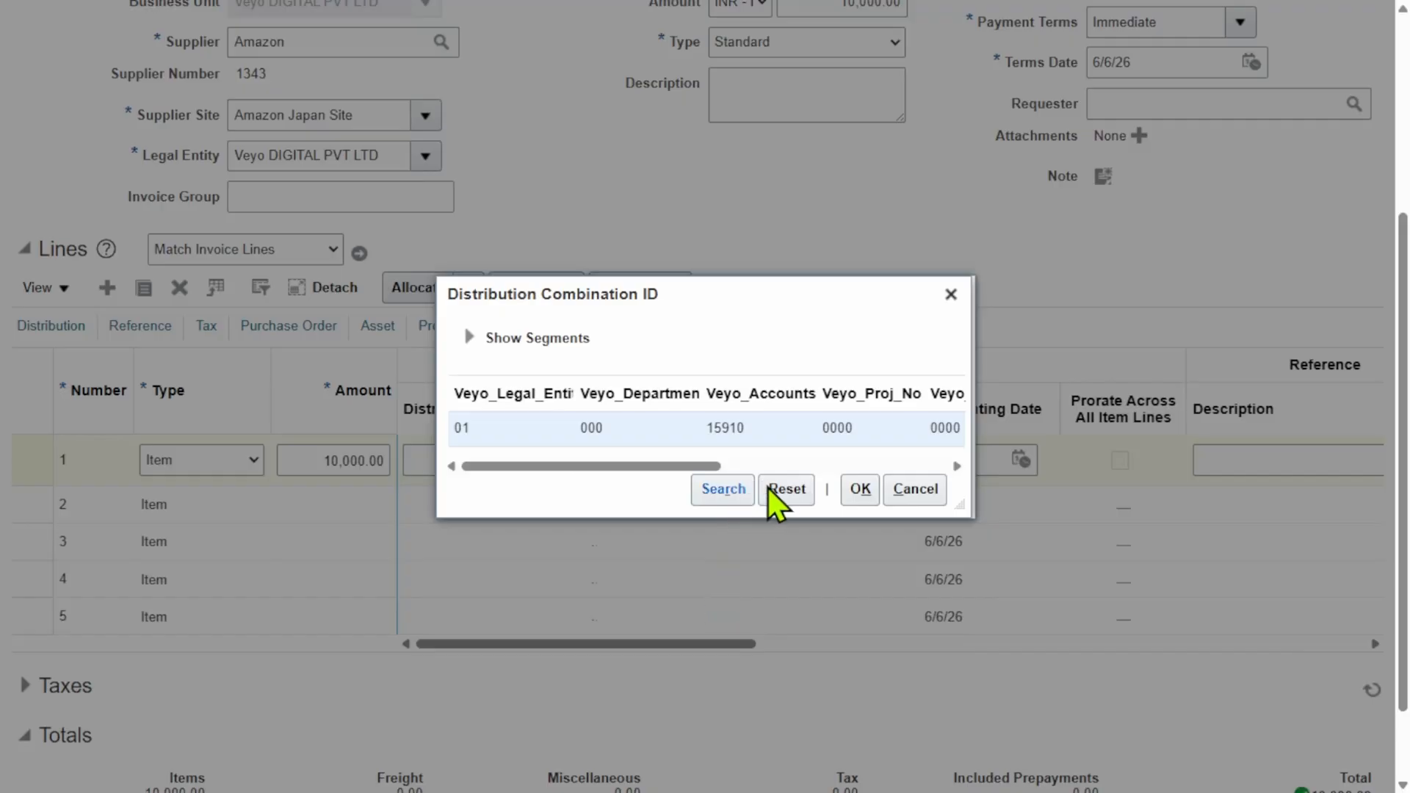
left_click(859, 488)
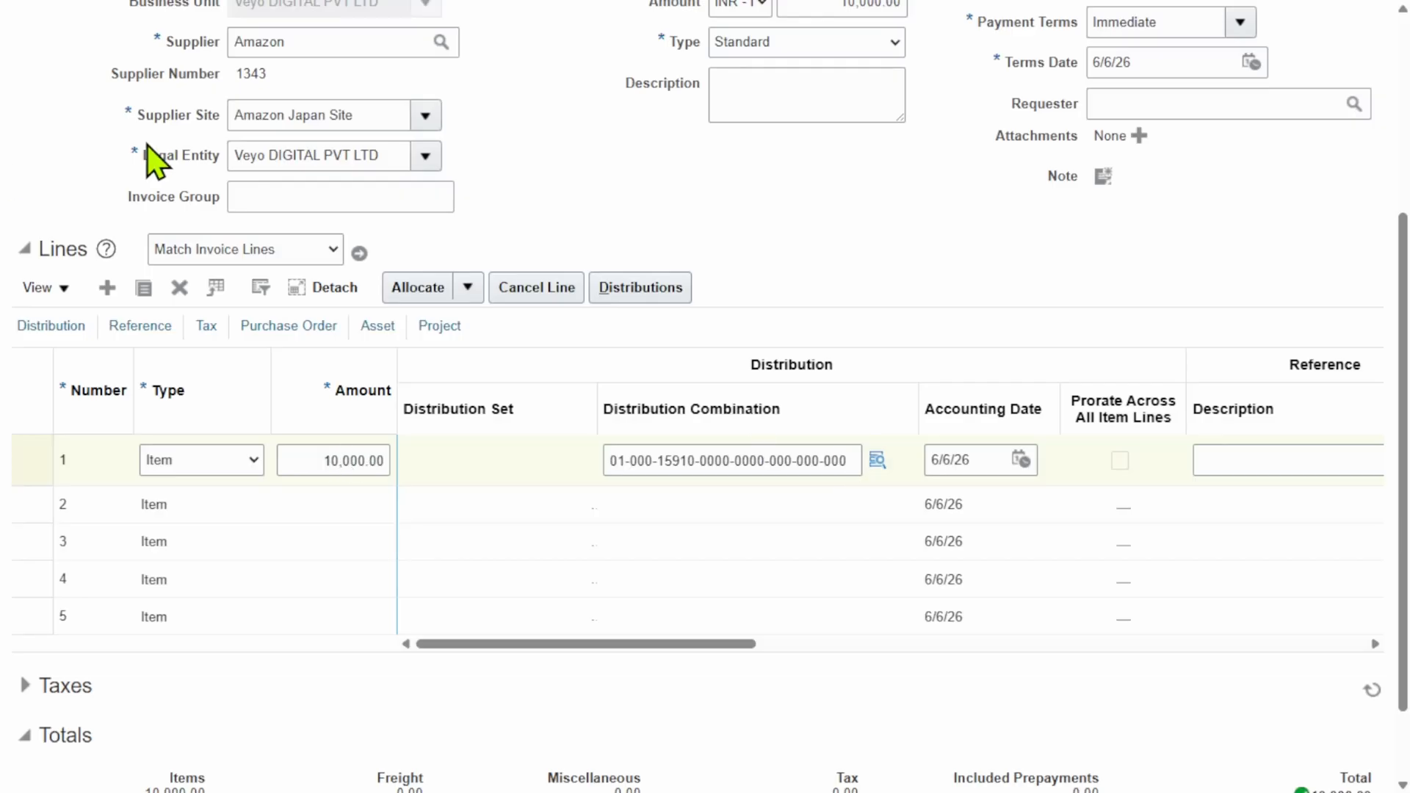
- Validate the Split invoice, continuing past the duplicate-invoice warning and acknowledging the voucher messages
scroll(879, 212, "up", 4)
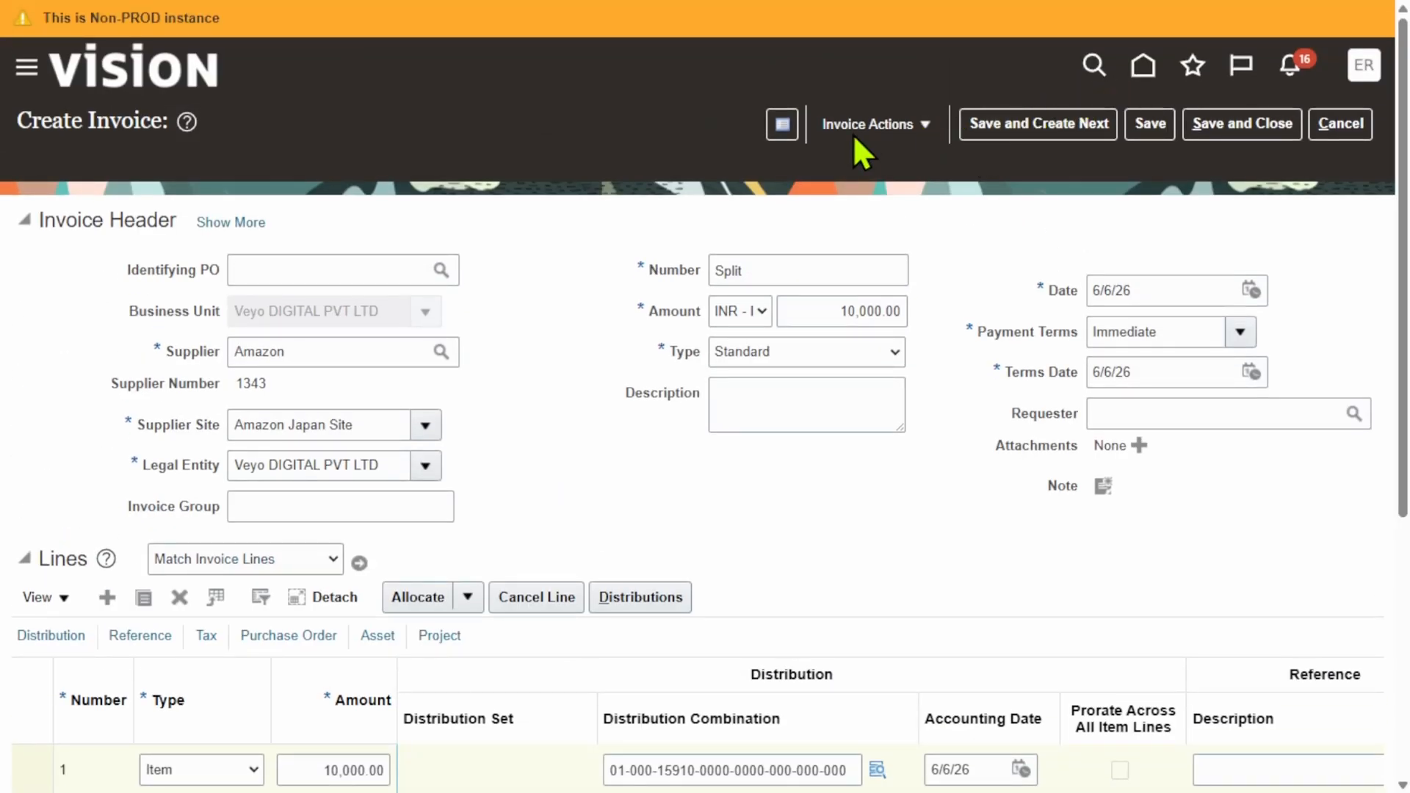
left_click(869, 118)
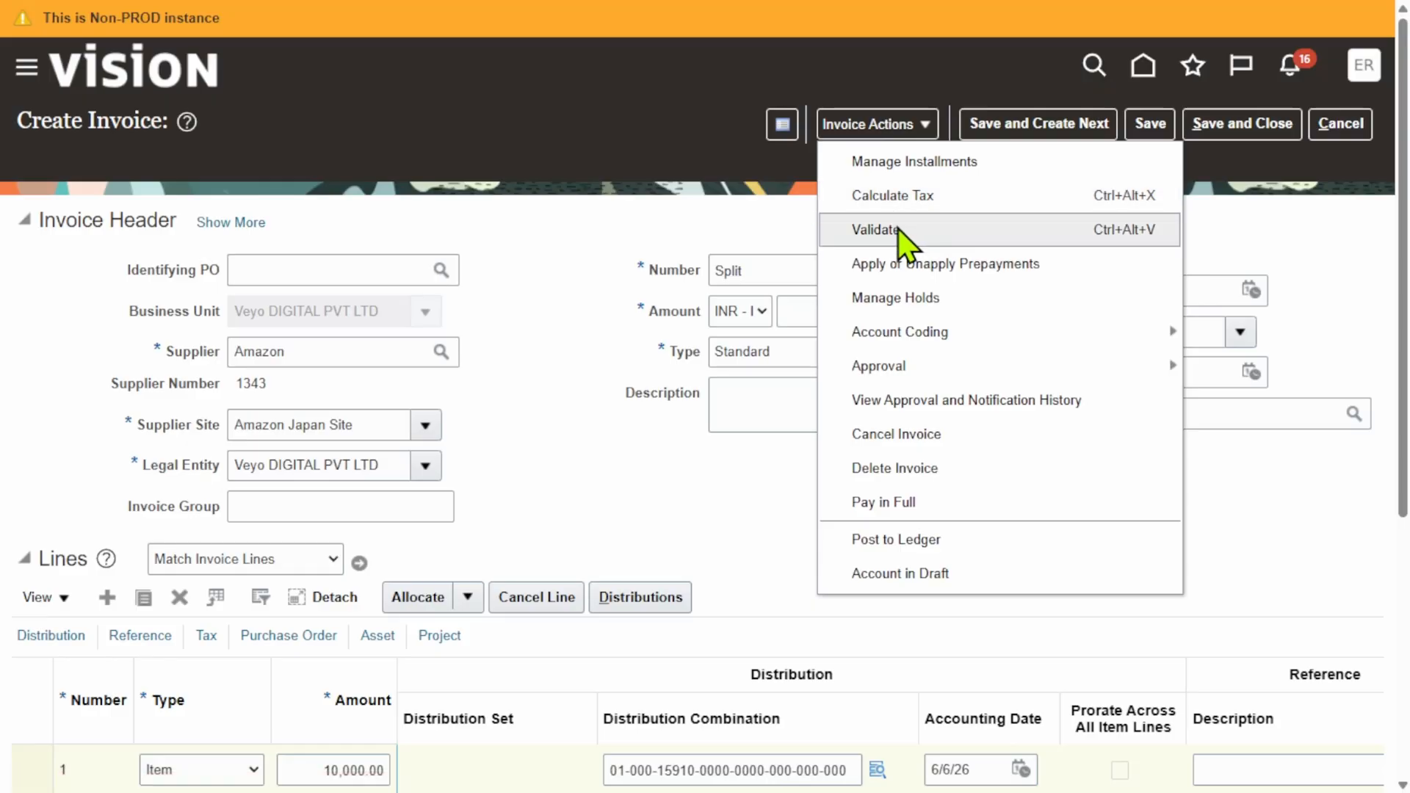
left_click(876, 230)
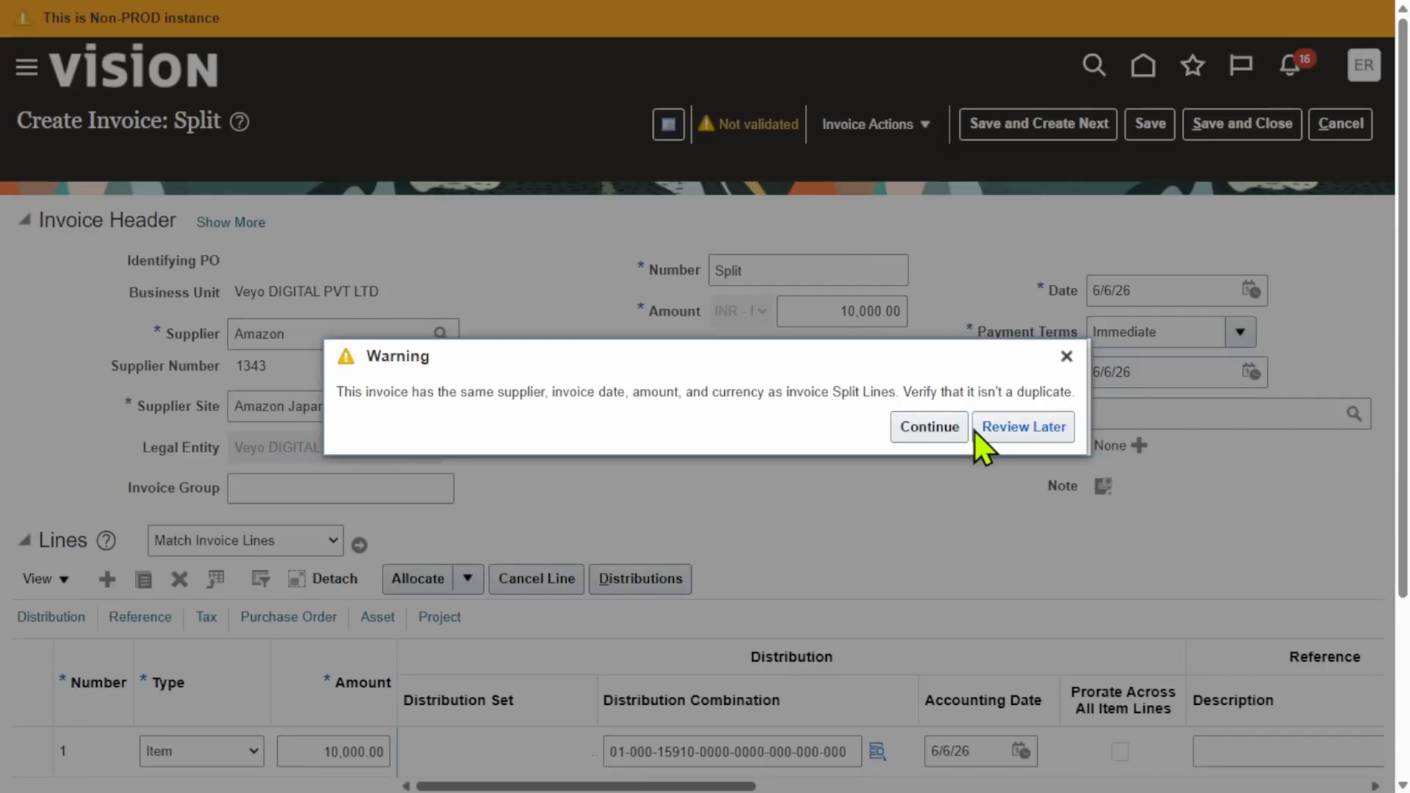
left_click(931, 428)
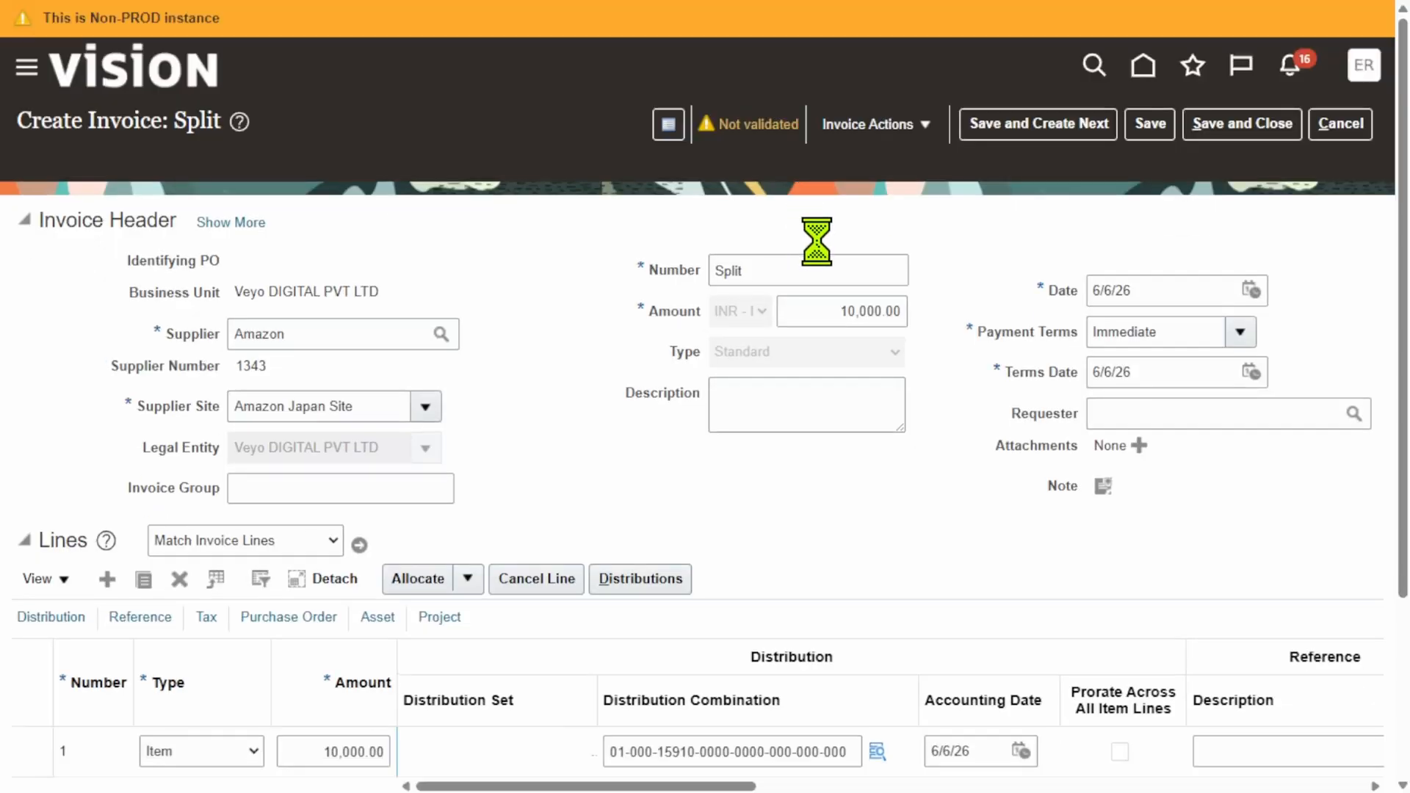
left_click(901, 126)
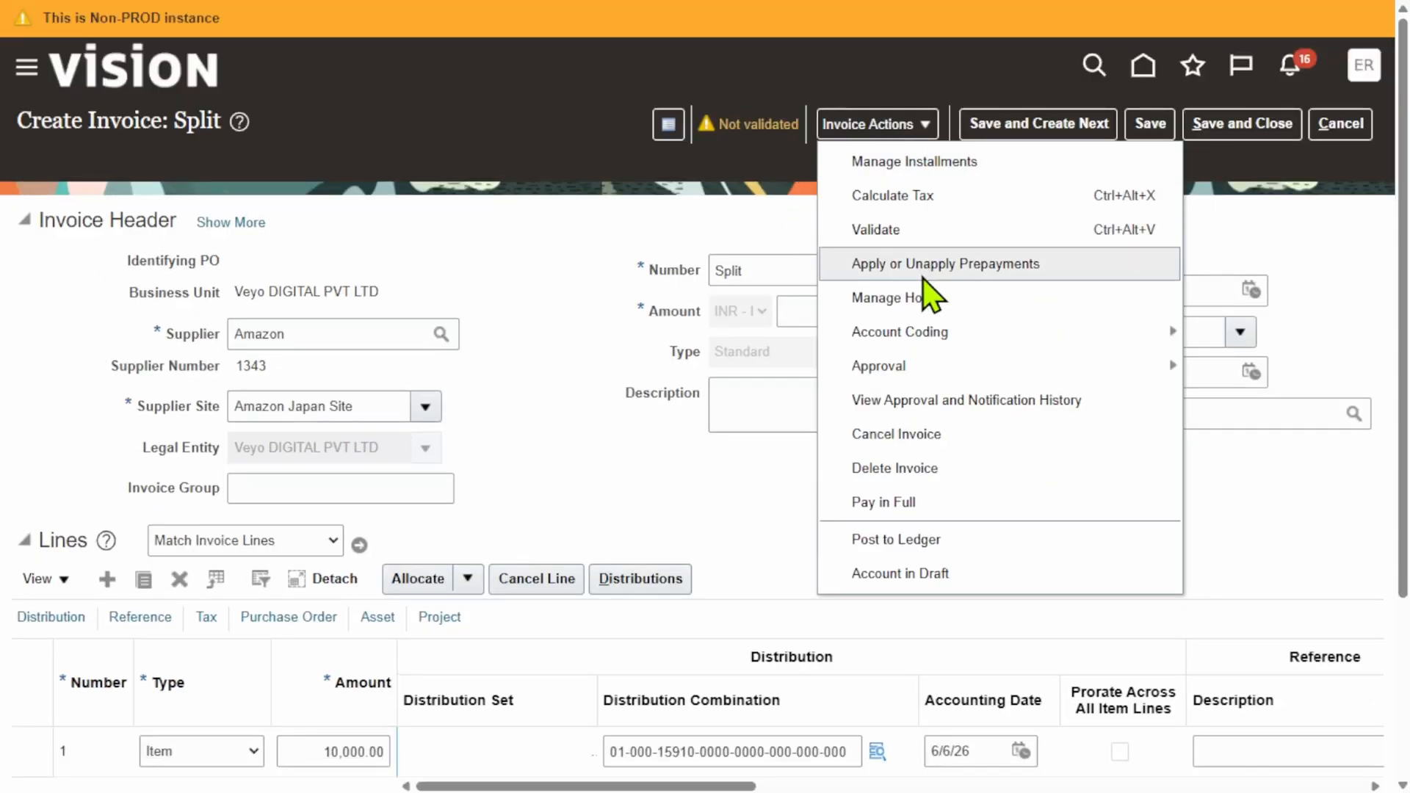
left_click(925, 225)
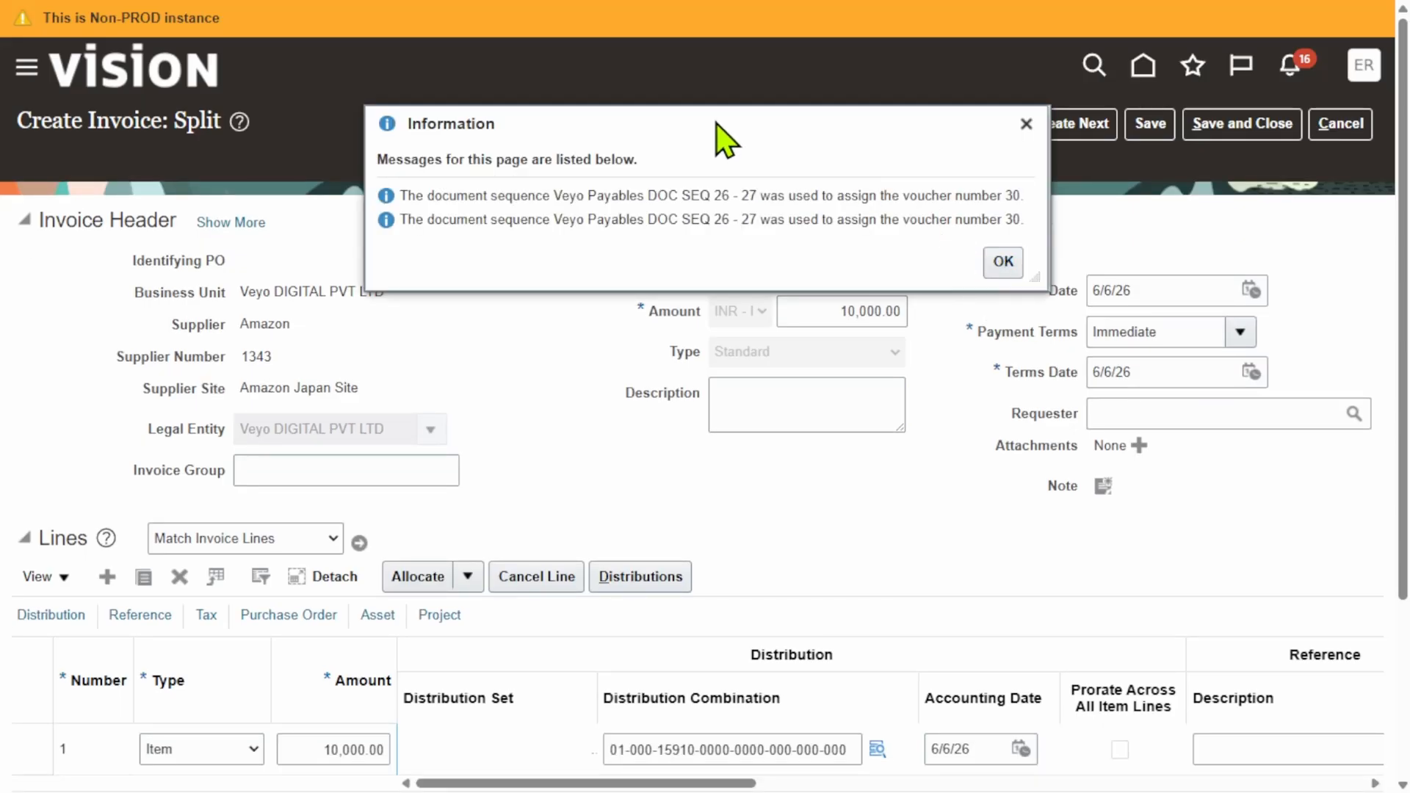
left_click(1003, 261)
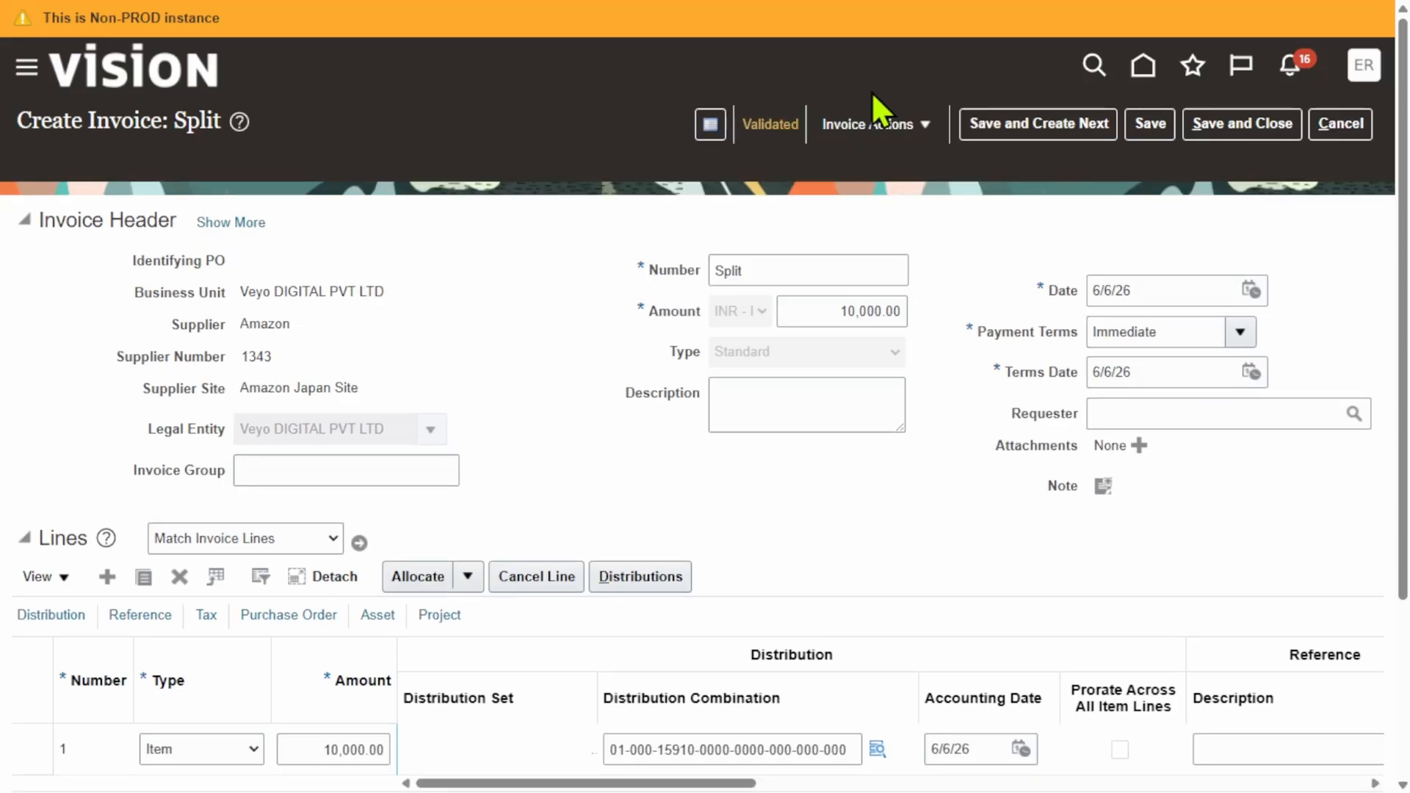
- Post the Split invoice to the ledger and review its accounting lines
left_click(881, 127)
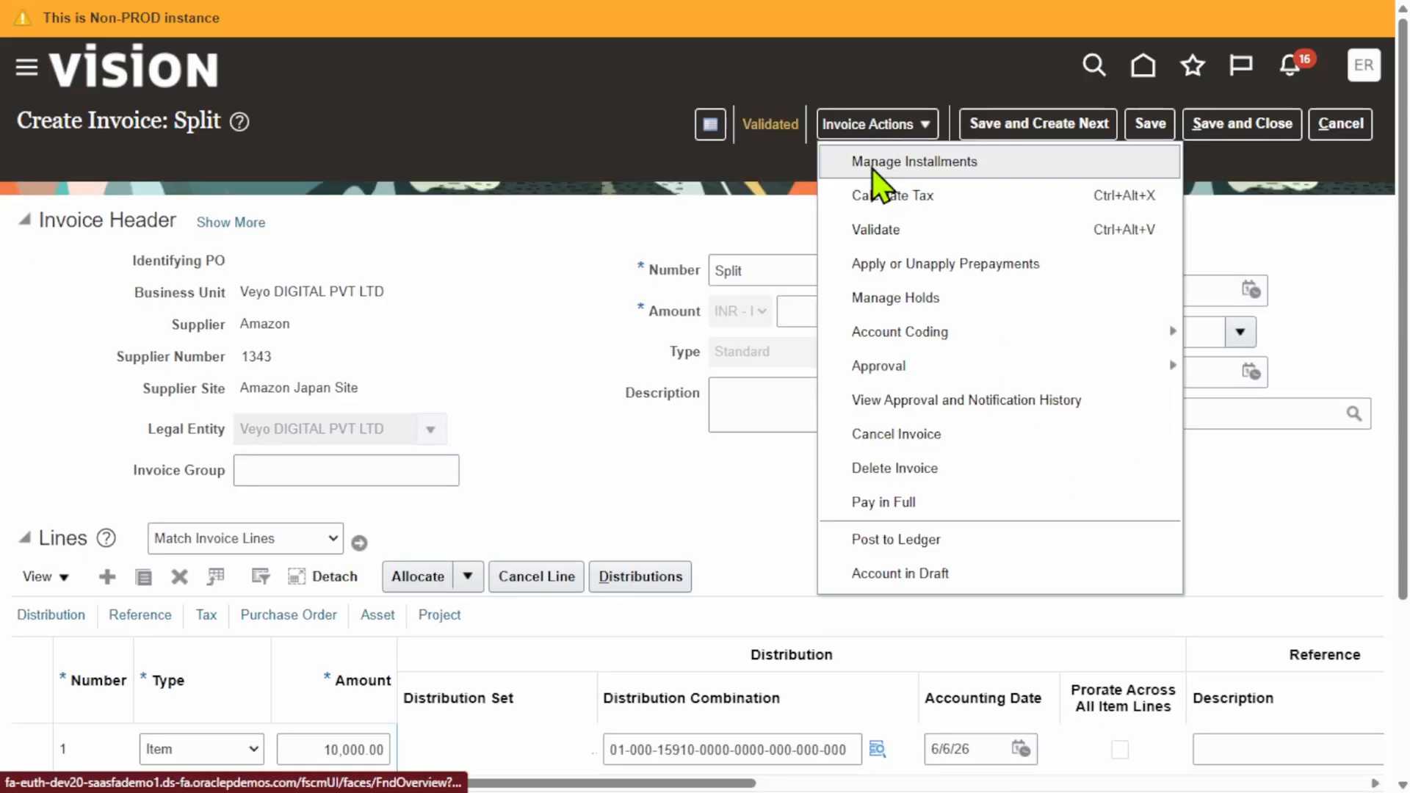
left_click(948, 543)
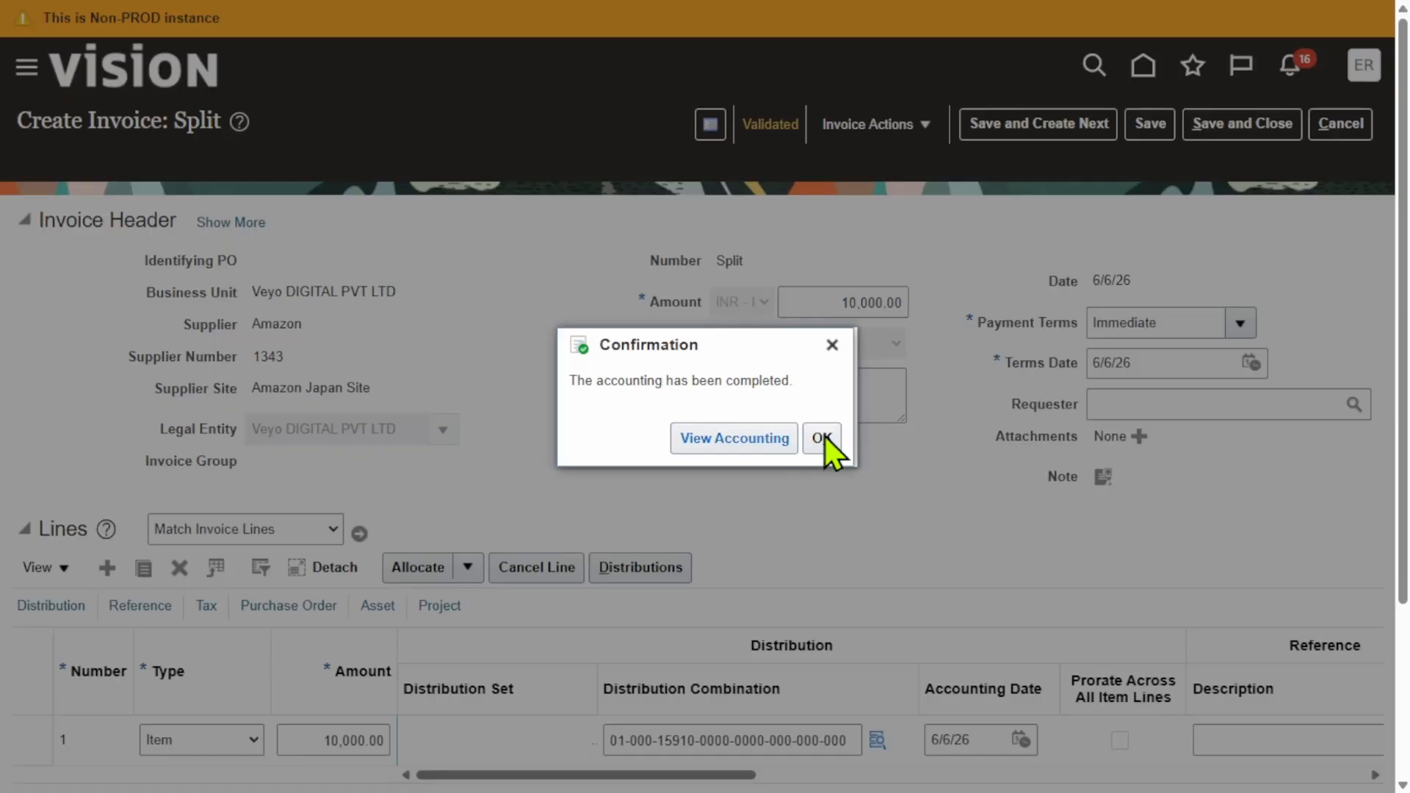
left_click(735, 440)
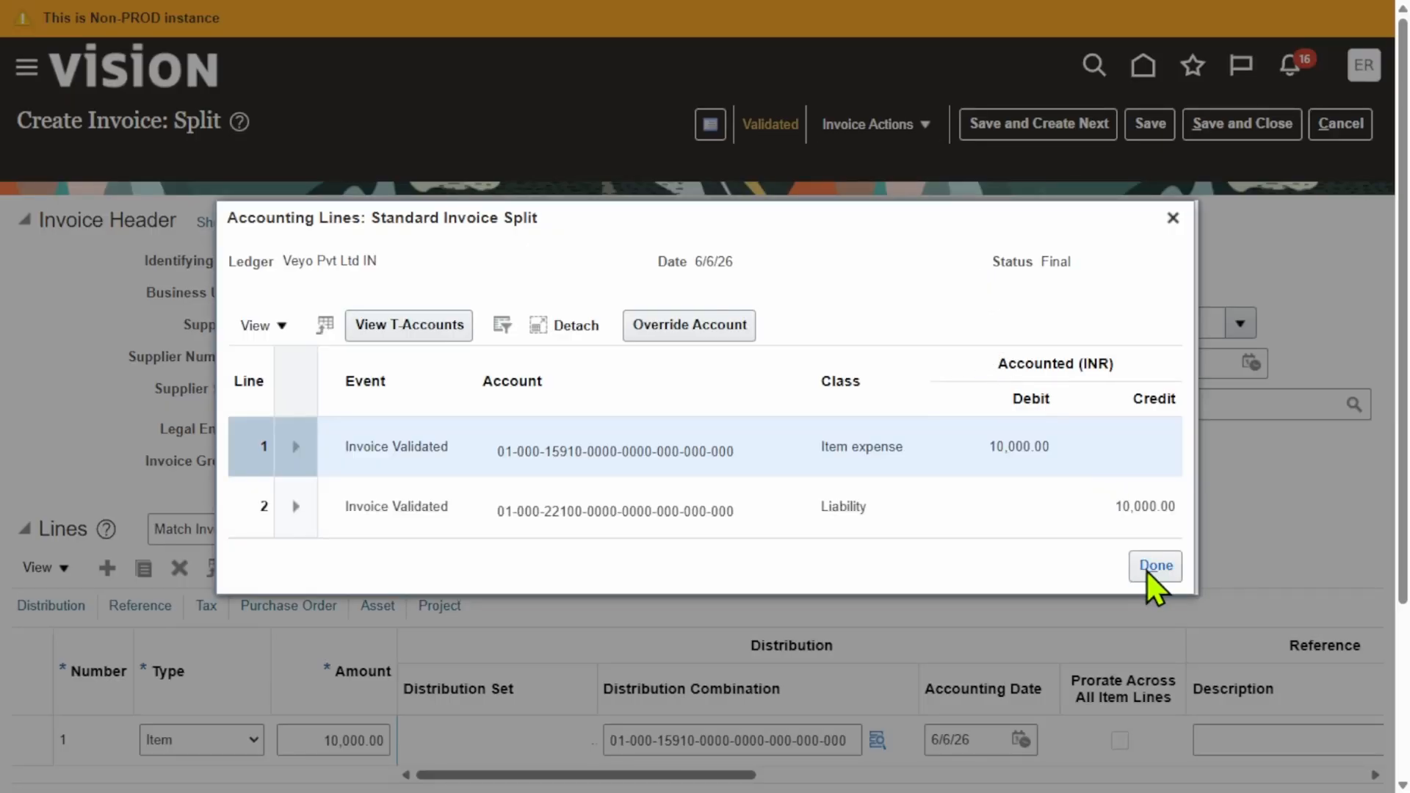
left_click(1149, 575)
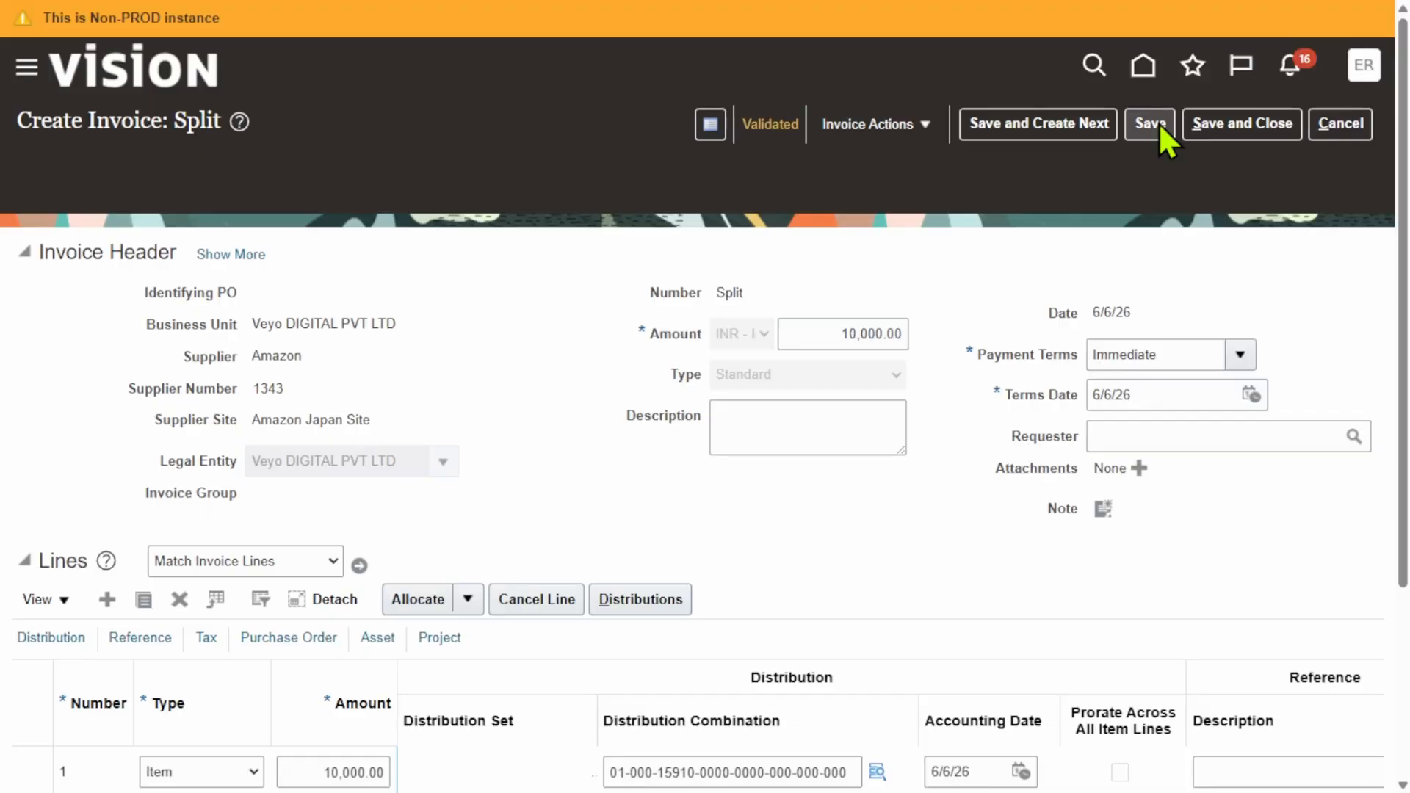
- Save and close the Split invoice, acknowledging the voucher number message
left_click(1158, 122)
left_click(1204, 125)
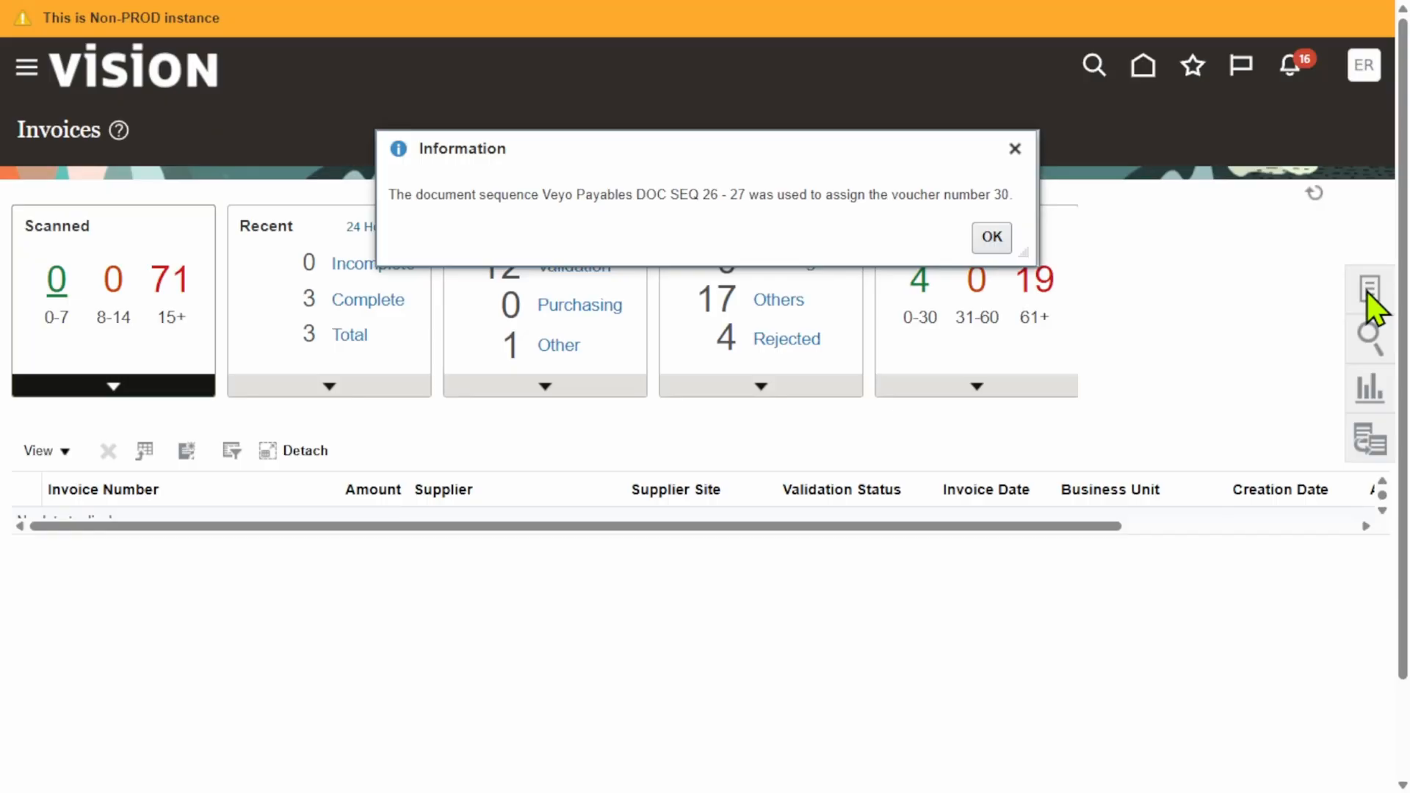
key("Return")
- Submit the Create Mass Additions process with accounting date 6/6/26 and asset book VEYO_CORPORATE_BOOK
left_click(1370, 309)
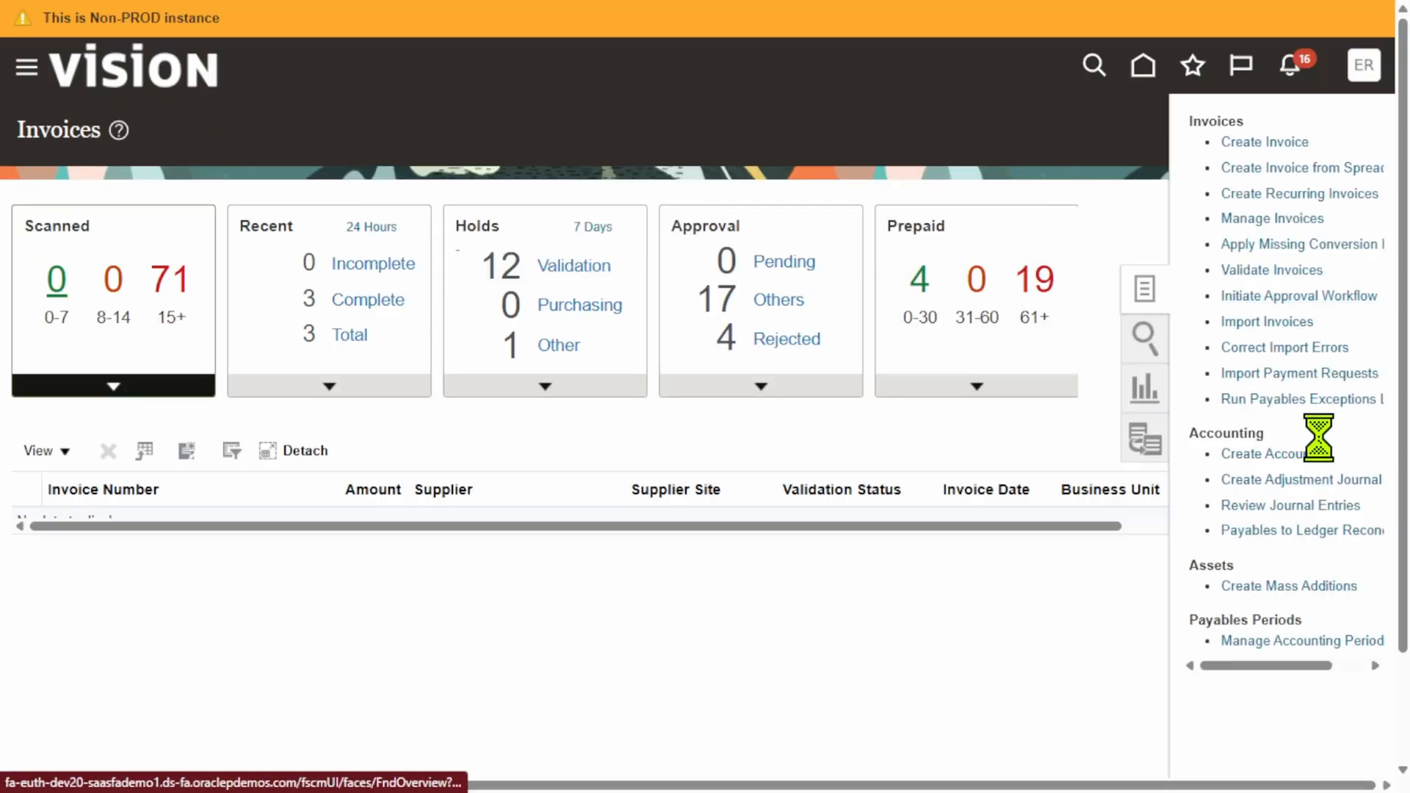
left_click(1330, 586)
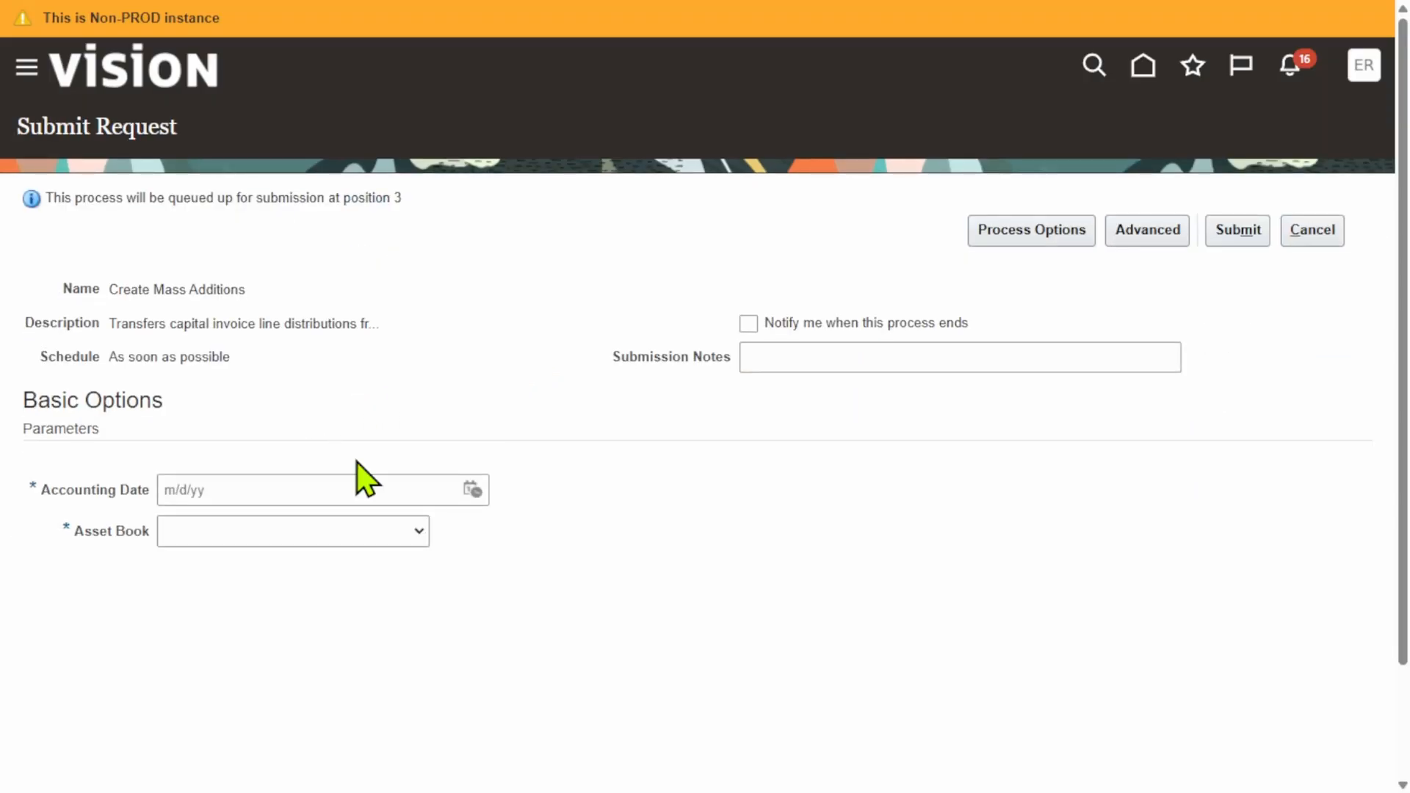
left_click(471, 489)
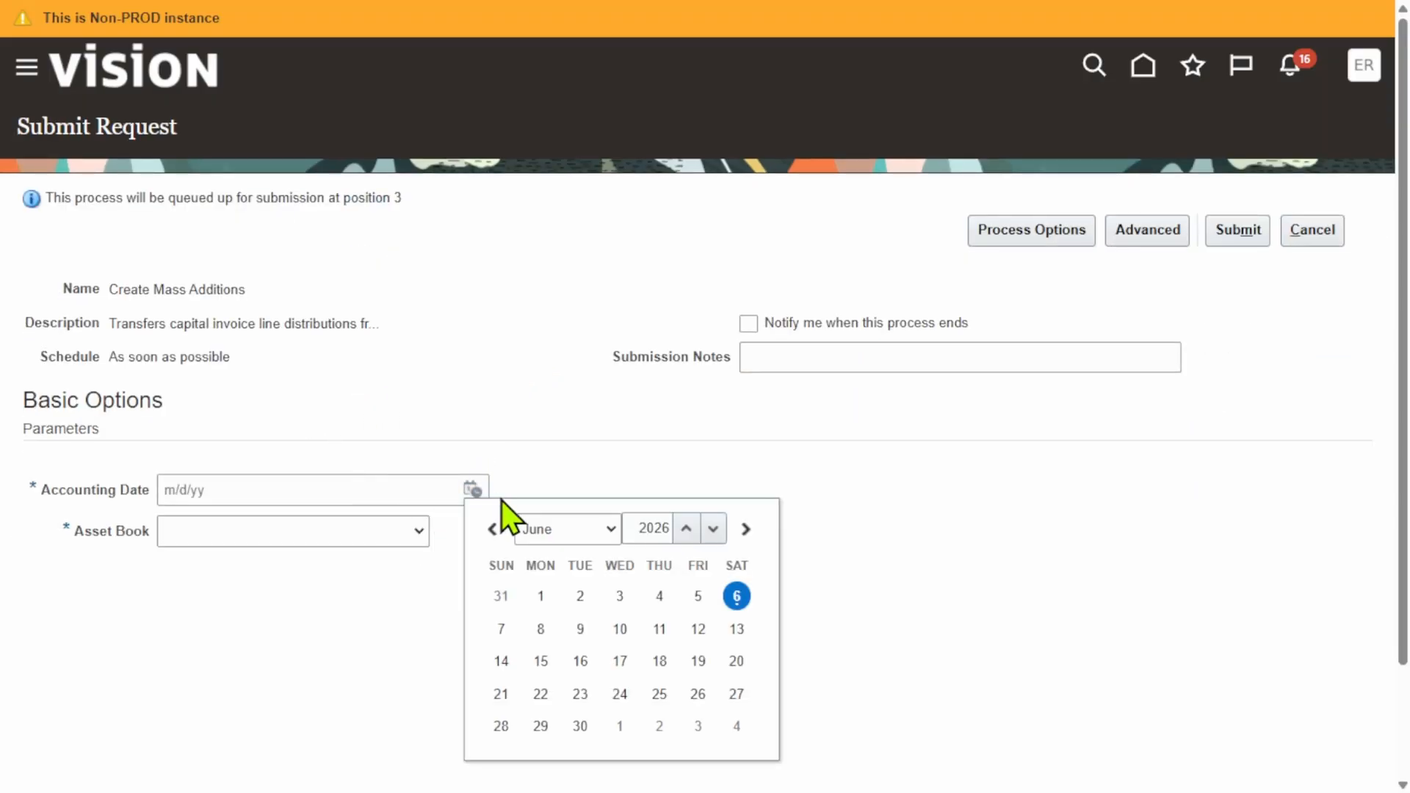
left_click(739, 596)
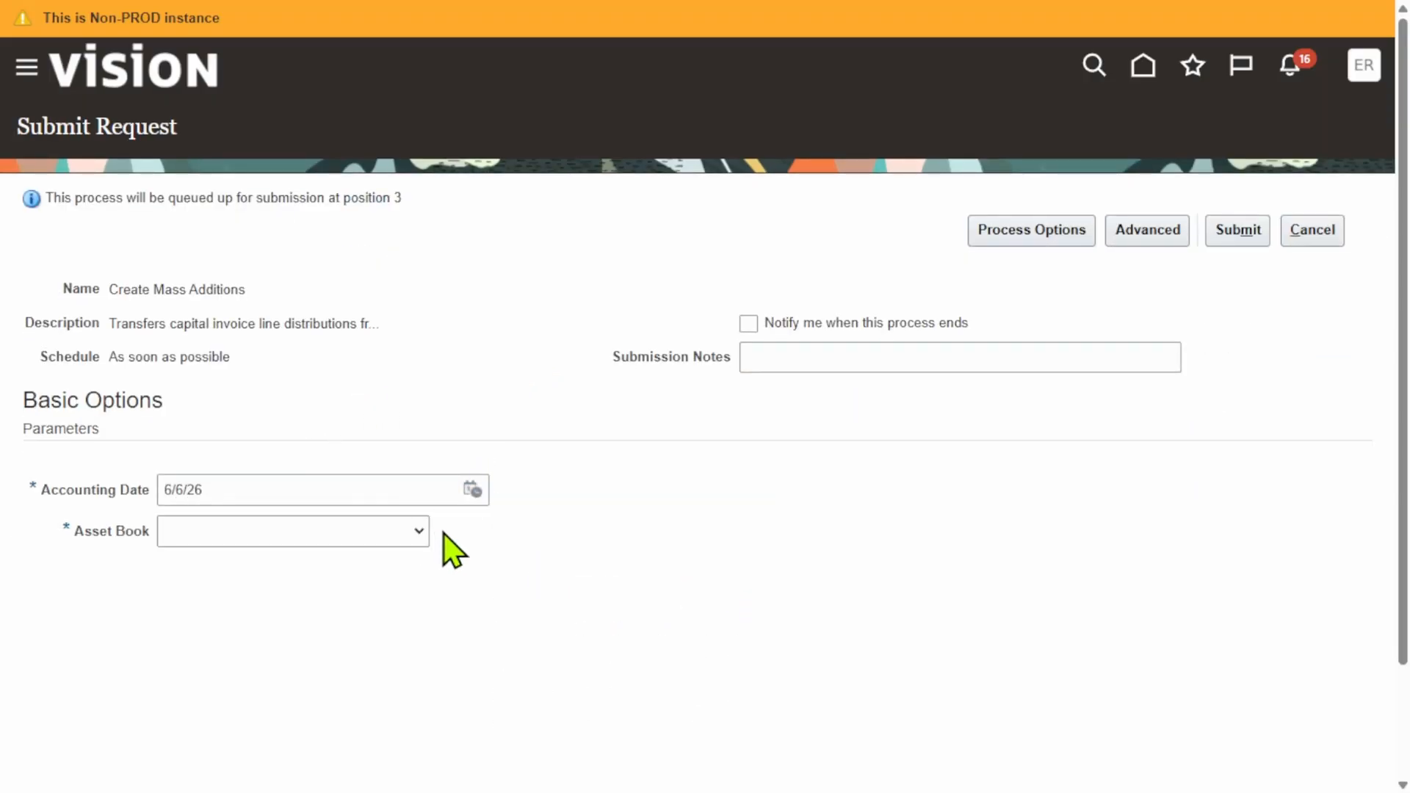
left_click(388, 536)
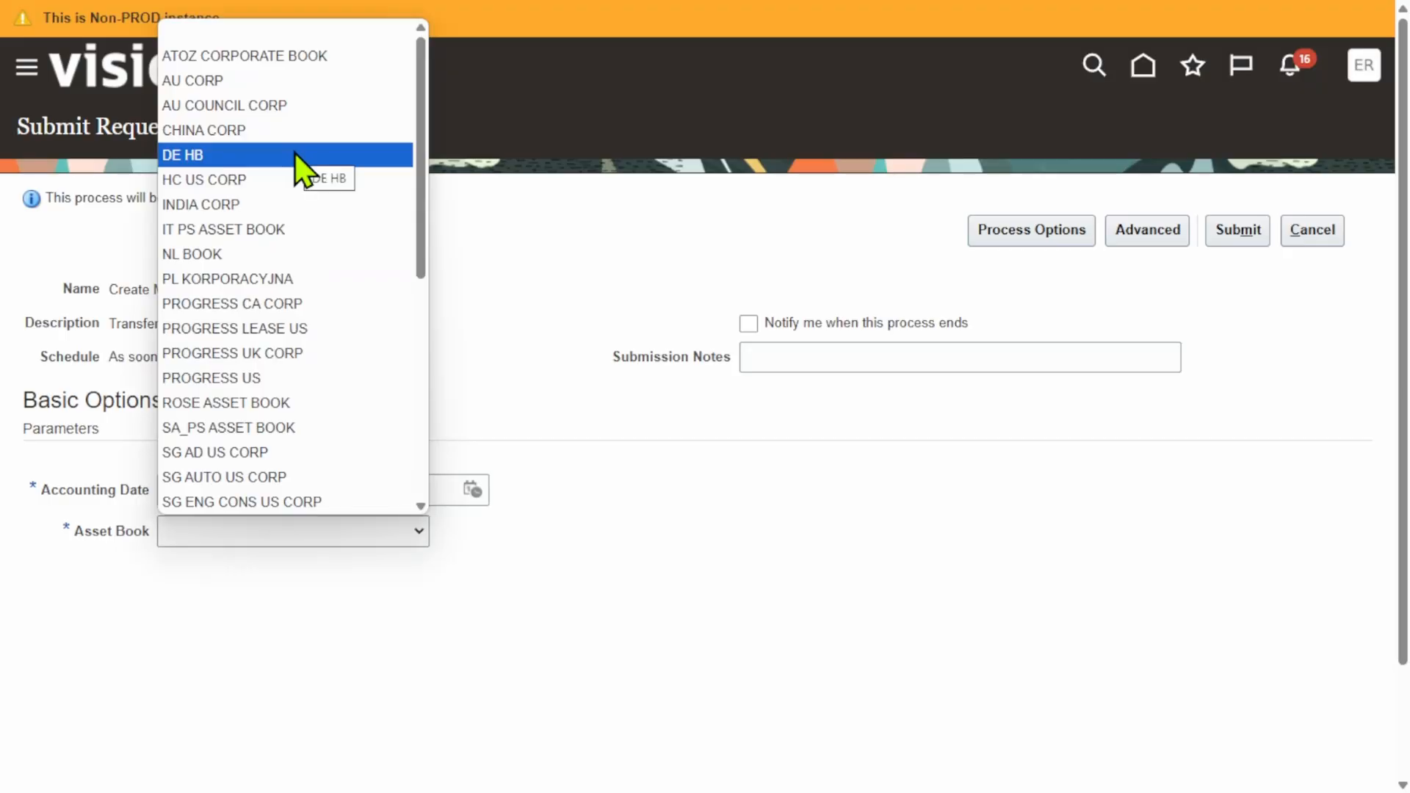
key("v")
key("Return")
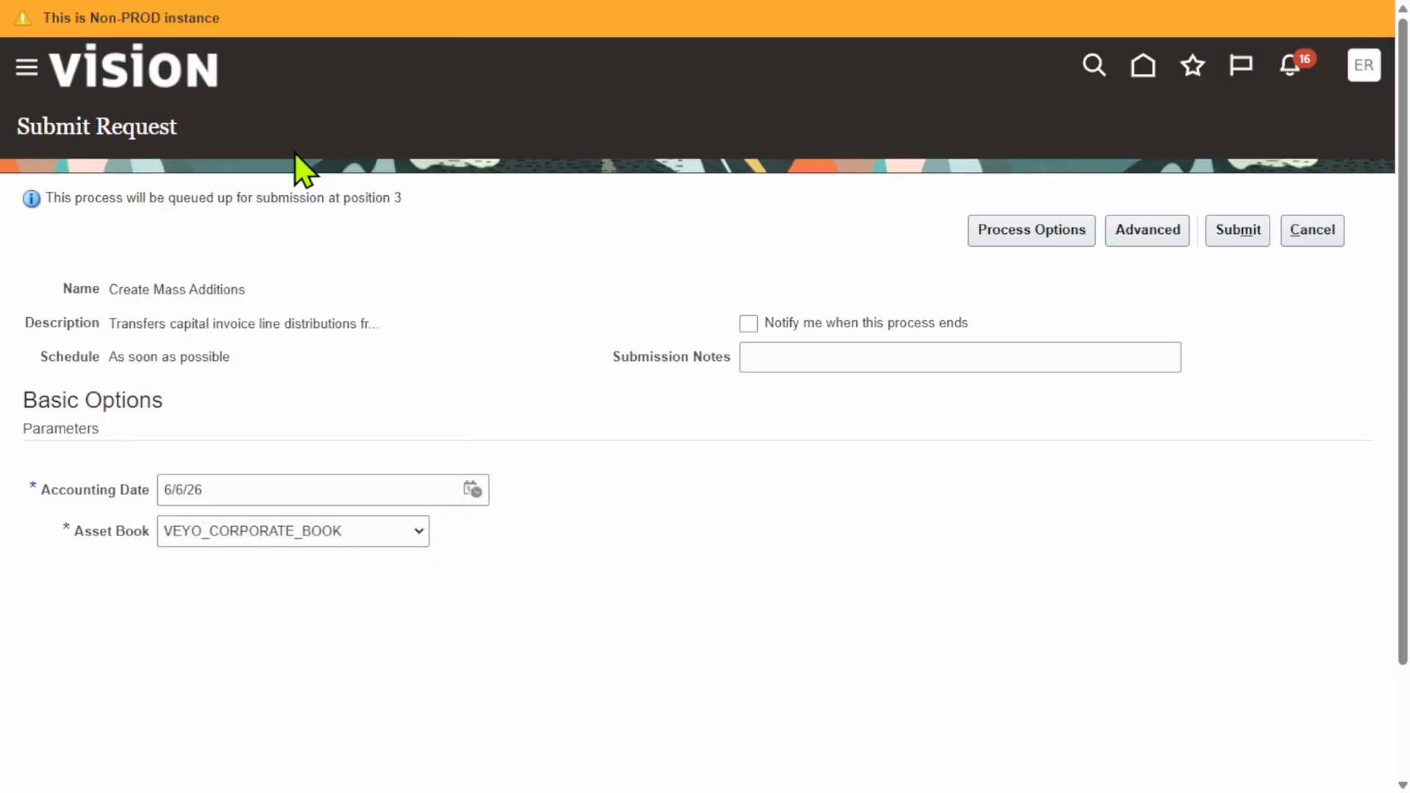
left_click(1234, 232)
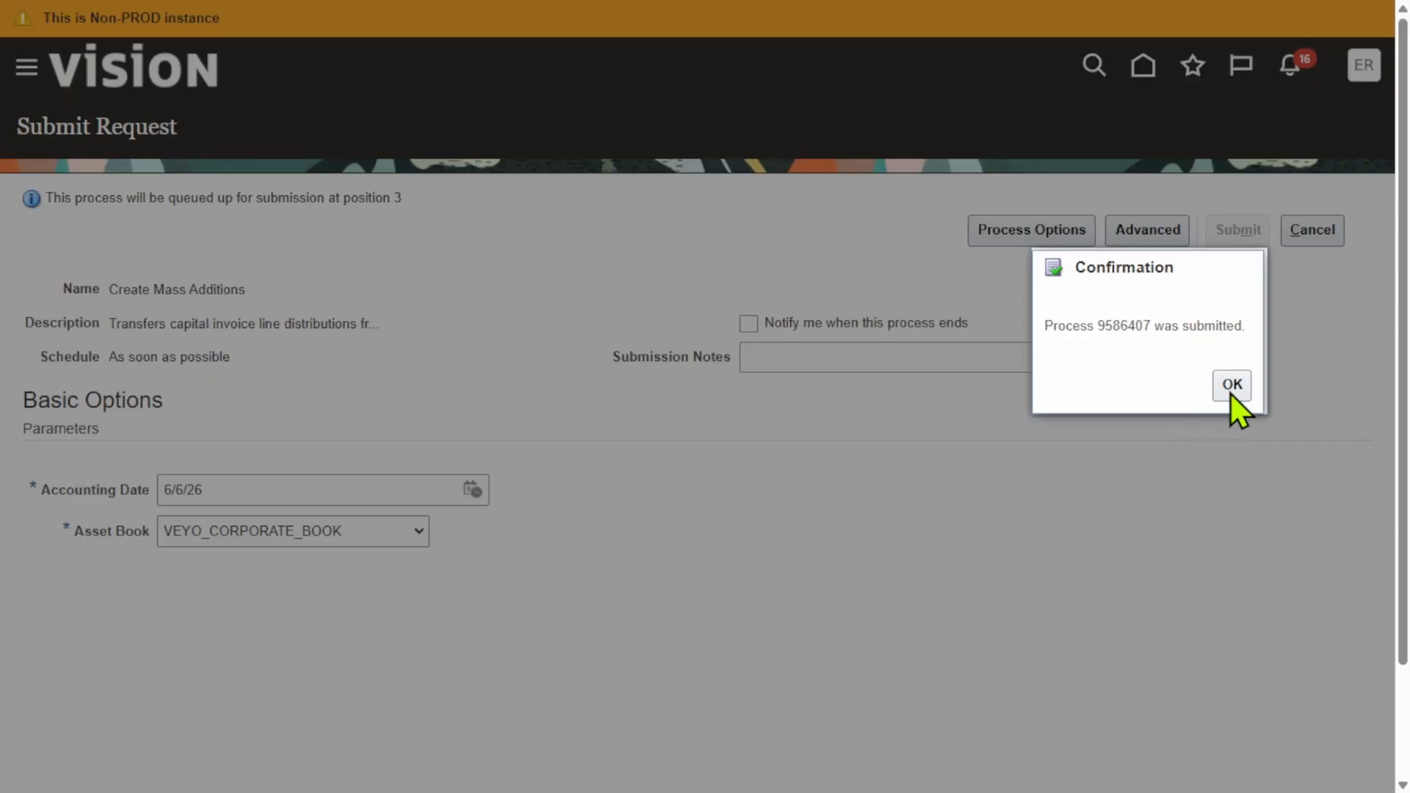
left_click(1230, 389)
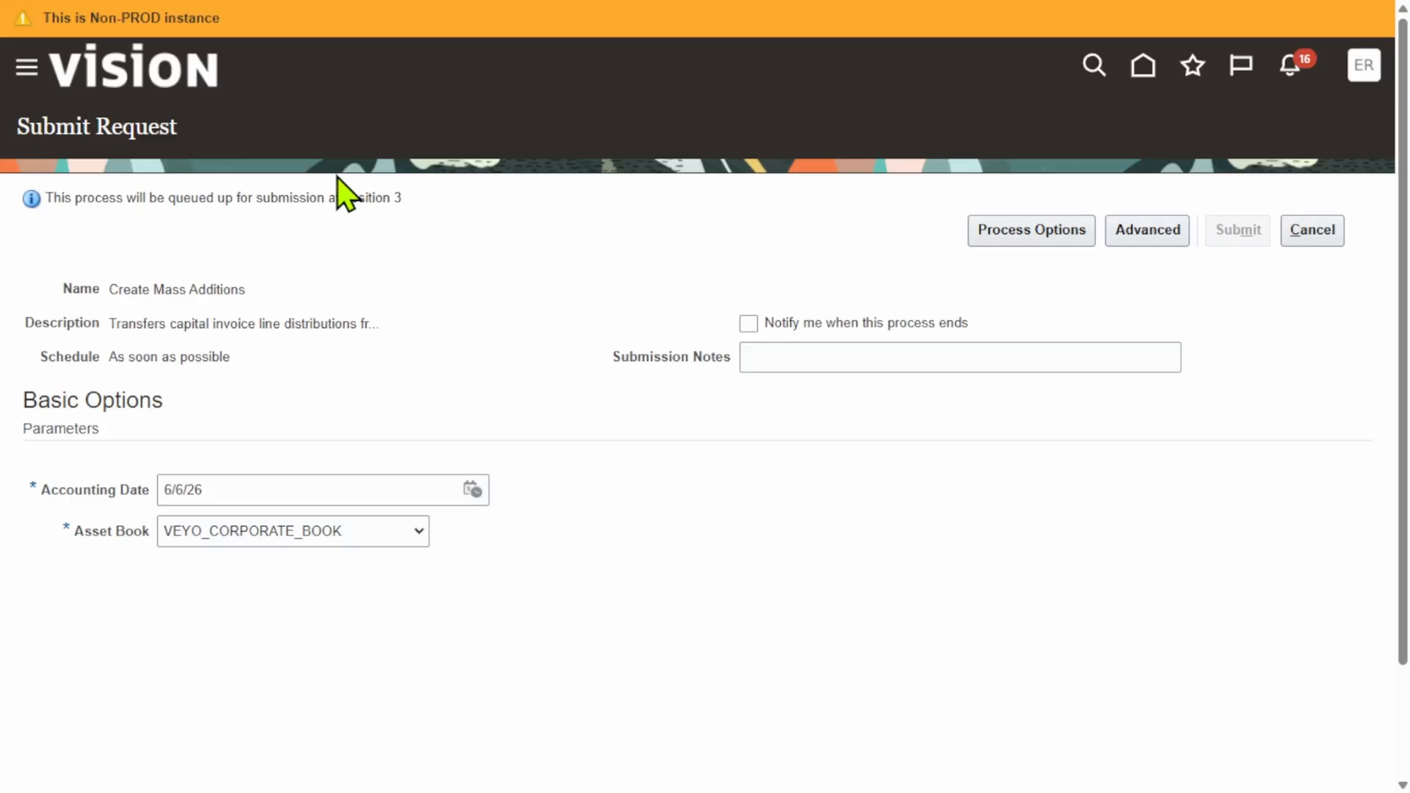
- Go to the Assets work area and display the incomplete additions containing the Split invoice line
left_click(116, 64)
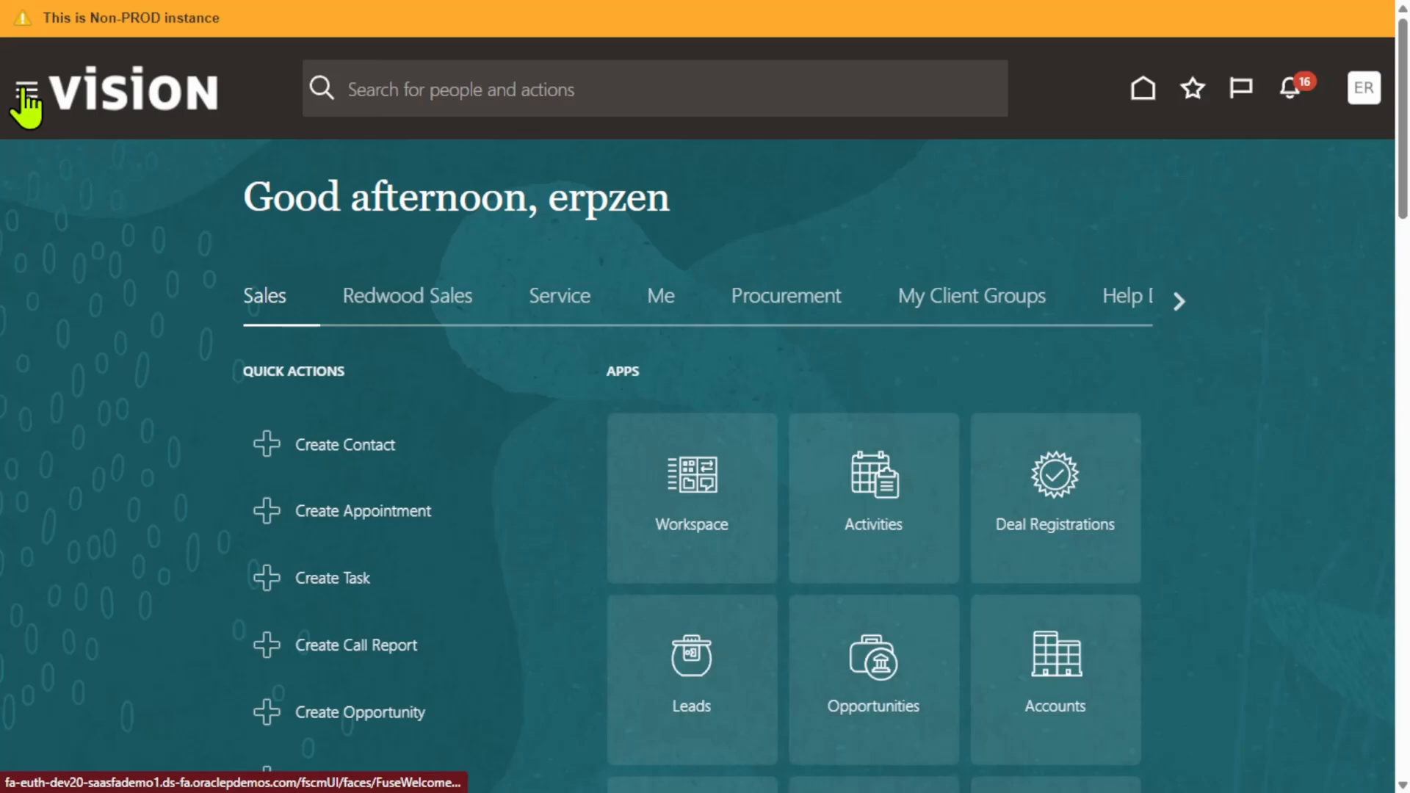
left_click(27, 95)
scroll(227, 466, "down", 1)
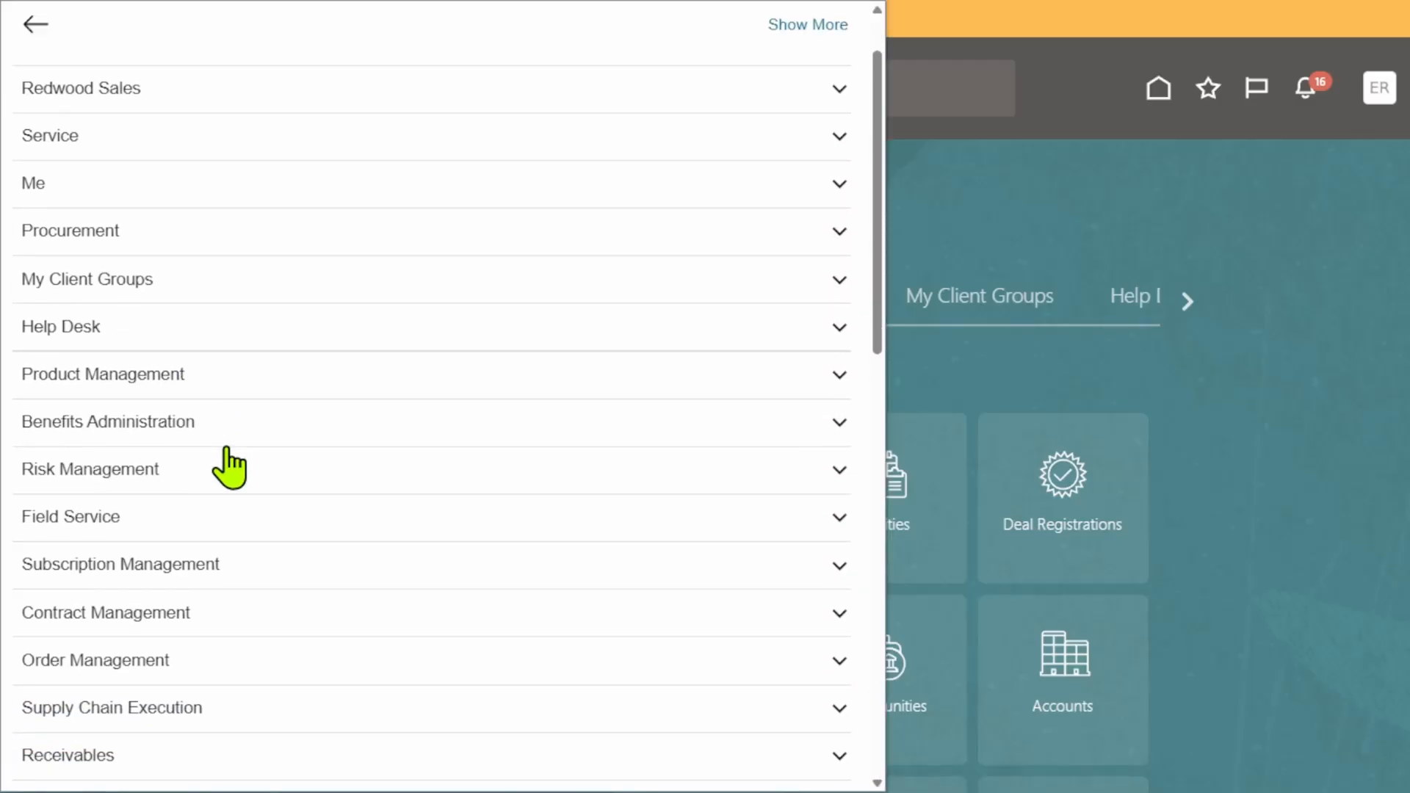
scroll(230, 469, "down", 6)
left_click(31, 500)
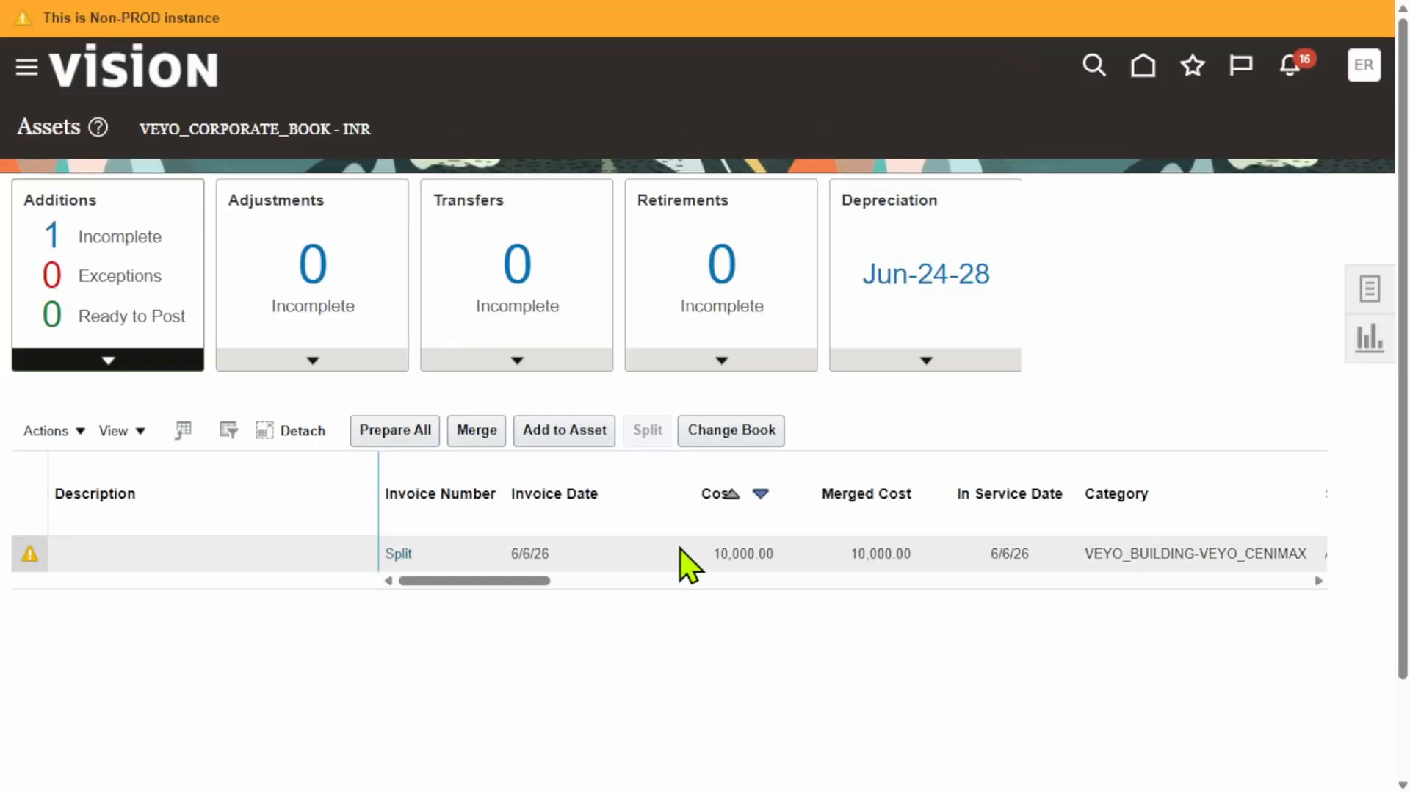
left_click(610, 553)
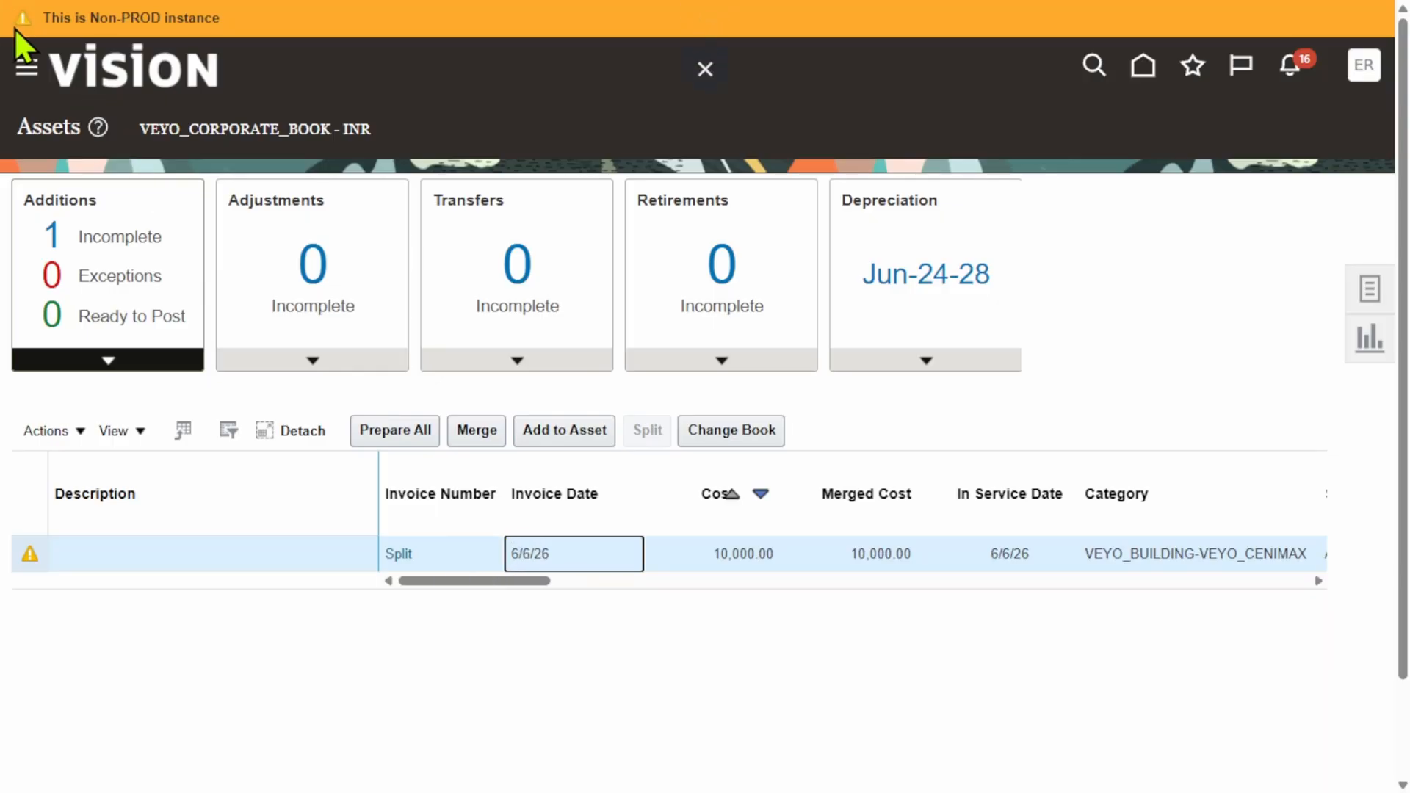
left_click(85, 233)
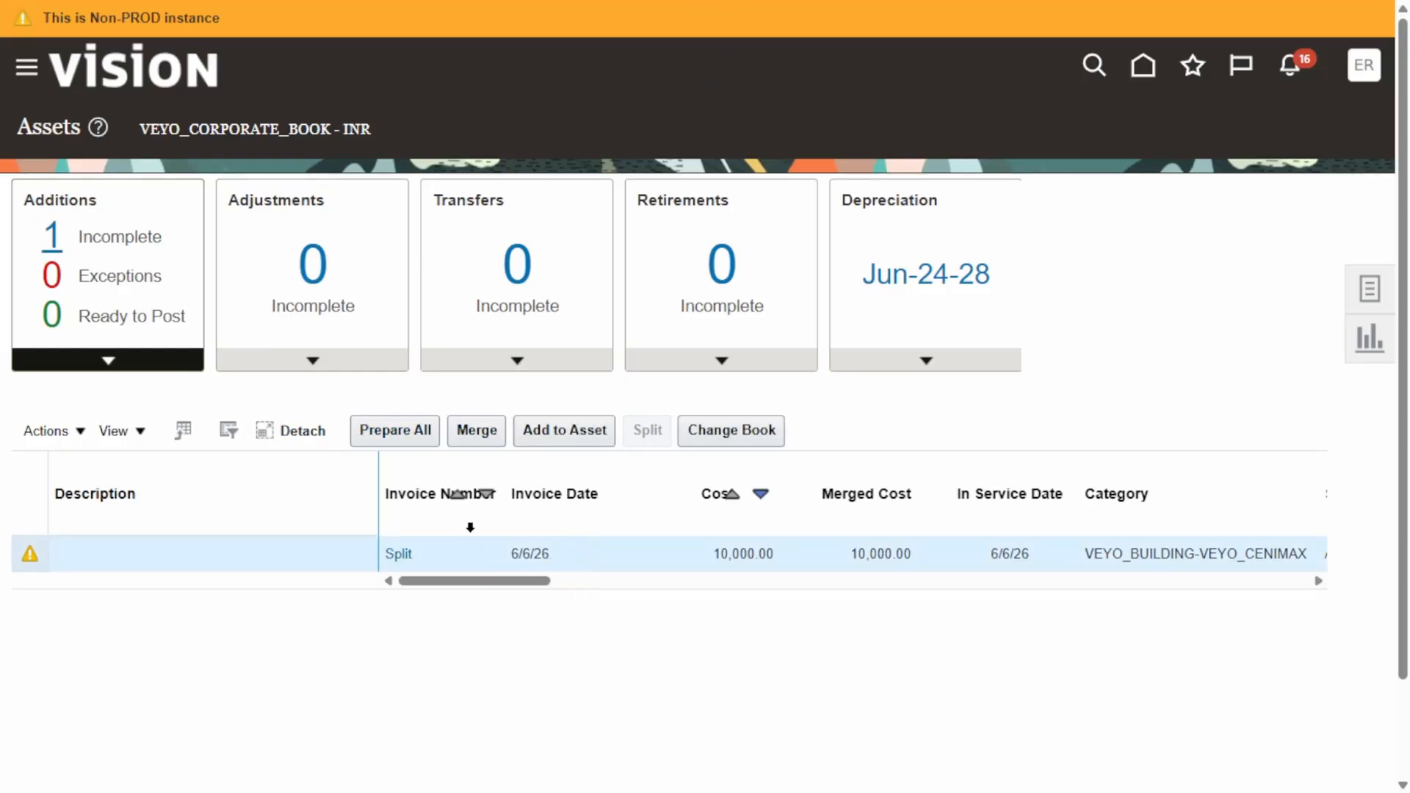
- Open the Split source line for editing and set its assignment to 10 units
left_click(37, 432)
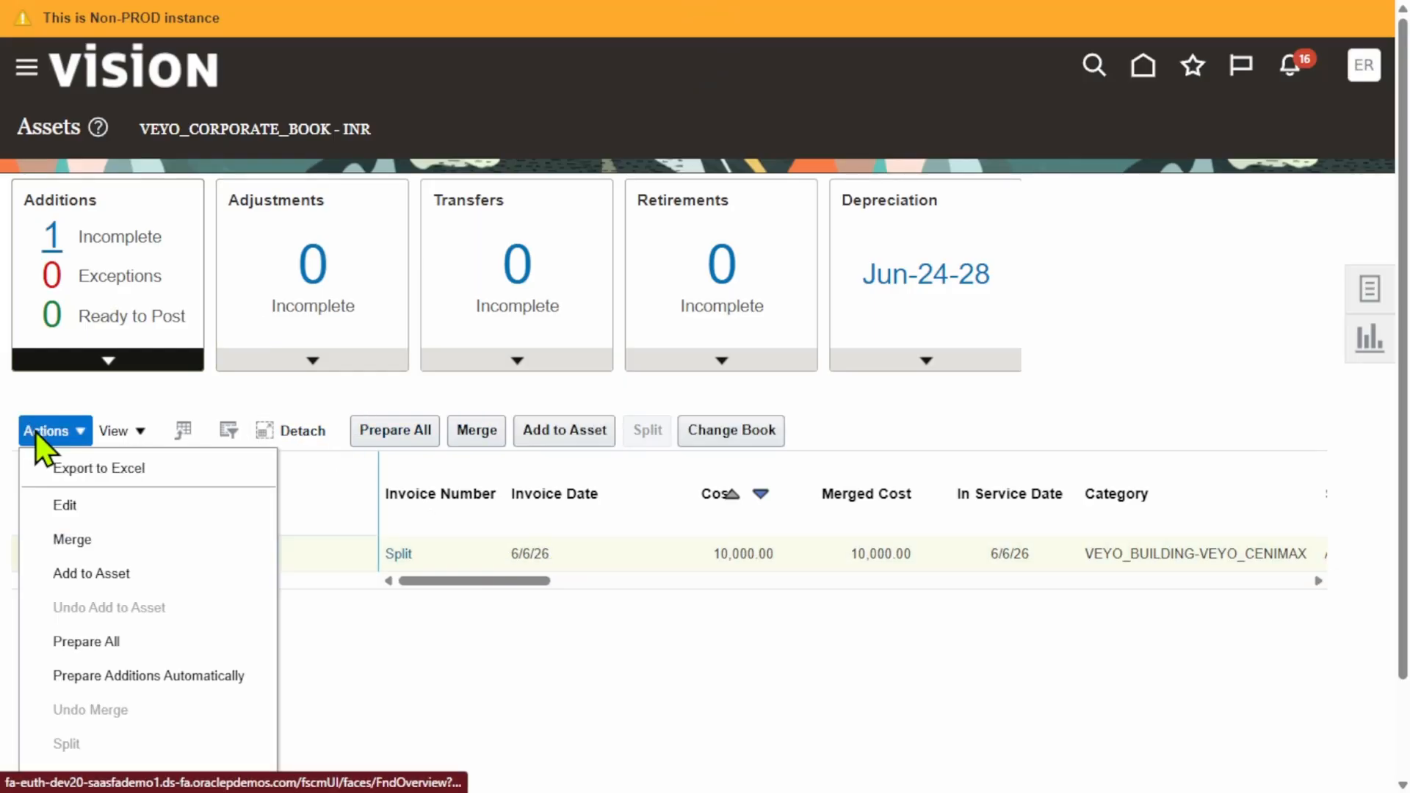
left_click(76, 507)
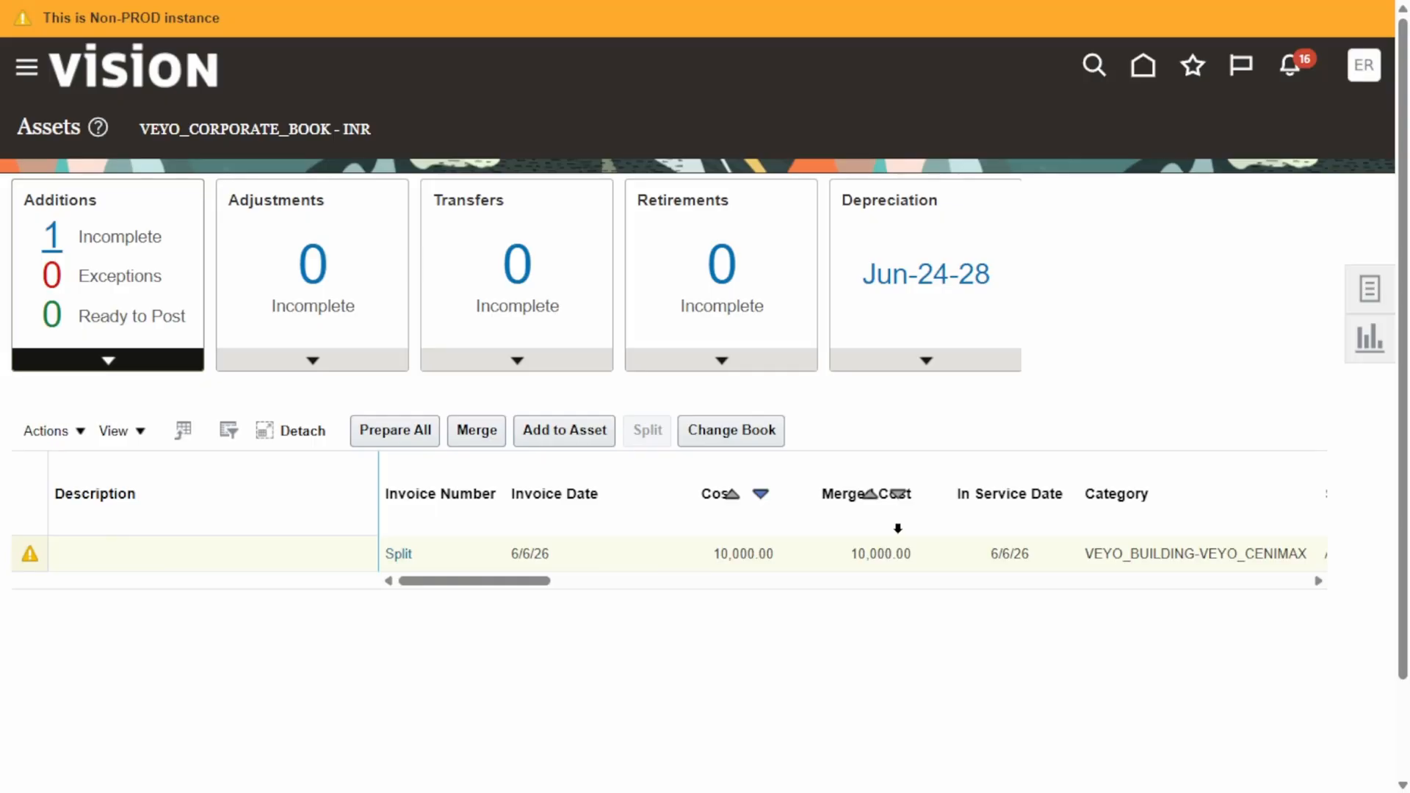
scroll(324, 566, "down", 5)
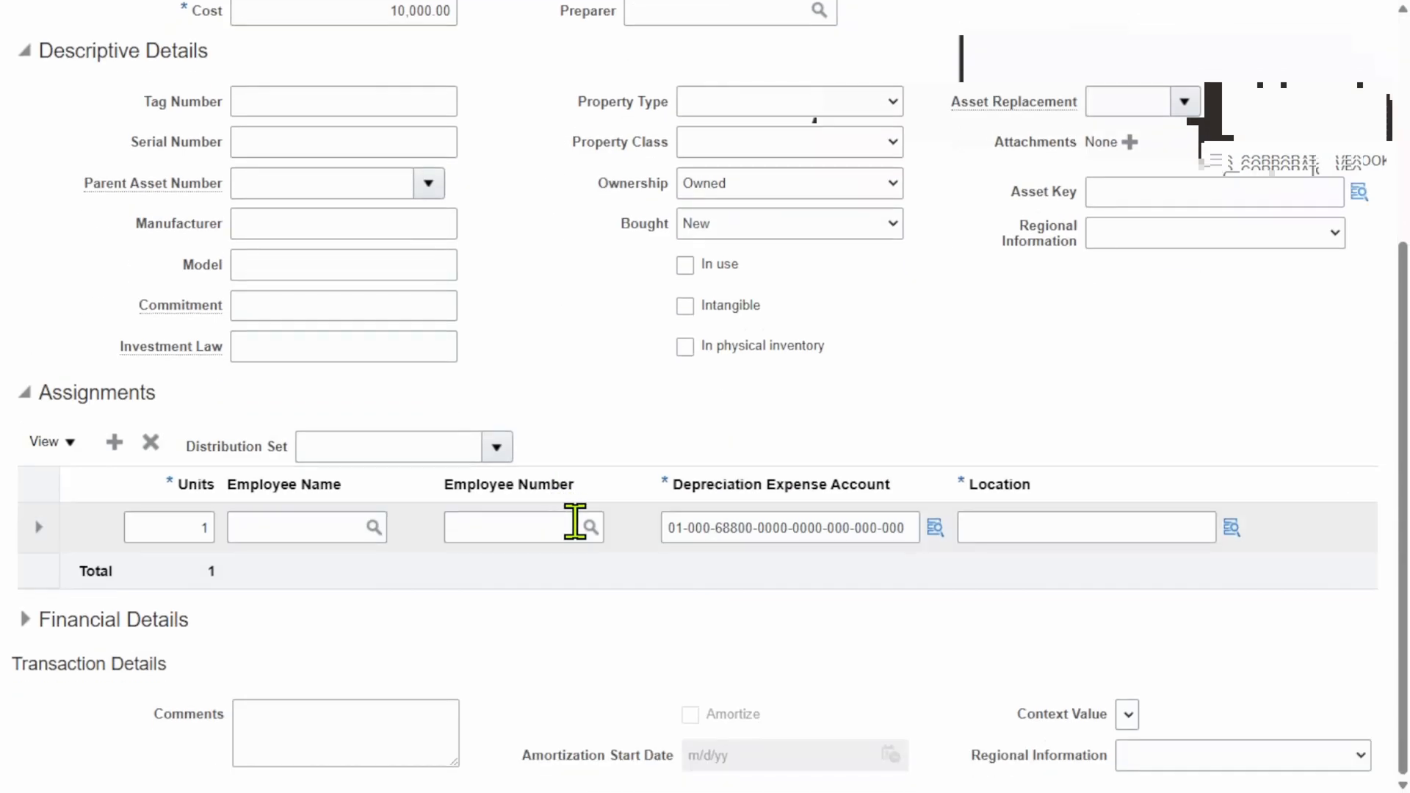
left_click(188, 523)
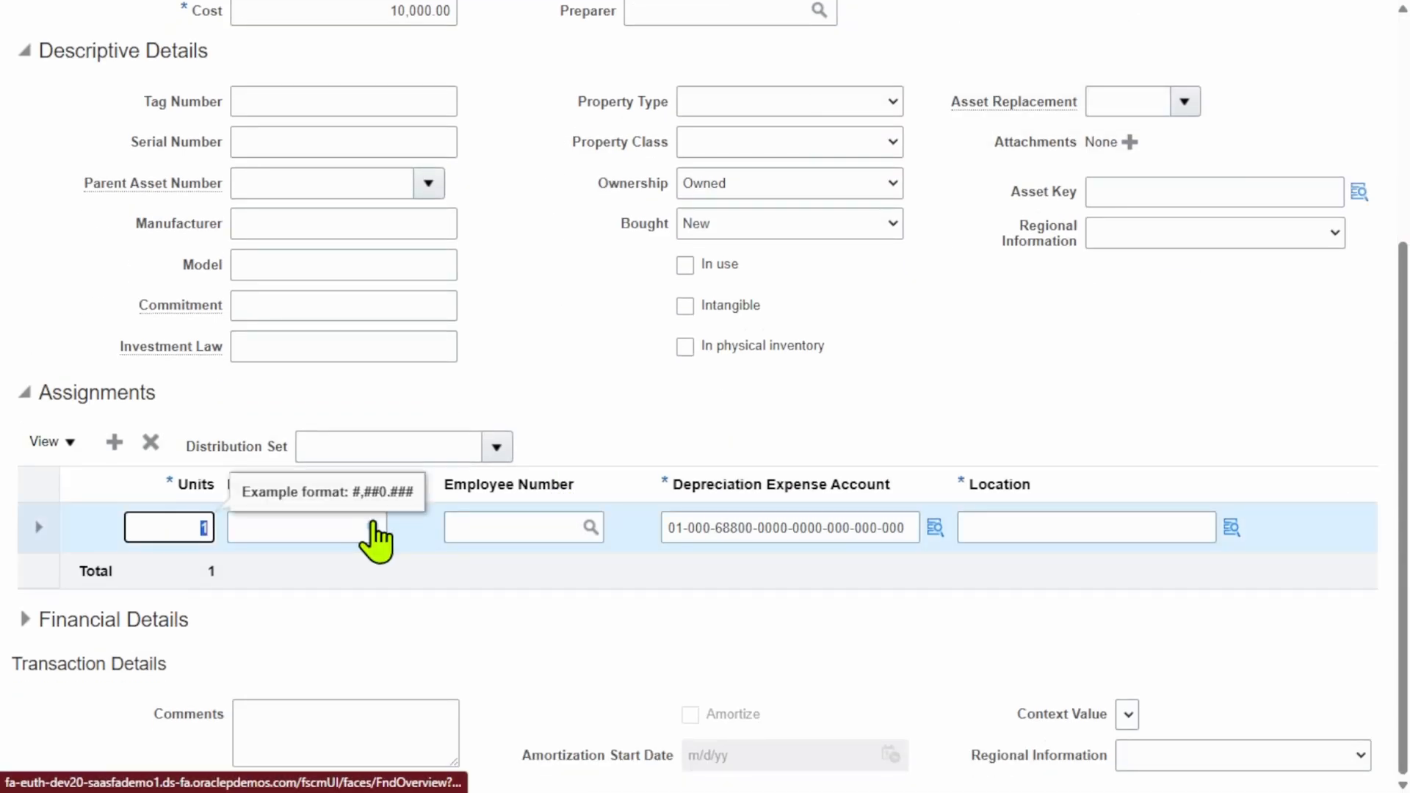
type("10")
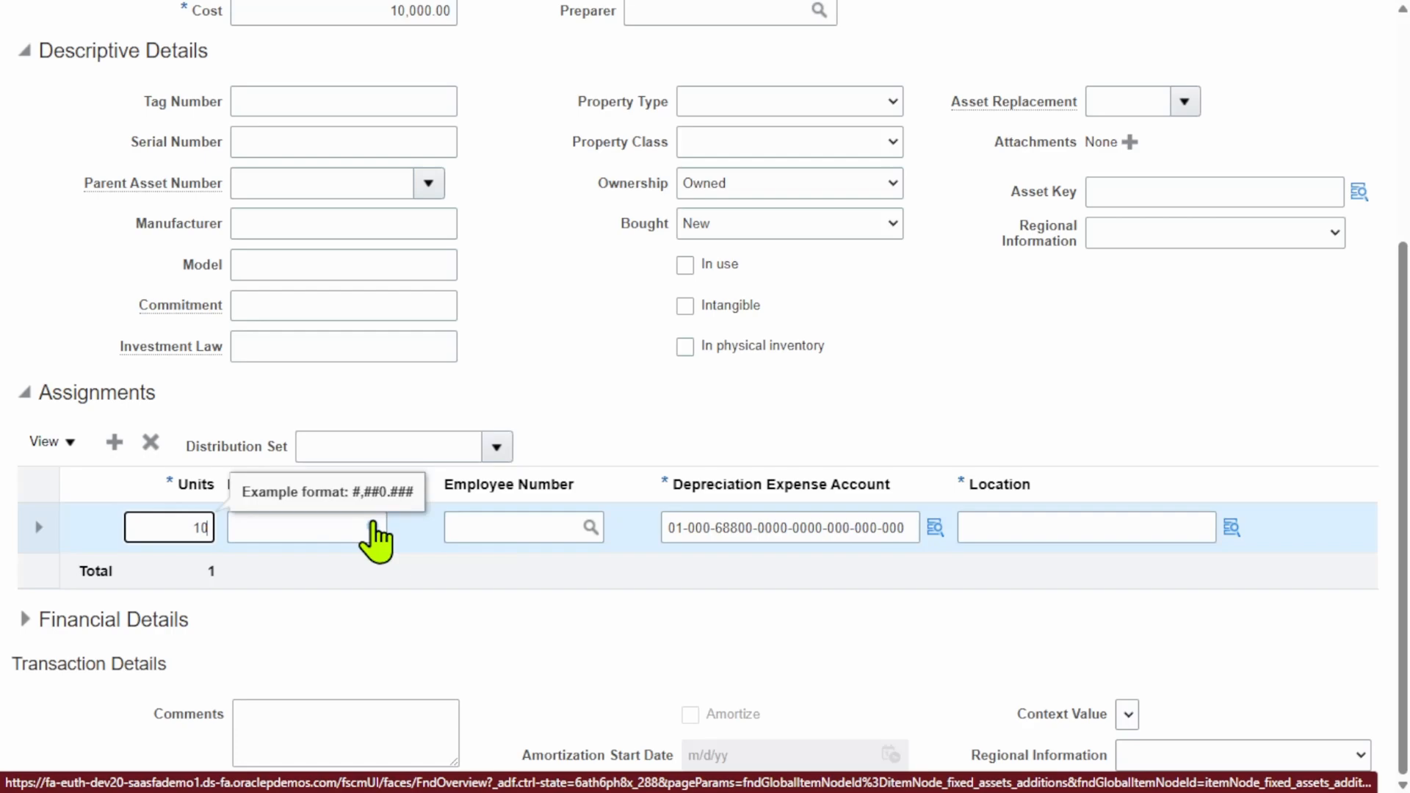
left_click(734, 382)
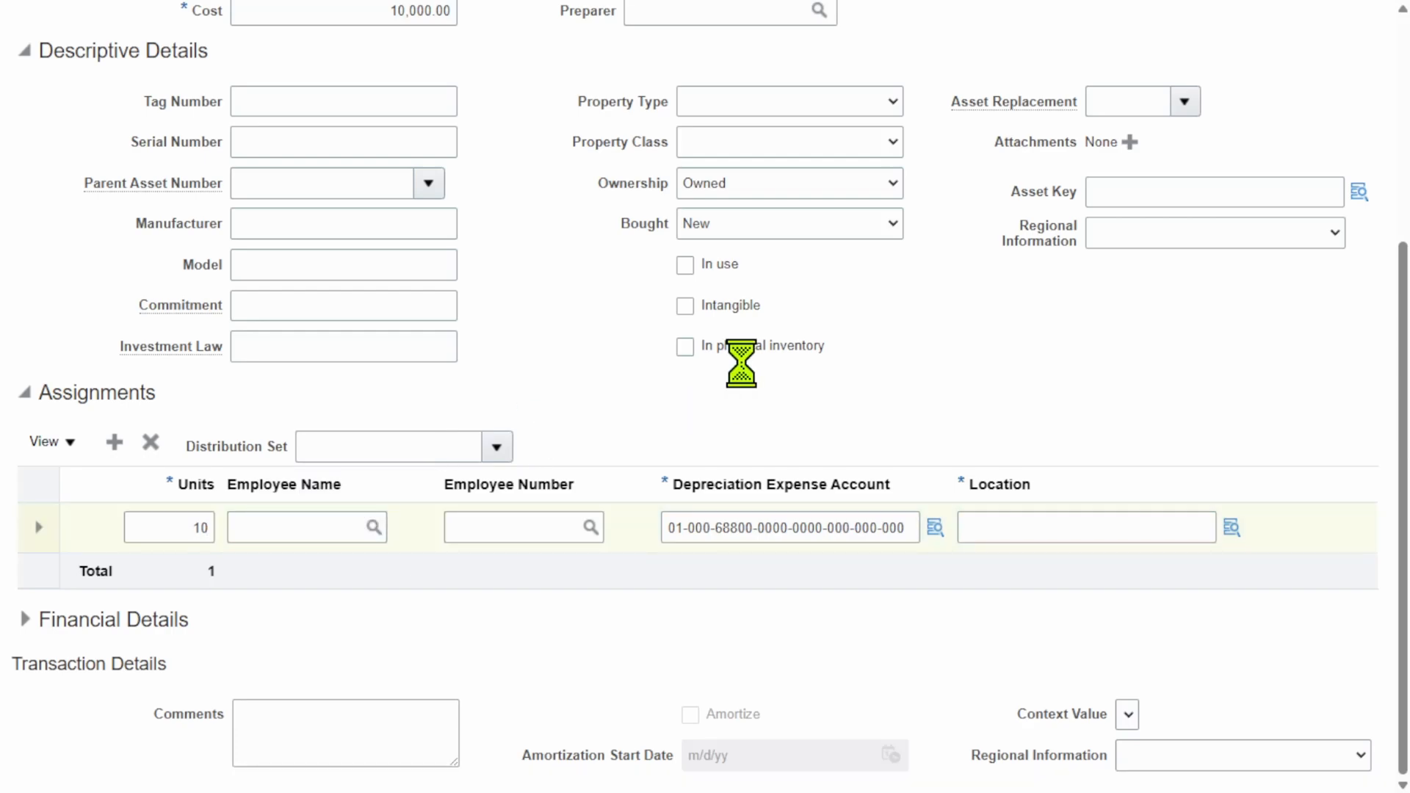
- Assign the source line the location USA-CALIFORNIA-ATLANTA-OFFICE and the asset key COMPRESSOR STATION
left_click(1232, 529)
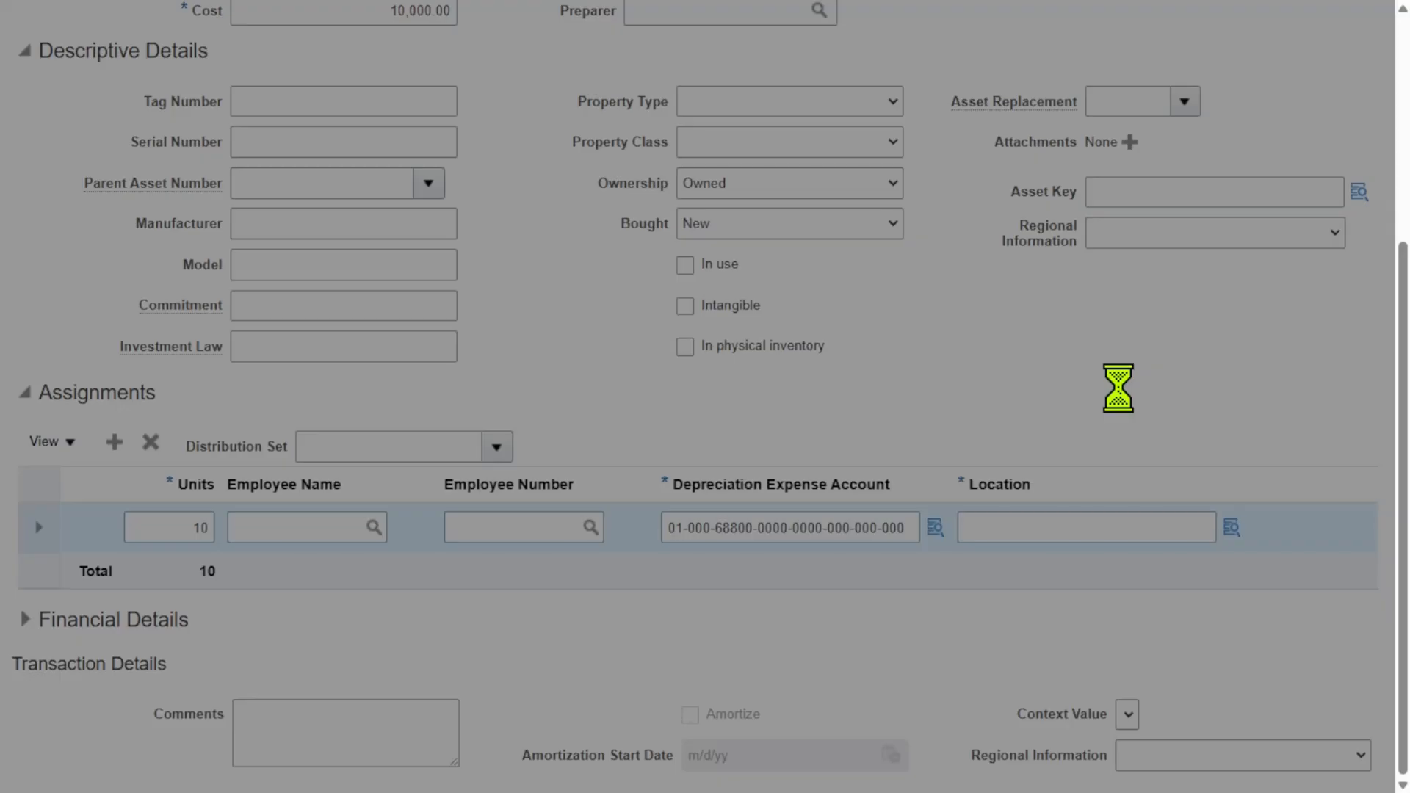
left_click(744, 557)
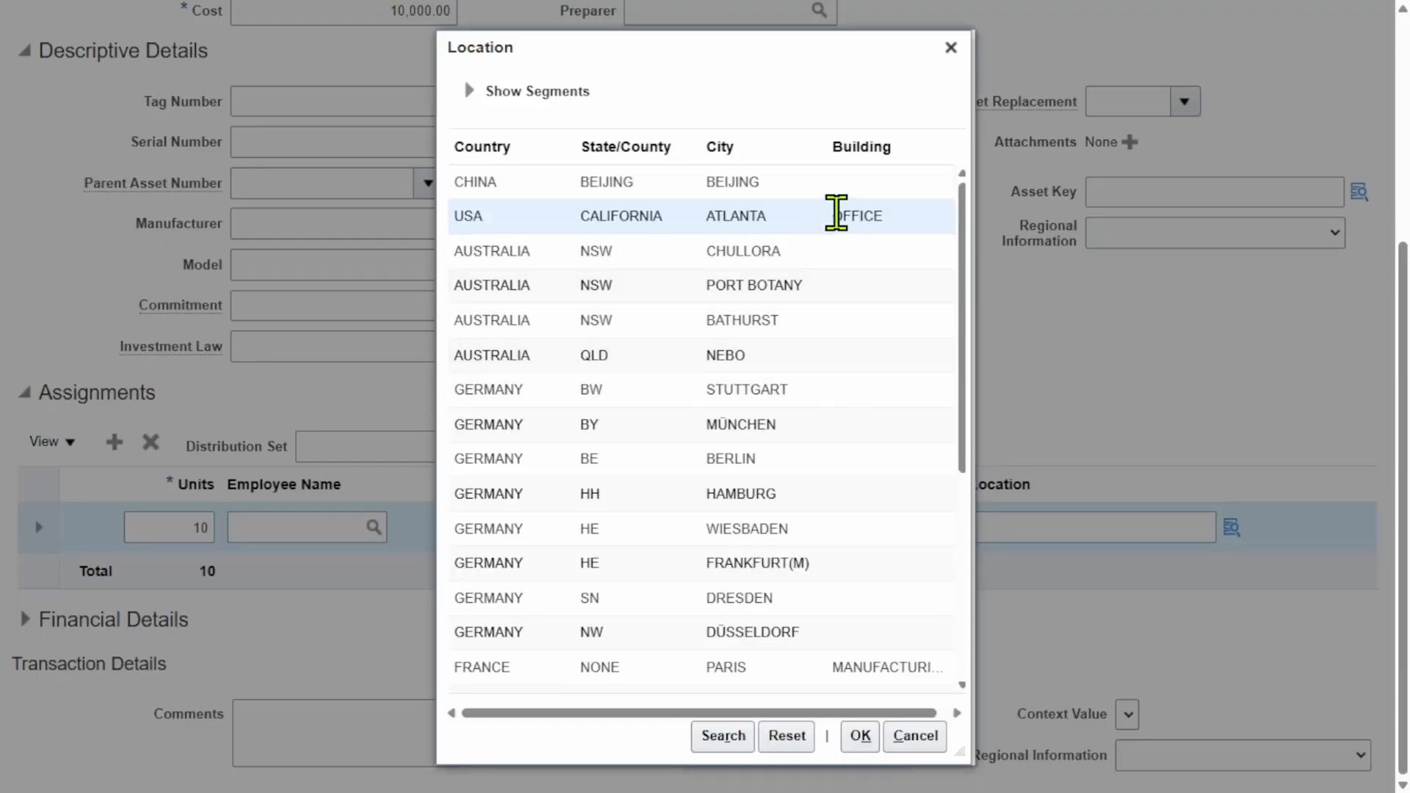
left_click(863, 735)
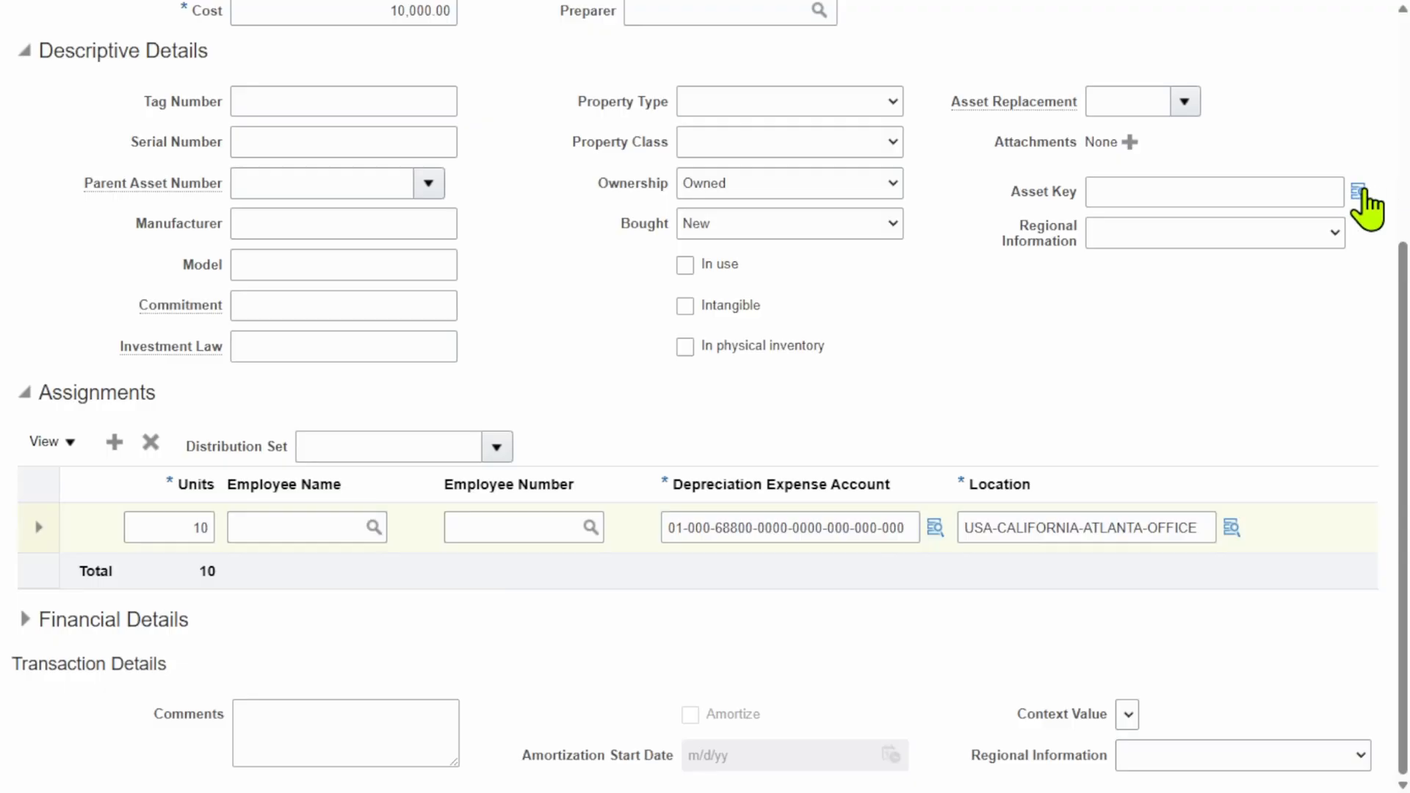
left_click(1360, 191)
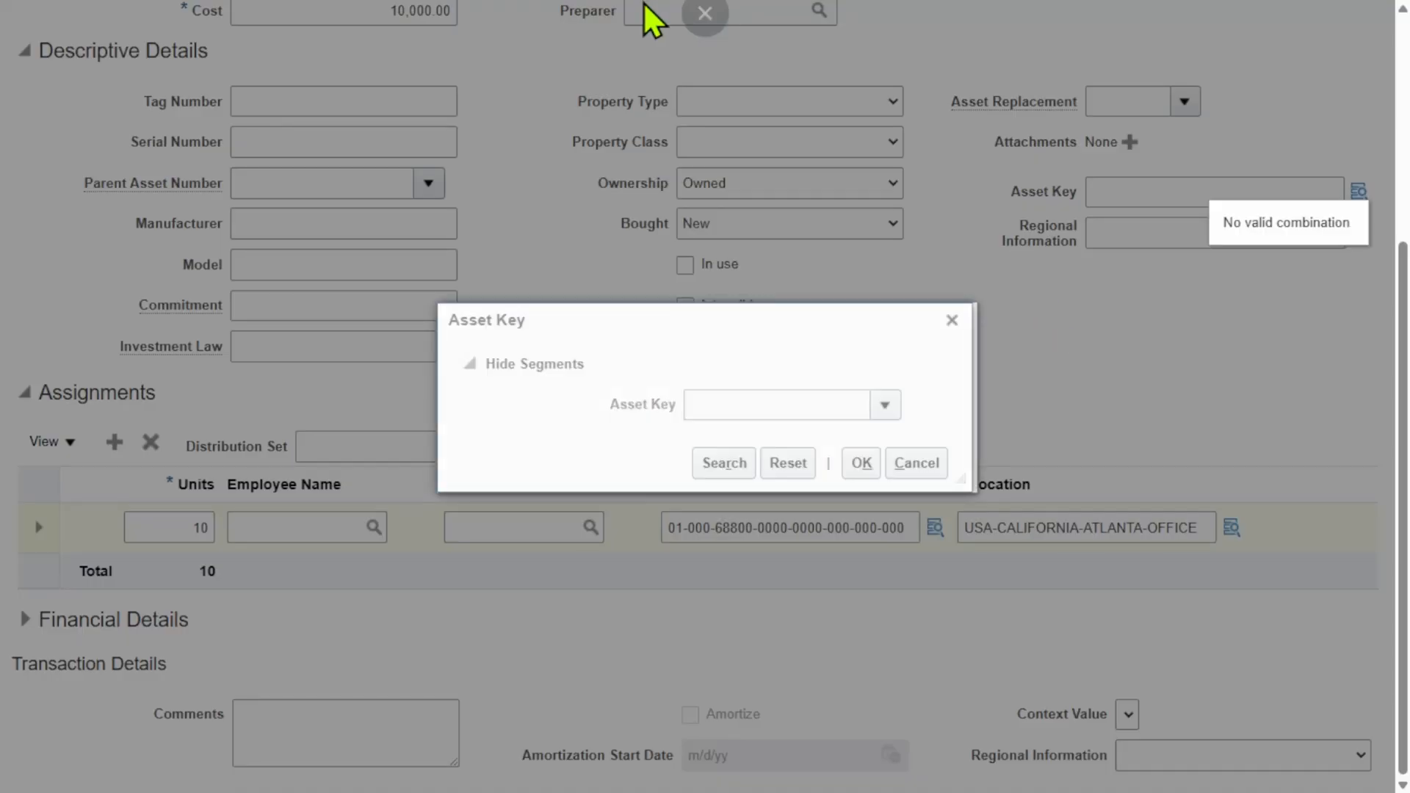
left_click(883, 407)
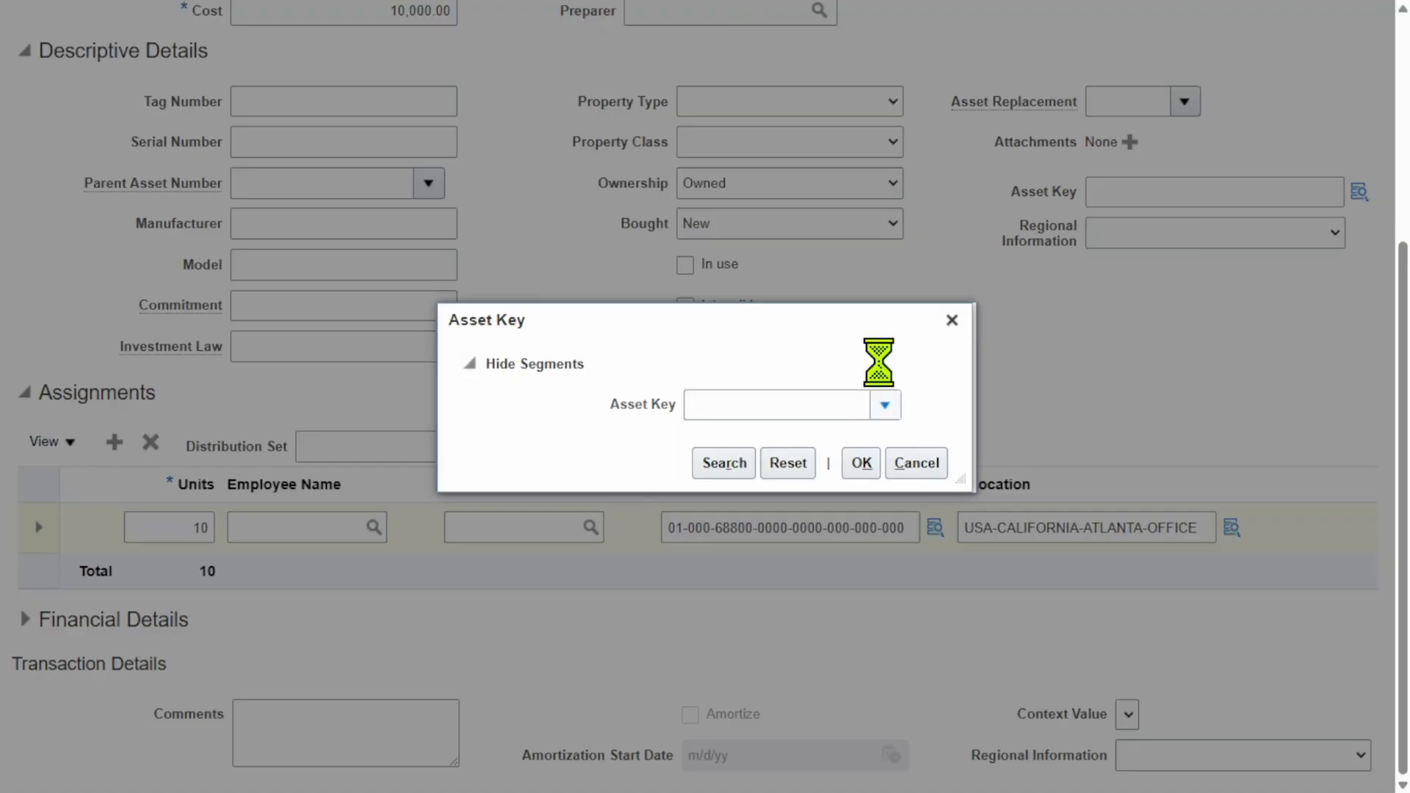
left_click(1051, 486)
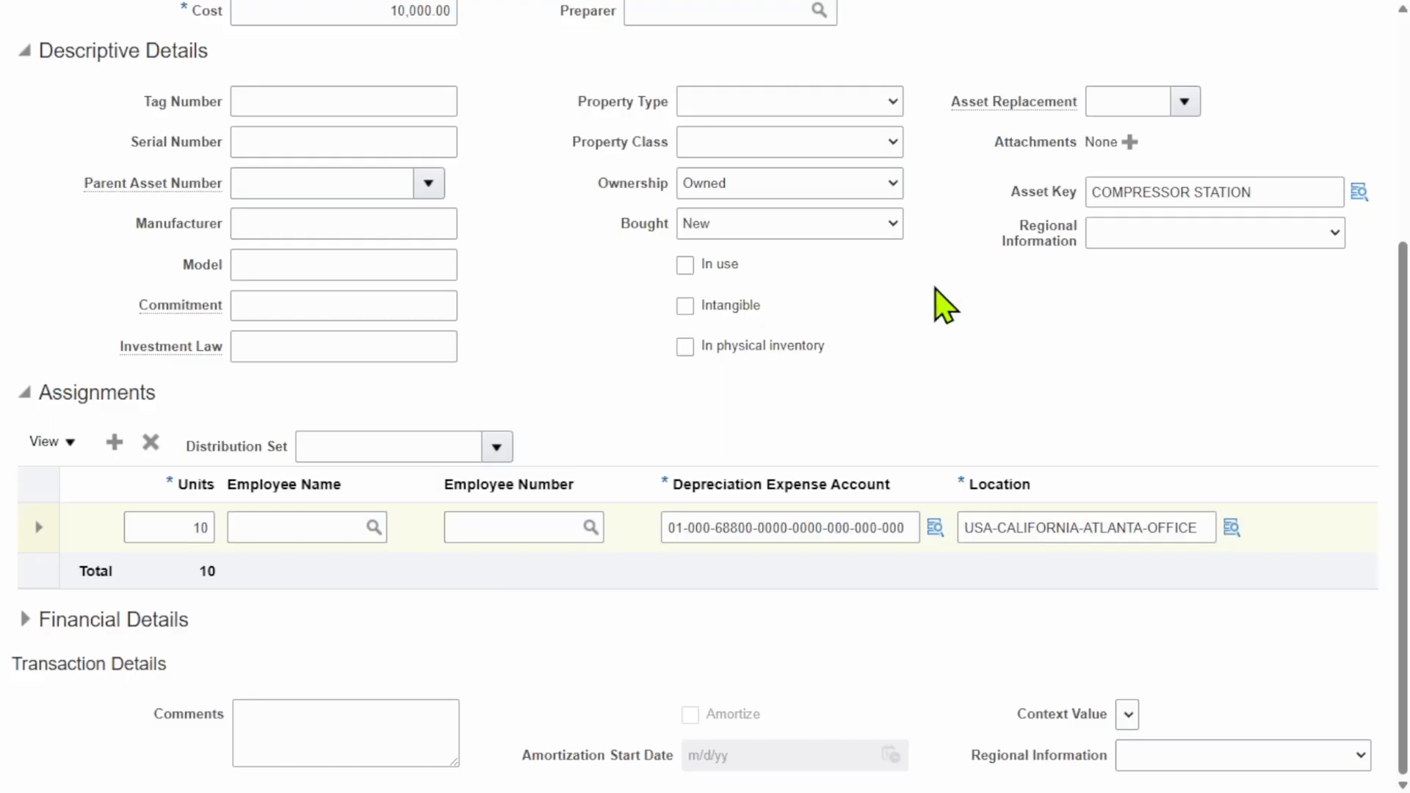
- Set the source line's queue to Post and check its assignment details
scroll(955, 312, "up", 5)
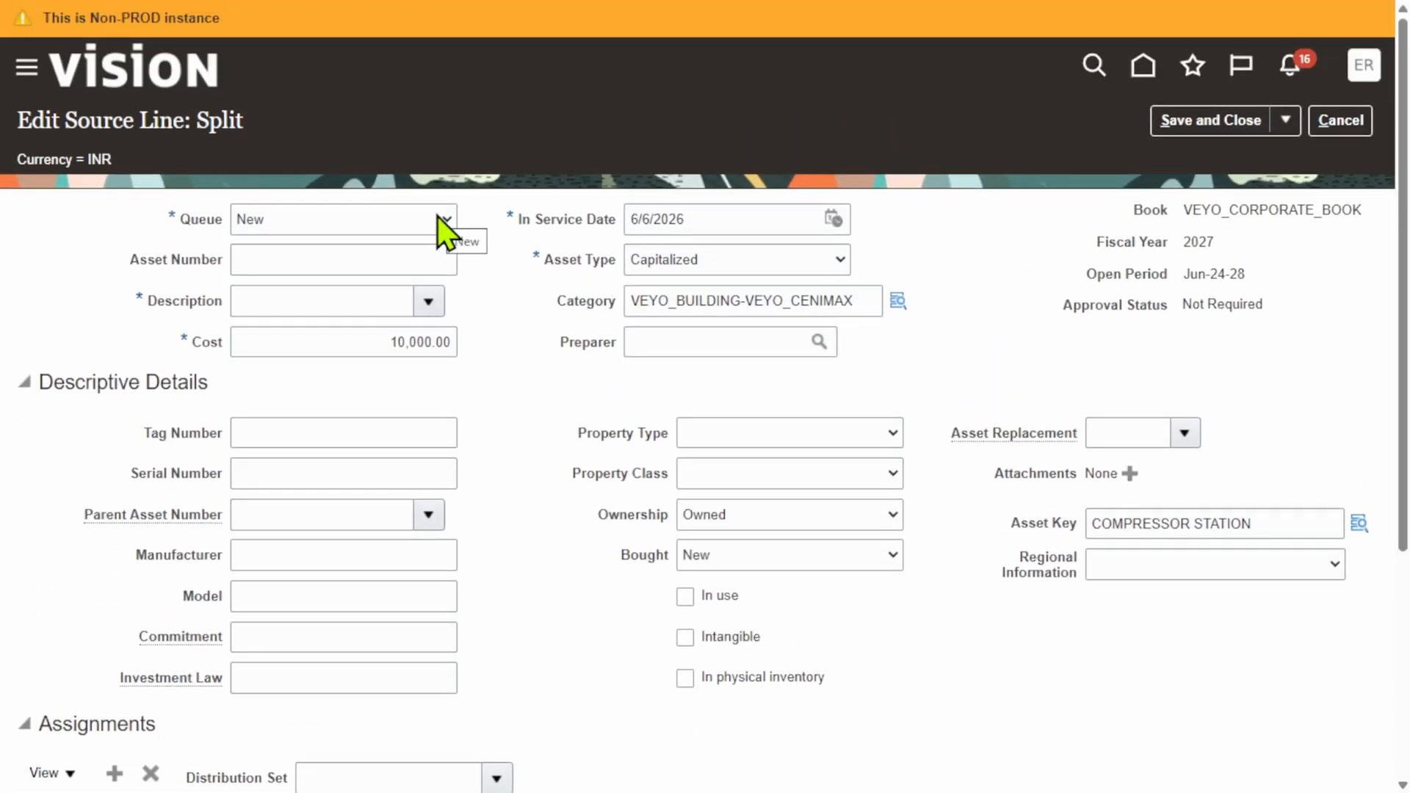
left_click(438, 217)
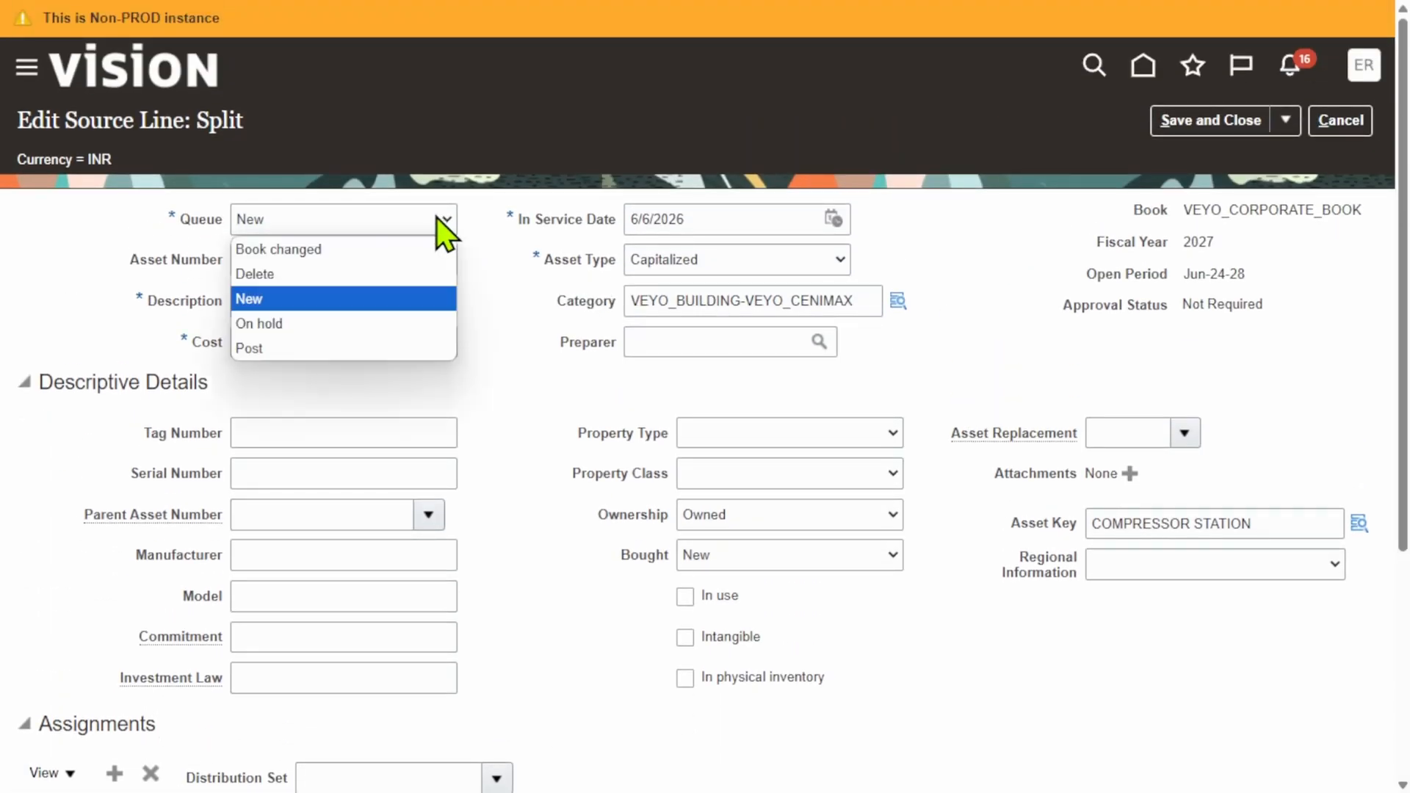
left_click(323, 351)
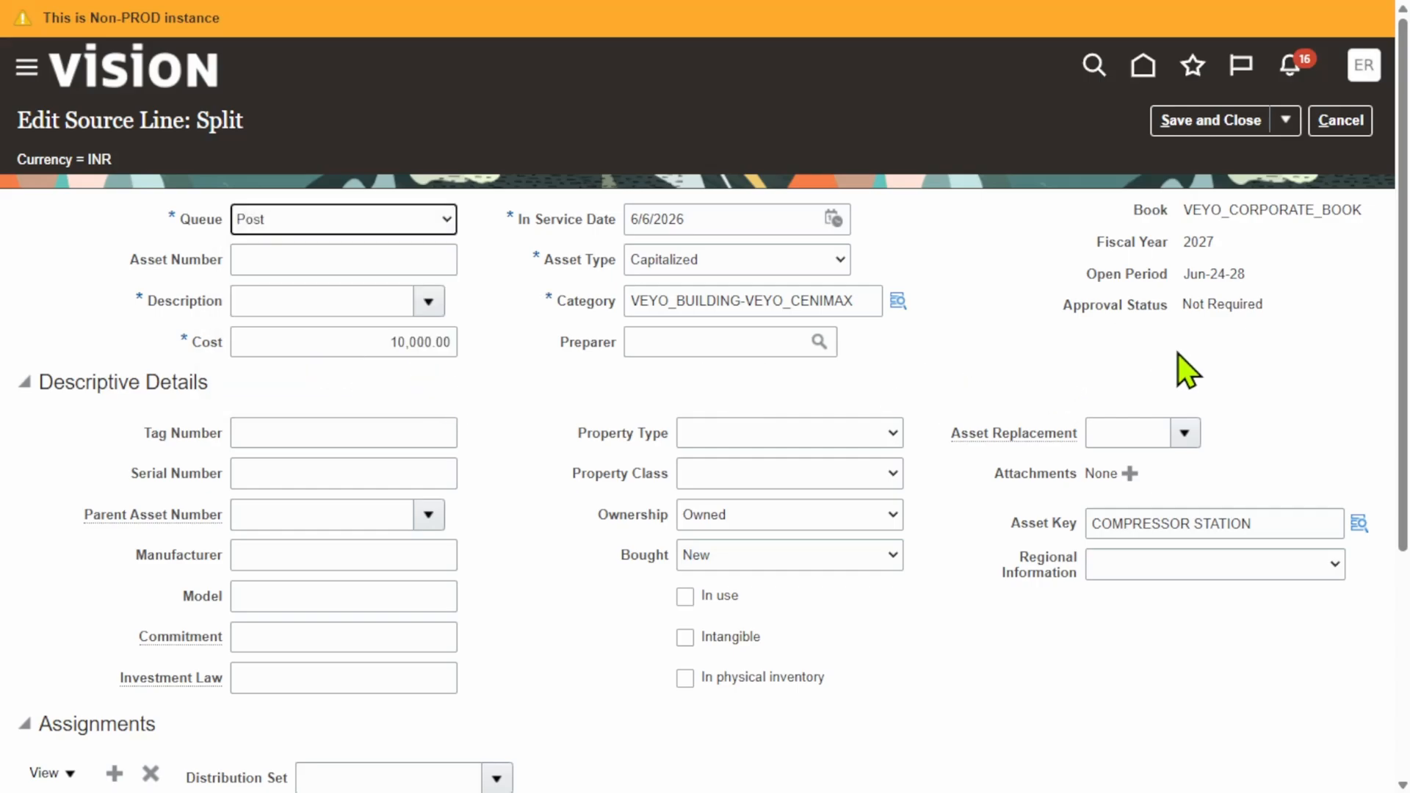
scroll(1212, 371, "down", 1)
scroll(1212, 371, "down", 5)
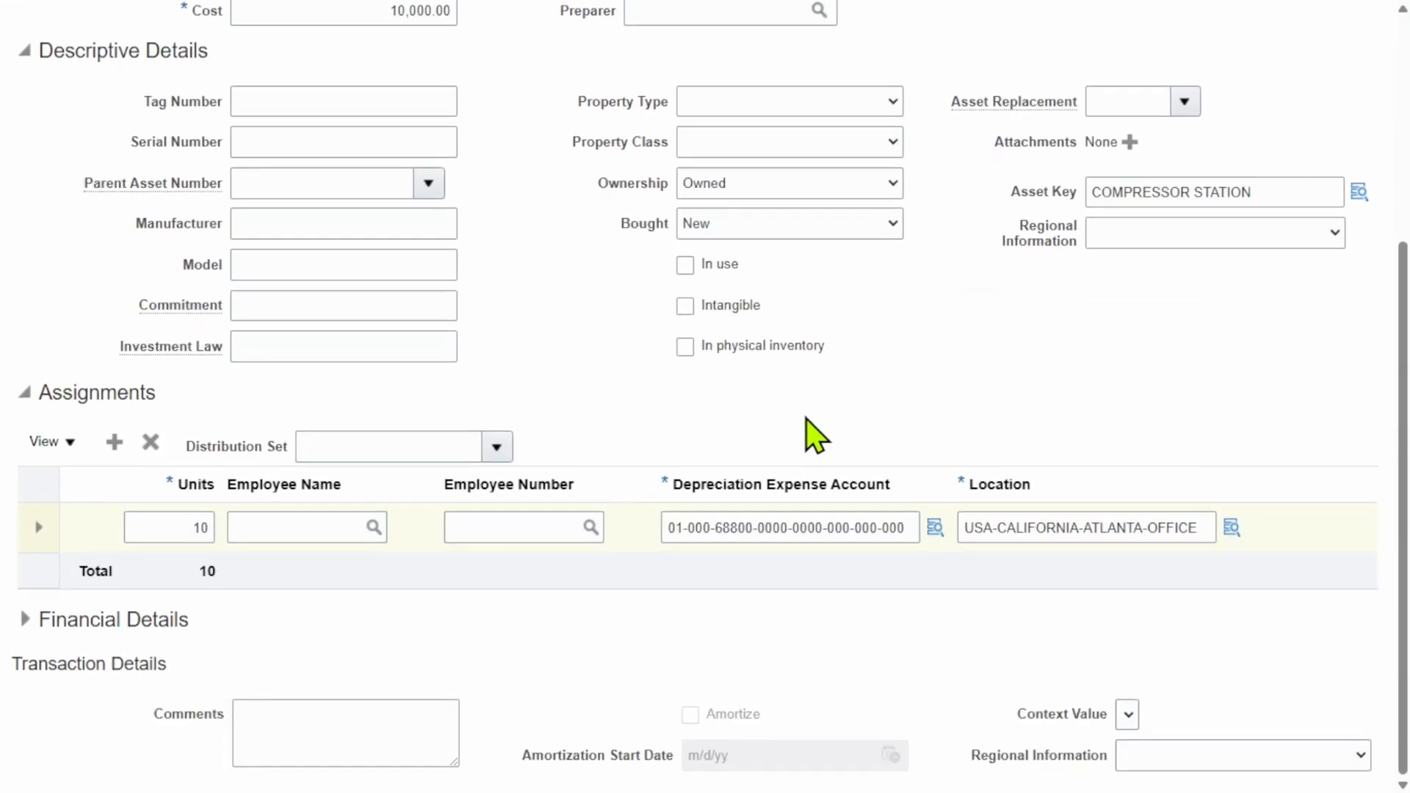
scroll(955, 408, "up", 5)
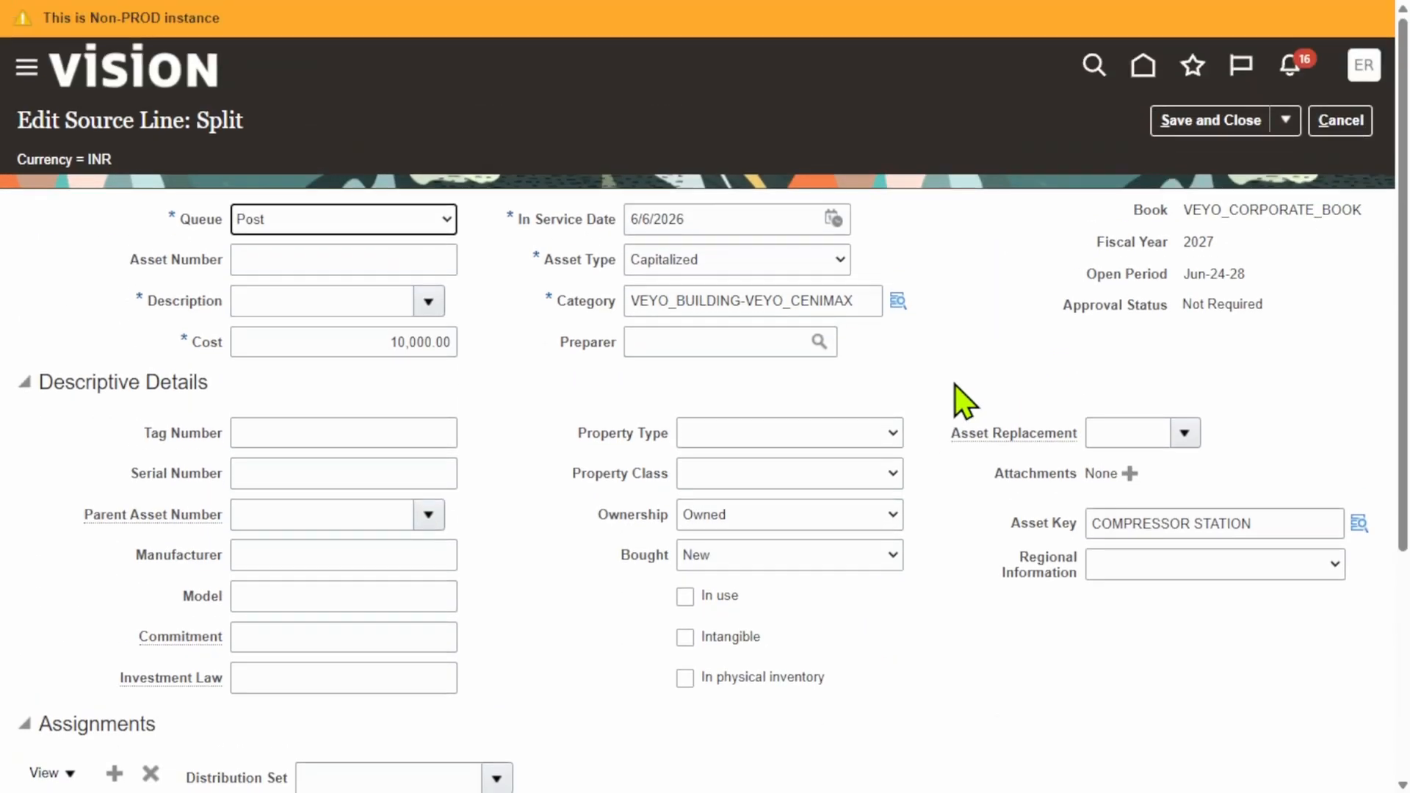
- Try to save the source line, and fill in its required description as Split into 10
left_click(1201, 119)
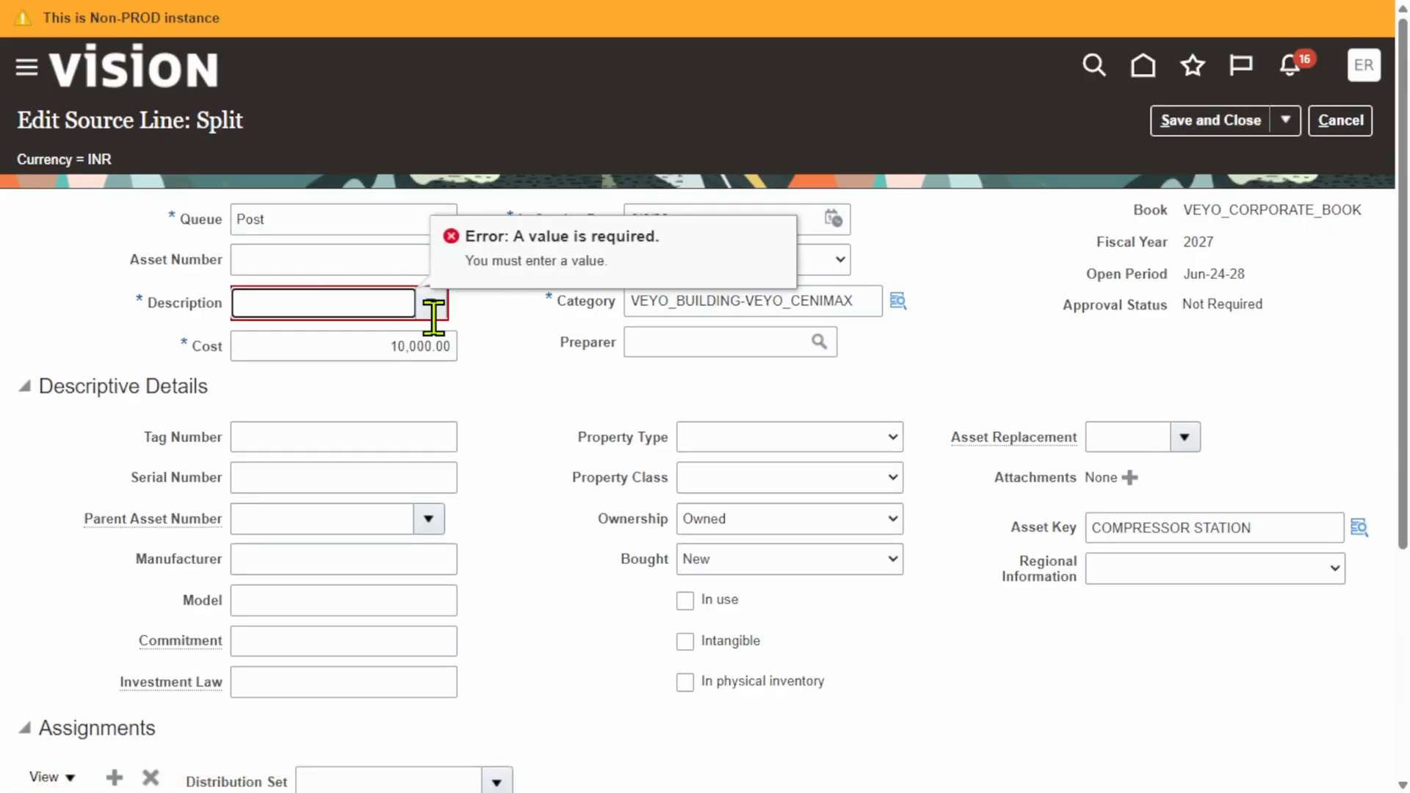
type("Split into")
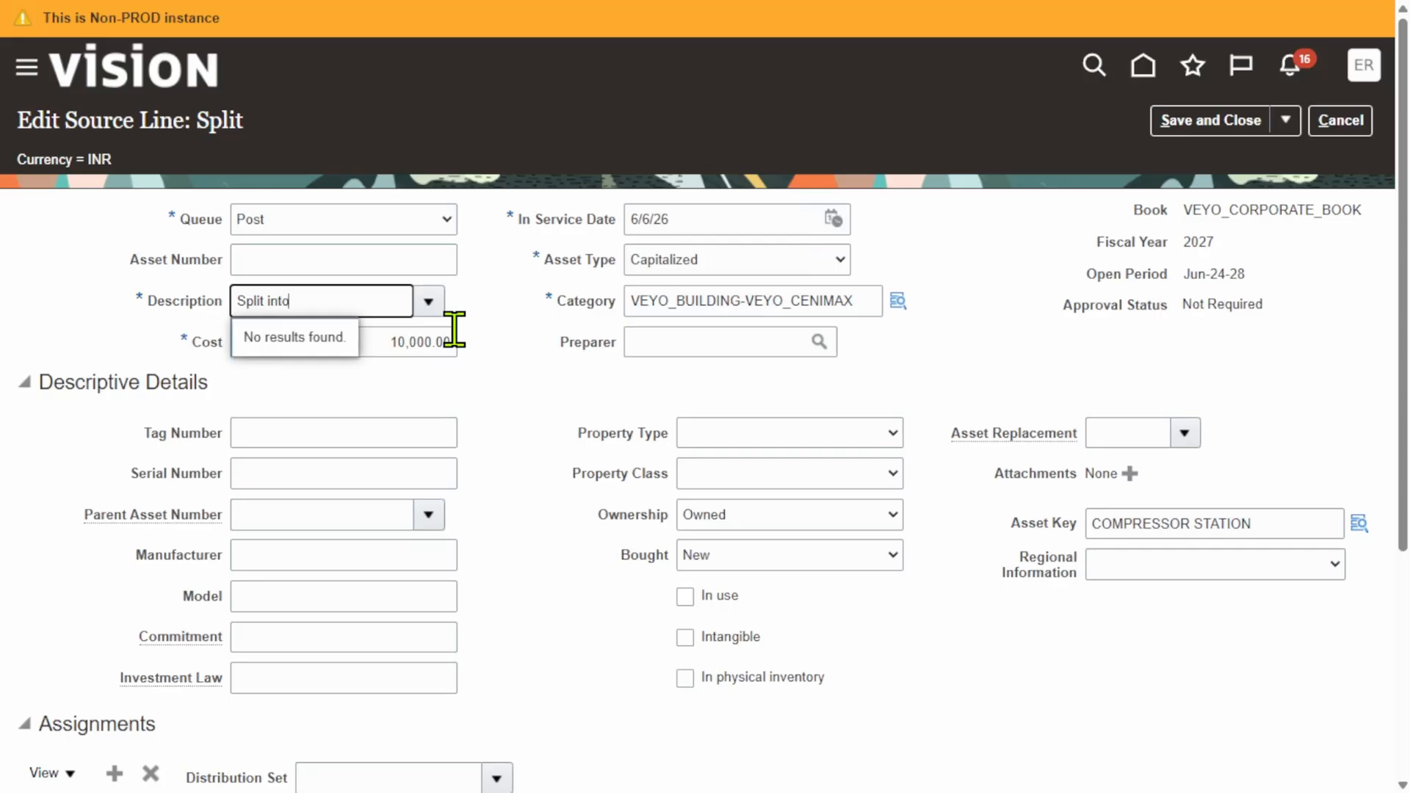
type(" 10")
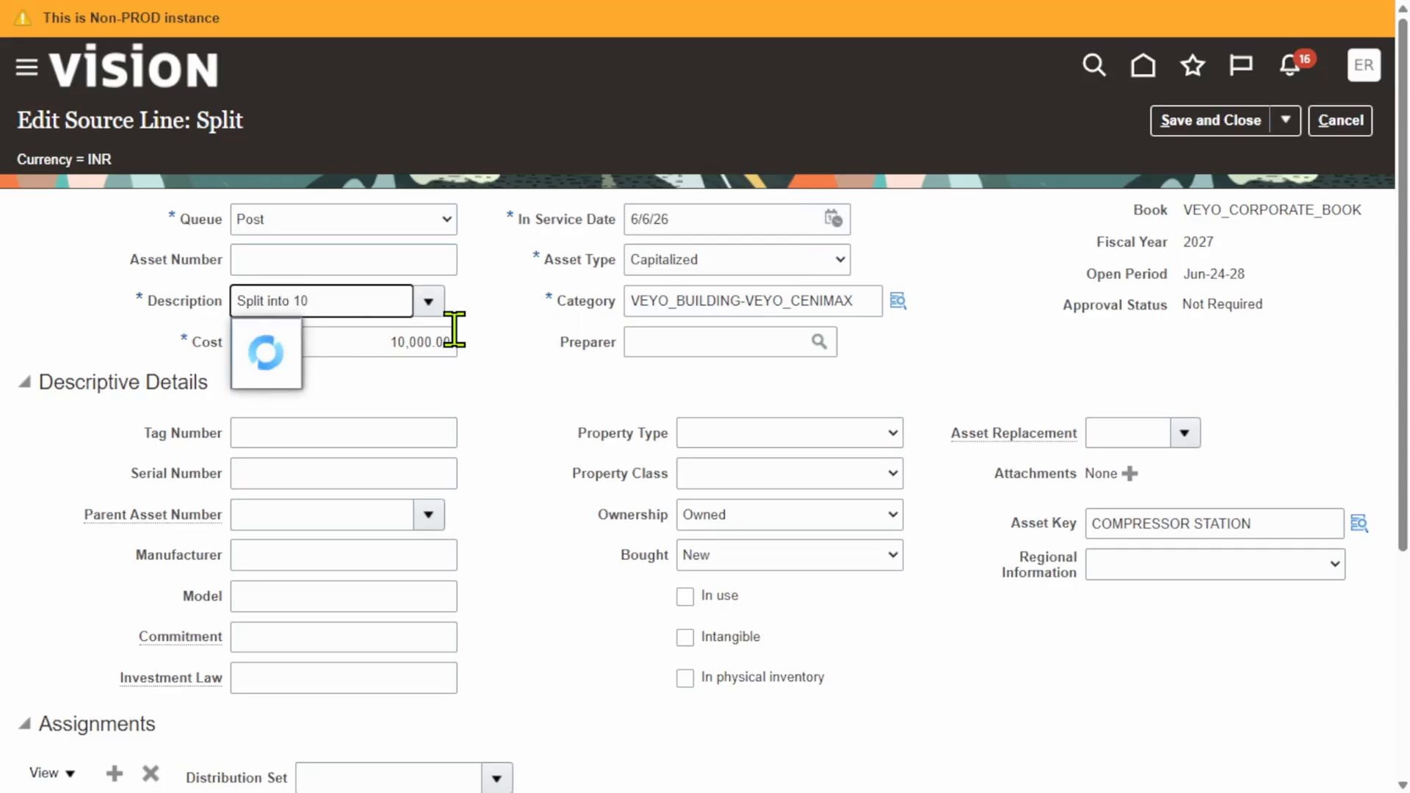
left_click(496, 391)
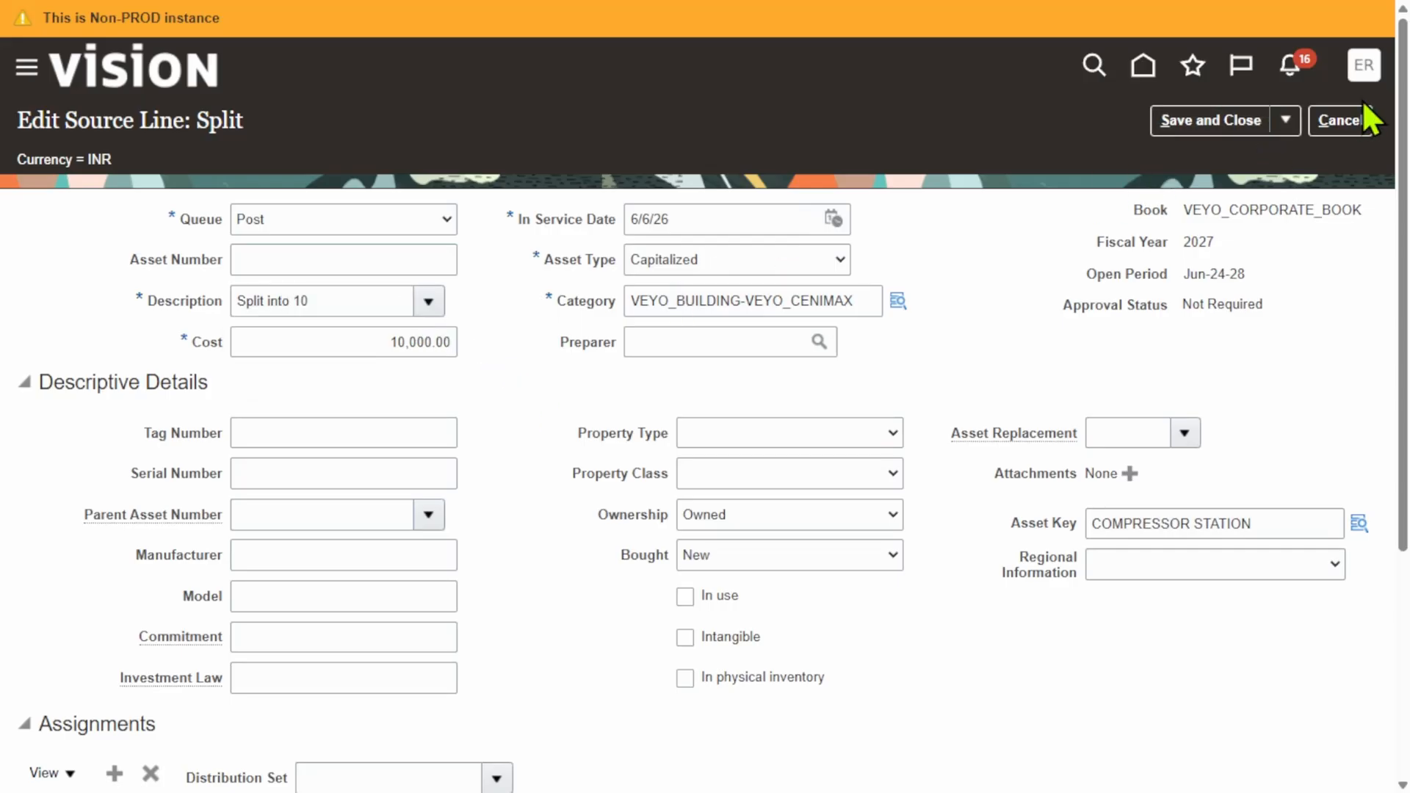
- Save the Split source line and split it into 10 lines of 1 unit each
left_click(1291, 118)
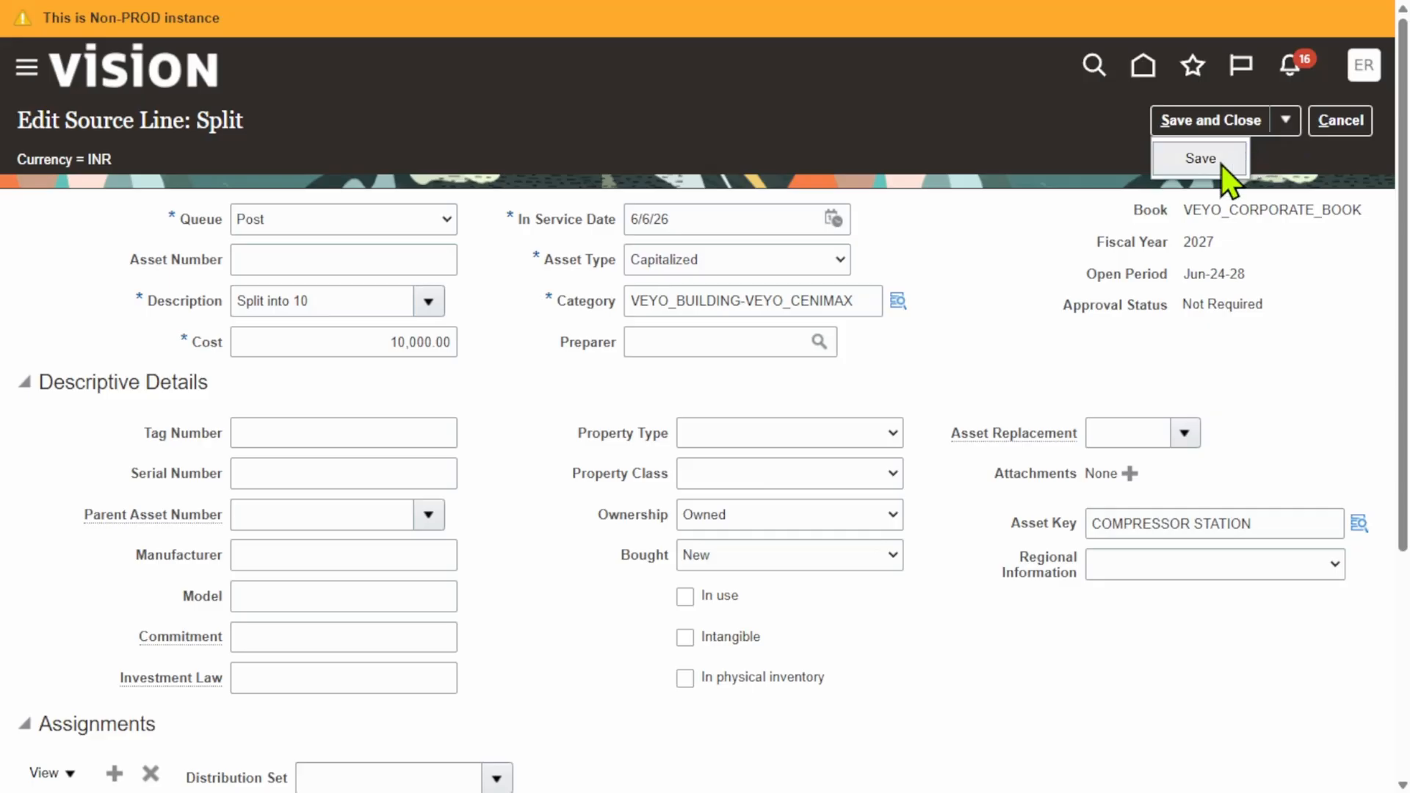
left_click(1222, 165)
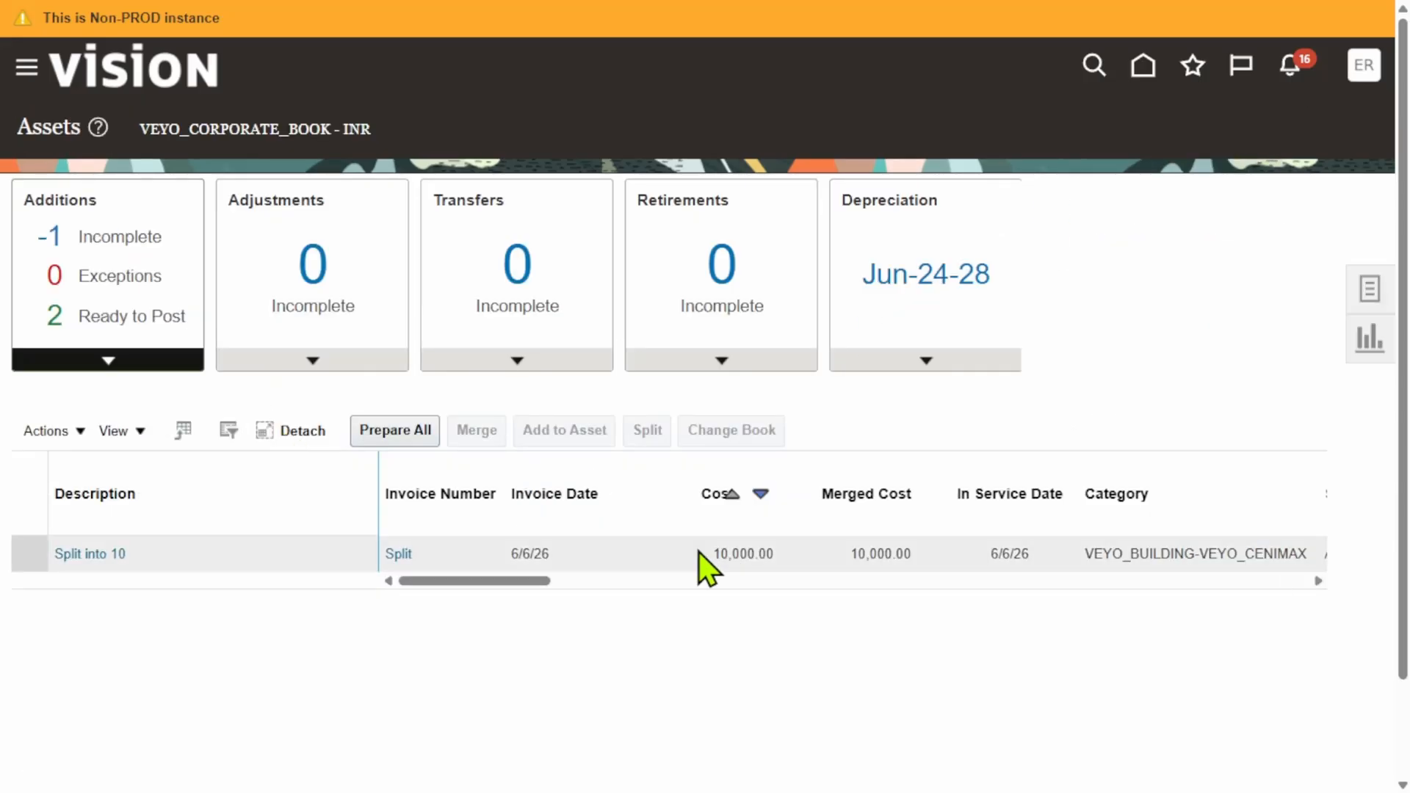
left_click(663, 556)
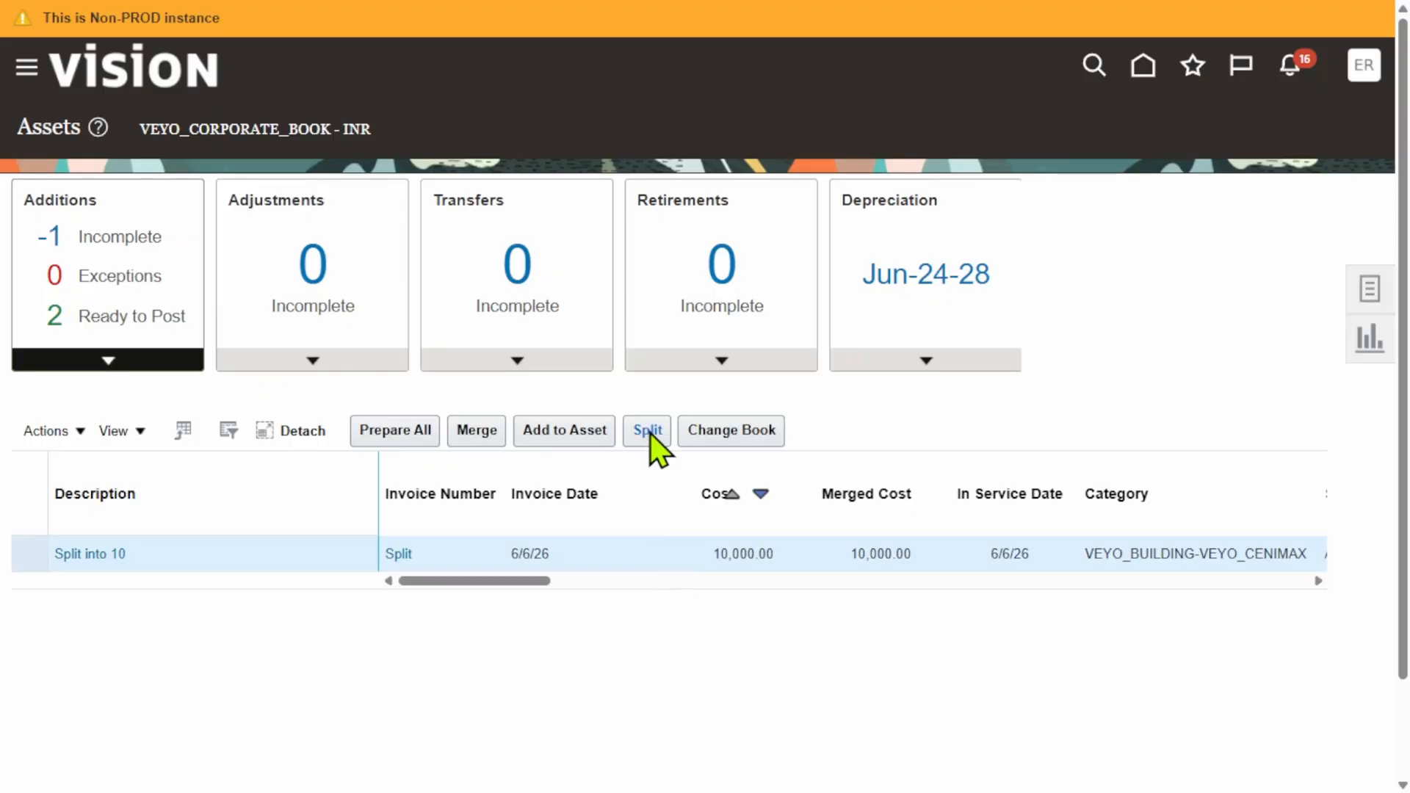
left_click(649, 432)
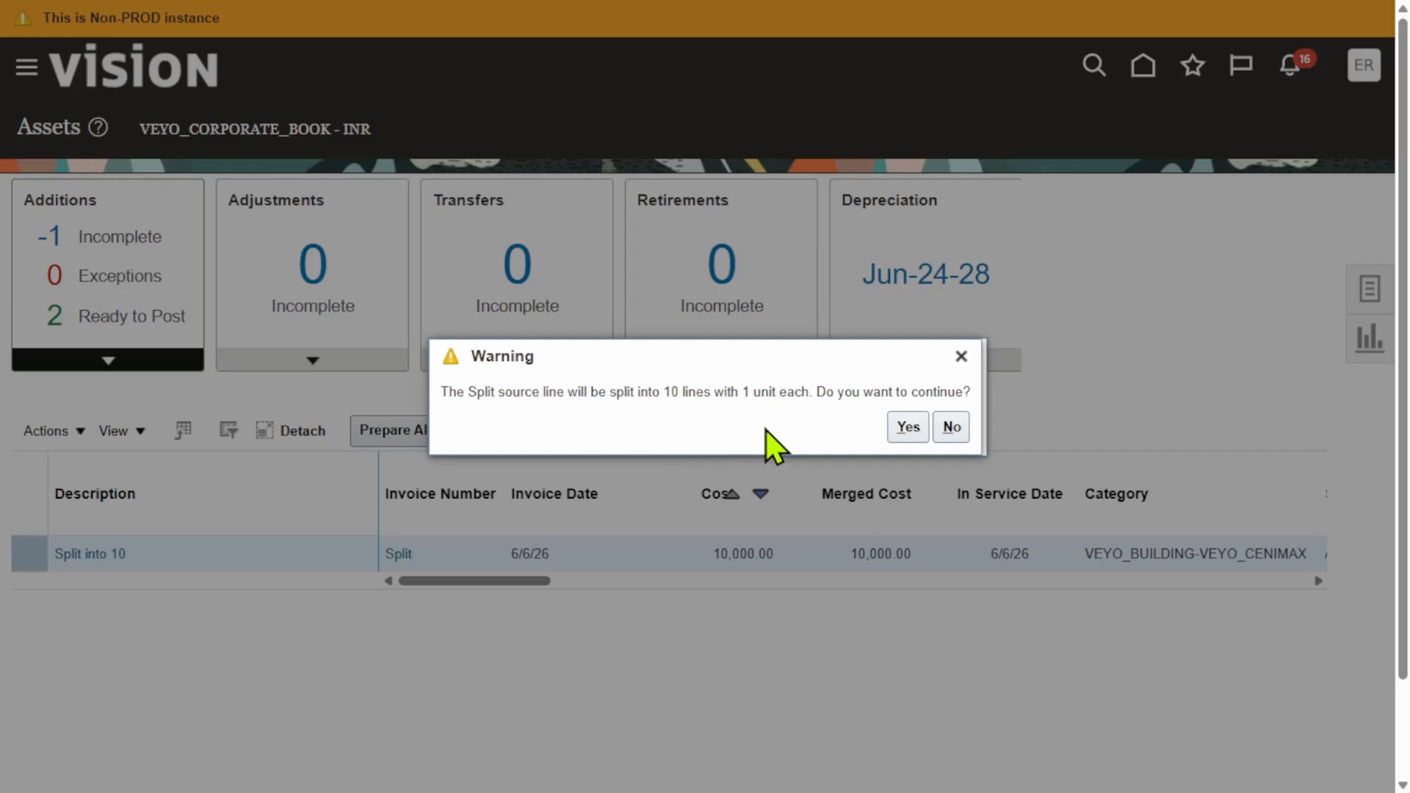
left_click(905, 426)
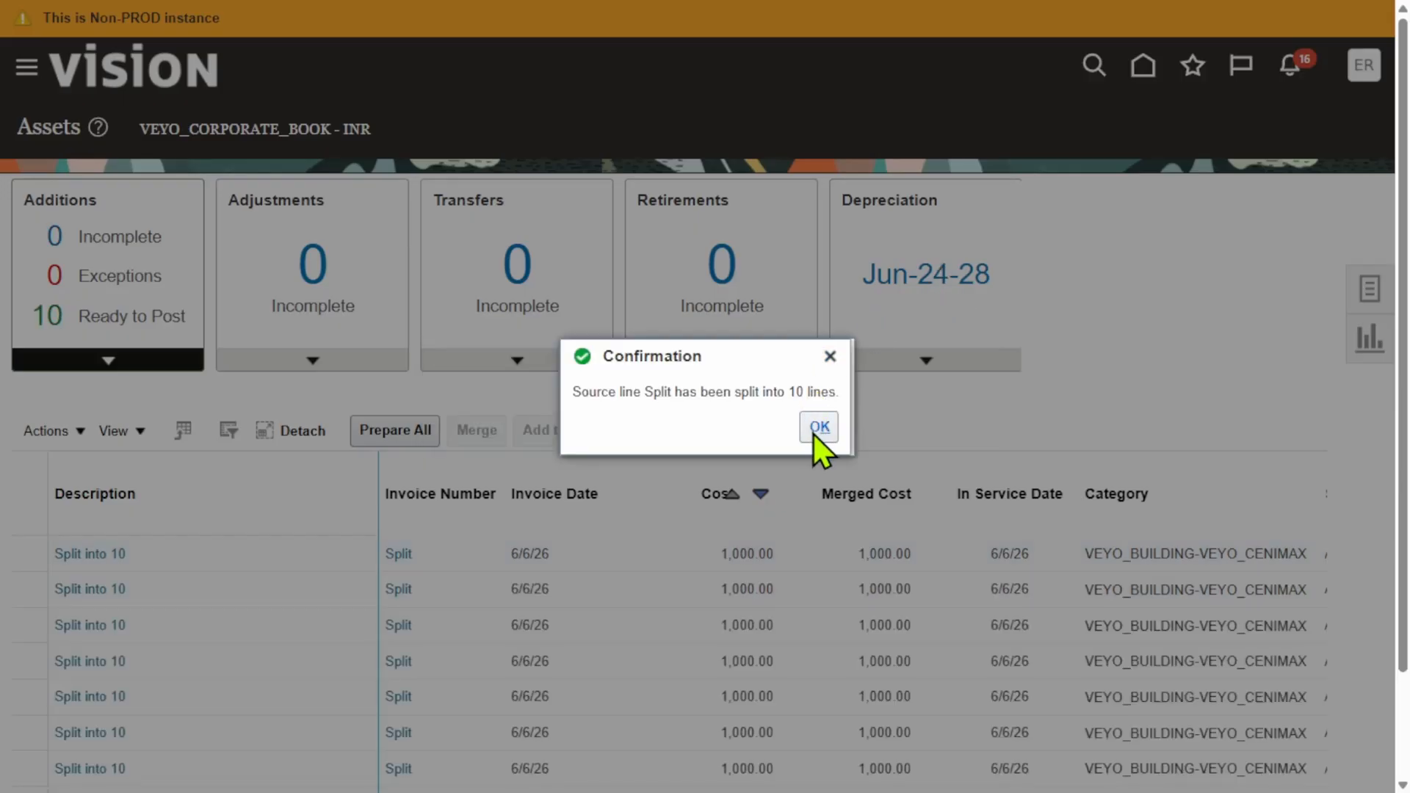
left_click(819, 426)
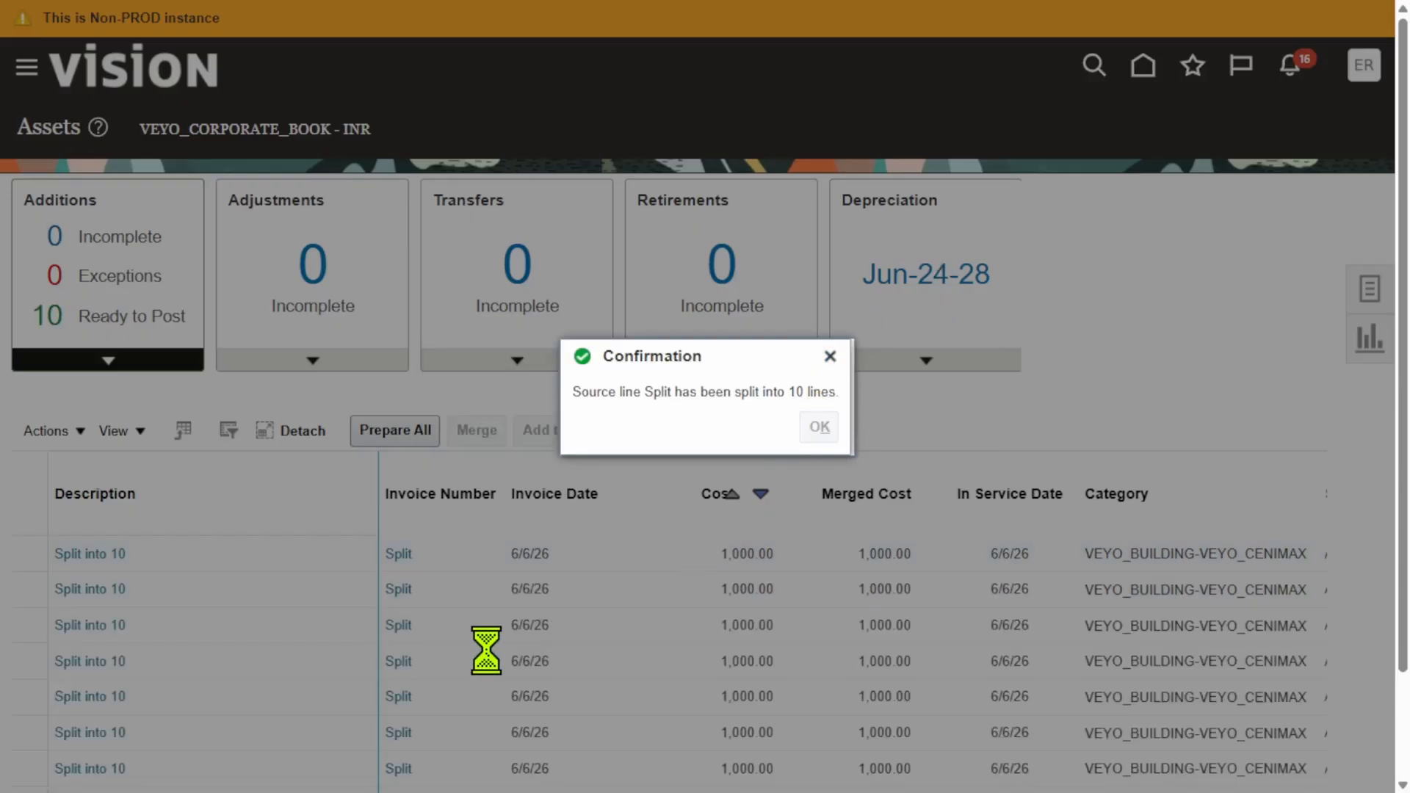
- Review the split lines, list the additions that are ready to post, and submit all of them for posting
scroll(608, 573, "down", 3)
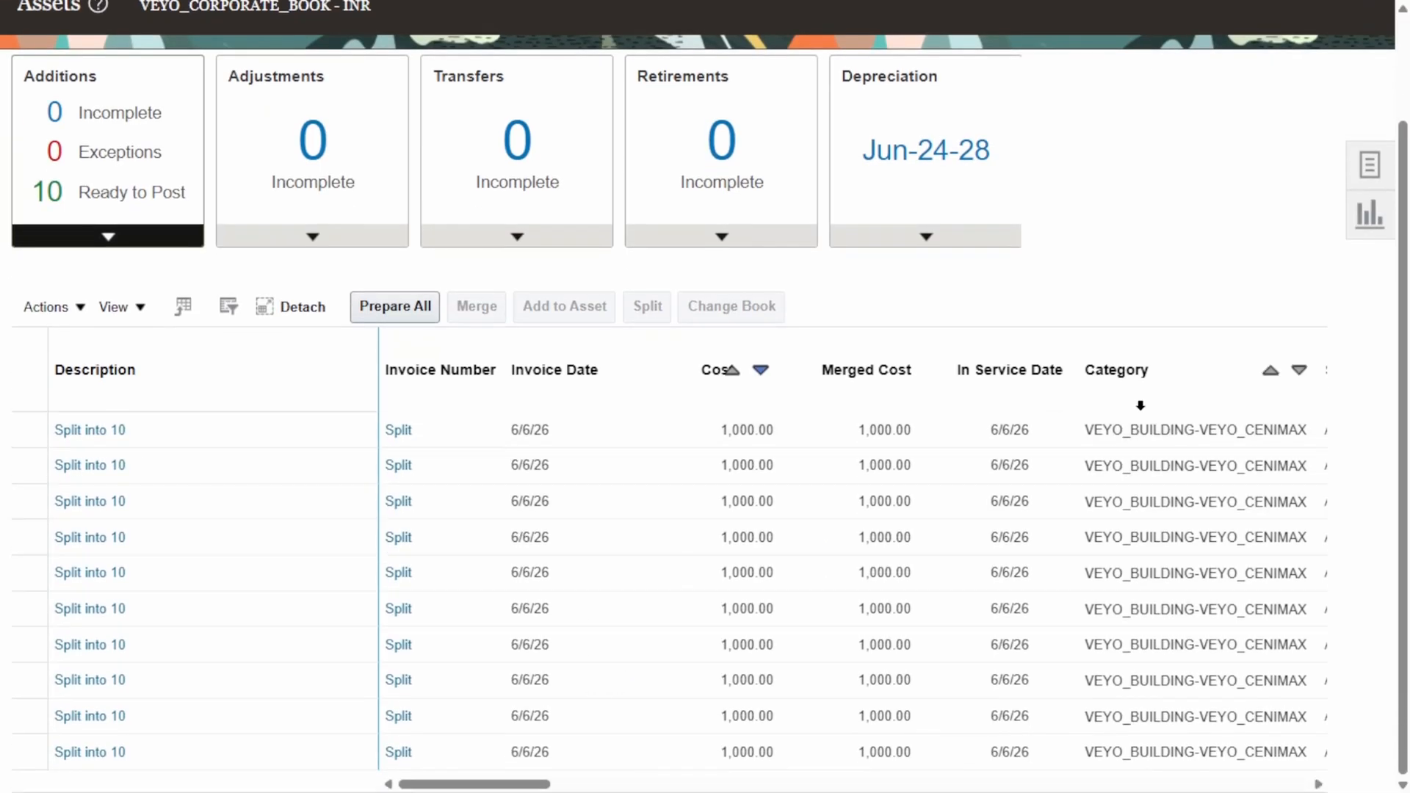
mouse_move(1165, 426)
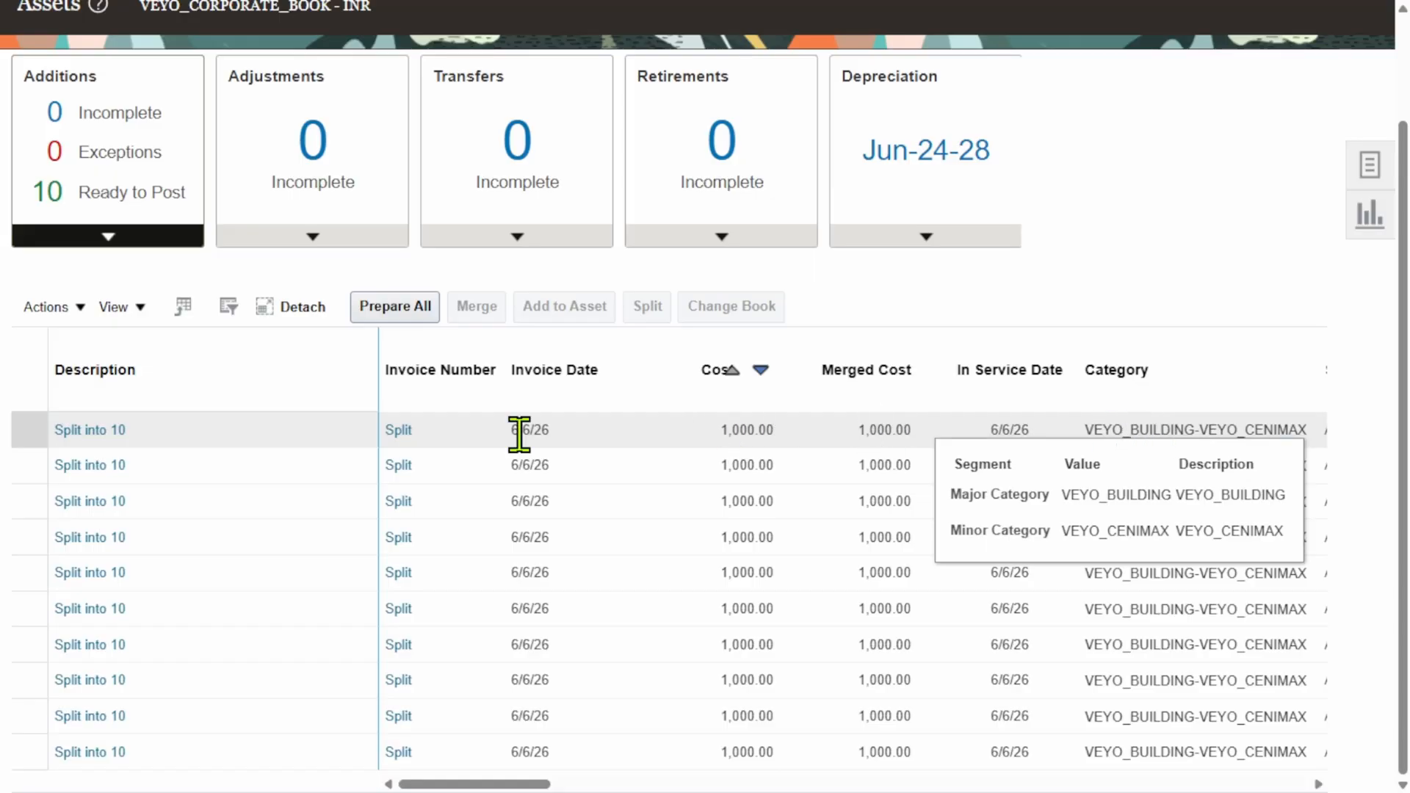
scroll(514, 547, "up", 3)
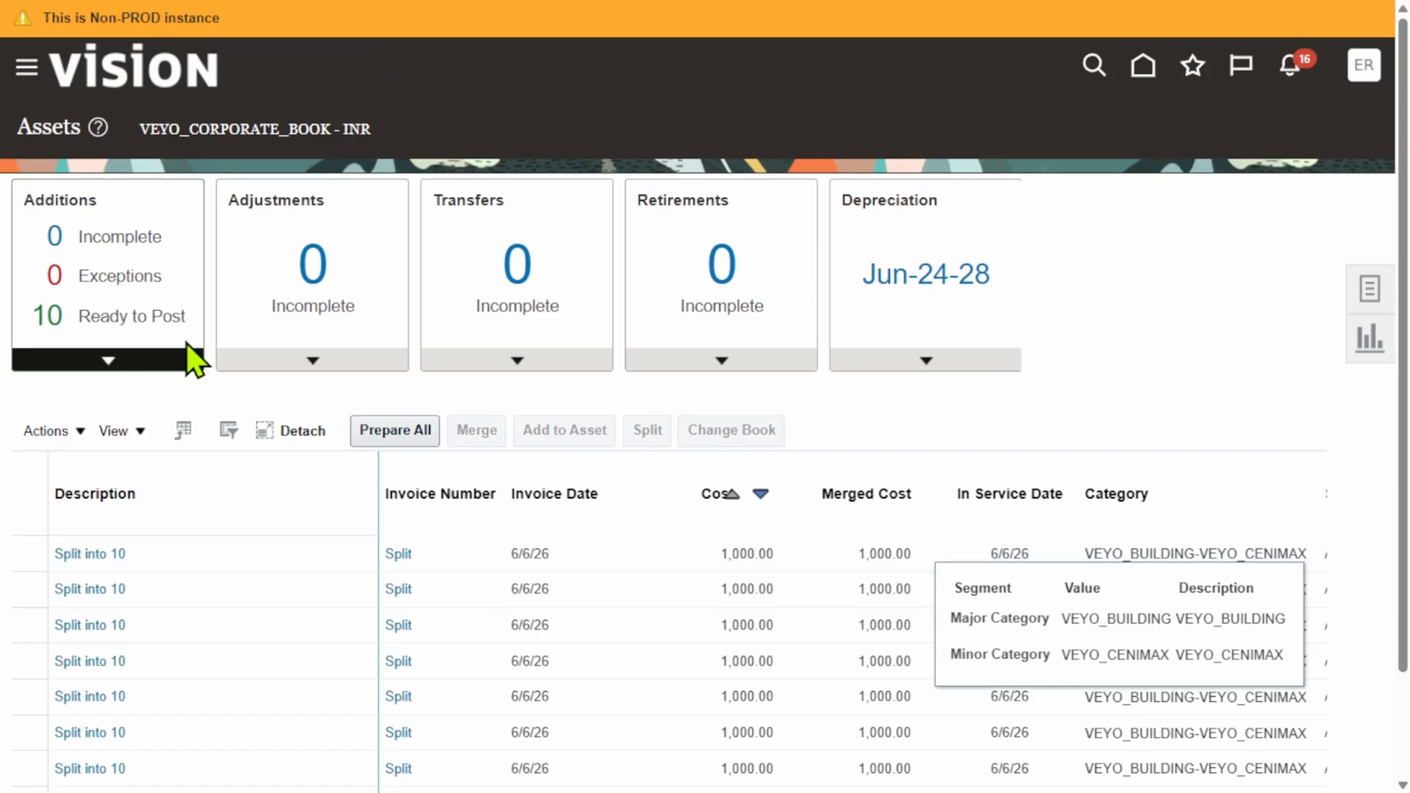
left_click(129, 314)
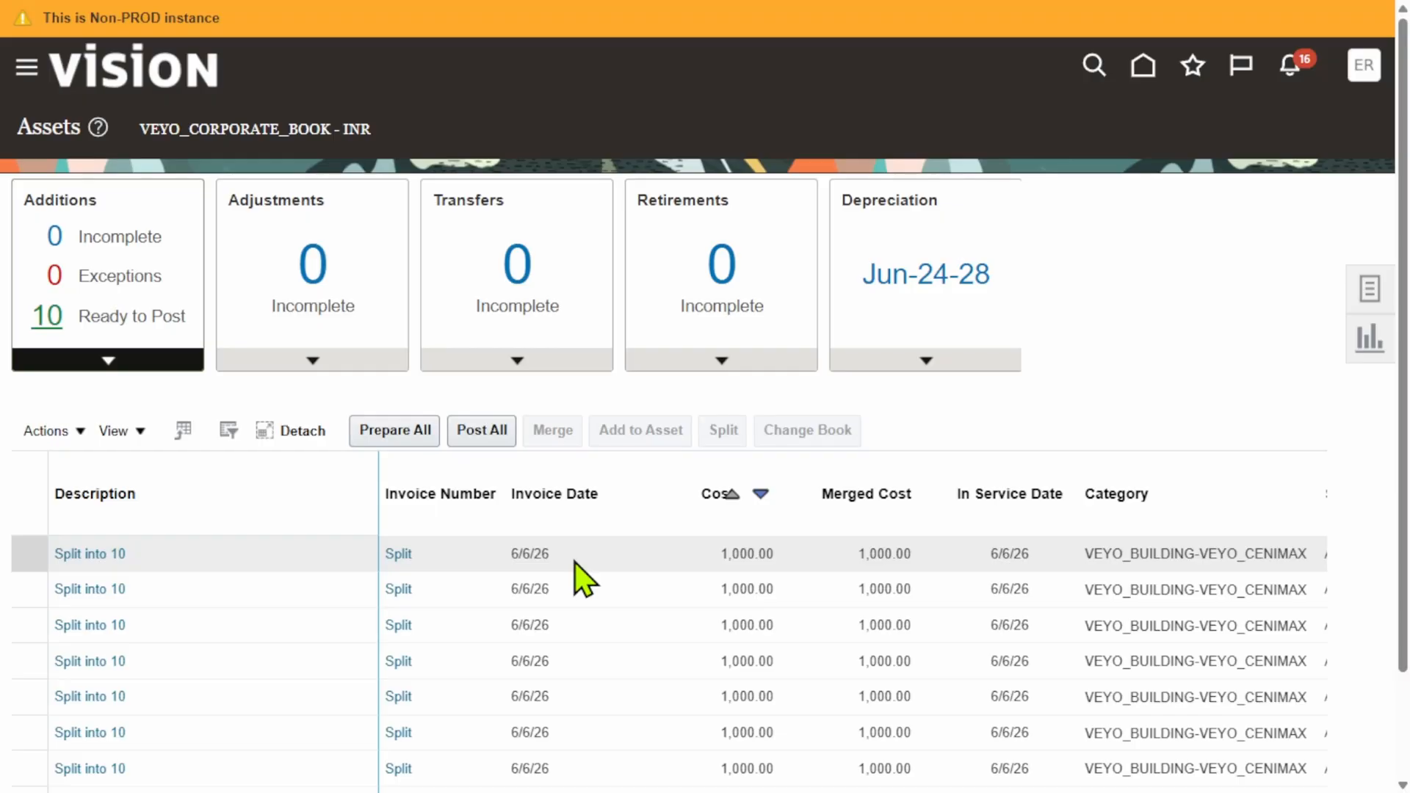
left_click(37, 506)
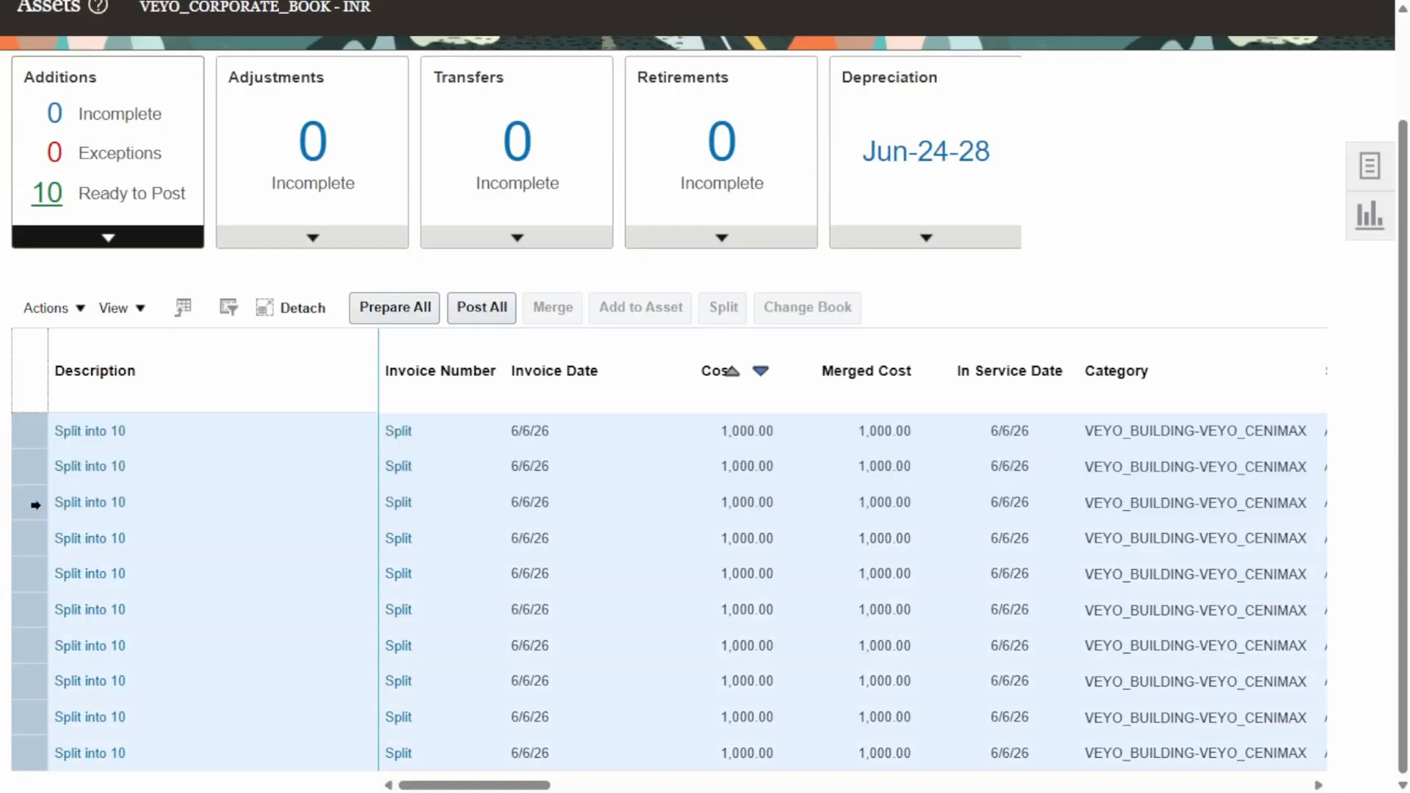
left_click(484, 308)
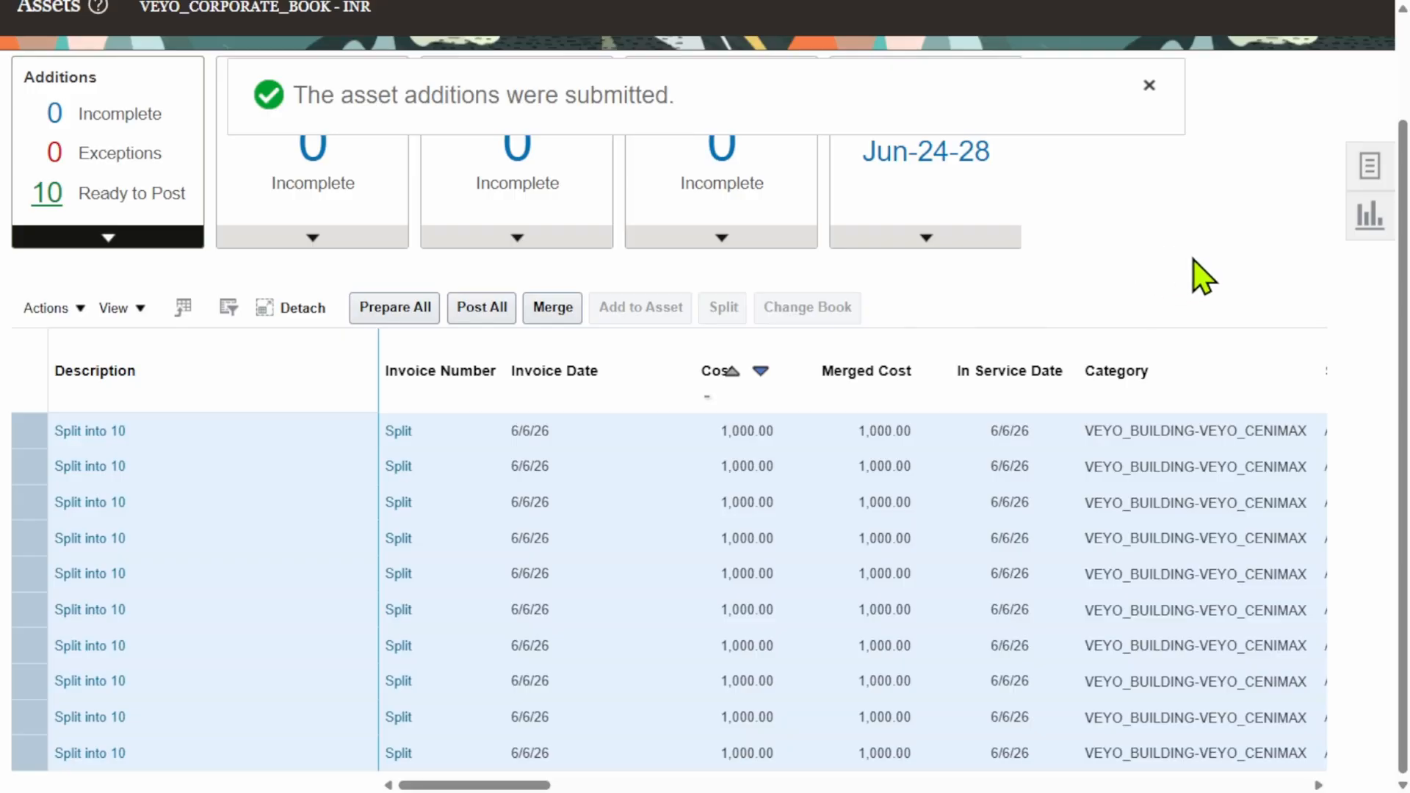
- Copy the major category VEYO_BUILDING from the first split line's category
left_click(1078, 433)
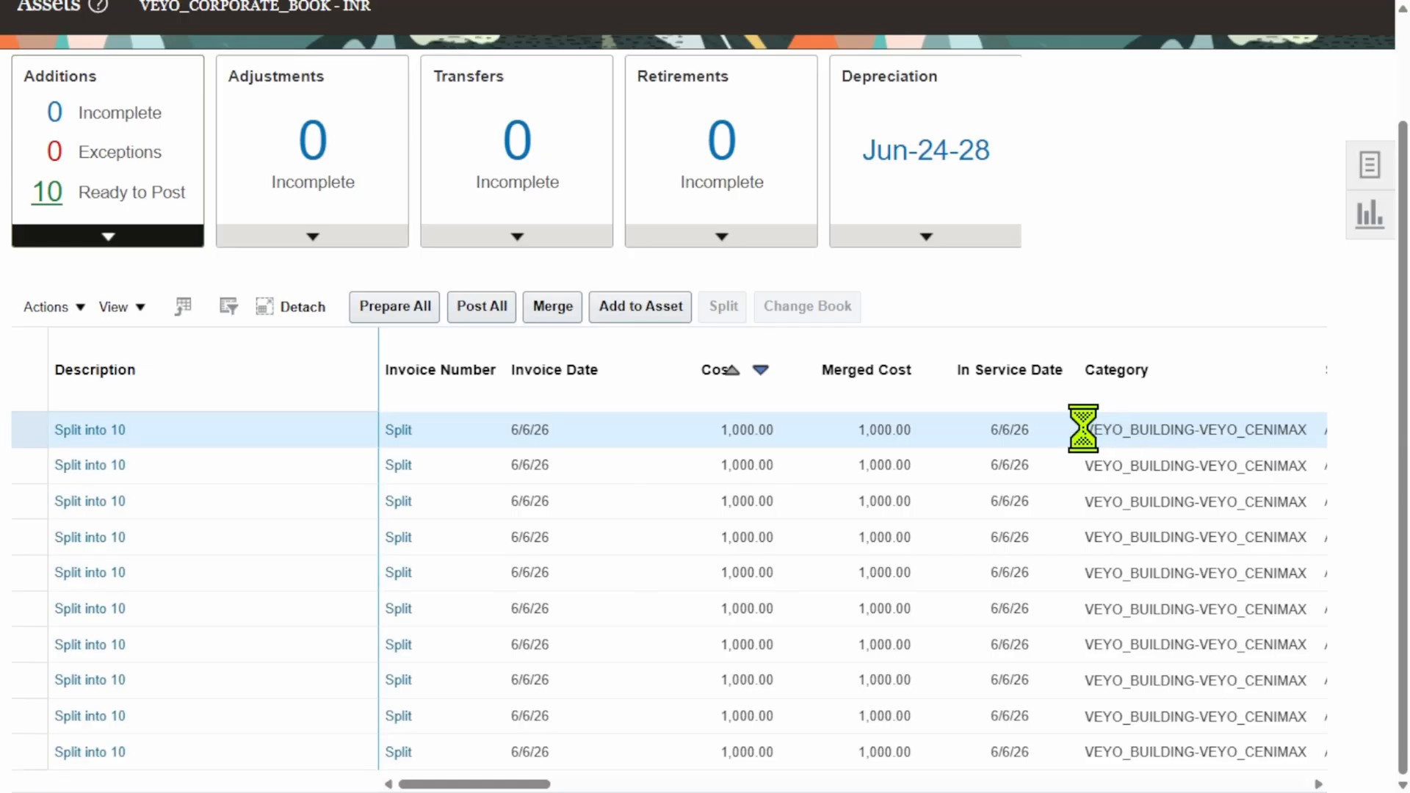
left_click_drag(1085, 430, 1199, 432)
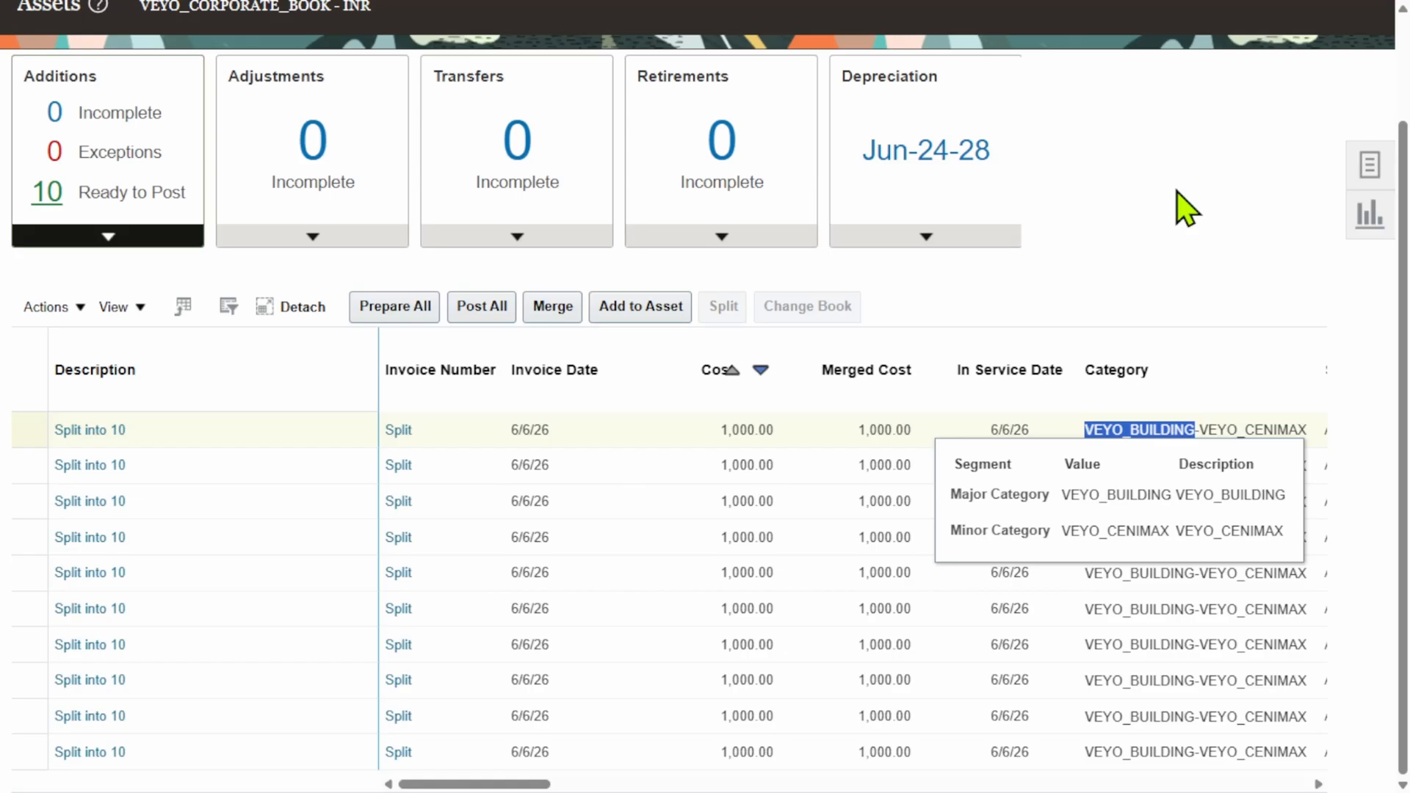
scroll(1010, 242, "up", 2)
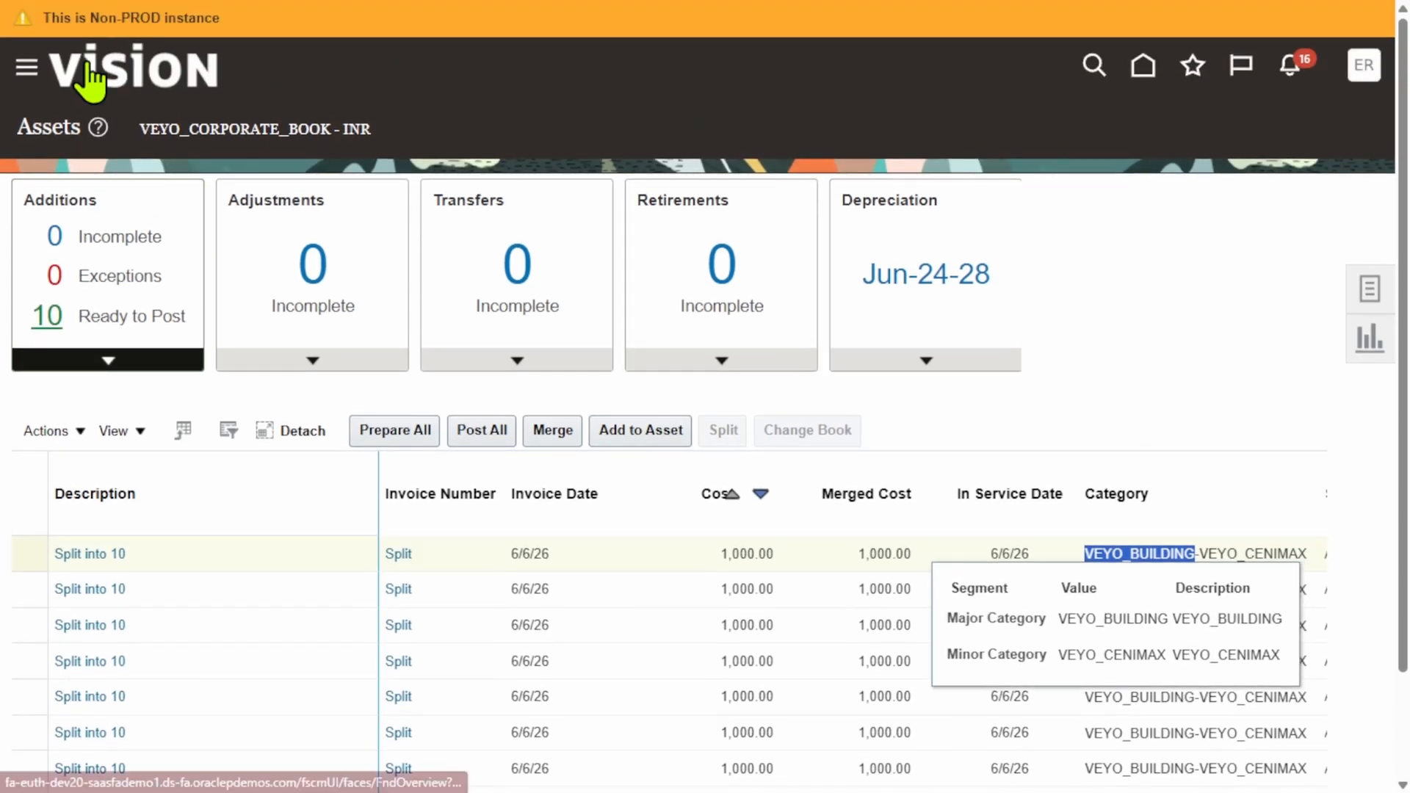
scroll(91, 77, "down", 2)
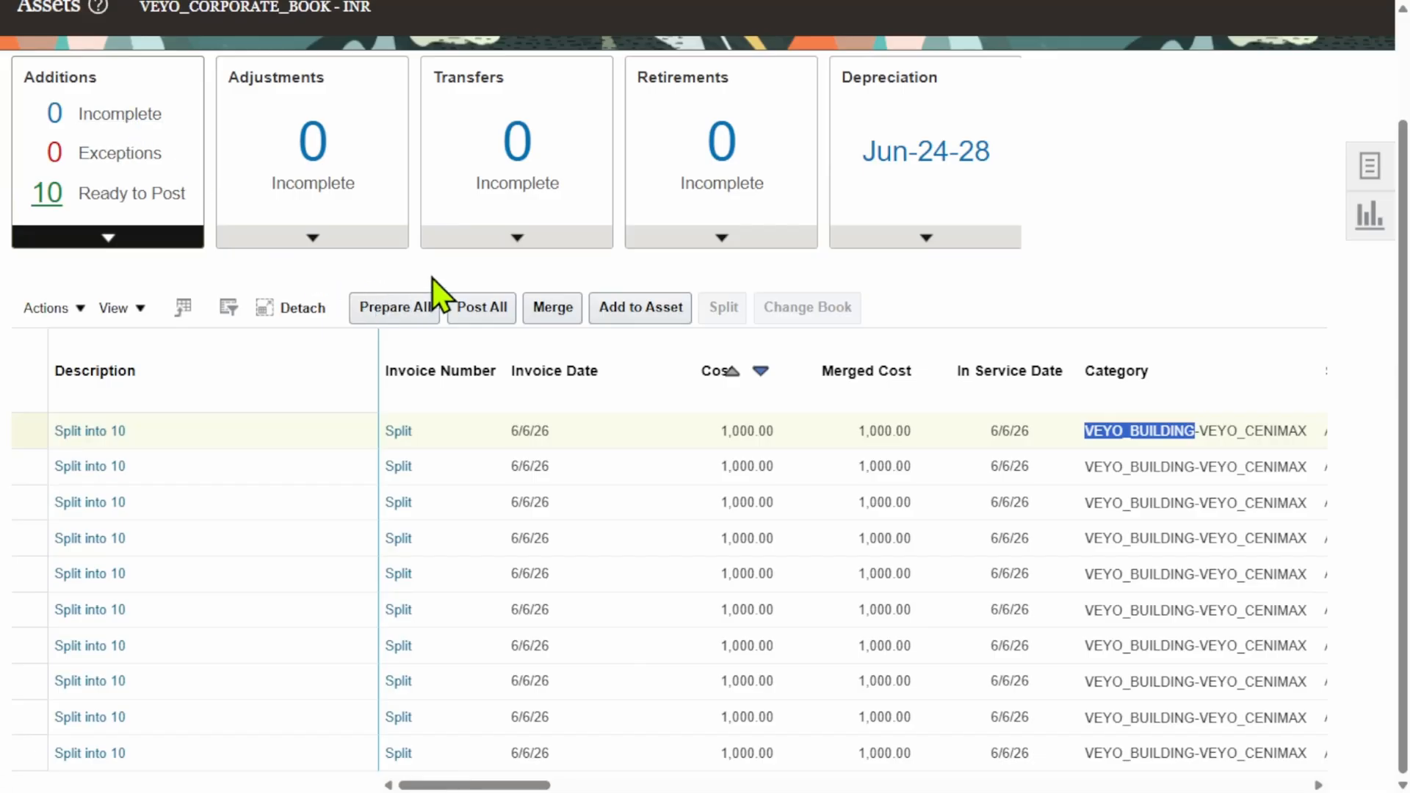
scroll(214, 293, "up", 2)
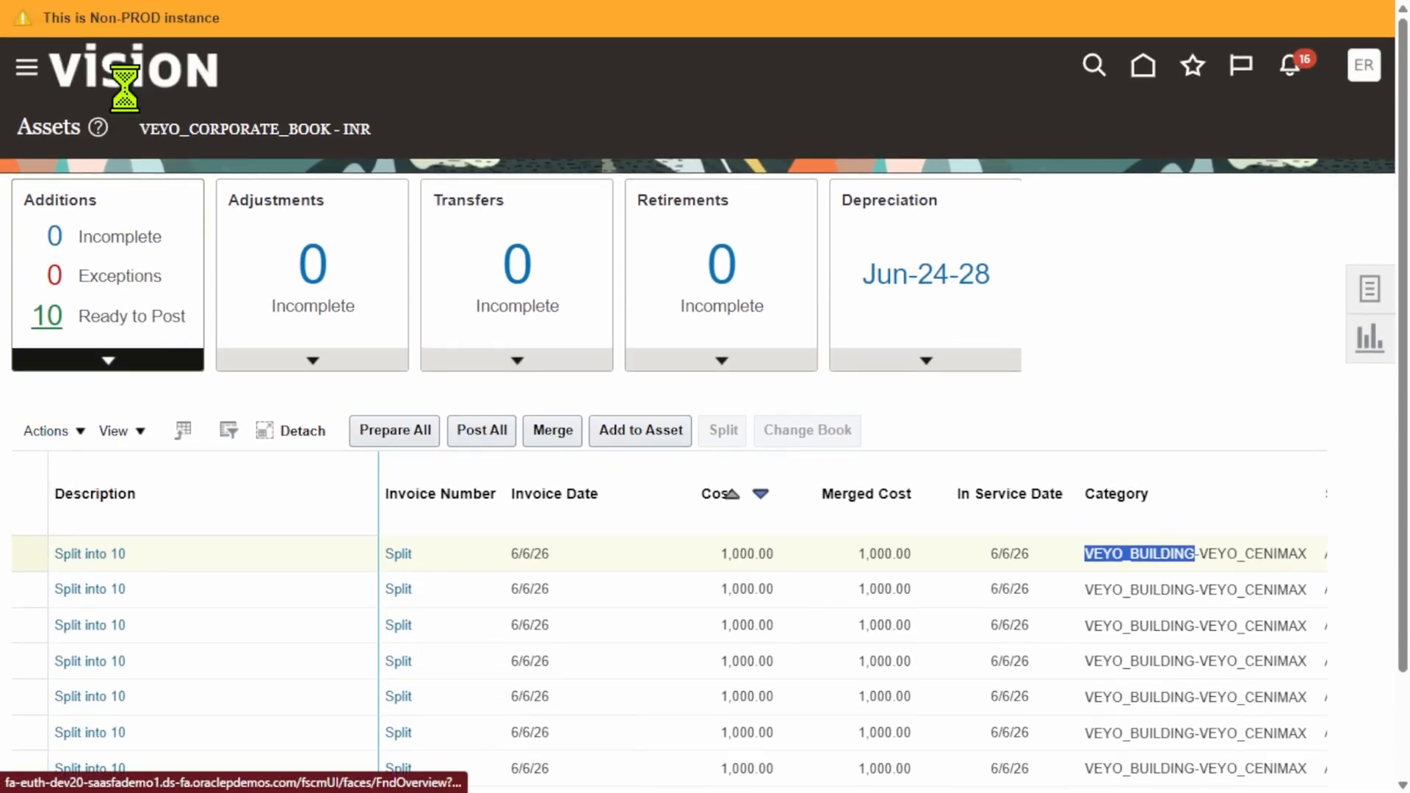
- Reopen the Fixed Assets work area from the home page to check the additions after posting
left_click(125, 56)
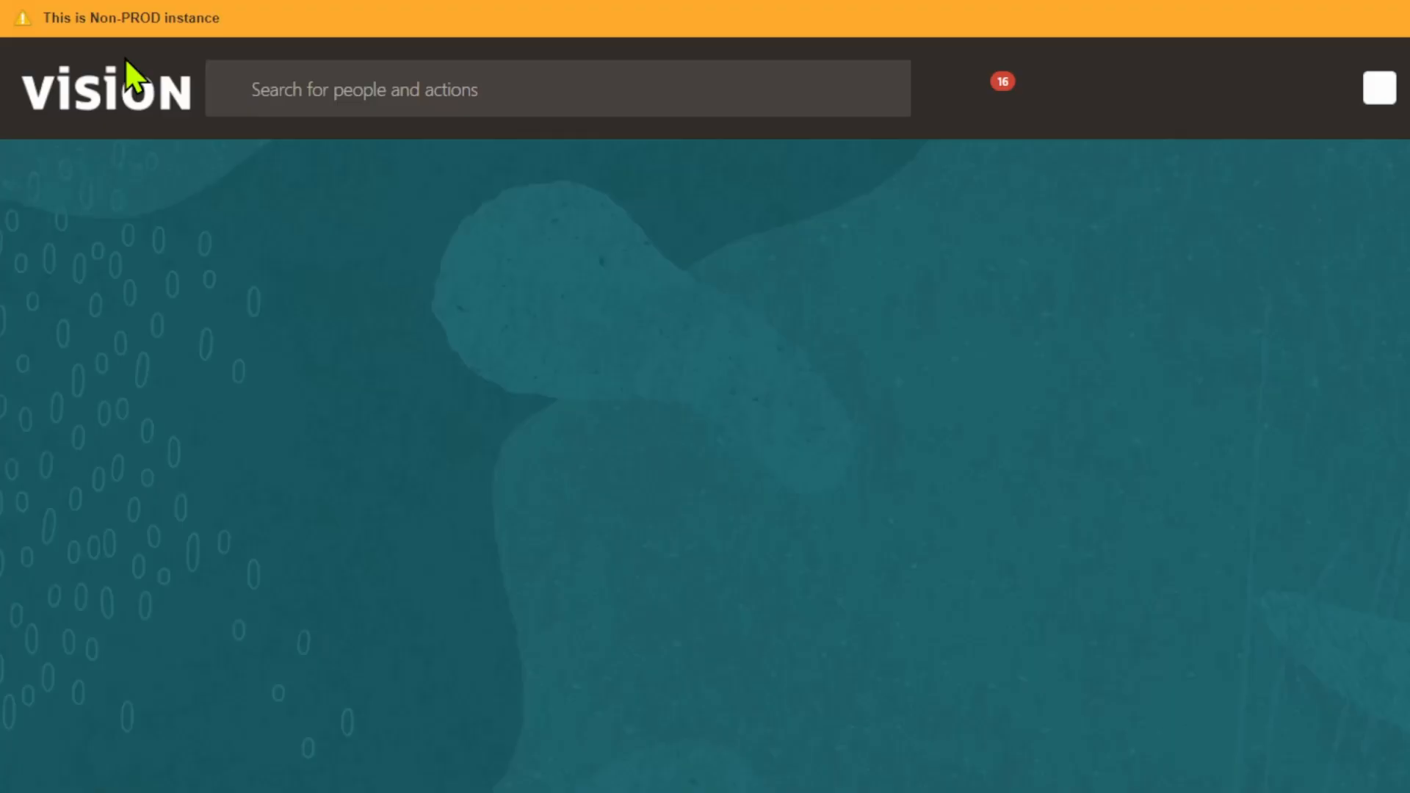
left_click(26, 94)
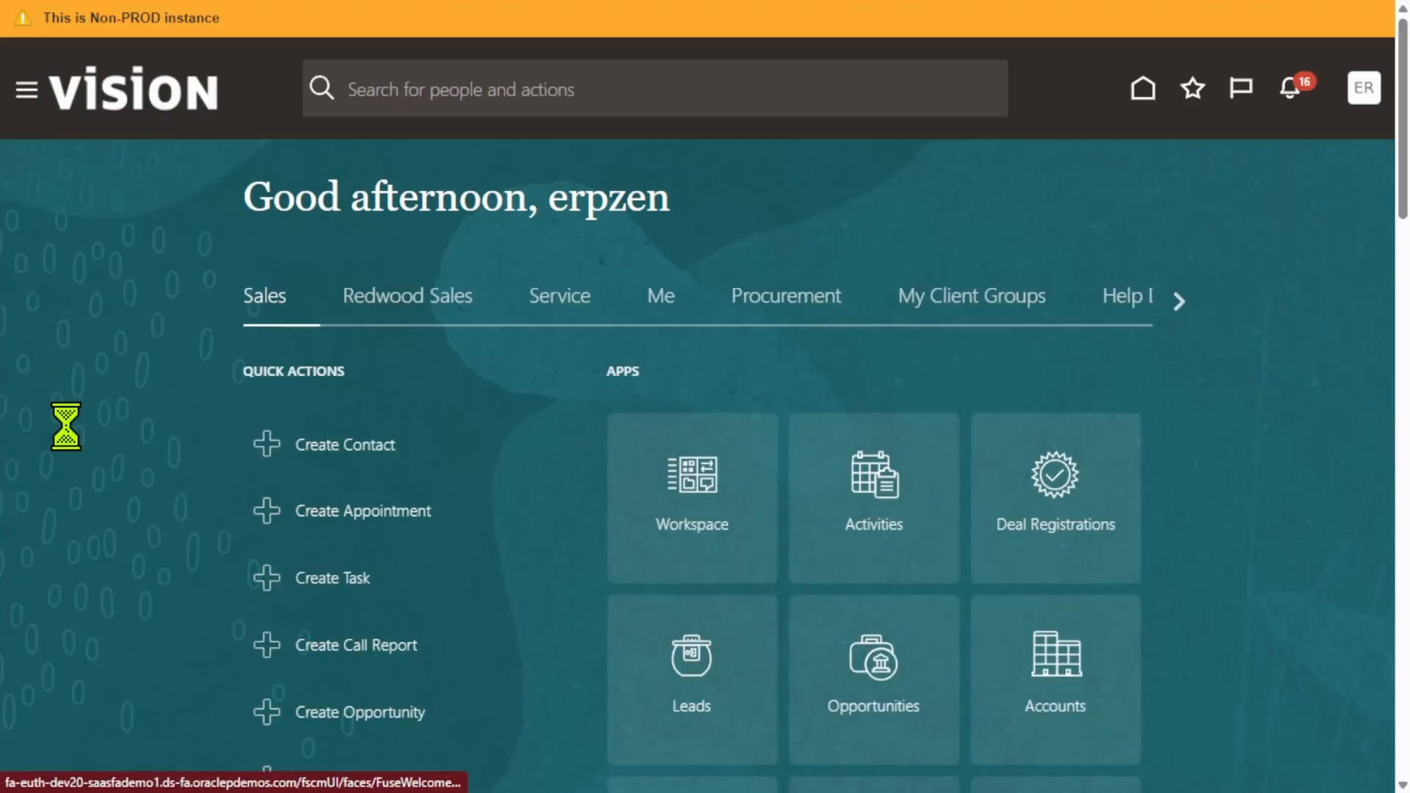
scroll(161, 467, "down", 1)
scroll(161, 470, "down", 10)
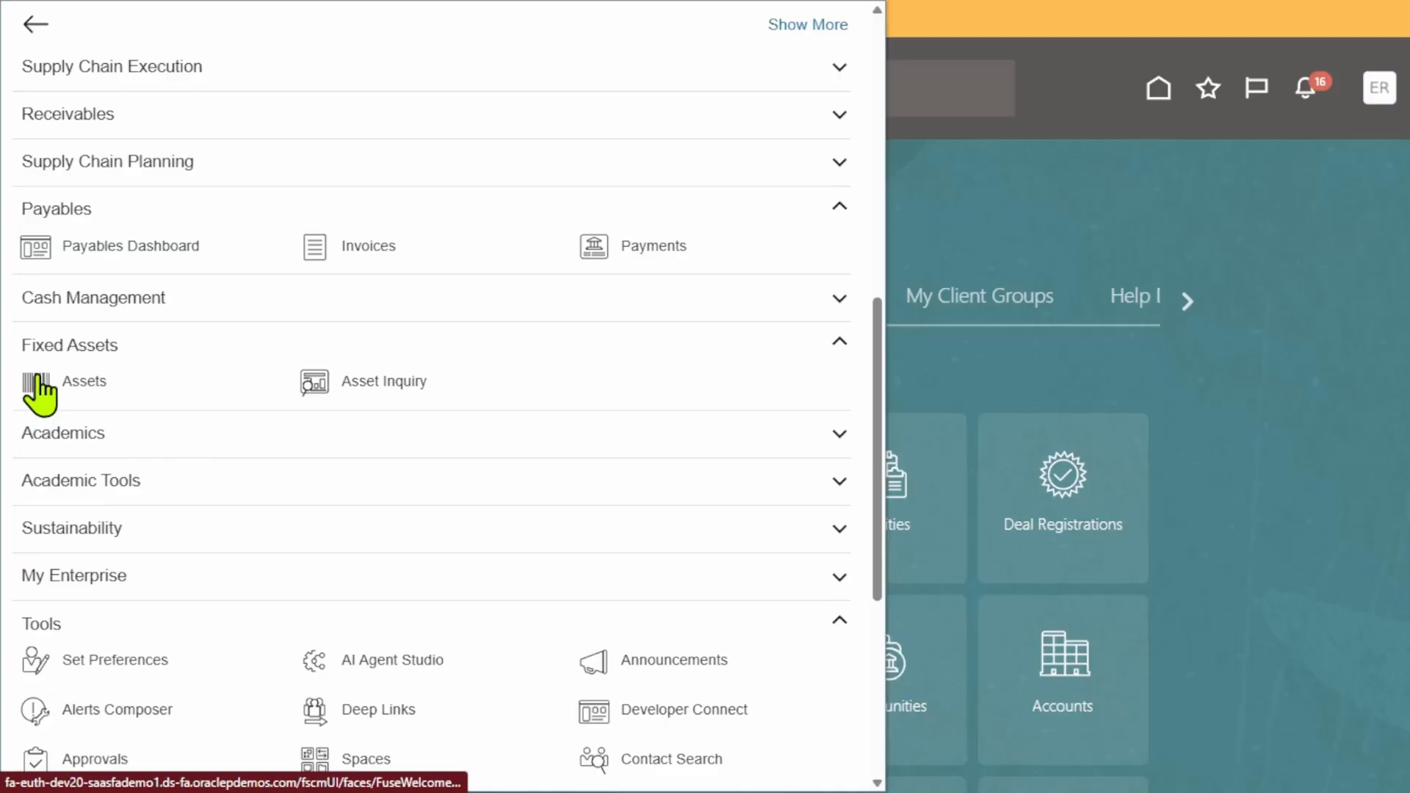
left_click(33, 393)
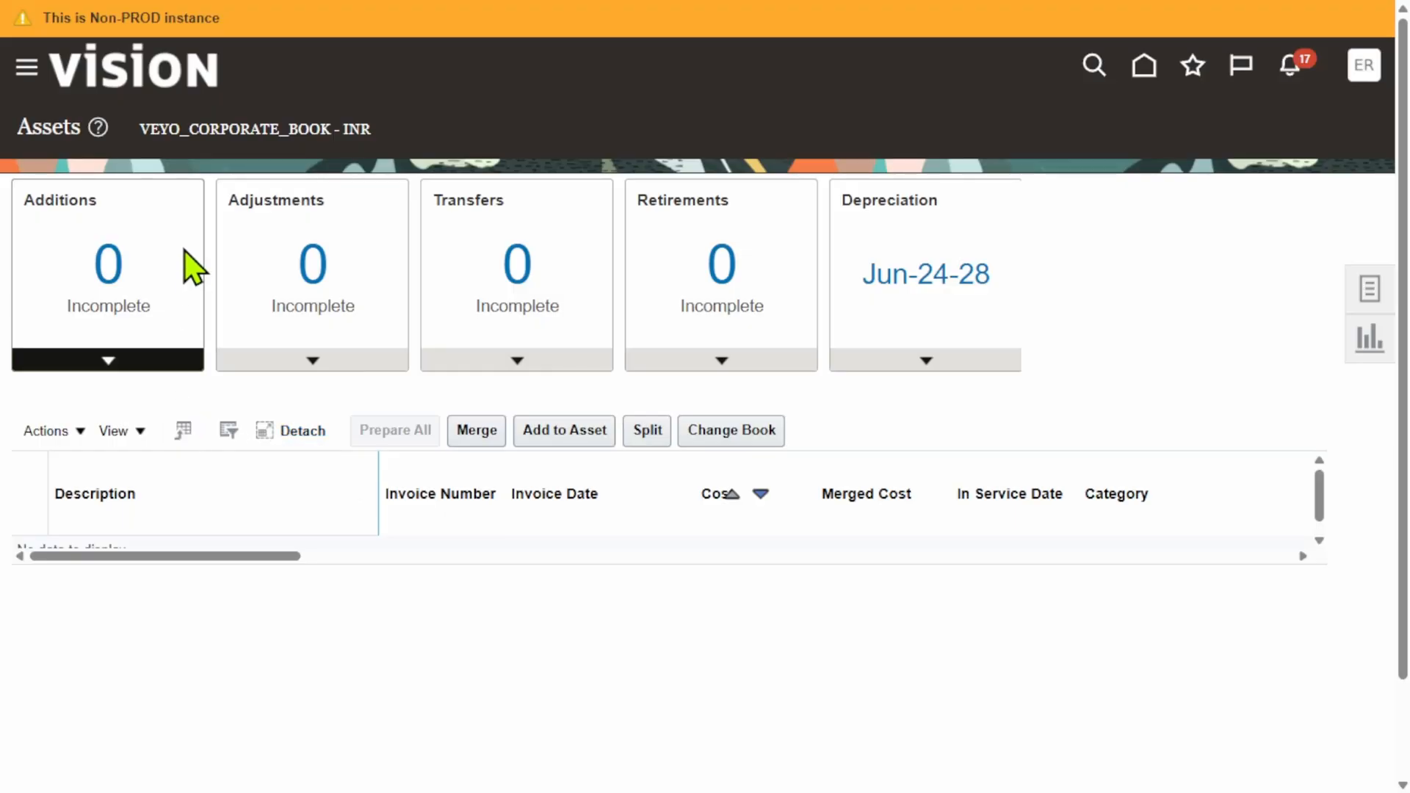
- Open Asset Inquiry and search VEYO_CORPORATE_BOOK for assets in the category VEYO_BUILDING
left_click(27, 70)
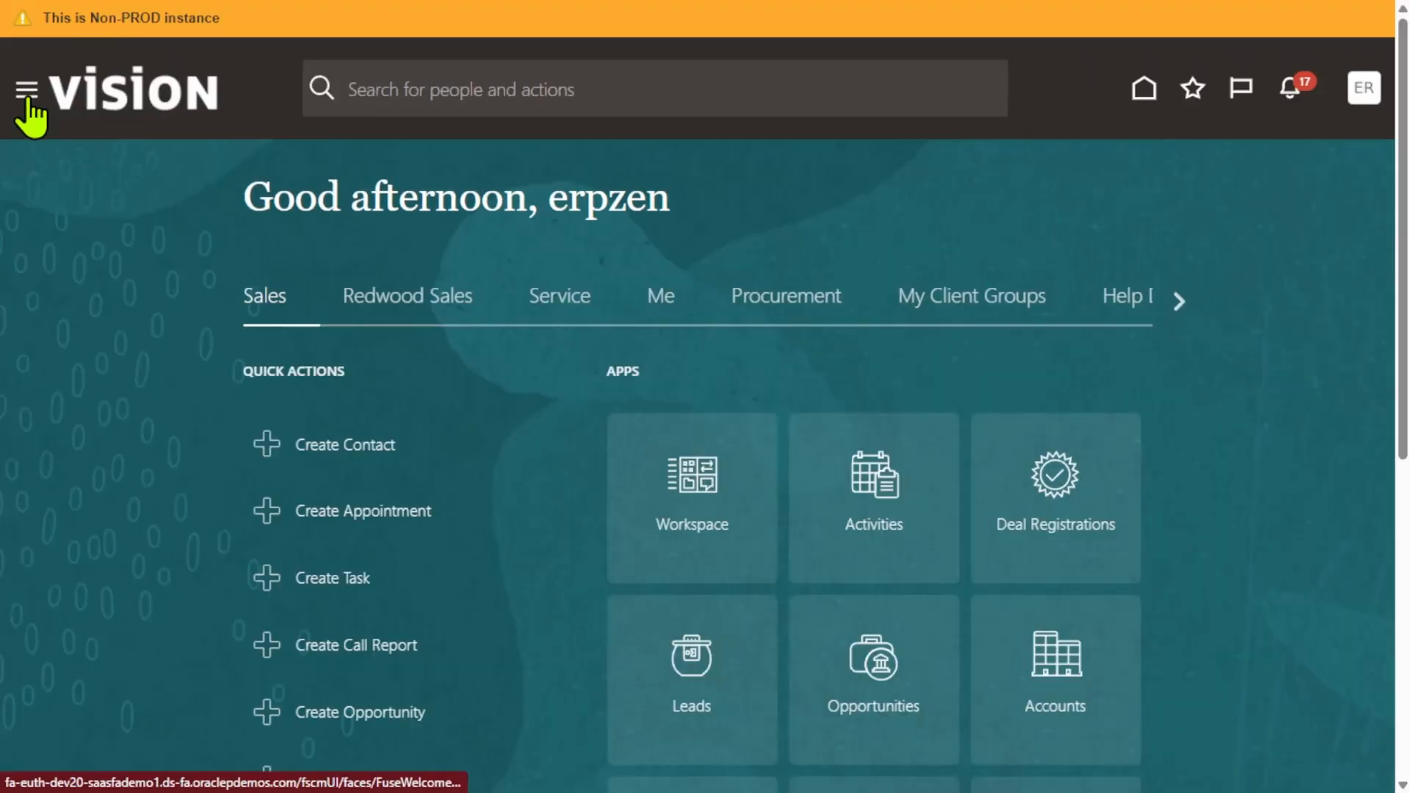
left_click(27, 94)
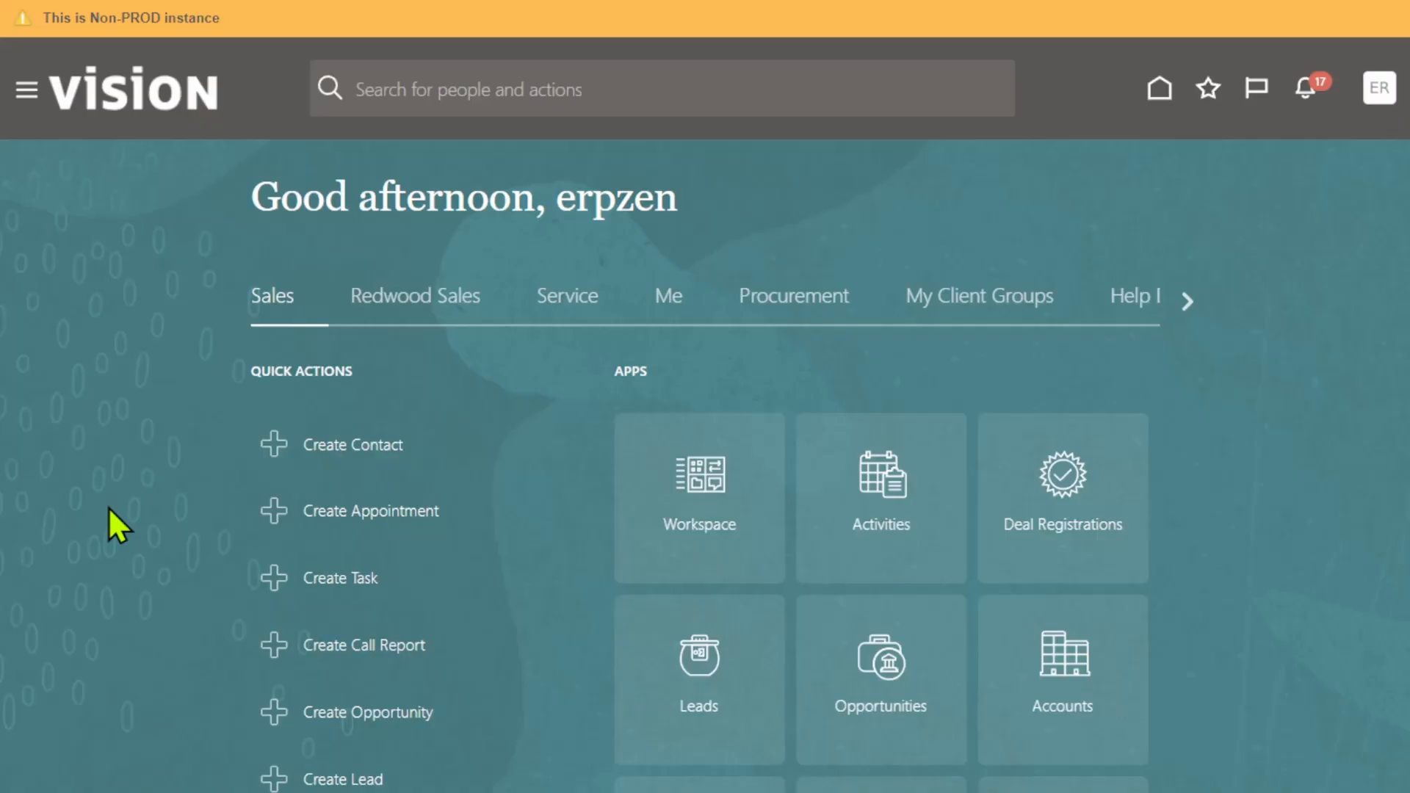
scroll(212, 470, "down", 8)
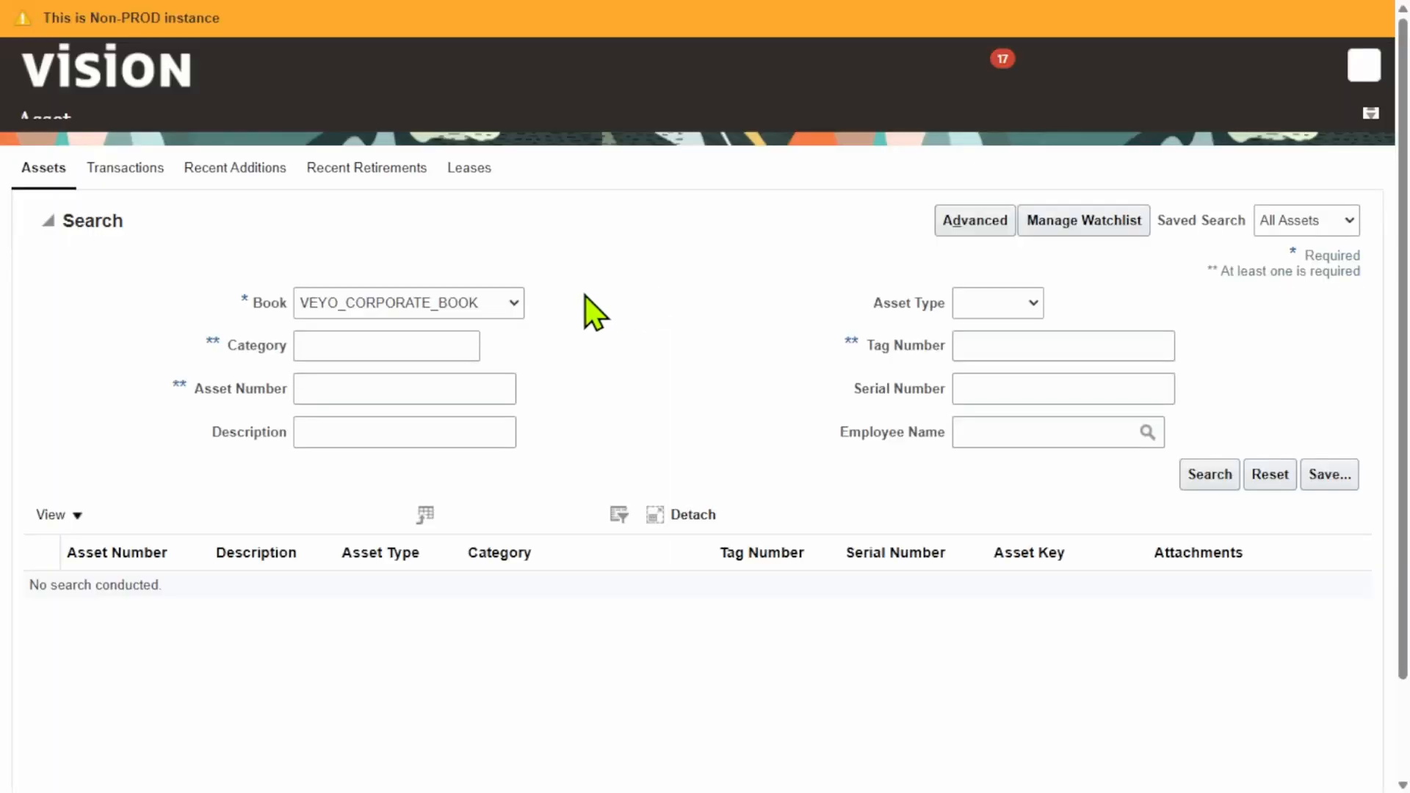
left_click(353, 353)
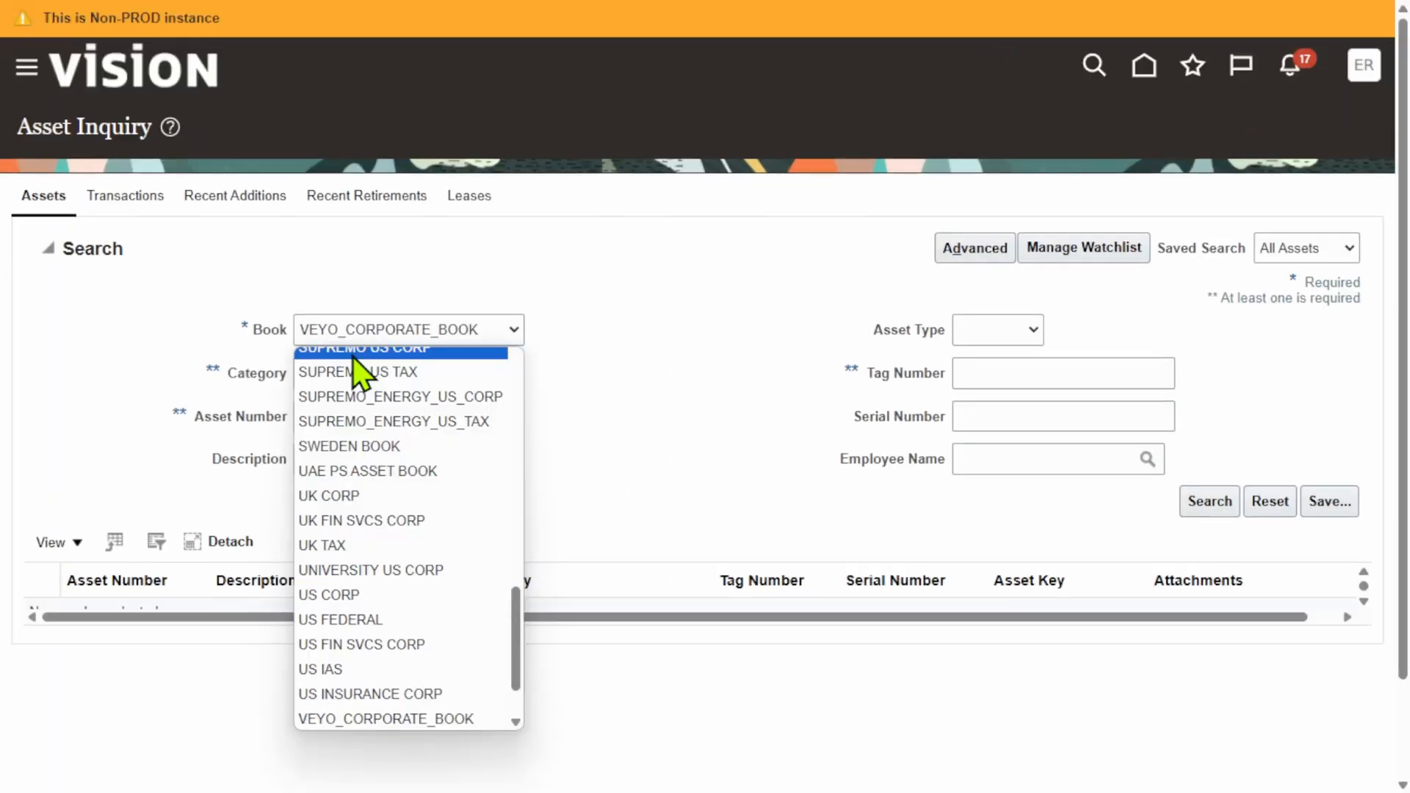
left_click(668, 403)
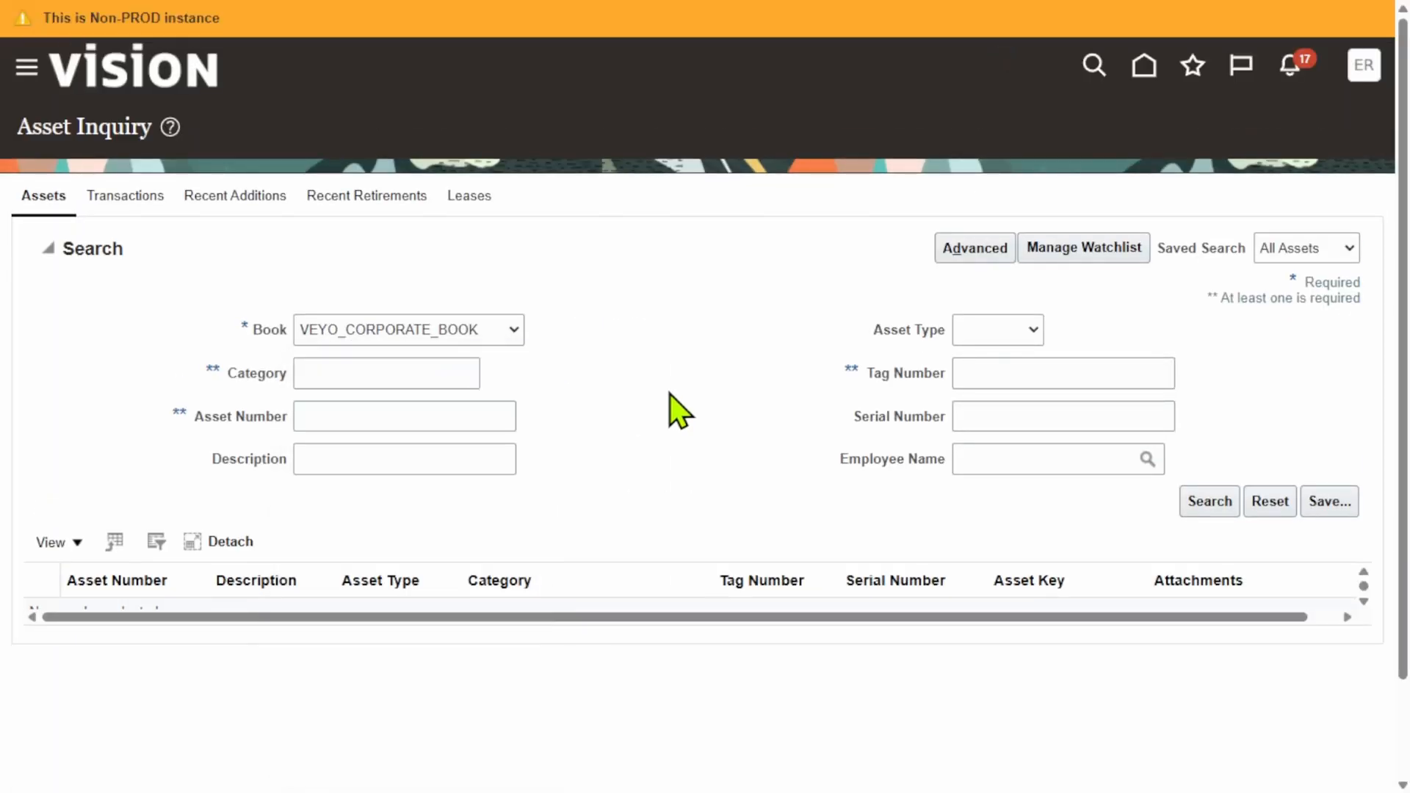
left_click(331, 364)
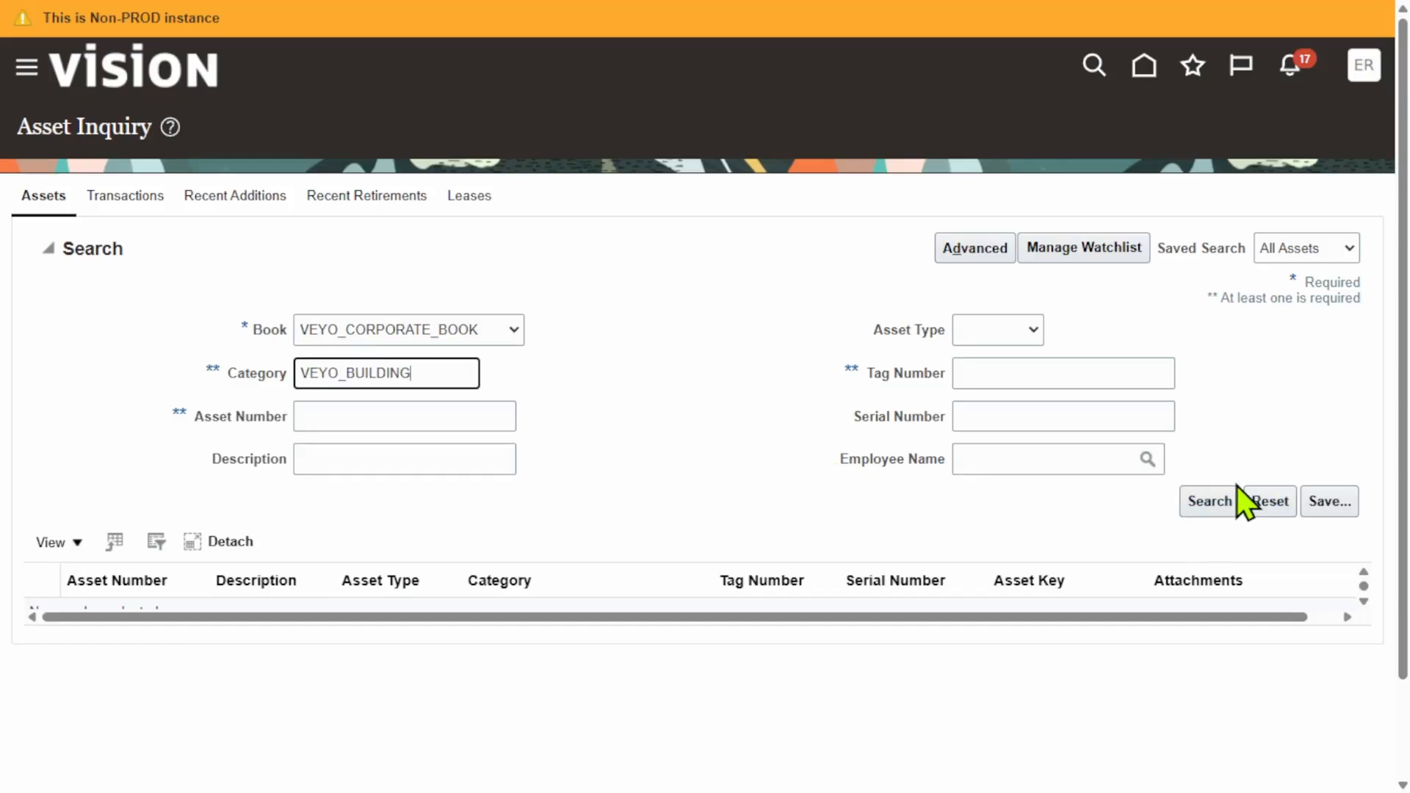
left_click(1215, 507)
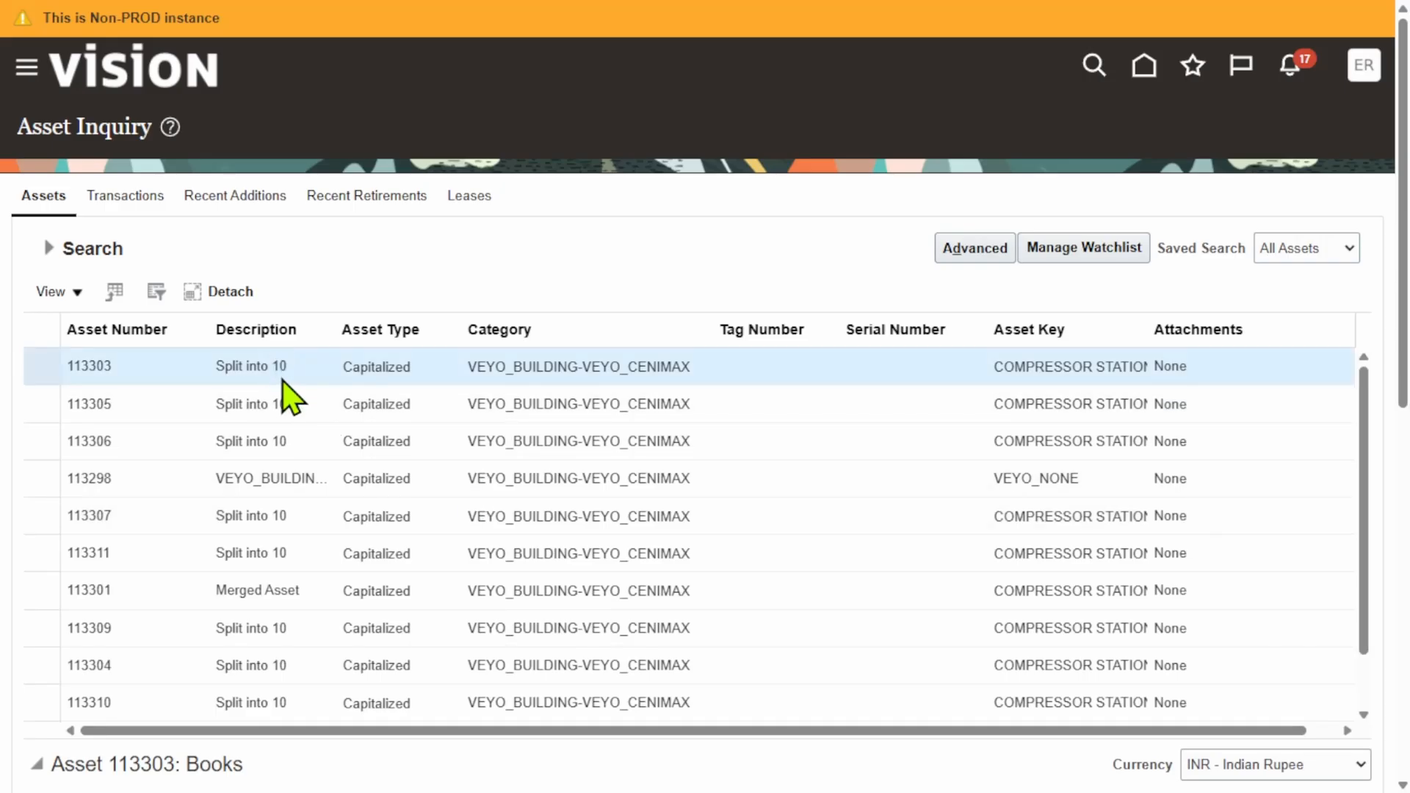
- Go through the assets described as Split into 10 and examine their book and financial details
left_click(294, 404)
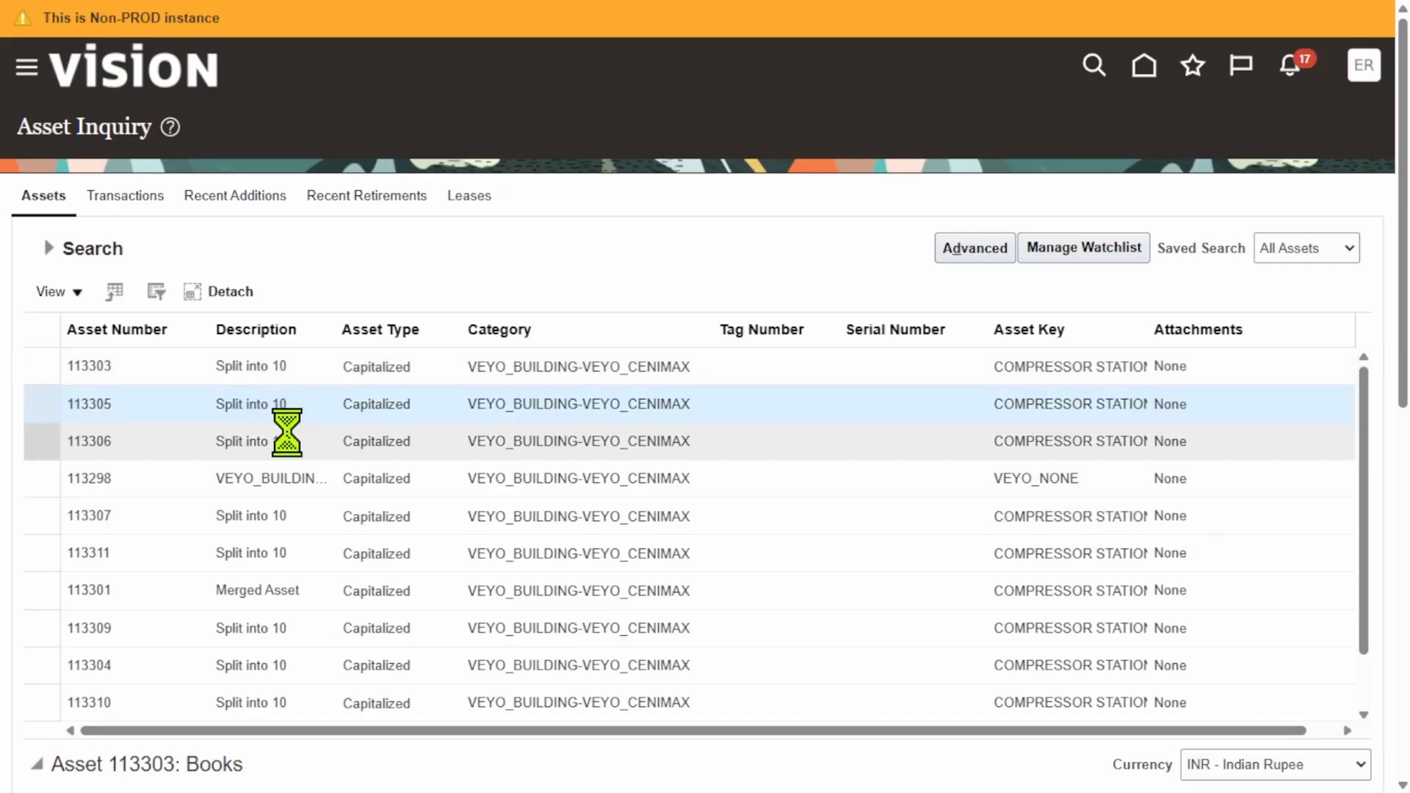
left_click(286, 439)
left_click(285, 514)
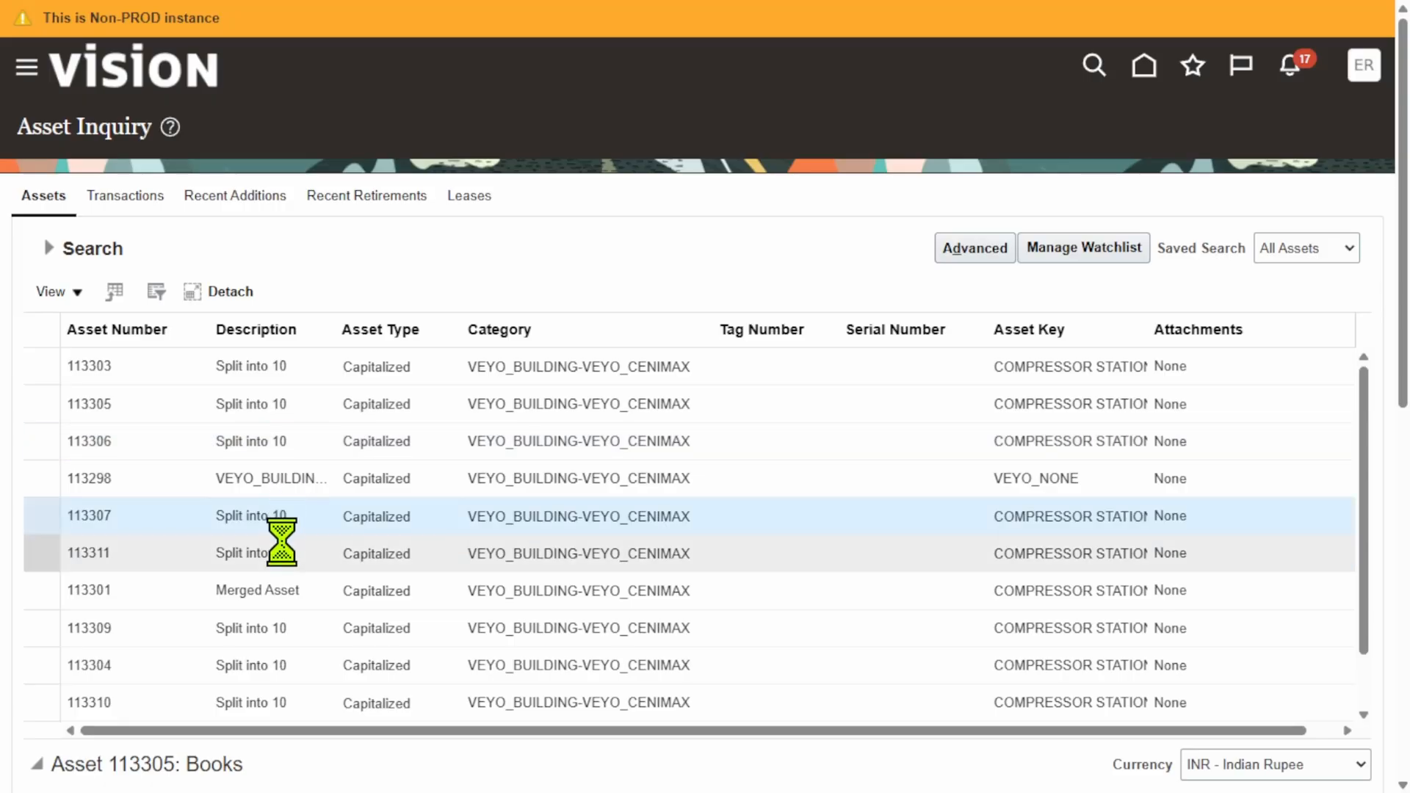
left_click(281, 553)
left_click(284, 627)
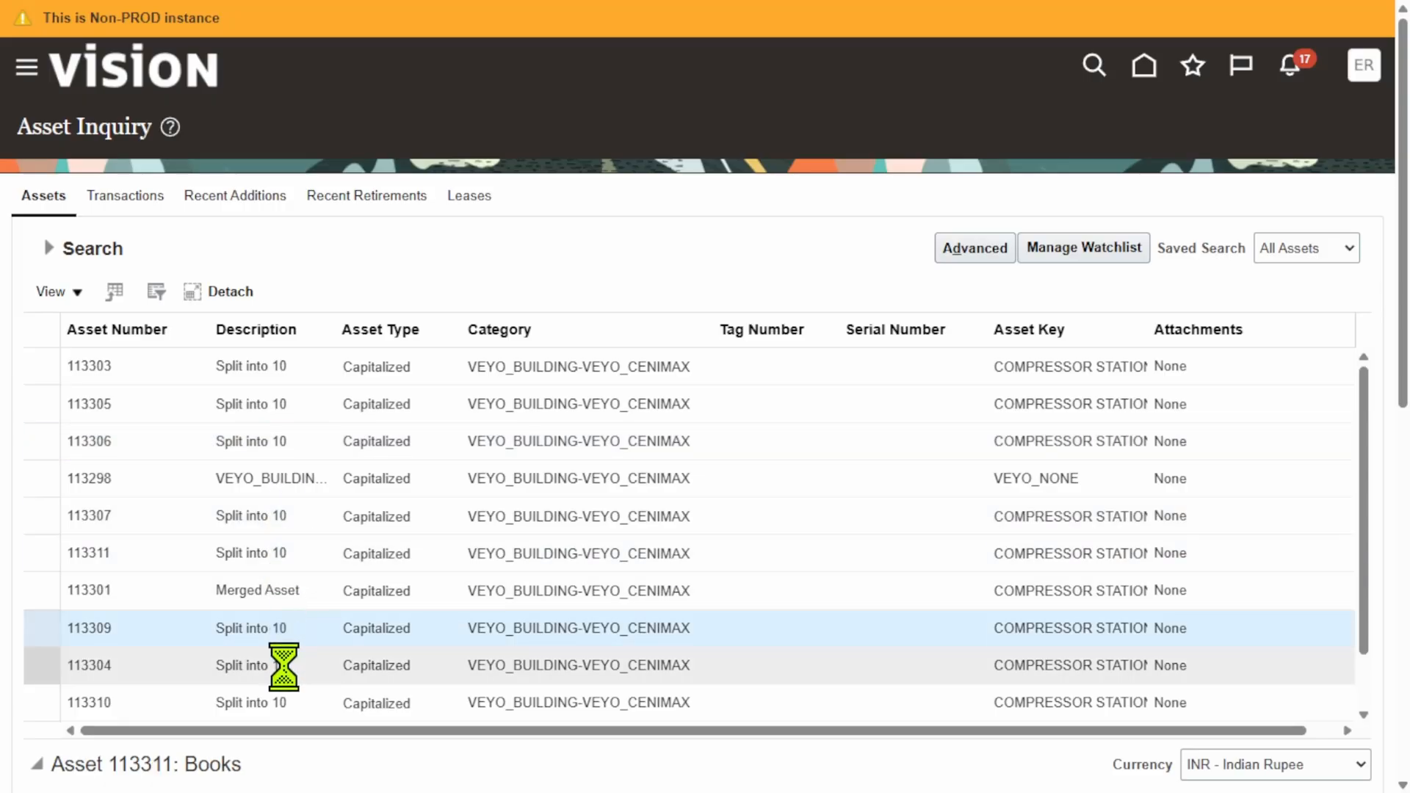
left_click(284, 664)
left_click(283, 698)
scroll(558, 497, "down", 4)
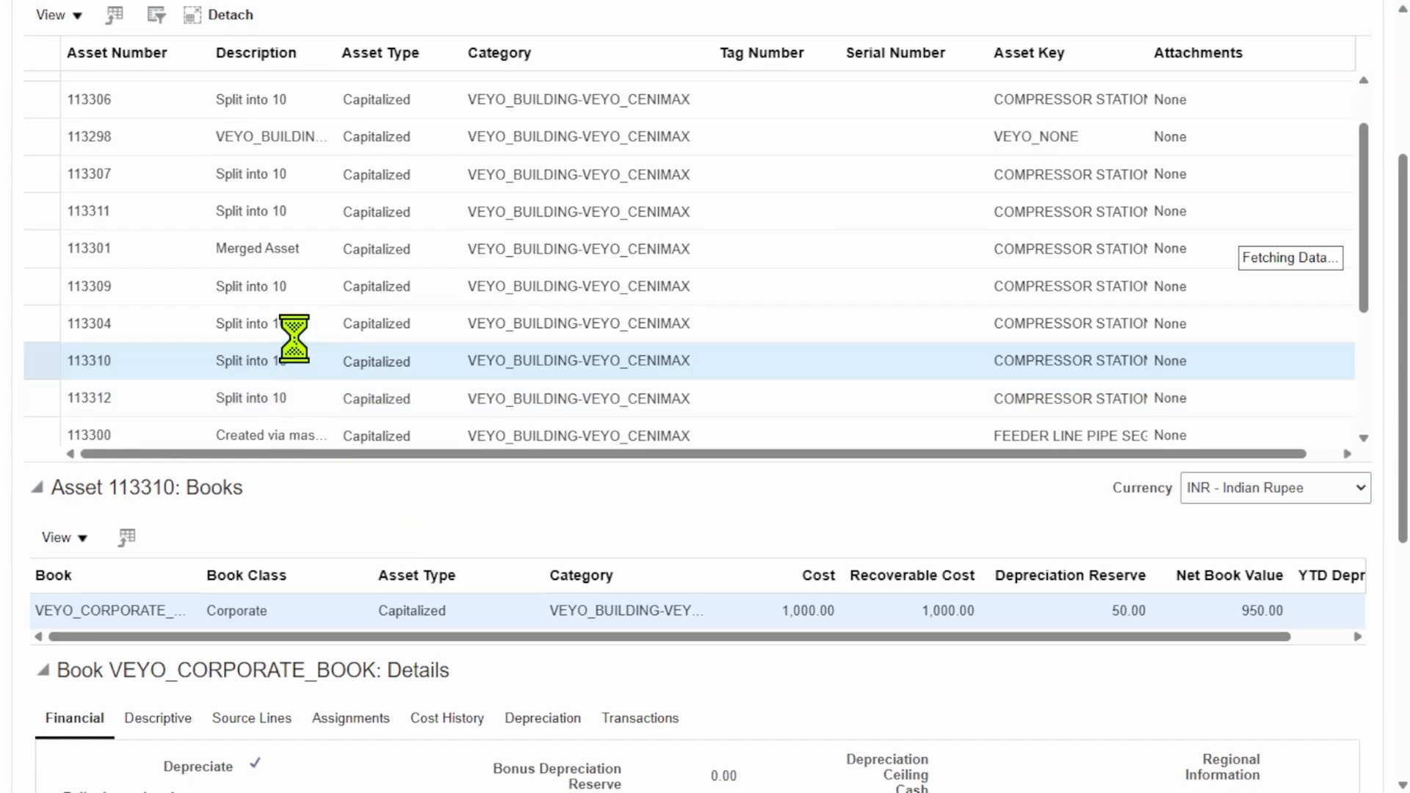
left_click(304, 408)
left_click(293, 323)
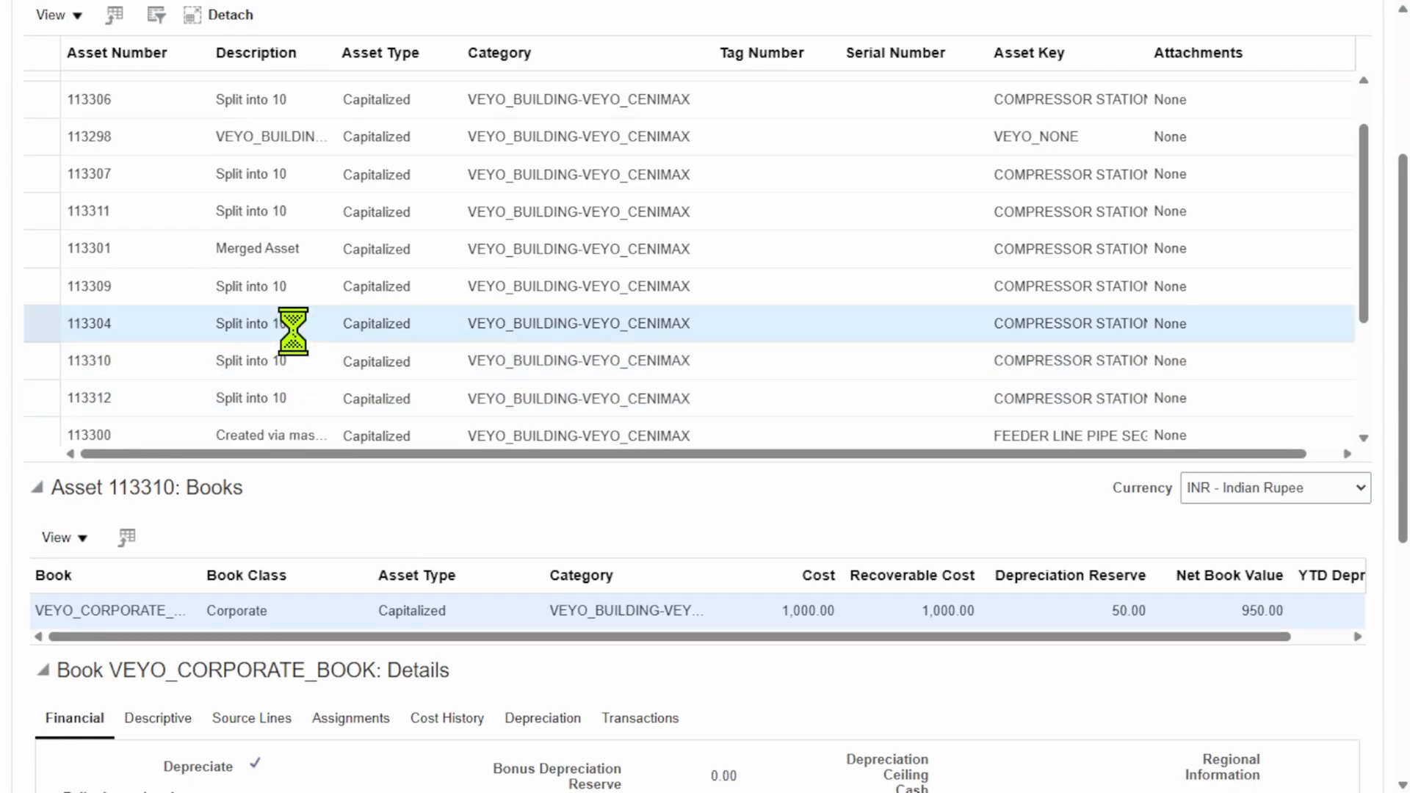
scroll(495, 357, "down", 5)
left_click(285, 231)
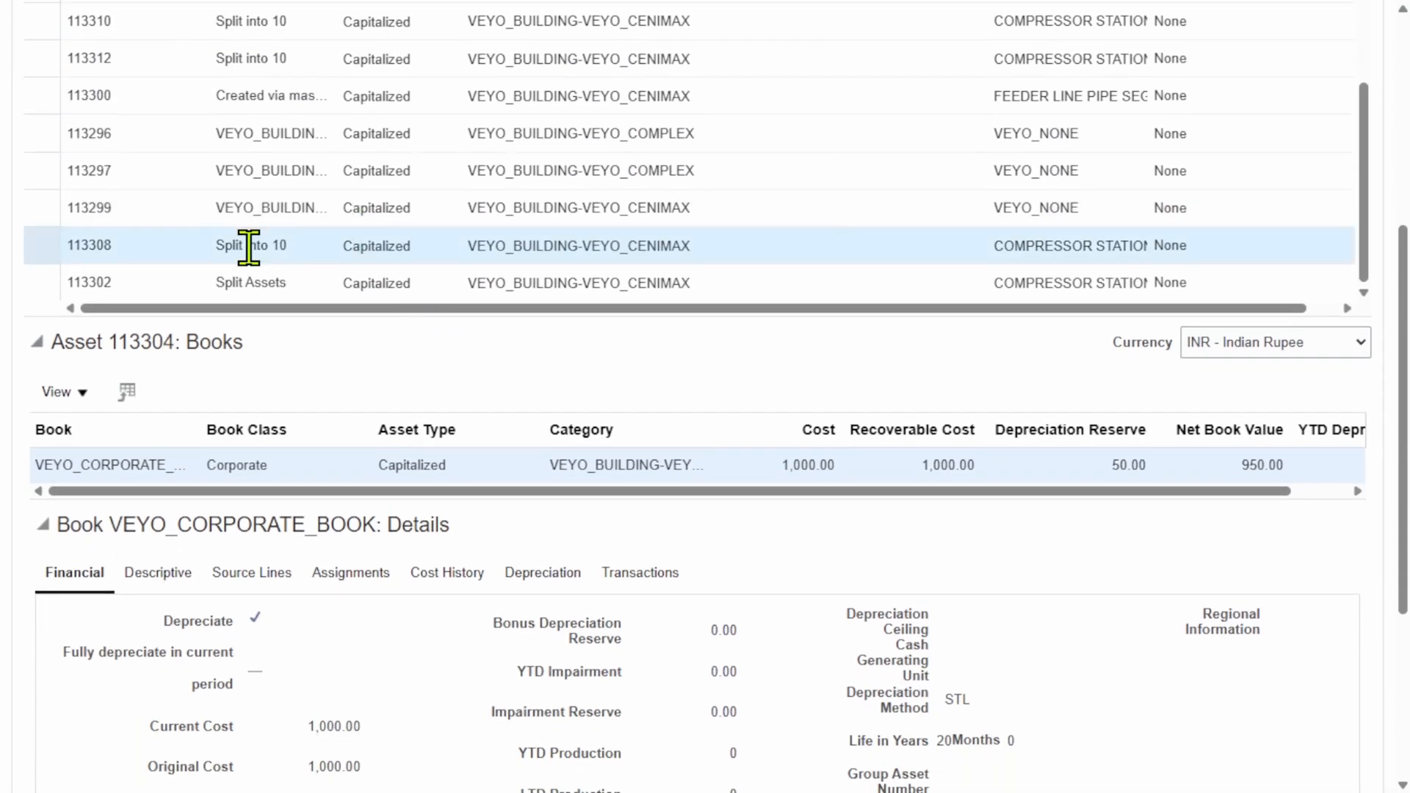
scroll(528, 240, "down", 5)
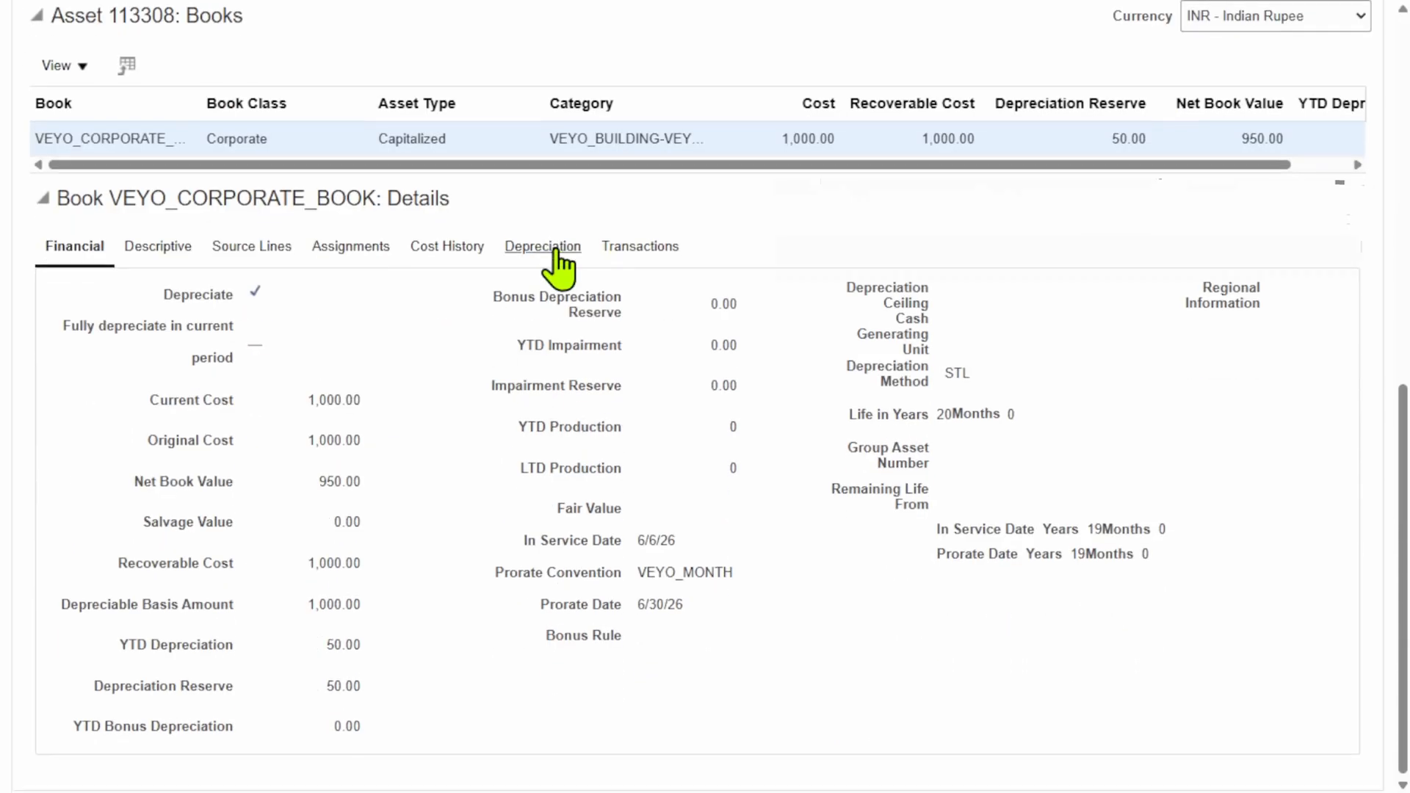
- Examine the source lines of the selected Split into 10 asset in VEYO_CORPORATE_BOOK, through to the supplier, project and source columns
scroll(557, 268, "up", 15)
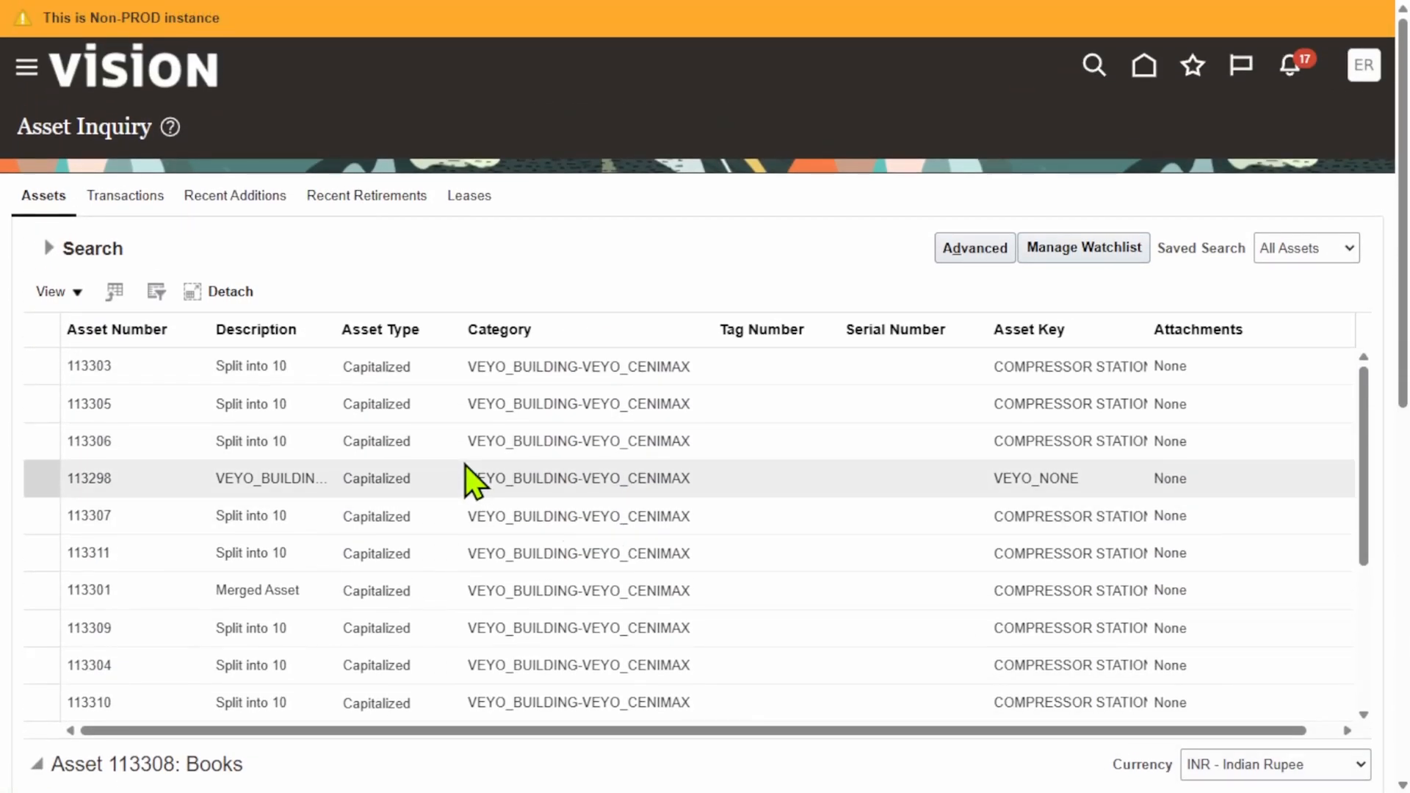
scroll(492, 463, "down", 5)
scroll(490, 449, "down", 3)
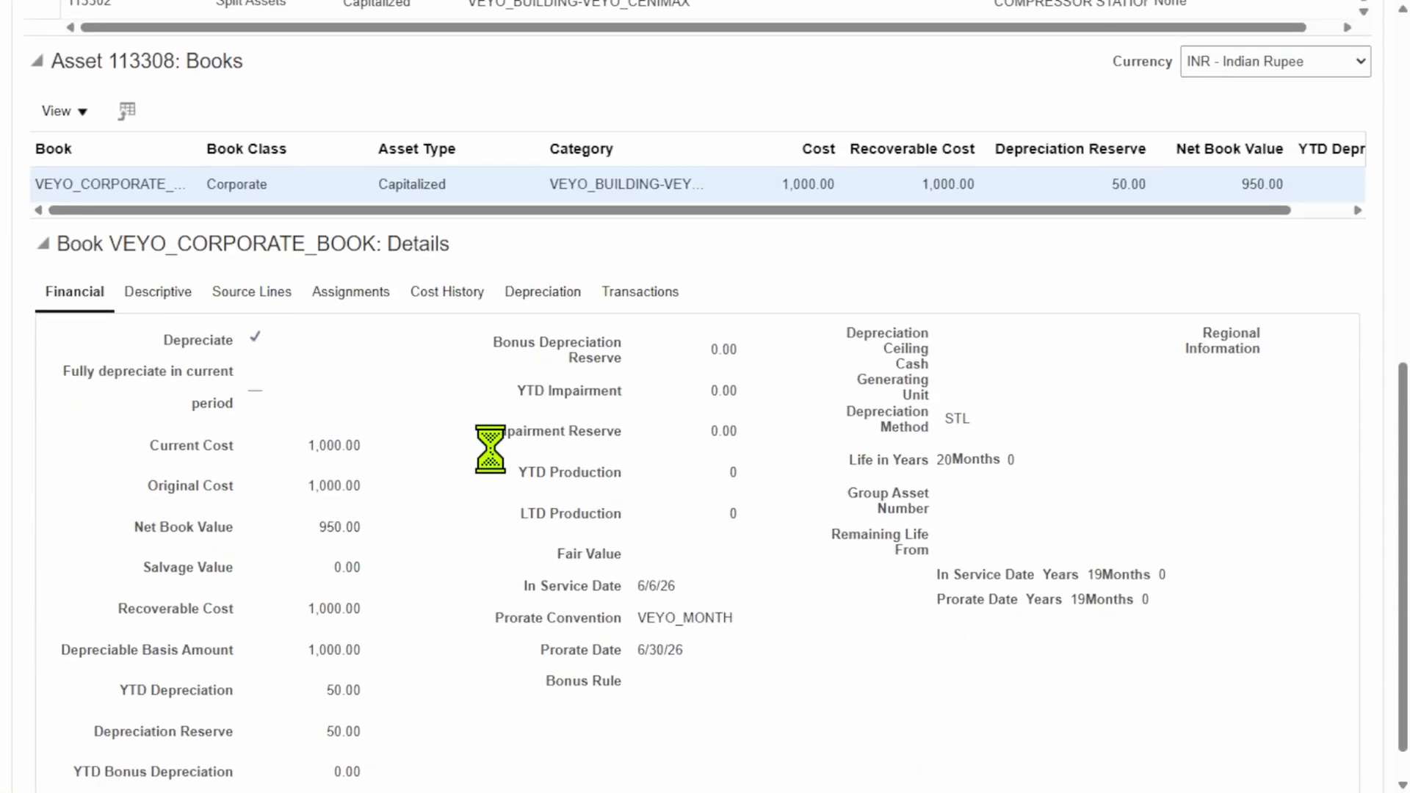
scroll(627, 437, "up", 10)
mouse_move(627, 437)
scroll(626, 422, "down", 5)
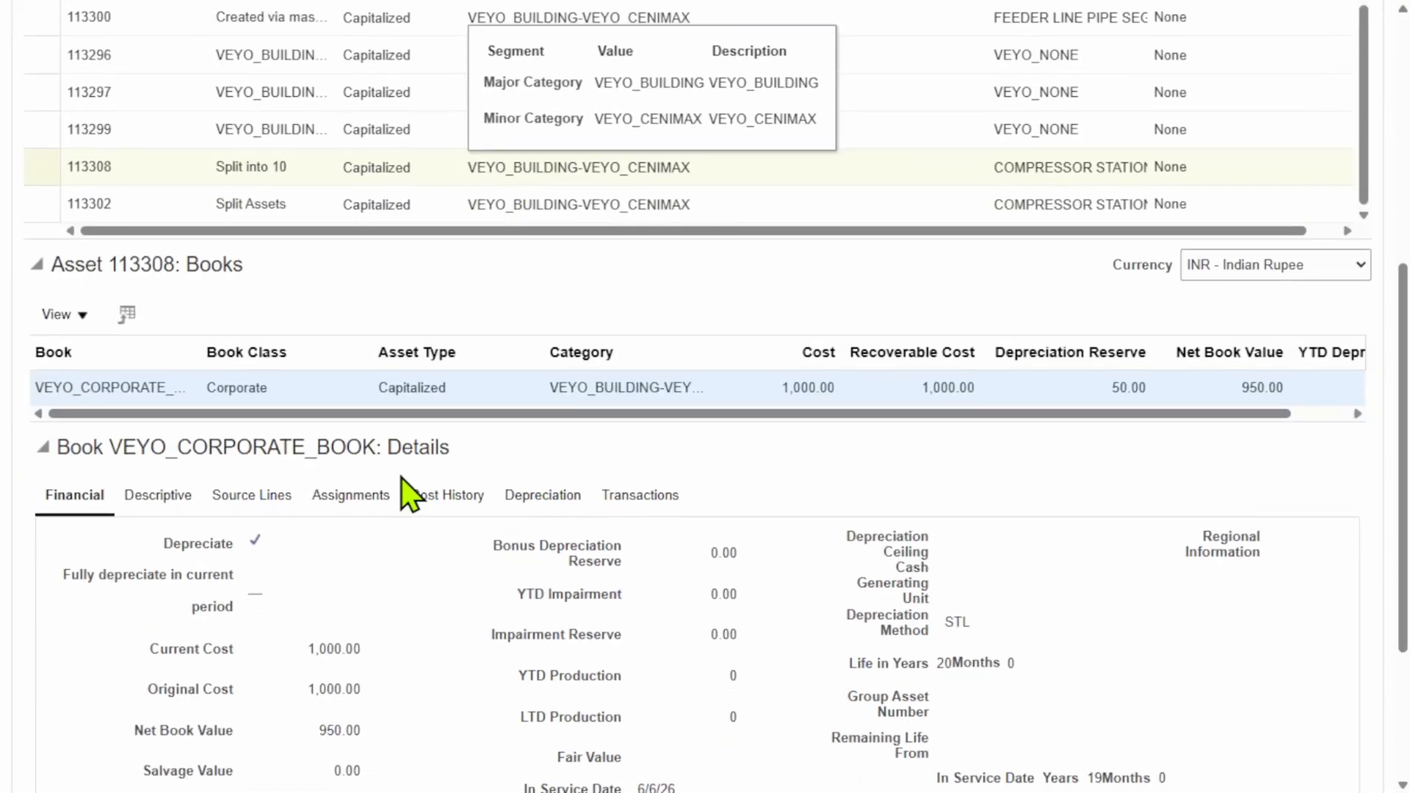
scroll(321, 173, "up", 3)
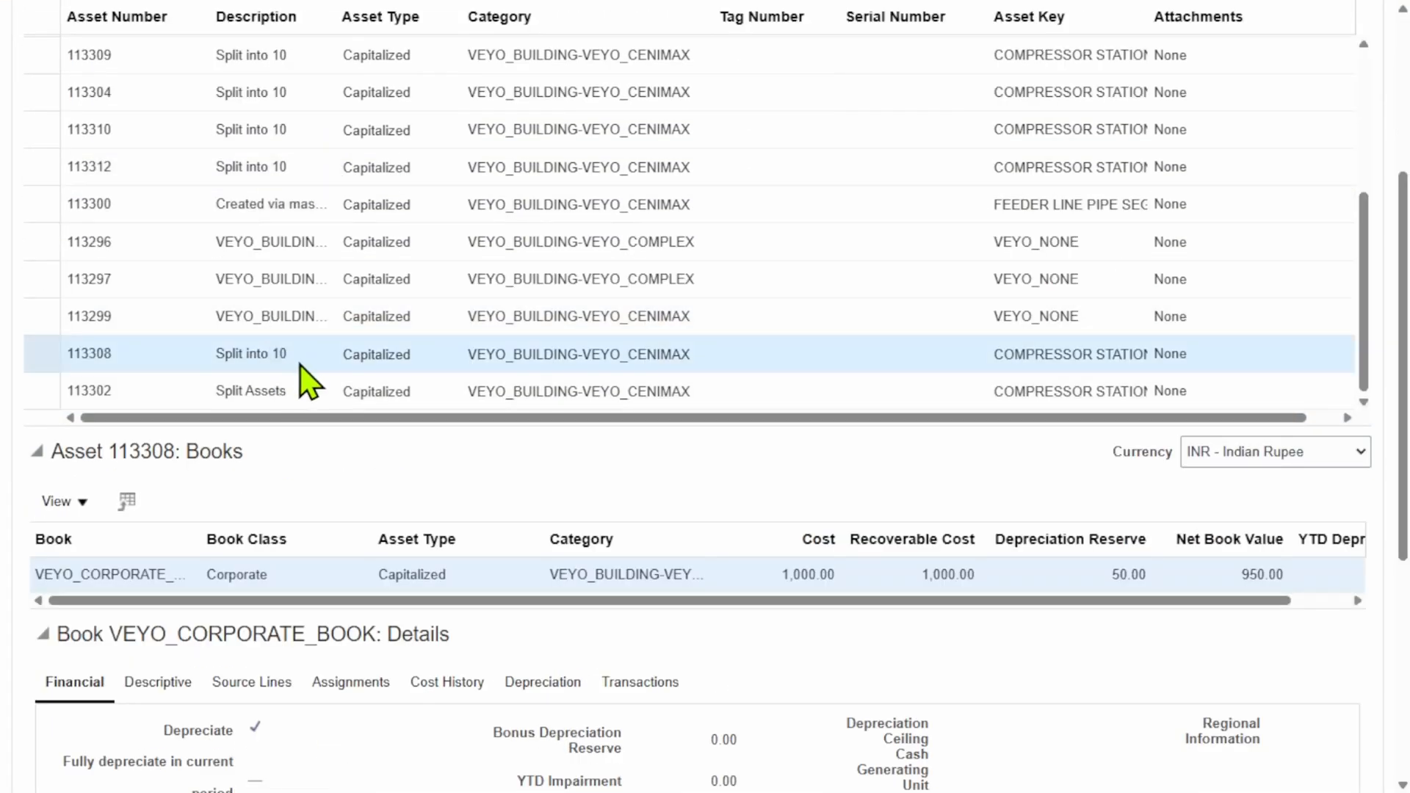
left_click(255, 687)
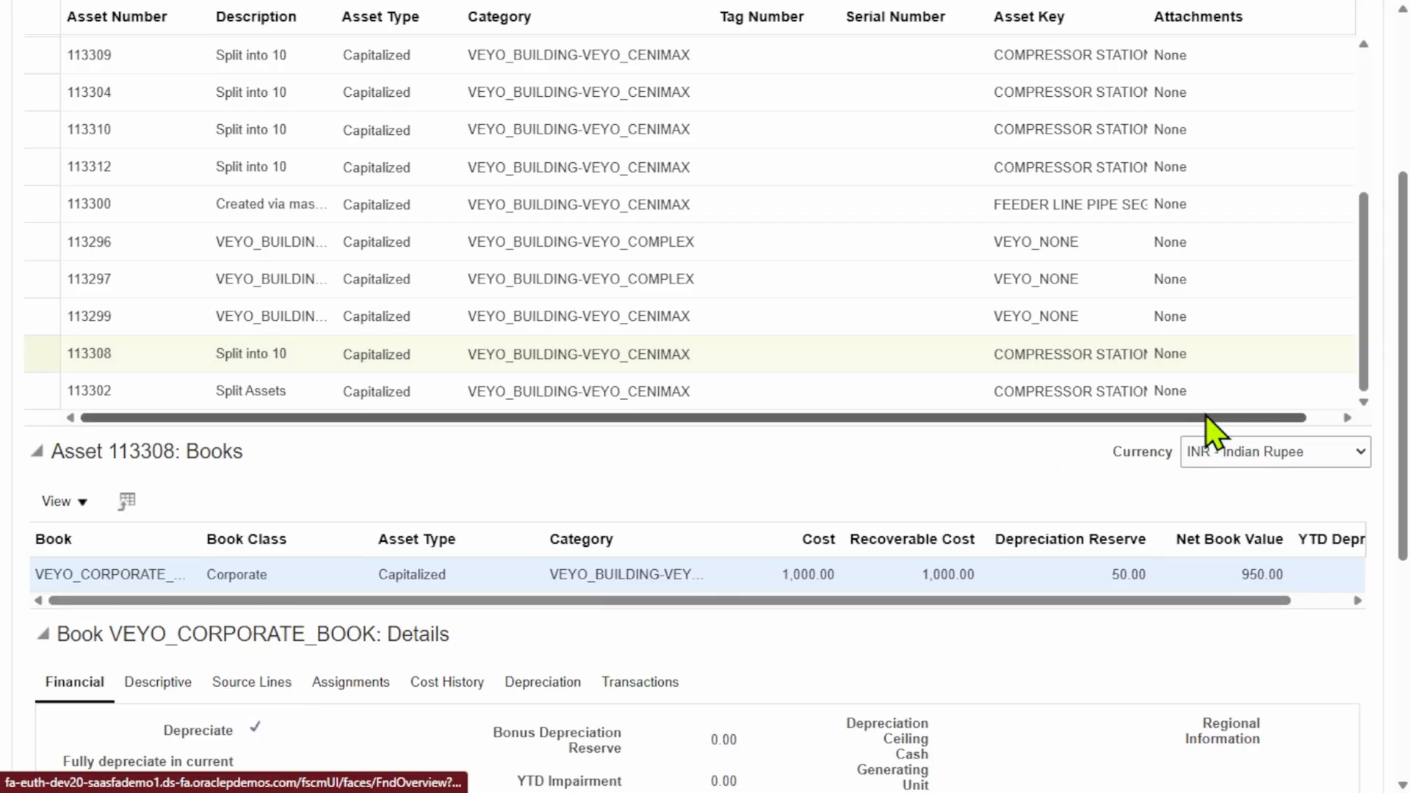
scroll(1253, 404, "down", 2)
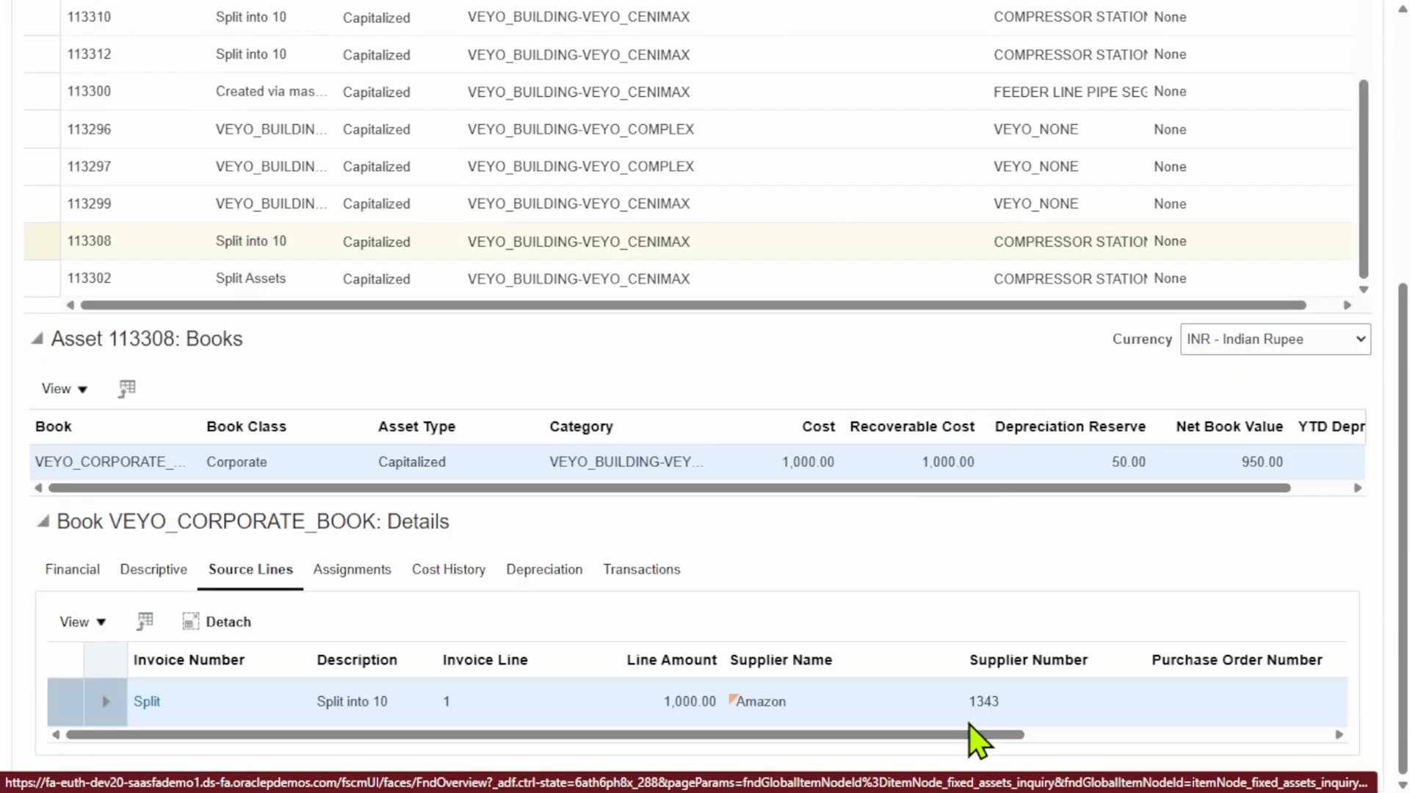
left_click_drag(971, 736, 1395, 746)
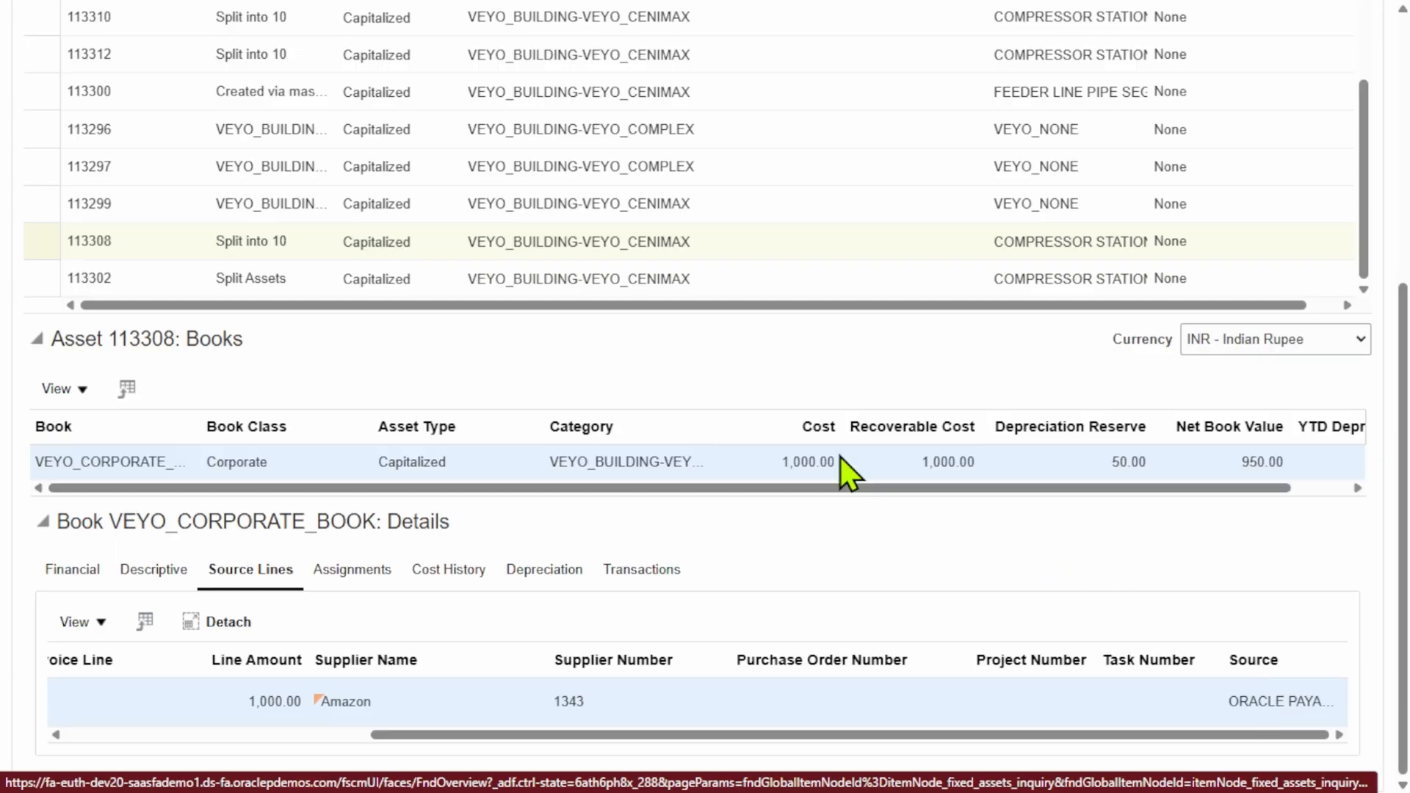
scroll(967, 416, "up", 6)
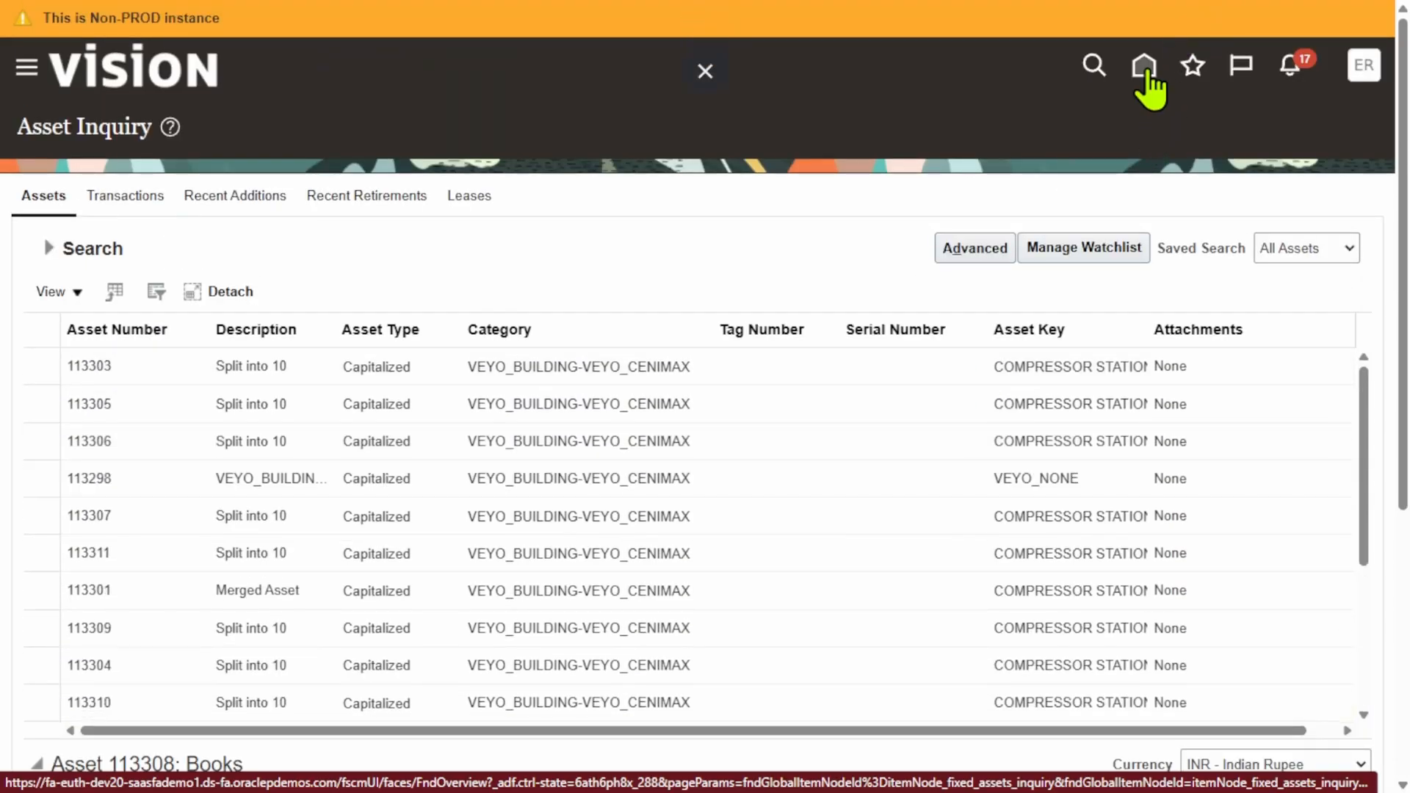